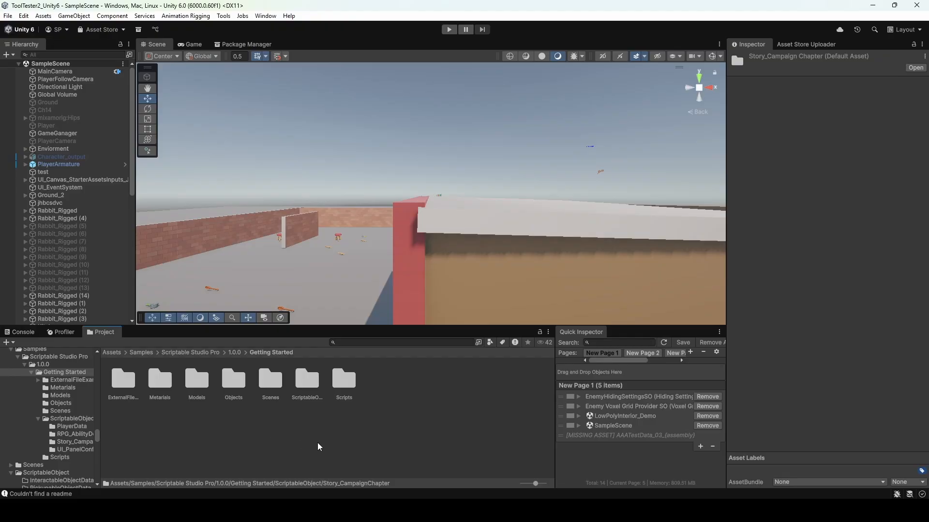
# Open Scriptable Studio Pro for the Getting Started folder and restore its maximized window to a floating one.
pyautogui.rightClick(200, 443)
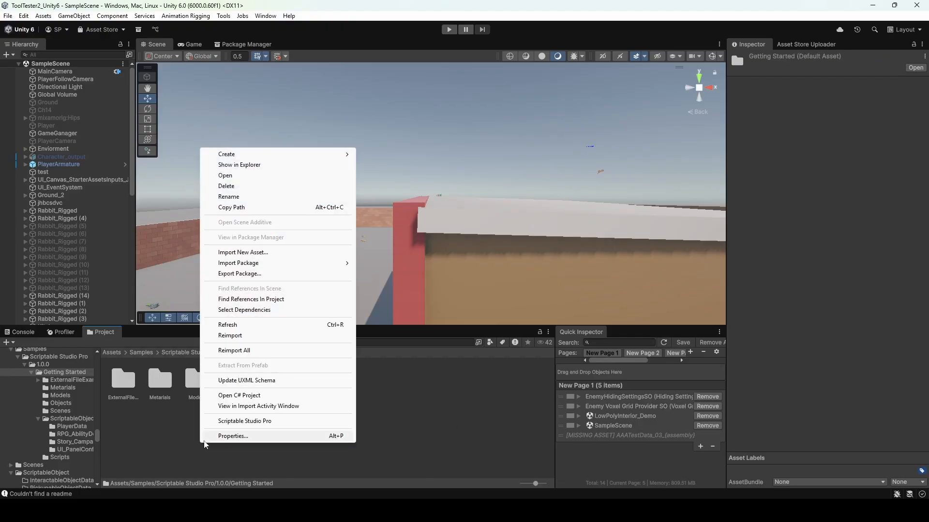
pyautogui.click(246, 421)
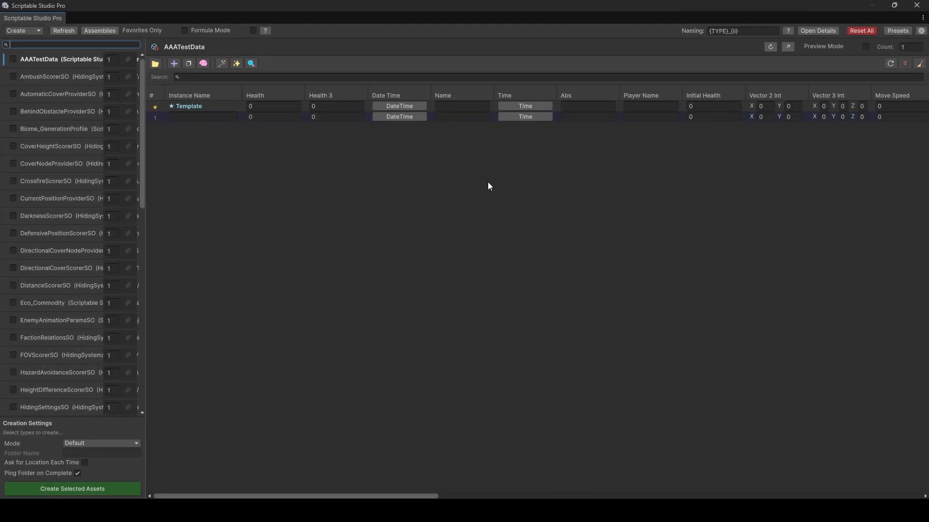
pyautogui.click(893, 7)
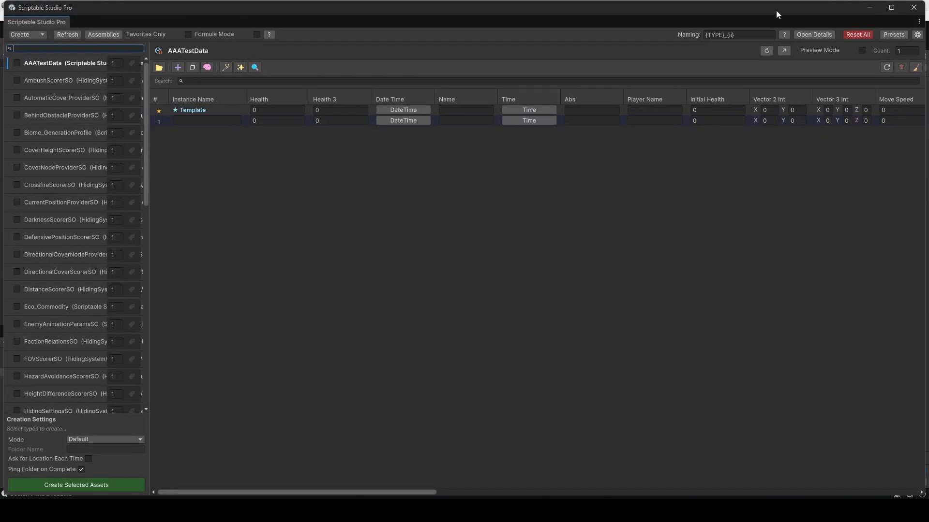
pyautogui.doubleClick(776, 10)
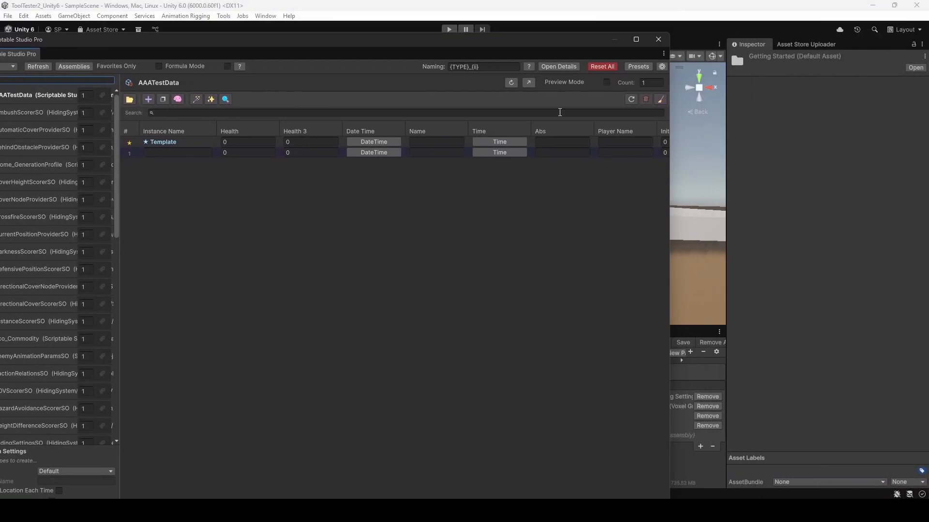
# Resize and reposition the Scriptable Studio Pro window so the Getting Started folder contents stay visible beneath it.
pyautogui.moveTo(530, 39); pyautogui.dragTo(603, 33)
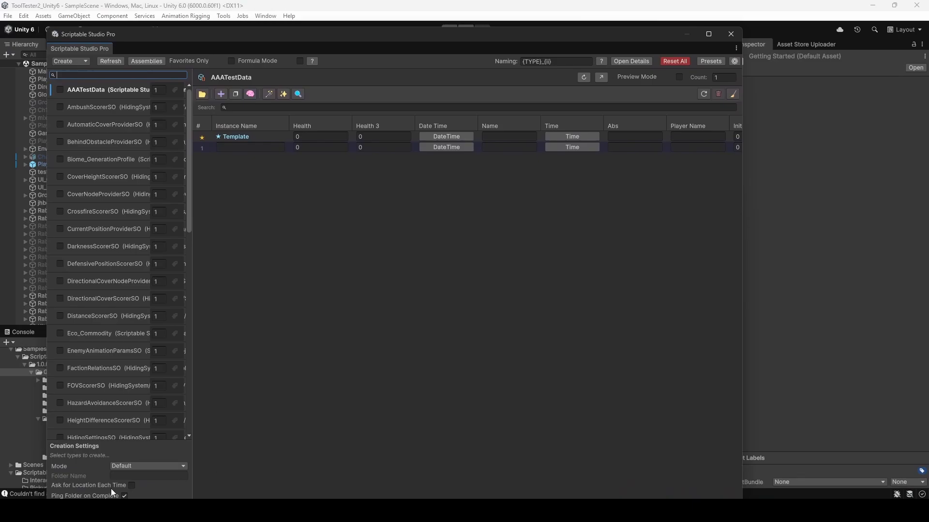
pyautogui.moveTo(453, 38); pyautogui.dragTo(459, 11)
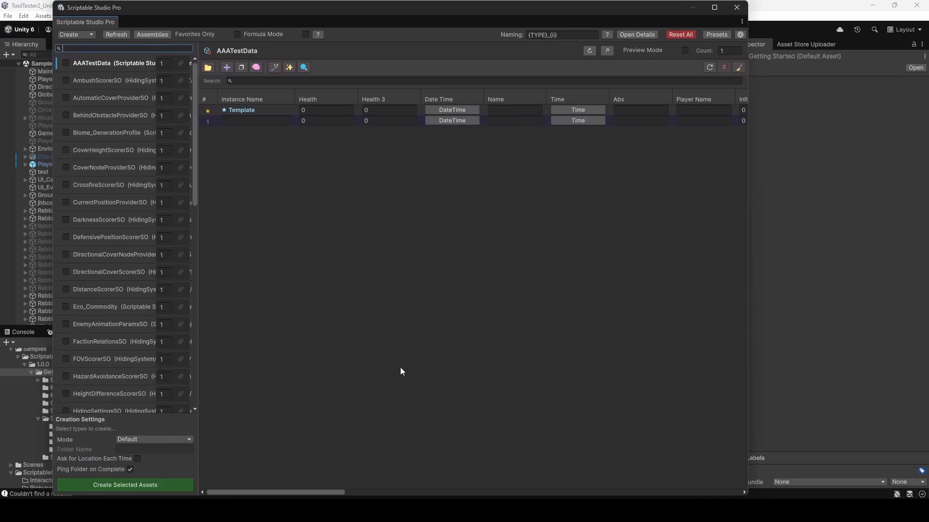
pyautogui.moveTo(299, 495); pyautogui.dragTo(342, 268)
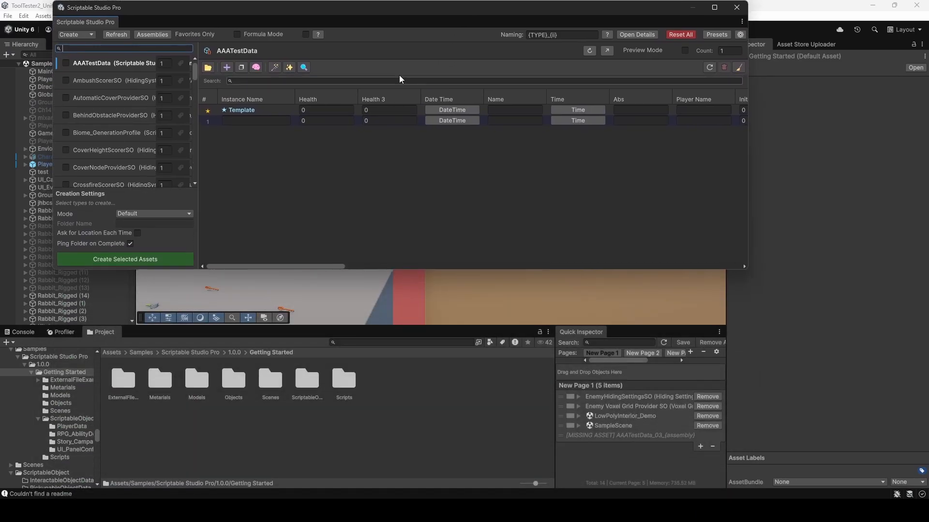
pyautogui.moveTo(417, 9); pyautogui.dragTo(435, 170)
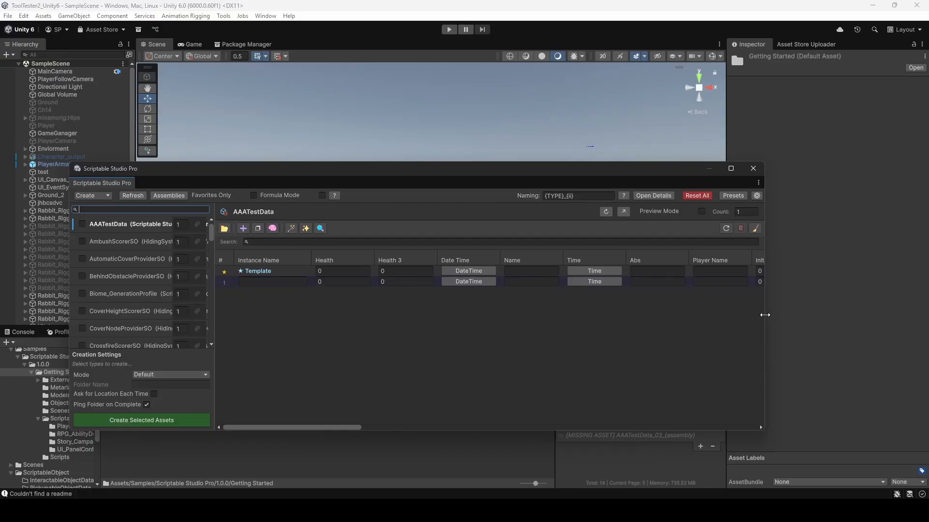
pyautogui.moveTo(764, 315); pyautogui.dragTo(596, 325)
pyautogui.click(388, 176)
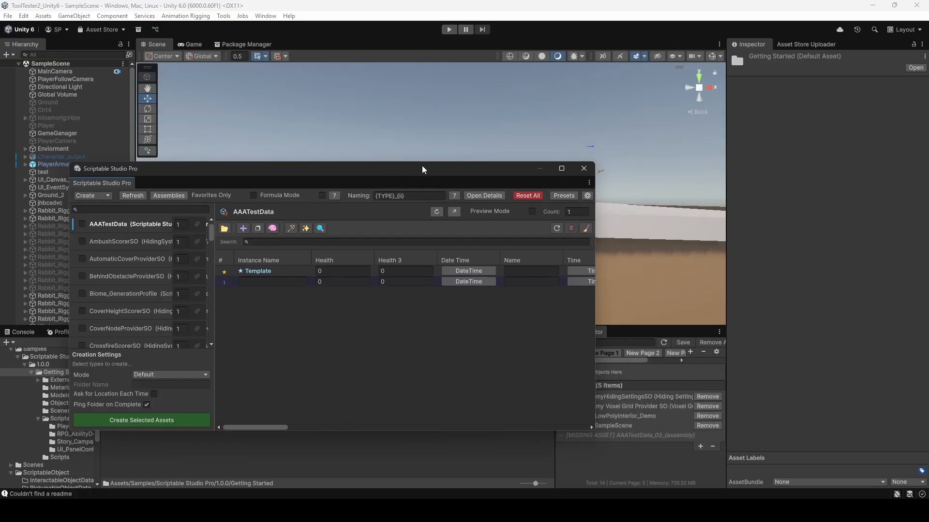
pyautogui.moveTo(422, 169)
pyautogui.mouseDown()
pyautogui.moveTo(482, 152)
pyautogui.moveTo(531, 123)
pyautogui.mouseUp()
pyautogui.hscroll(5, 393, 310)
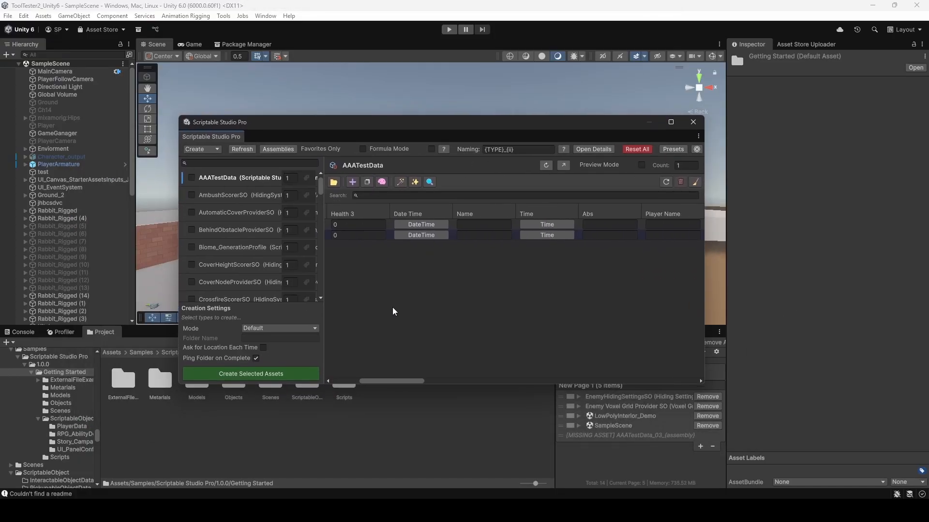
pyautogui.hscroll(-5, 384, 334)
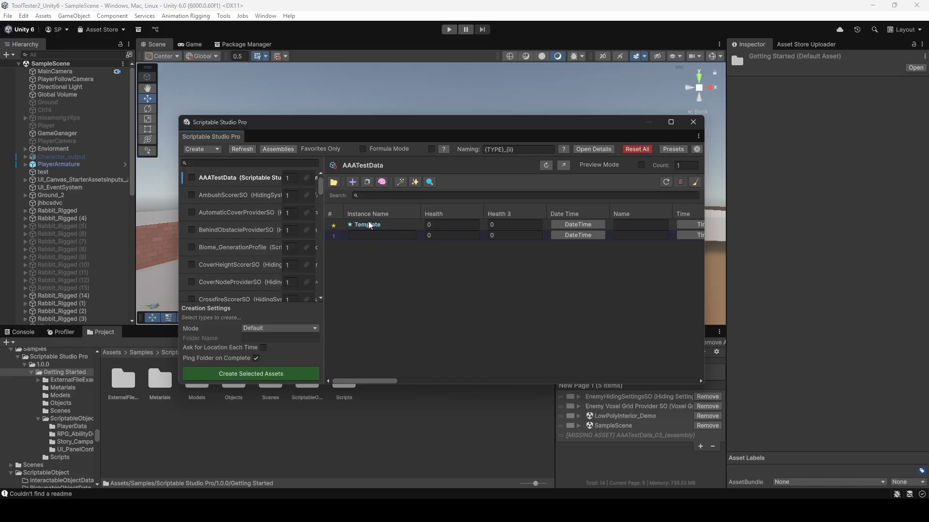
pyautogui.moveTo(435, 384); pyautogui.dragTo(434, 396)
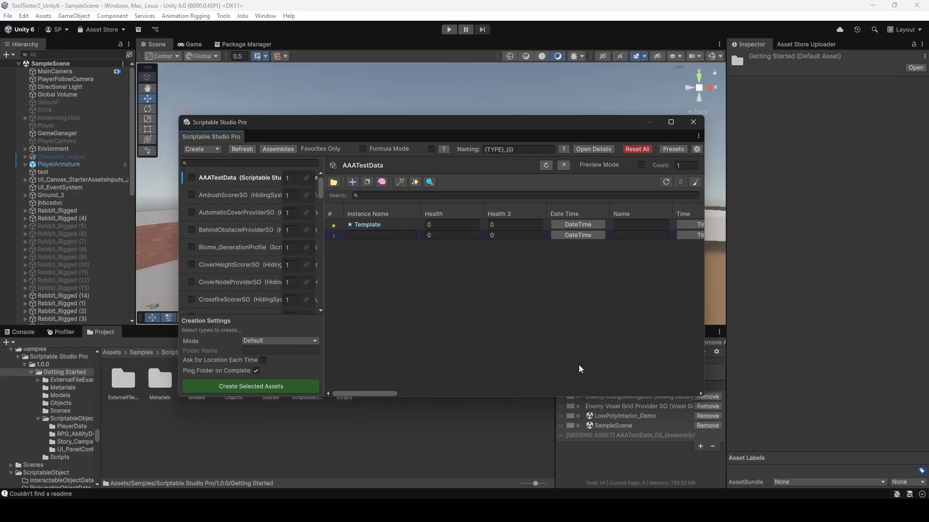
pyautogui.moveTo(706, 329); pyautogui.dragTo(721, 327)
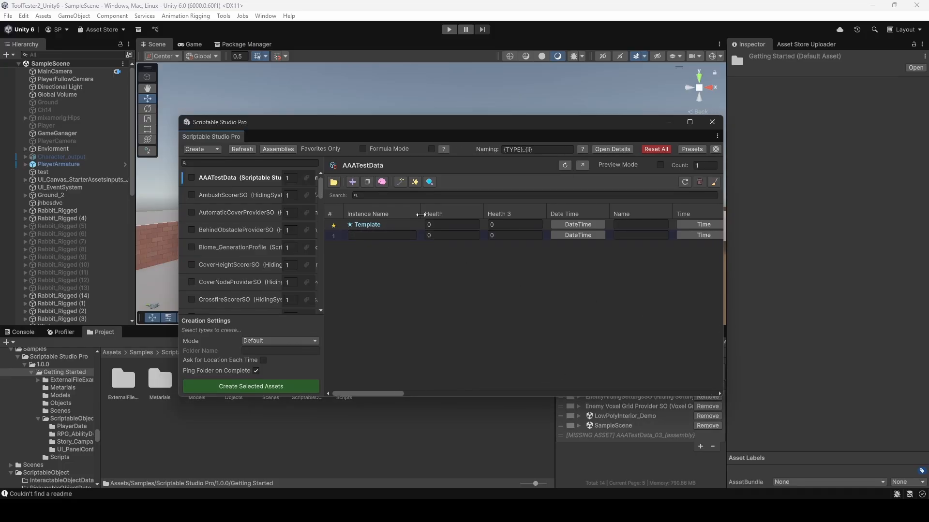
pyautogui.moveTo(428, 124); pyautogui.dragTo(401, 90)
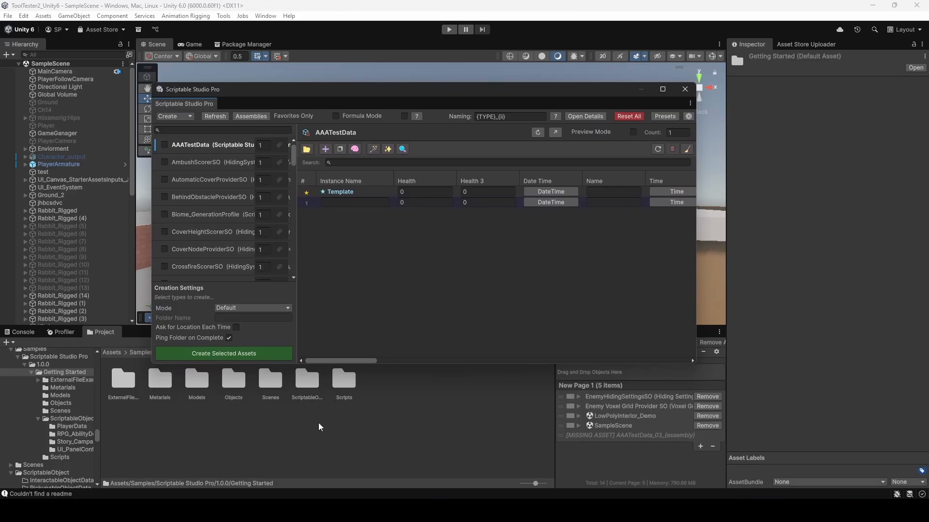
# Look through the list of available ScriptableObject types.
pyautogui.scroll(-5, 222, 257)
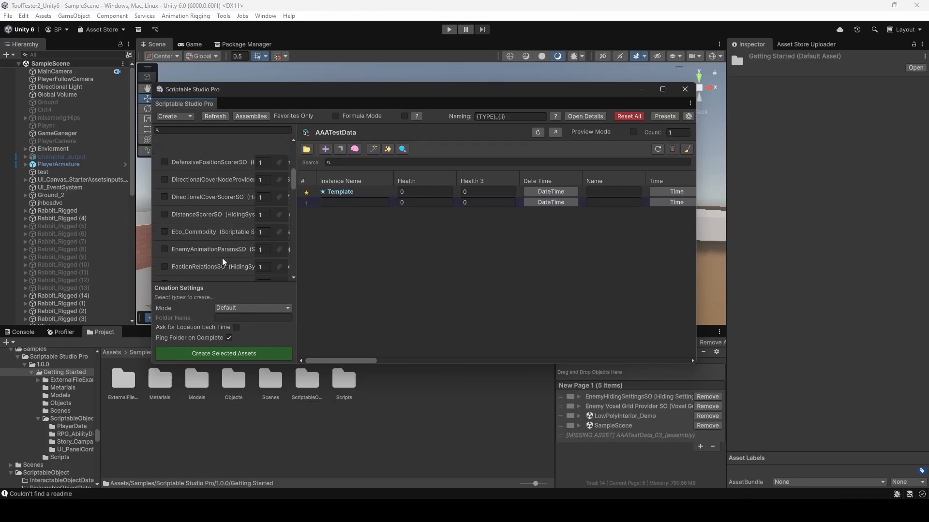
pyautogui.scroll(5, 222, 257)
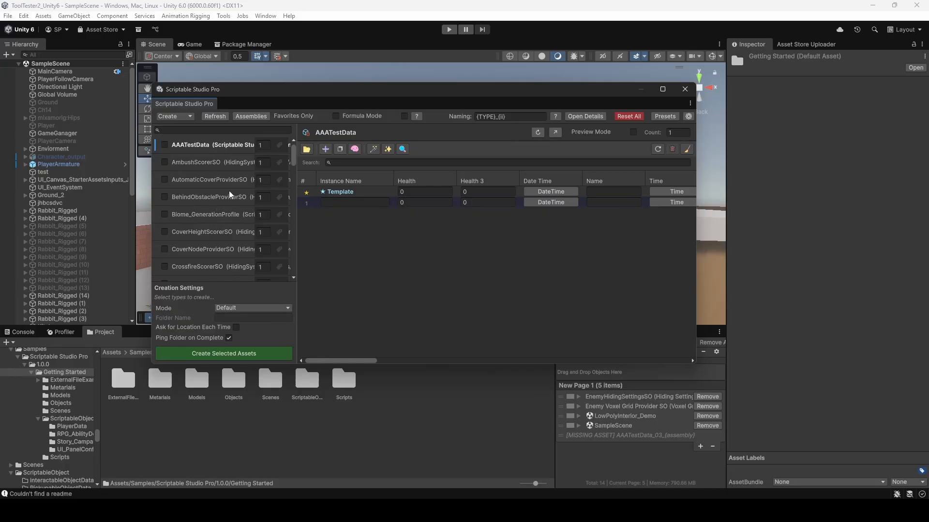
pyautogui.scroll(-5, 236, 216)
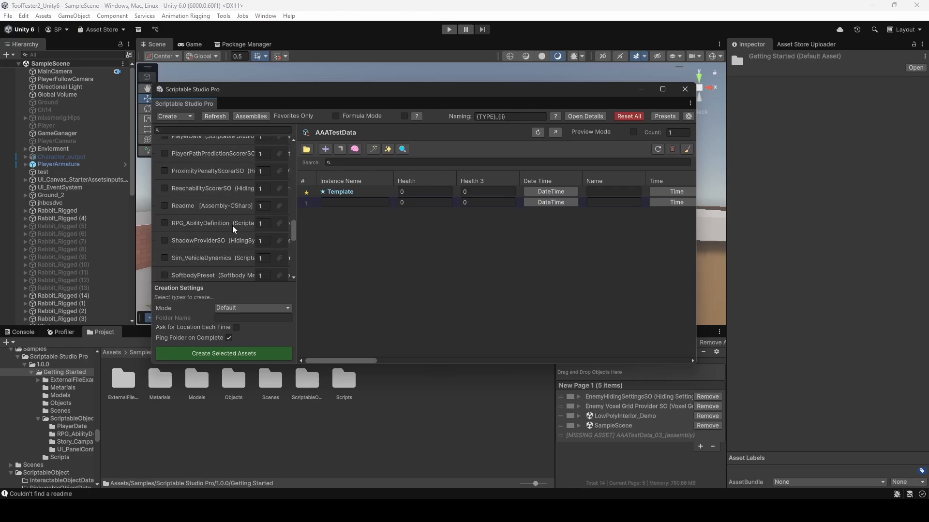
pyautogui.scroll(3, 232, 226)
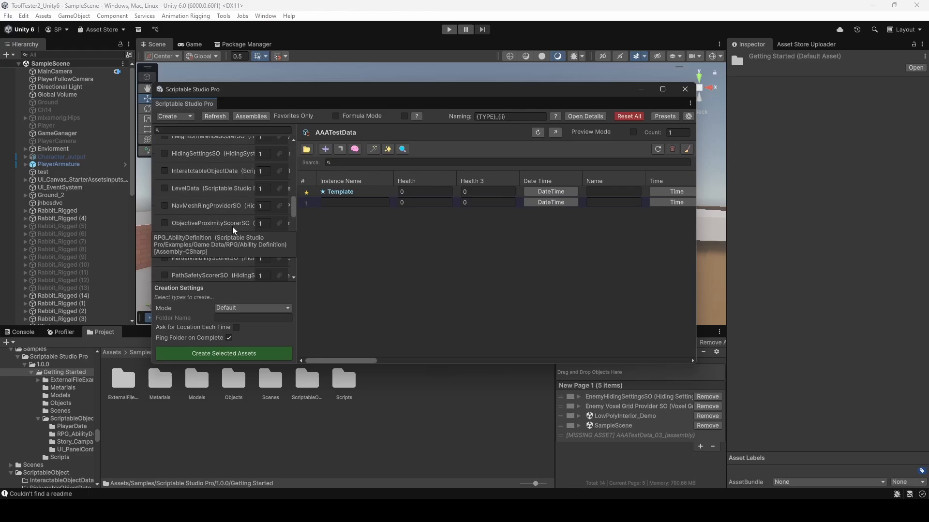
# Review the assembly filter alongside the type list and apply it with only Assembly-CSharp enabled.
pyautogui.click(252, 116)
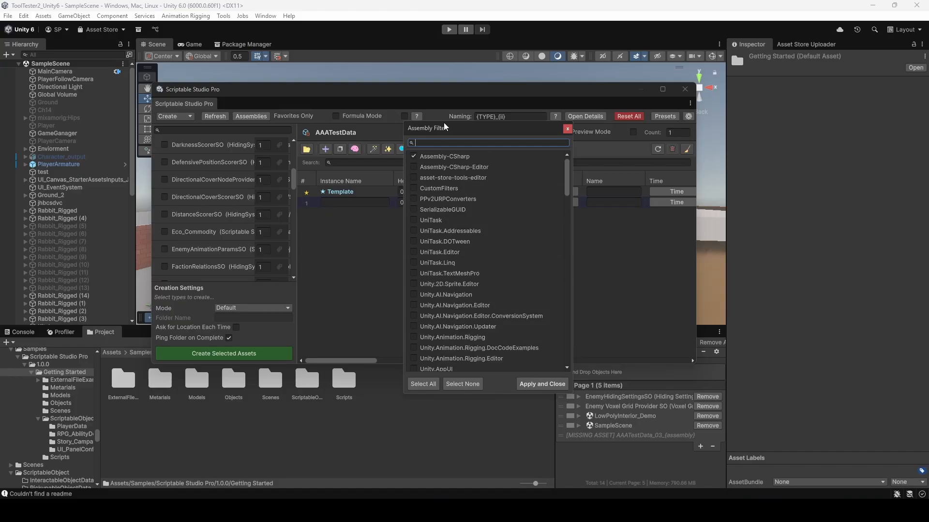
pyautogui.moveTo(443, 123); pyautogui.dragTo(358, 129)
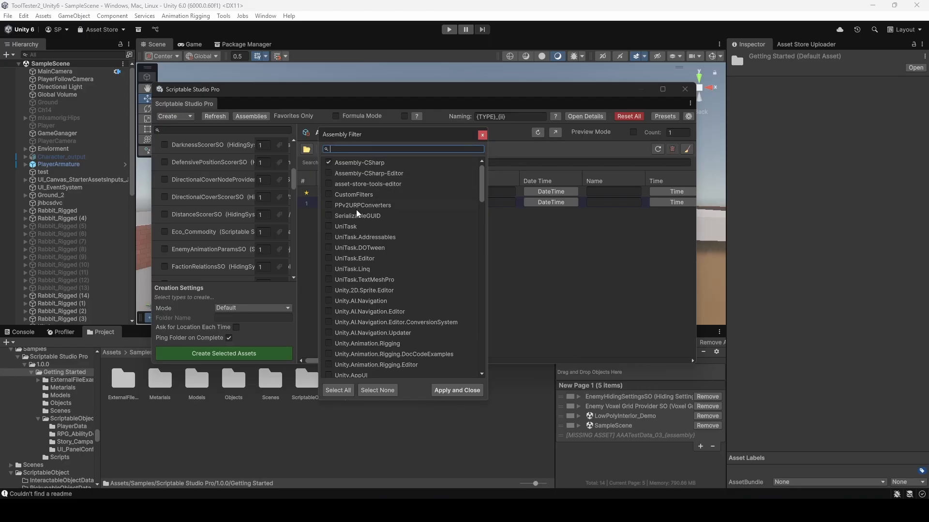
pyautogui.click(327, 175)
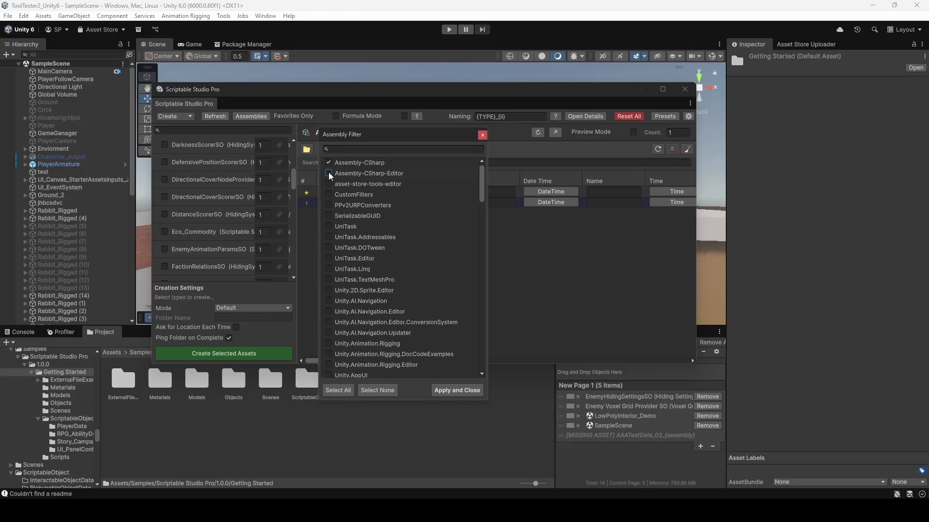
pyautogui.scroll(-5, 238, 252)
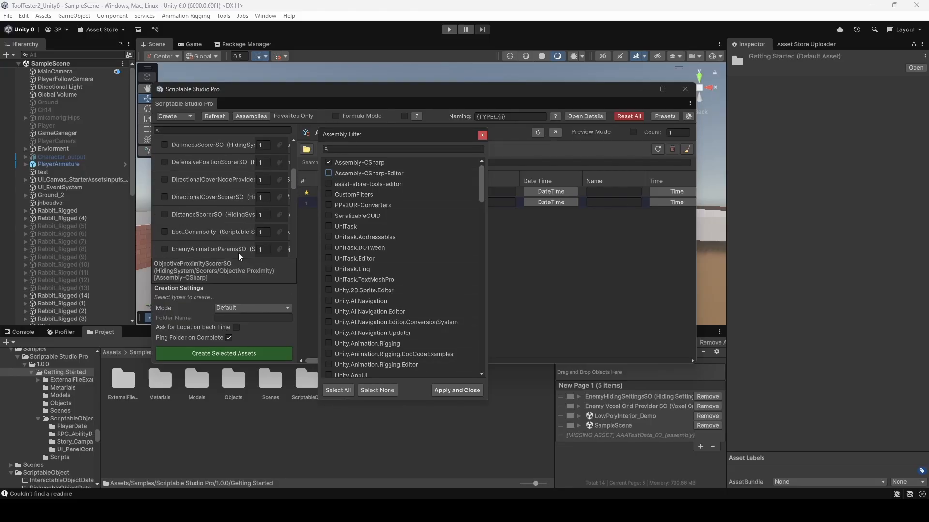
pyautogui.scroll(-2, 238, 252)
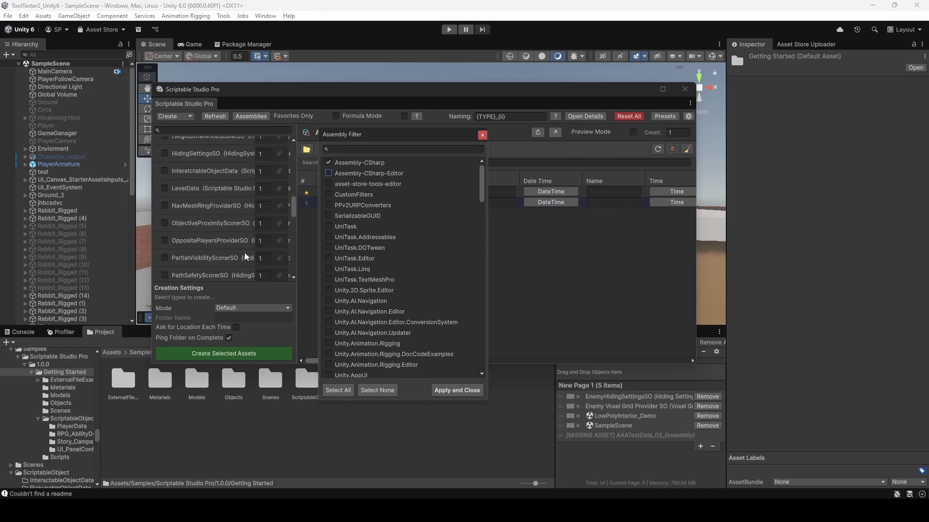
pyautogui.scroll(8, 245, 263)
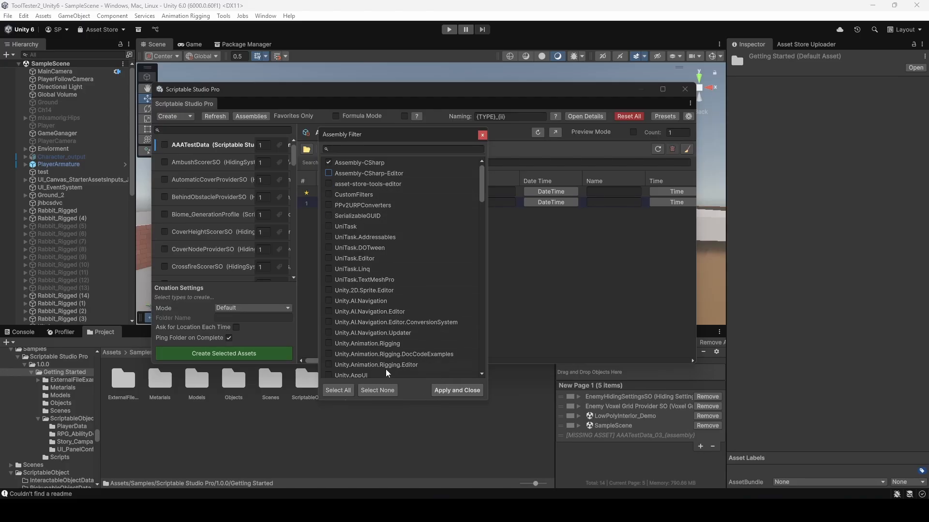
pyautogui.click(448, 390)
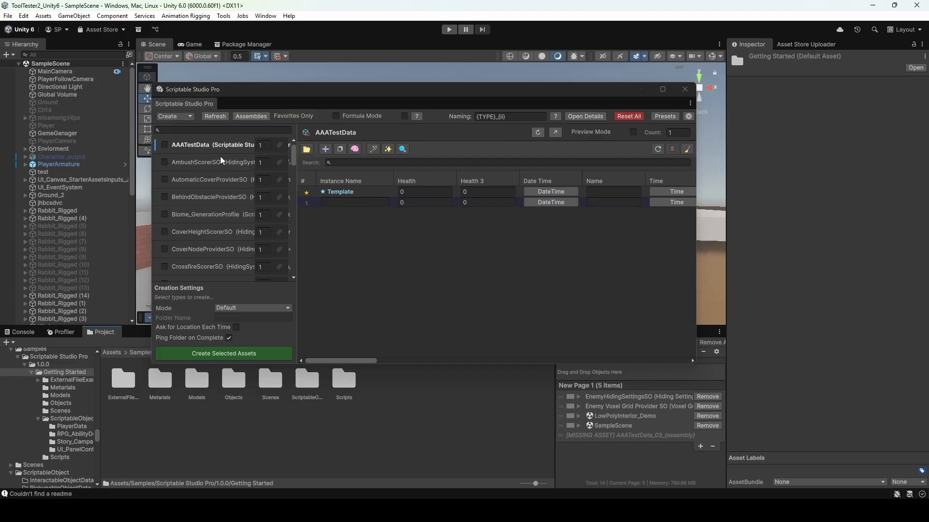
# Shift the floating window slightly upward and check the available Create and Edit modes, keeping Create.
pyautogui.moveTo(303, 94)
pyautogui.mouseDown()
pyautogui.moveTo(283, 100)
pyautogui.moveTo(303, 95)
pyautogui.mouseUp()
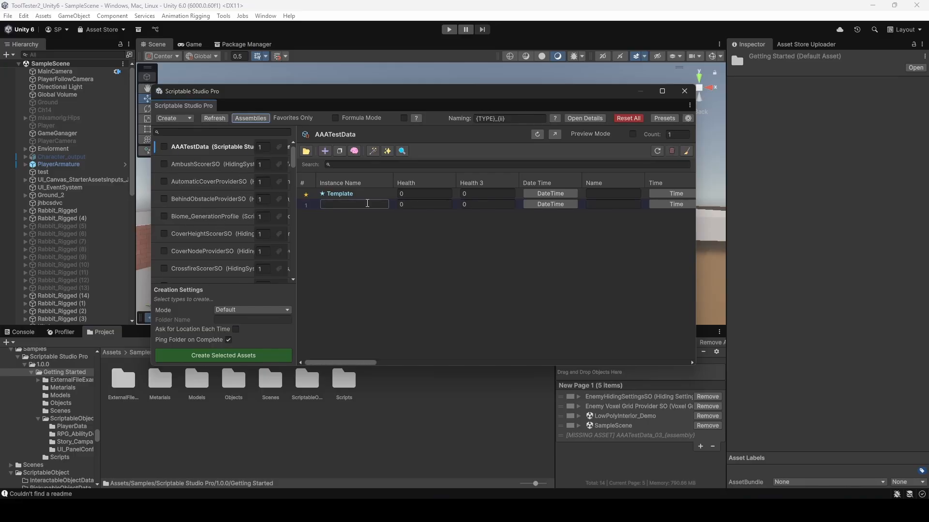
pyautogui.moveTo(417, 94); pyautogui.dragTo(419, 77)
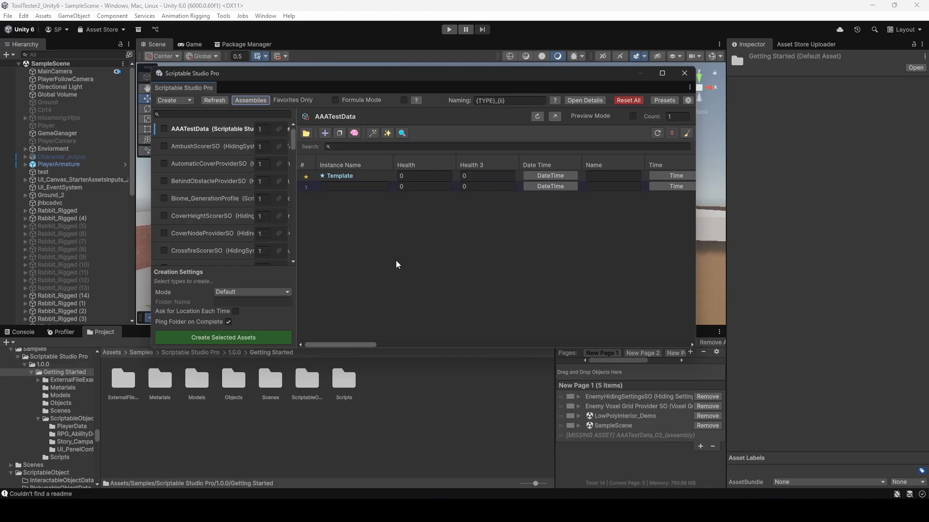
pyautogui.click(179, 101)
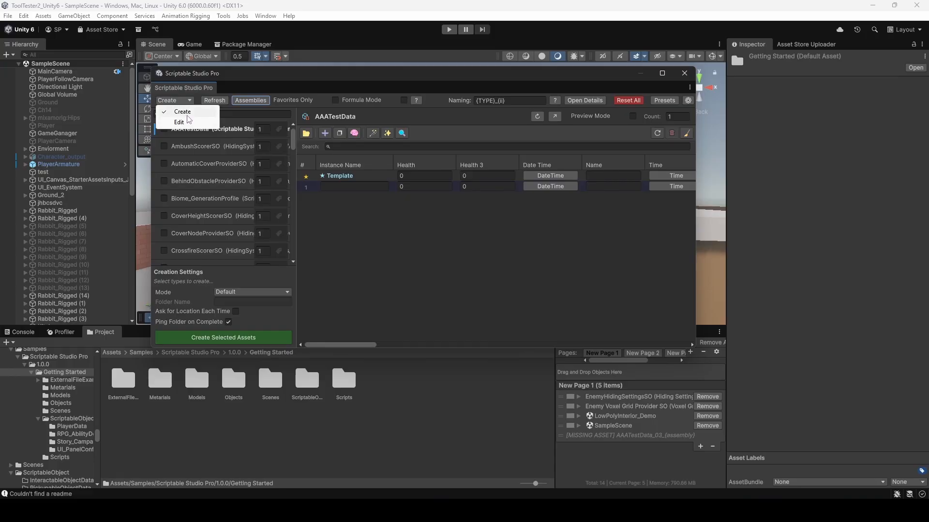
pyautogui.click(330, 260)
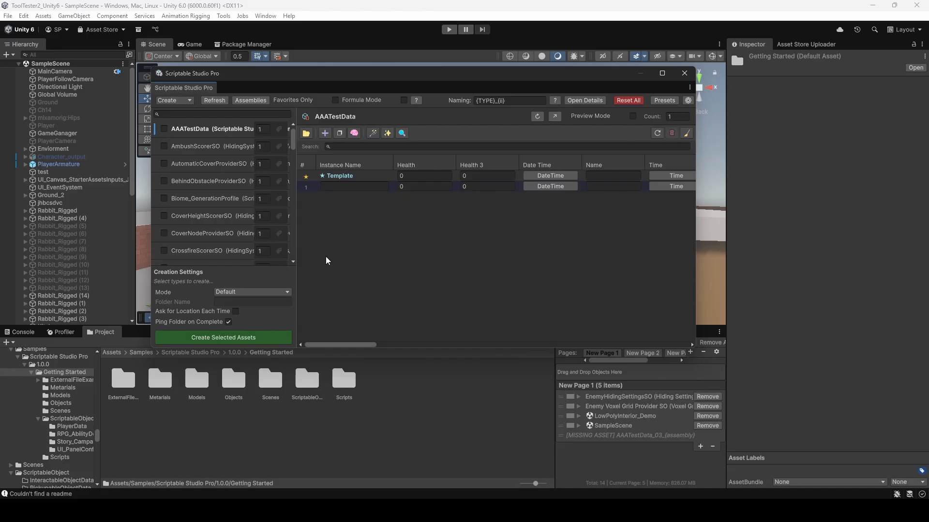
# Select only the AAATestData type for creation and set its asset count to 20.
pyautogui.click(164, 129)
pyautogui.click(164, 146)
pyautogui.click(164, 146)
pyautogui.write('20')
pyautogui.press('Return')
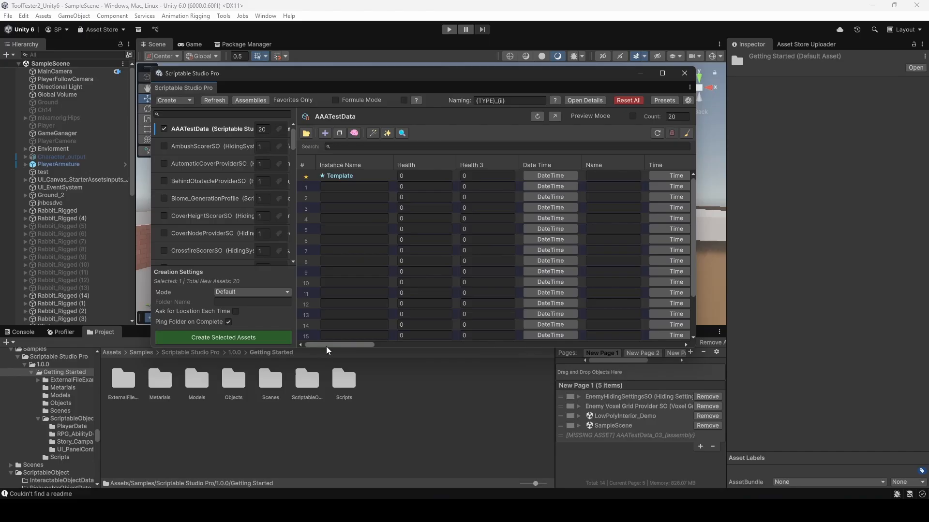
# Look over the AAATestData rows and slightly narrow the Instance Name column.
pyautogui.scroll(-2, 406, 299)
pyautogui.scroll(3, 400, 285)
pyautogui.moveTo(324, 343)
pyautogui.mouseDown()
pyautogui.moveTo(642, 347)
pyautogui.moveTo(319, 350)
pyautogui.mouseUp()
pyautogui.moveTo(395, 165); pyautogui.dragTo(390, 165)
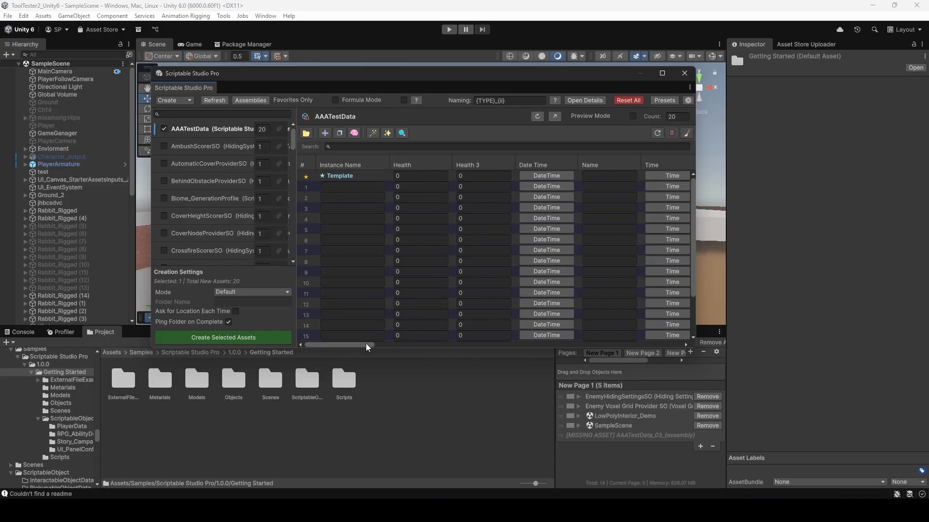
# Open the Unity Event details of row 1 and widen the details pane, keeping the Unity Event column in view.
pyautogui.moveTo(365, 343); pyautogui.dragTo(461, 346)
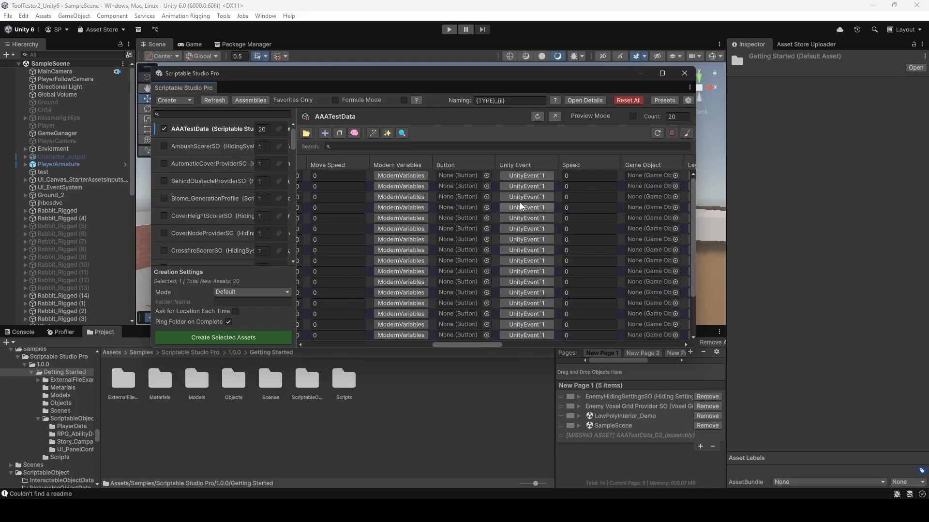
pyautogui.click(523, 186)
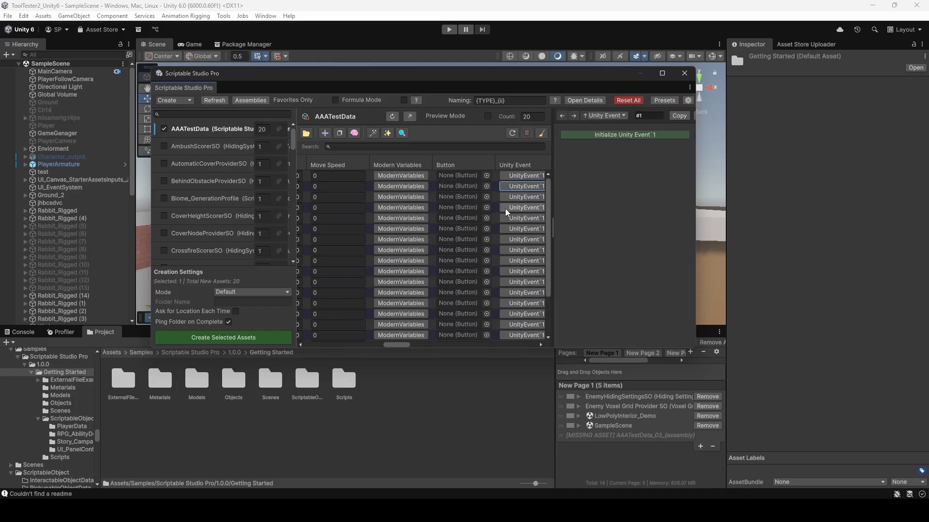
pyautogui.moveTo(552, 235); pyautogui.dragTo(518, 237)
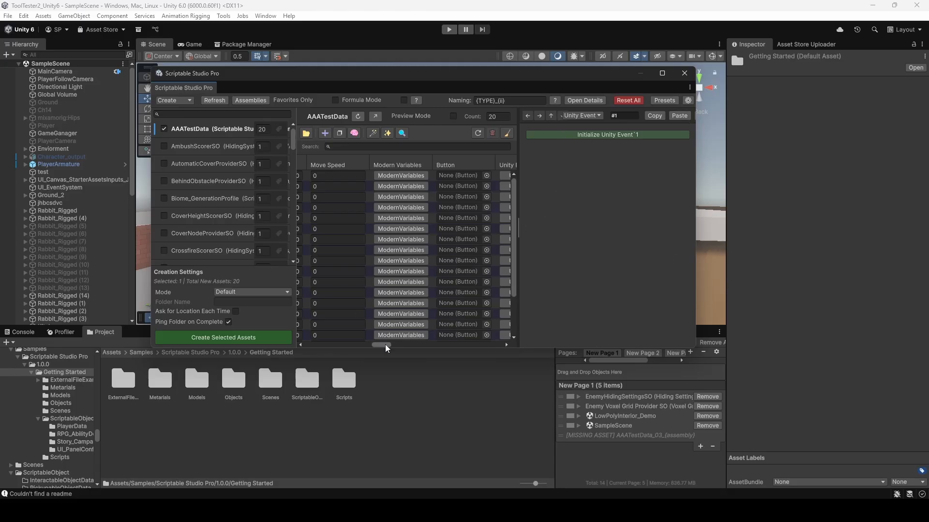
pyautogui.moveTo(385, 344)
pyautogui.mouseDown()
pyautogui.moveTo(417, 346)
pyautogui.moveTo(402, 344)
pyautogui.mouseUp()
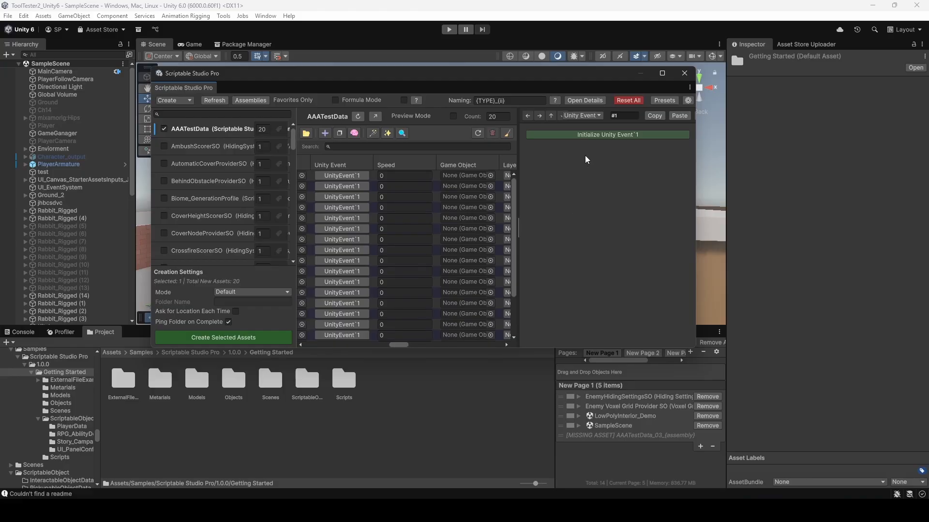
# Widen the floating window, then initialize the Unity Event of row 1 with two empty listener entries.
pyautogui.click(374, 219)
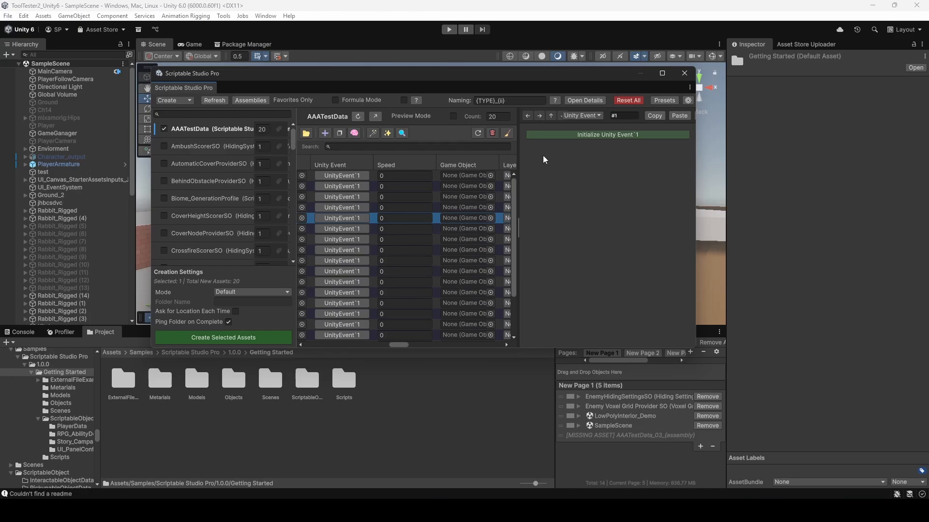
pyautogui.moveTo(695, 194); pyautogui.dragTo(743, 198)
pyautogui.click(660, 137)
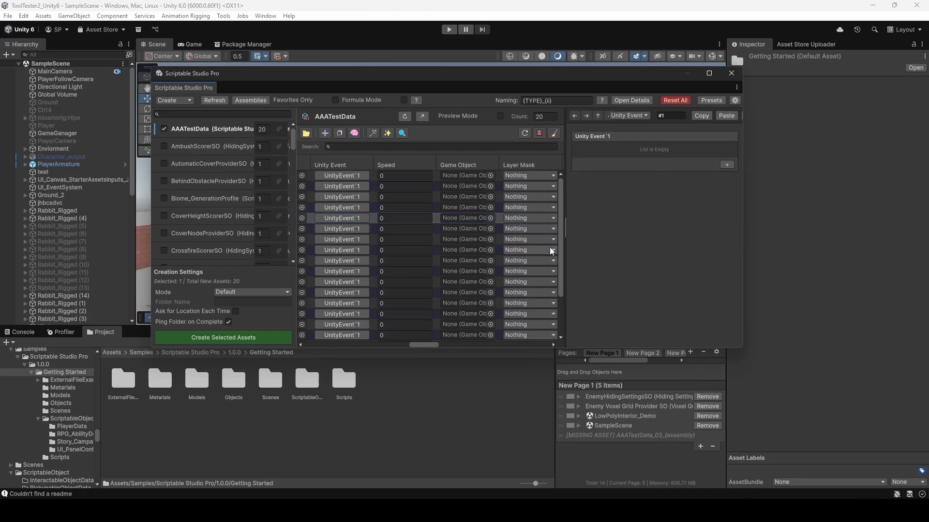
pyautogui.moveTo(433, 348); pyautogui.dragTo(454, 348)
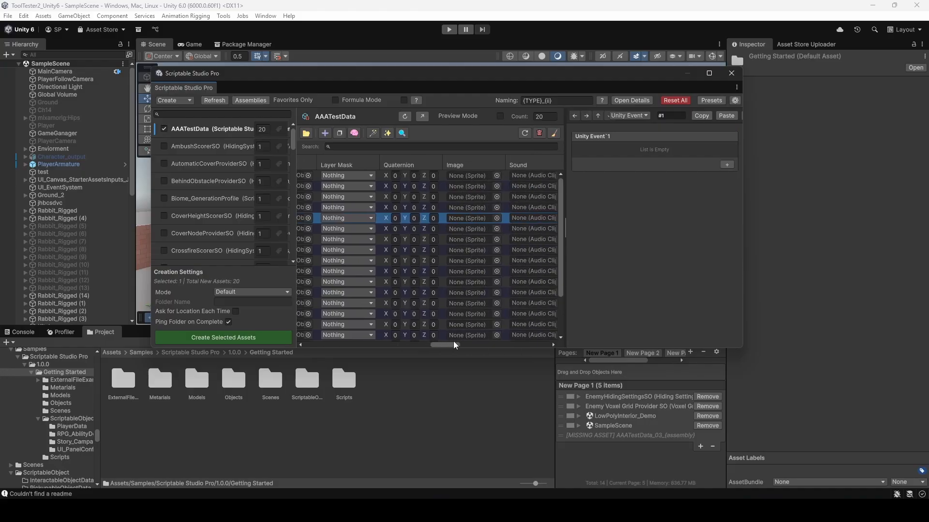
pyautogui.click(726, 165)
pyautogui.click(726, 165)
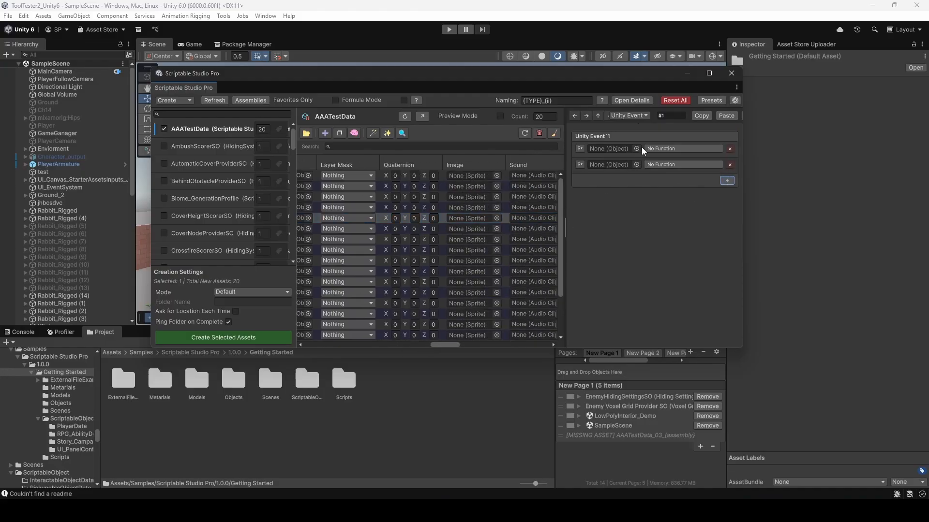
# Assign the Aggressor AI prefab to the first Unity Event listener and set its function to Transform's LookAt (Transform).
pyautogui.click(637, 149)
pyautogui.scroll(-10, 662, 218)
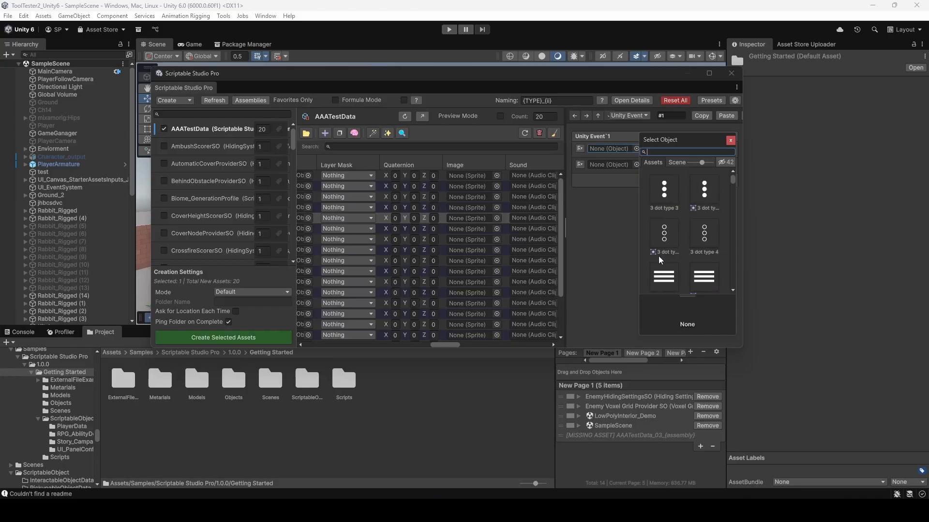
pyautogui.scroll(-3, 669, 293)
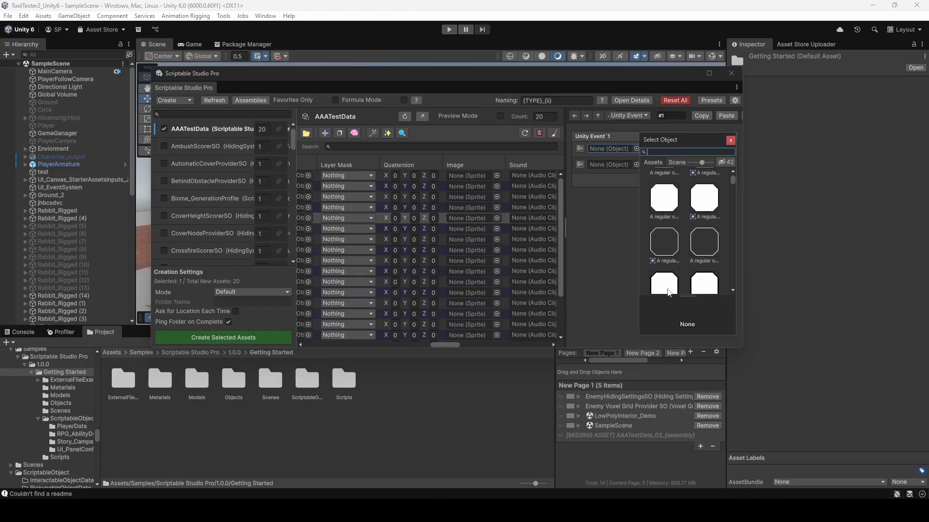
pyautogui.scroll(-4, 668, 292)
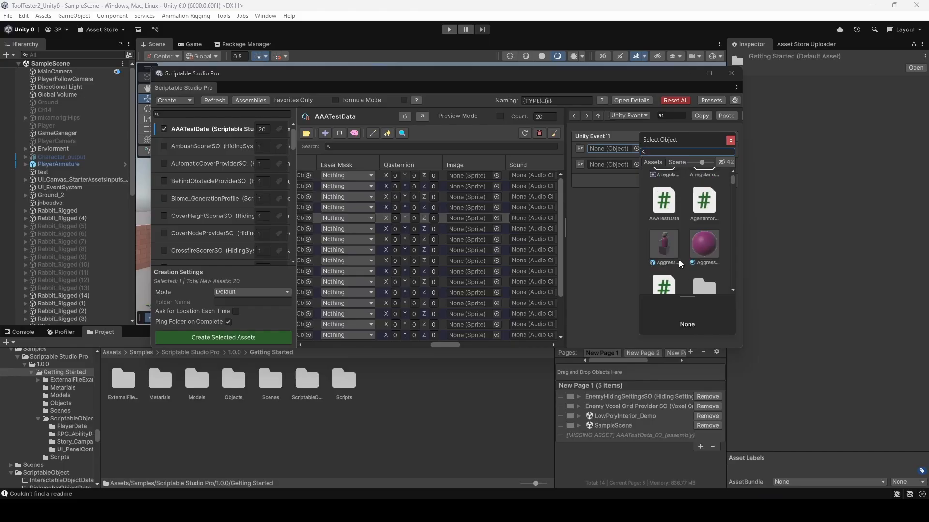
pyautogui.doubleClick(676, 245)
pyautogui.click(682, 148)
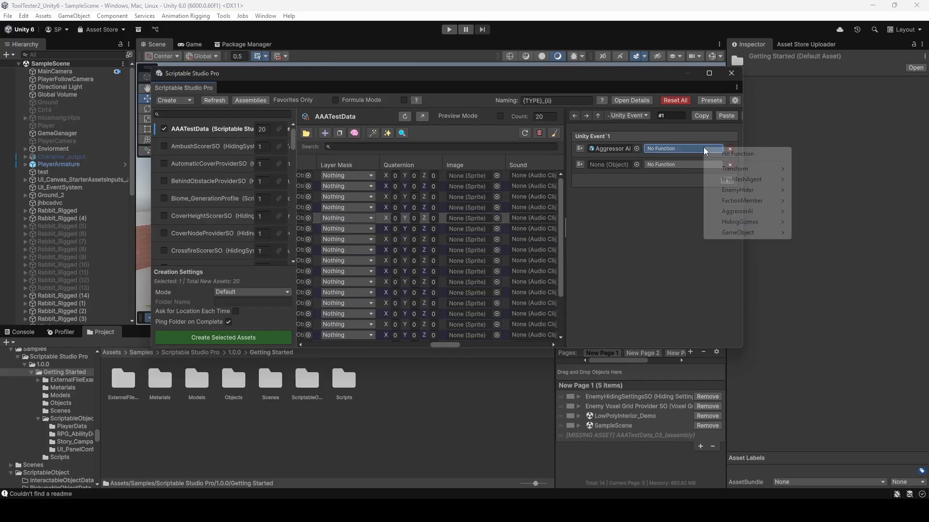
pyautogui.moveTo(740, 168)
pyautogui.click(817, 177)
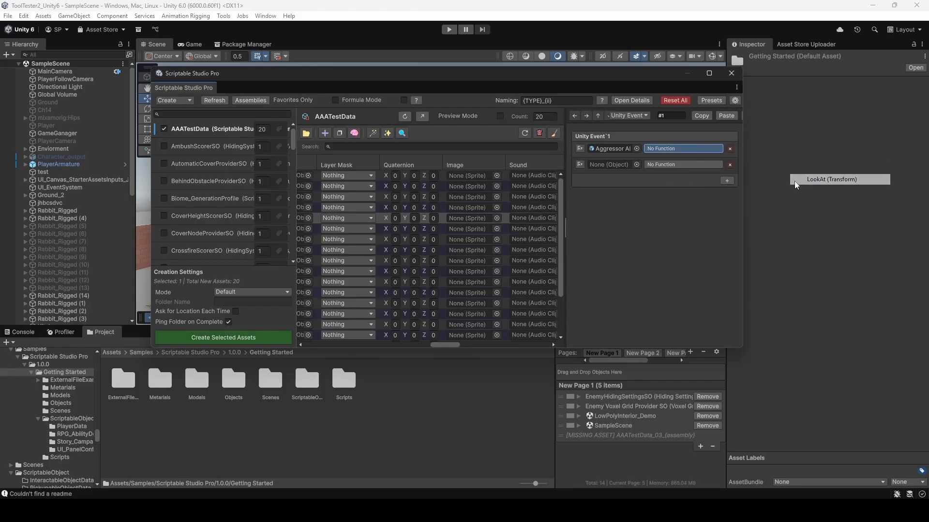
# Browse the row 1 details through the Speed and Layer Mask fields, ending on the Game Object field.
pyautogui.hscroll(5, 540, 284)
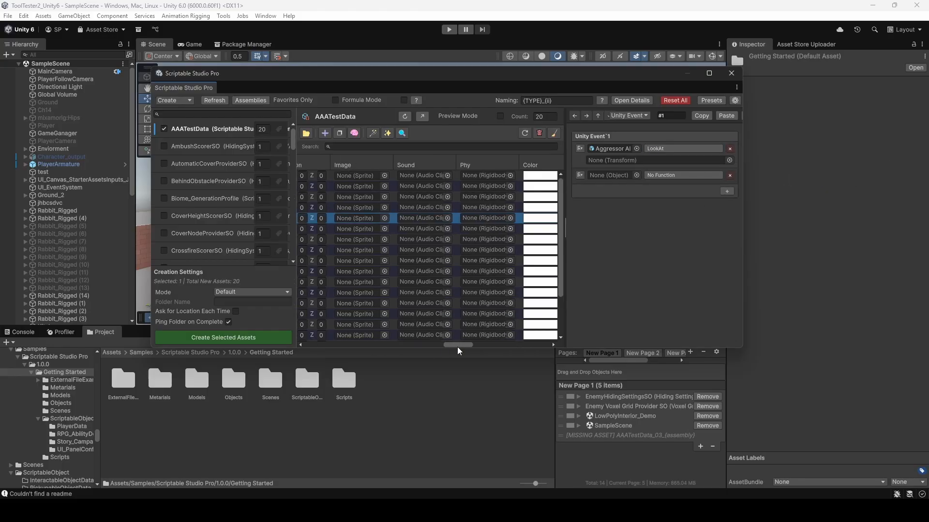
pyautogui.click(586, 116)
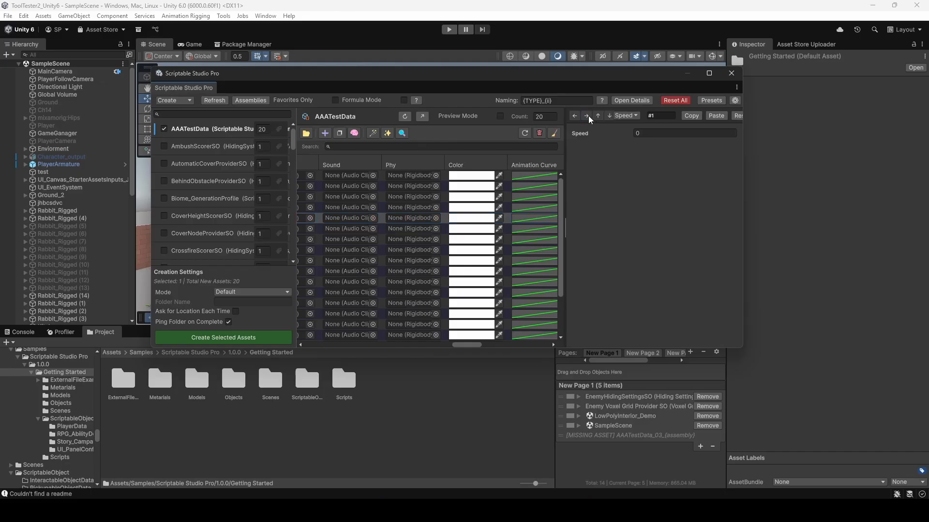
pyautogui.click(587, 116)
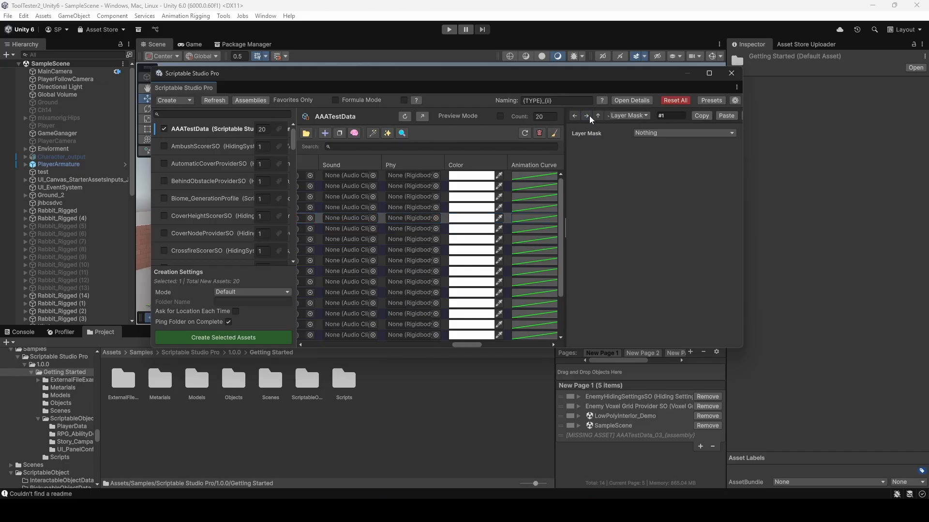
pyautogui.click(575, 117)
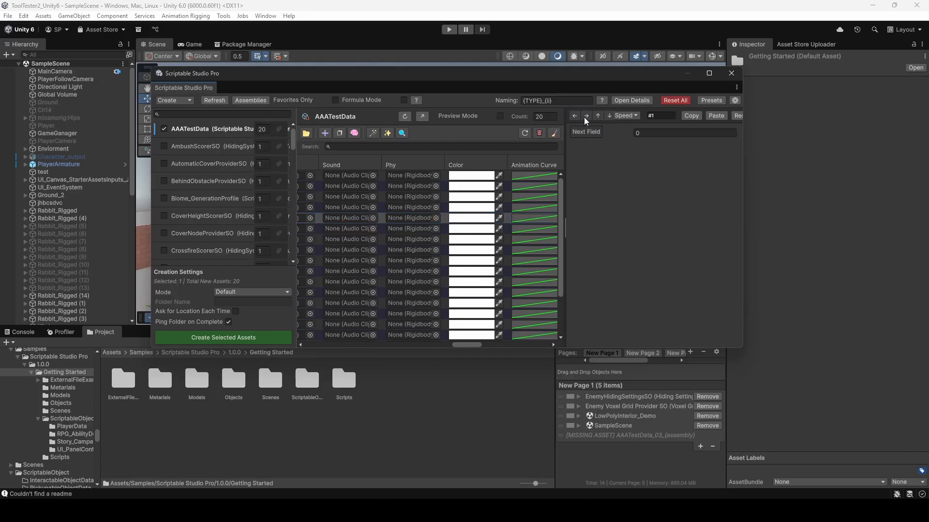
pyautogui.click(586, 116)
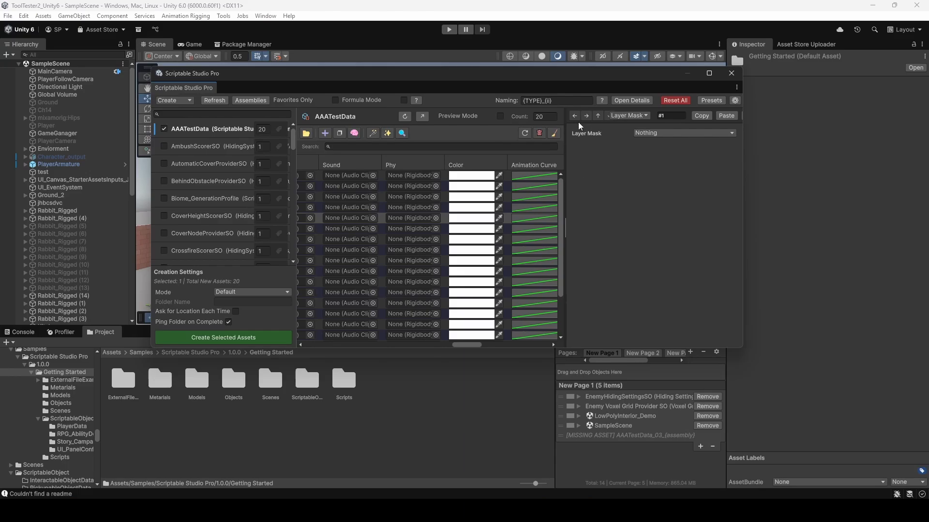
pyautogui.click(587, 116)
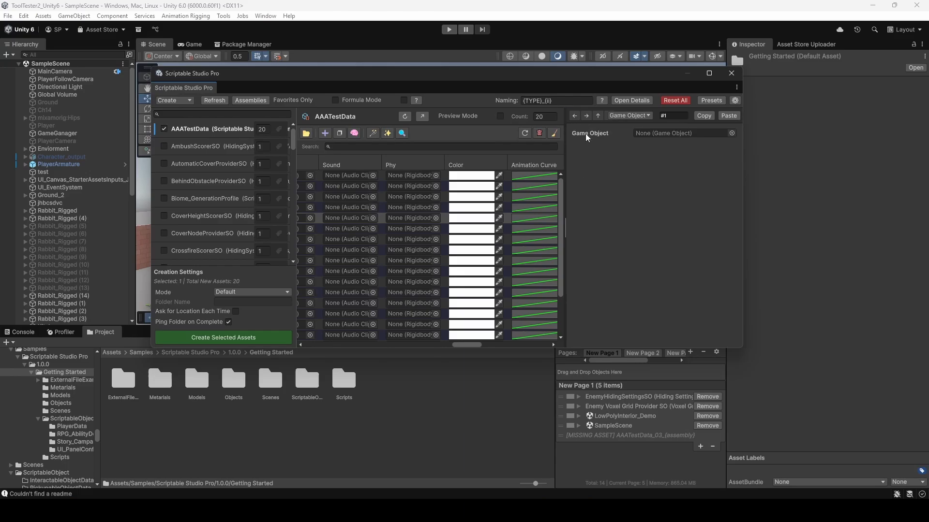
# Set the Game Object field of row 1 to the Aggressor AI Variant prefab.
pyautogui.click(732, 133)
pyautogui.click(745, 150)
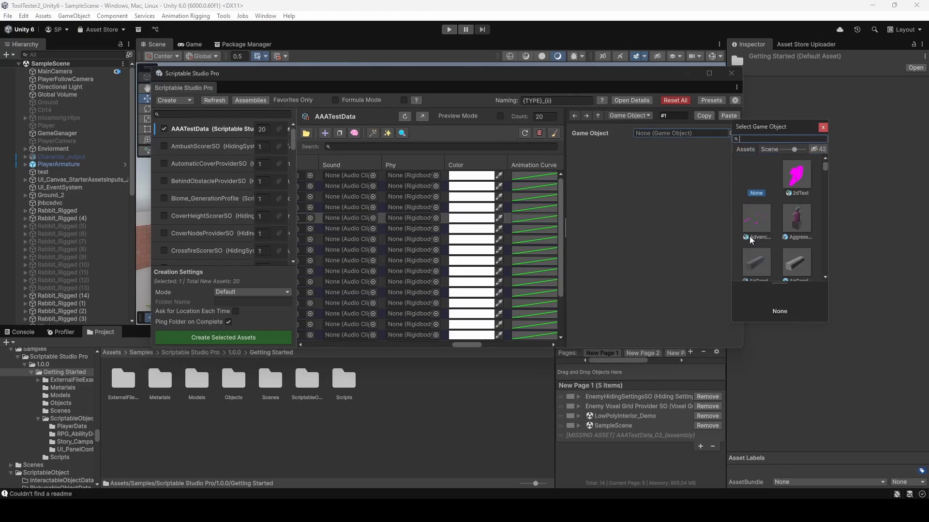
pyautogui.scroll(-5, 750, 234)
pyautogui.click(796, 167)
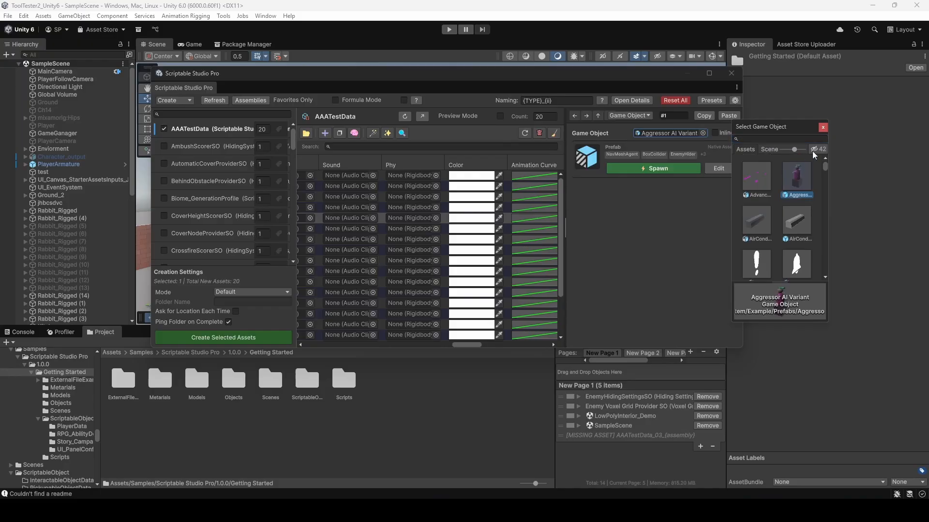
pyautogui.click(822, 127)
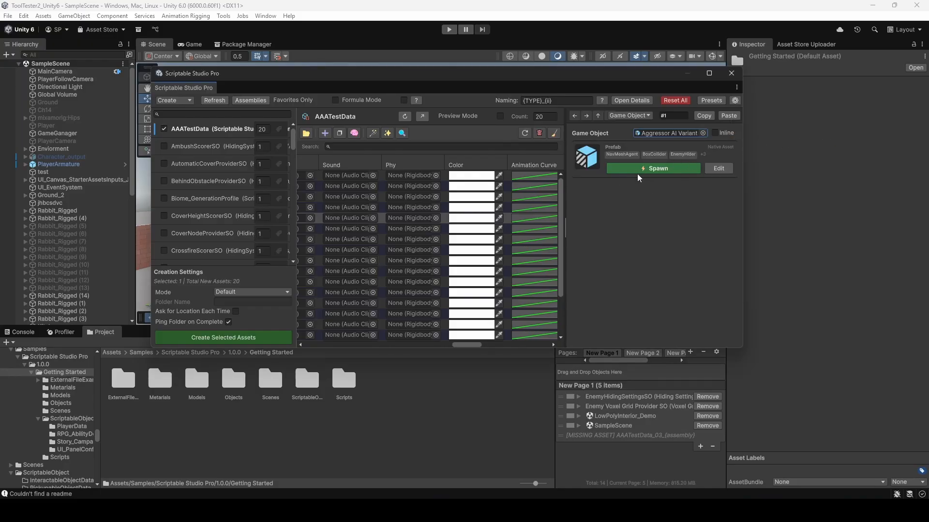
# Look through the list of creatable ScriptableObject types, with the type list pane made slightly narrower.
pyautogui.scroll(-5, 57, 269)
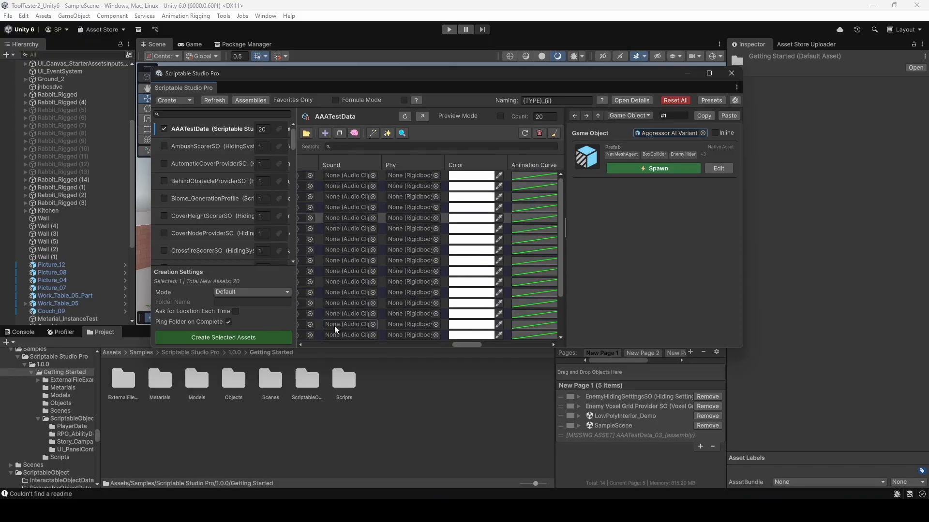
pyautogui.scroll(3, 335, 327)
pyautogui.moveTo(297, 212); pyautogui.dragTo(292, 212)
pyautogui.scroll(-3, 264, 194)
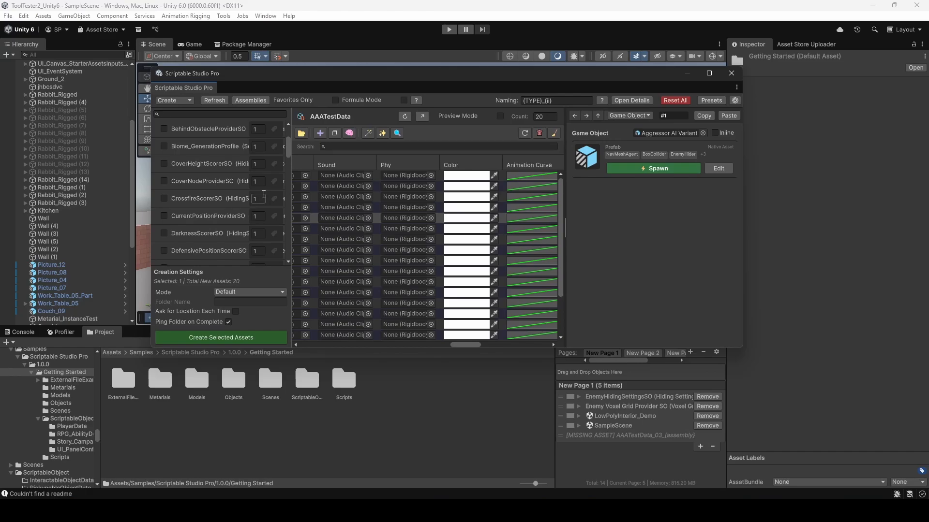
pyautogui.scroll(-7, 245, 243)
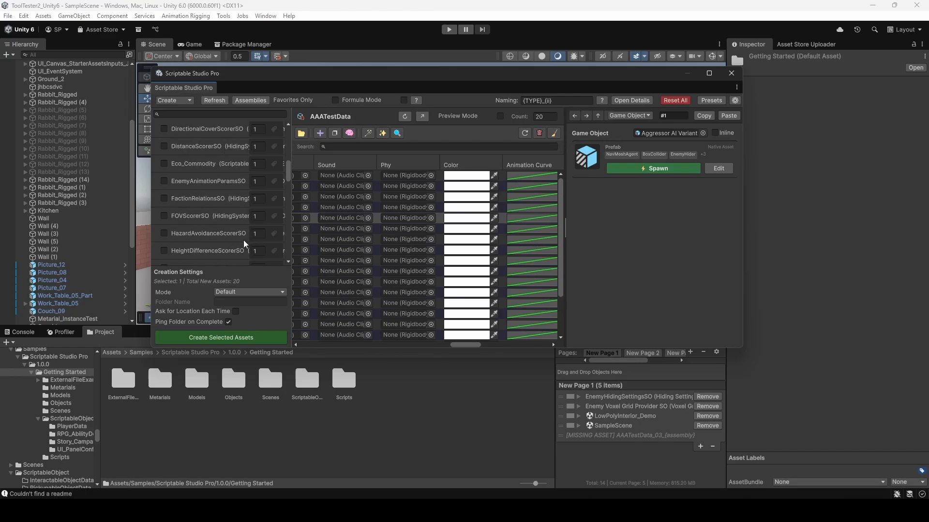
pyautogui.scroll(7, 246, 243)
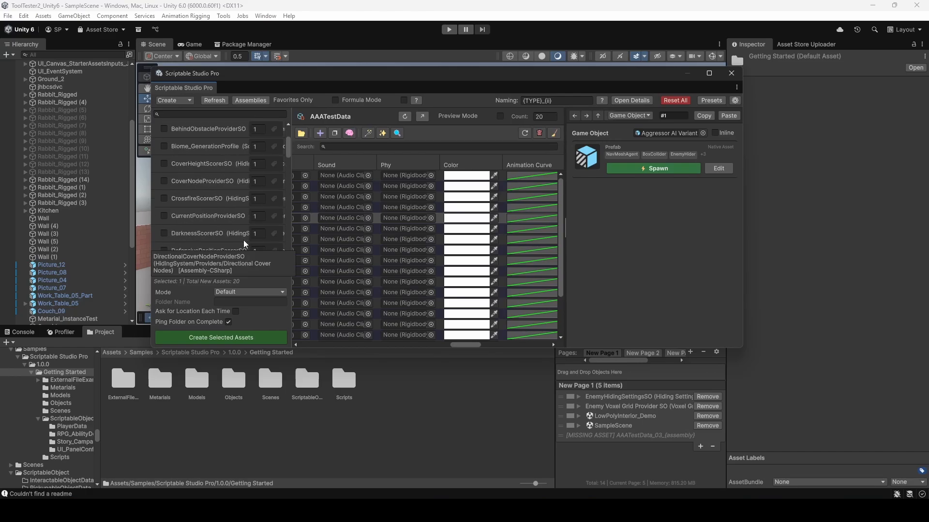
pyautogui.scroll(3, 245, 243)
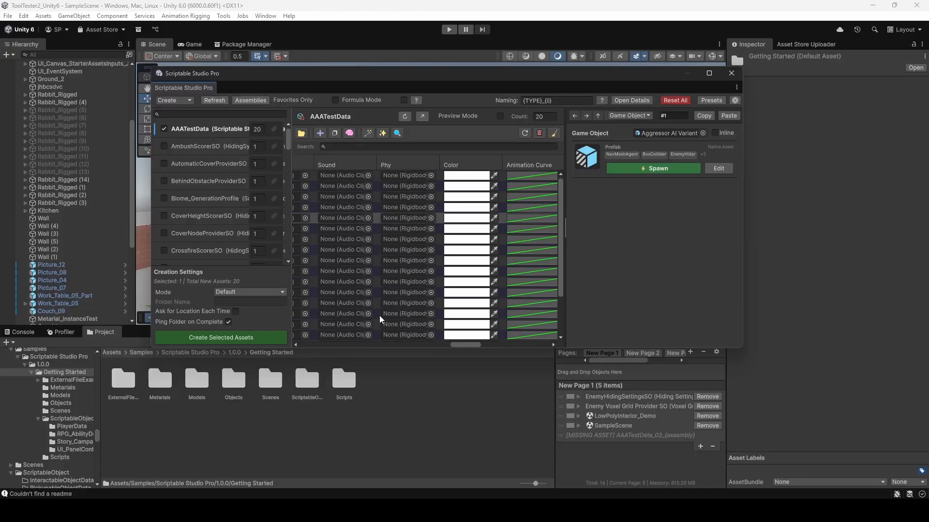
pyautogui.scroll(-3, 379, 312)
# Enlarge and reposition the floating window over the scene area, and widen its type list pane slightly.
pyautogui.moveTo(494, 77); pyautogui.dragTo(485, 94)
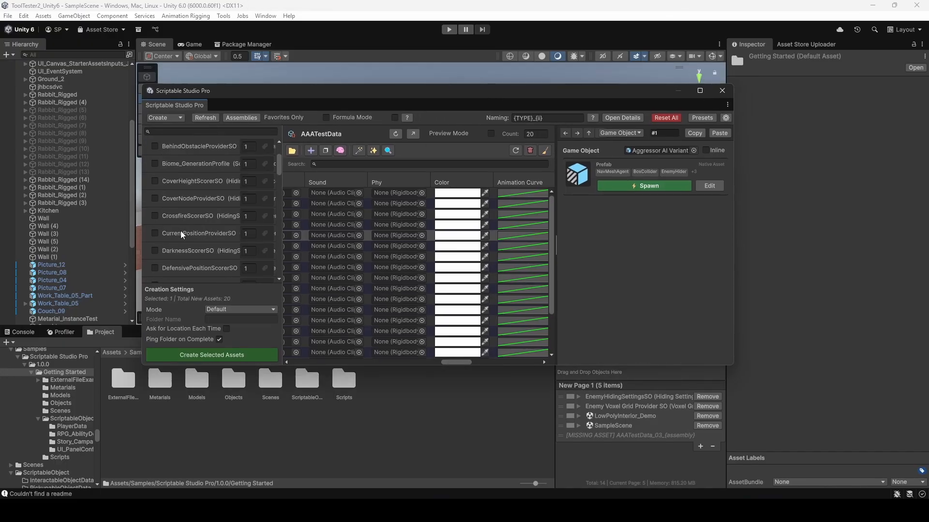
pyautogui.scroll(-1, 184, 238)
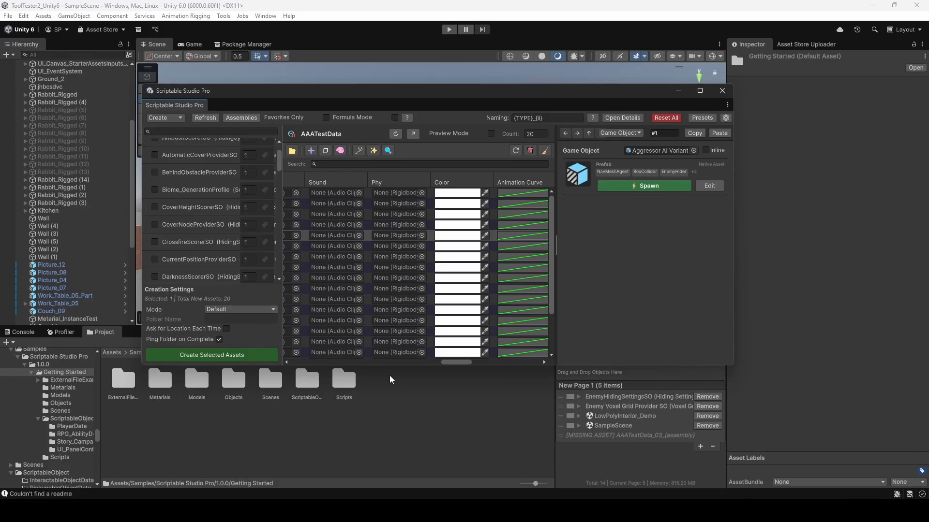
pyautogui.moveTo(391, 366); pyautogui.dragTo(379, 400)
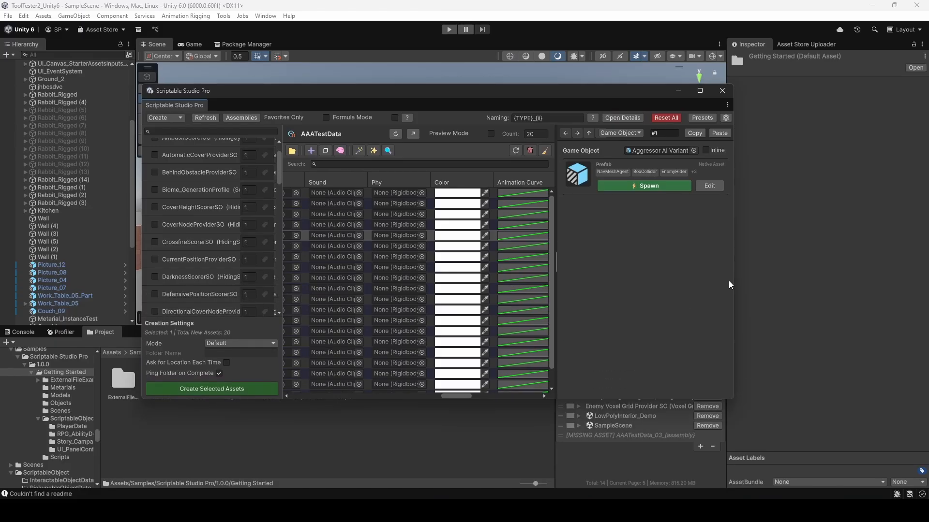
pyautogui.moveTo(734, 281); pyautogui.dragTo(760, 282)
pyautogui.moveTo(551, 94); pyautogui.dragTo(507, 50)
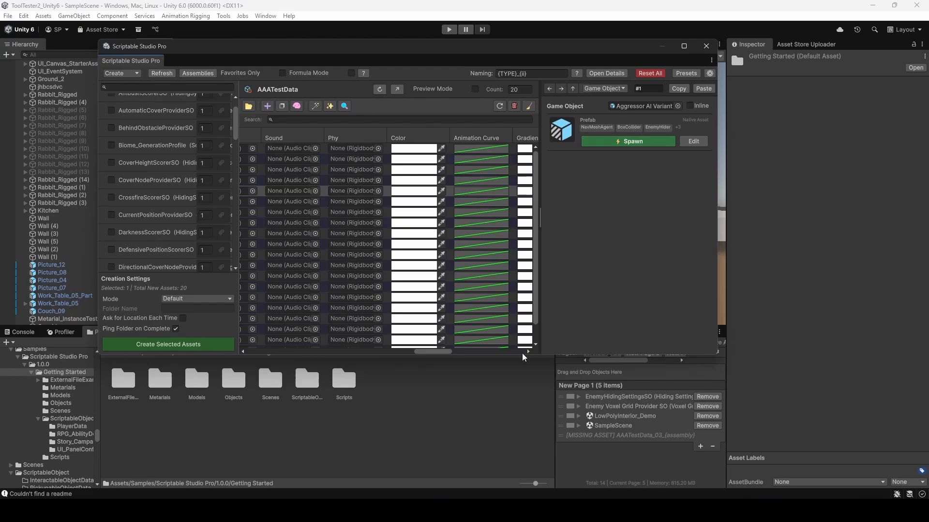
pyautogui.moveTo(520, 356); pyautogui.dragTo(512, 380)
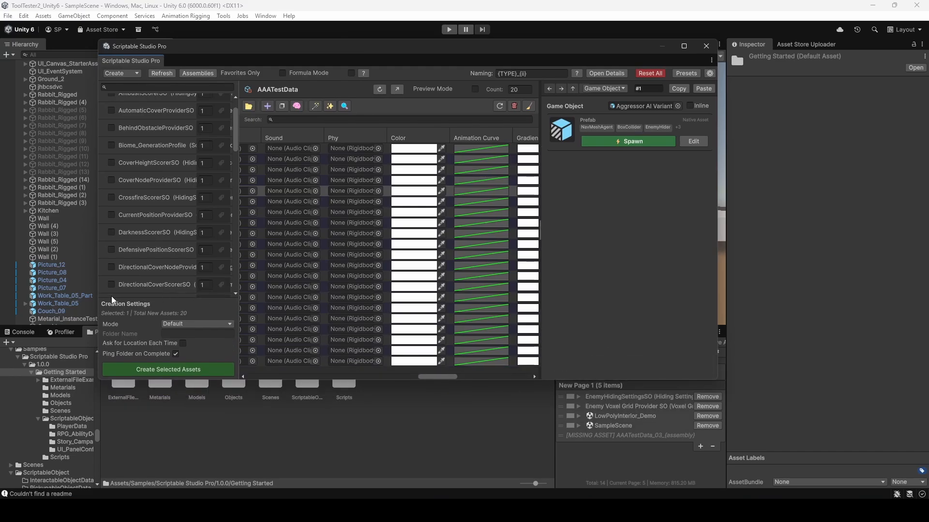
pyautogui.moveTo(238, 344); pyautogui.dragTo(250, 343)
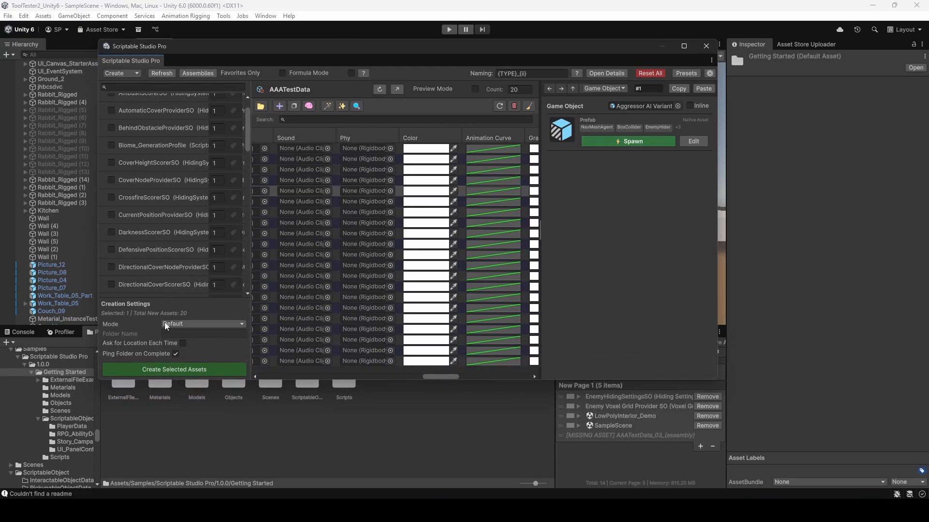
# Check the available creation modes in the Creation Settings, keeping Default, and return to AAATestData in the type list.
pyautogui.click(204, 322)
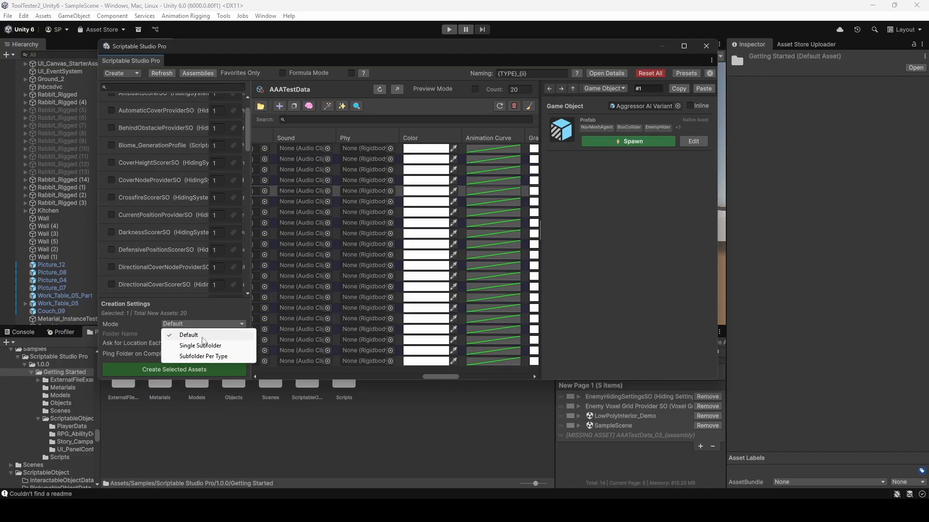
pyautogui.click(135, 332)
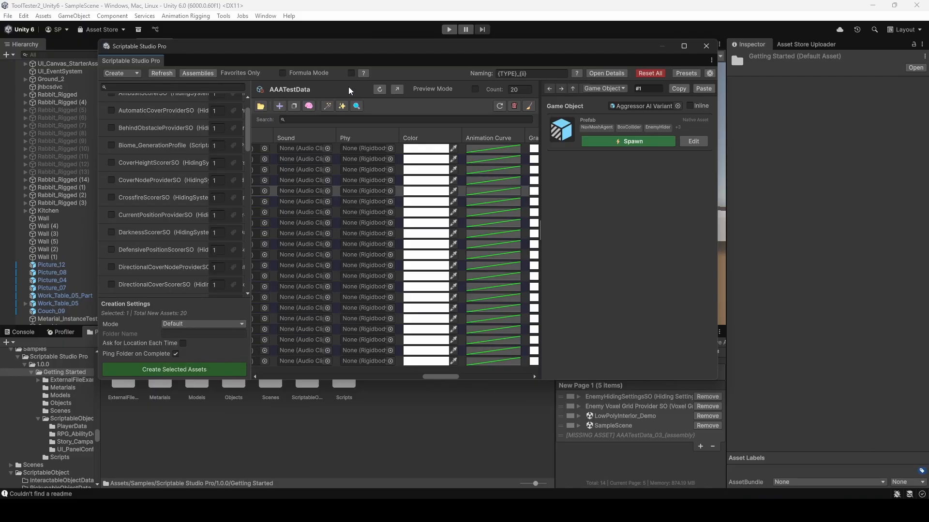
pyautogui.scroll(2, 191, 241)
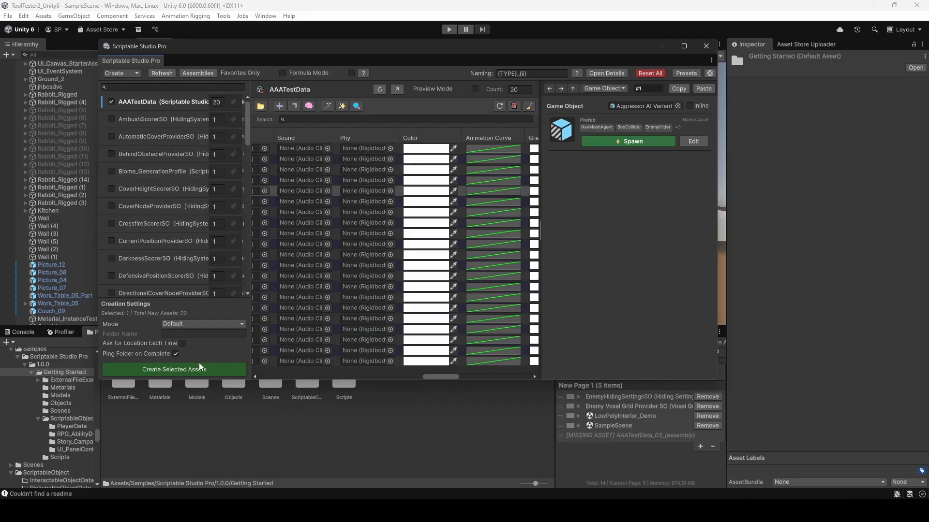
# Shorten the floating window to uncover the project files and open the ScriptableObject folder inside Getting Started.
pyautogui.moveTo(203, 381); pyautogui.dragTo(203, 344)
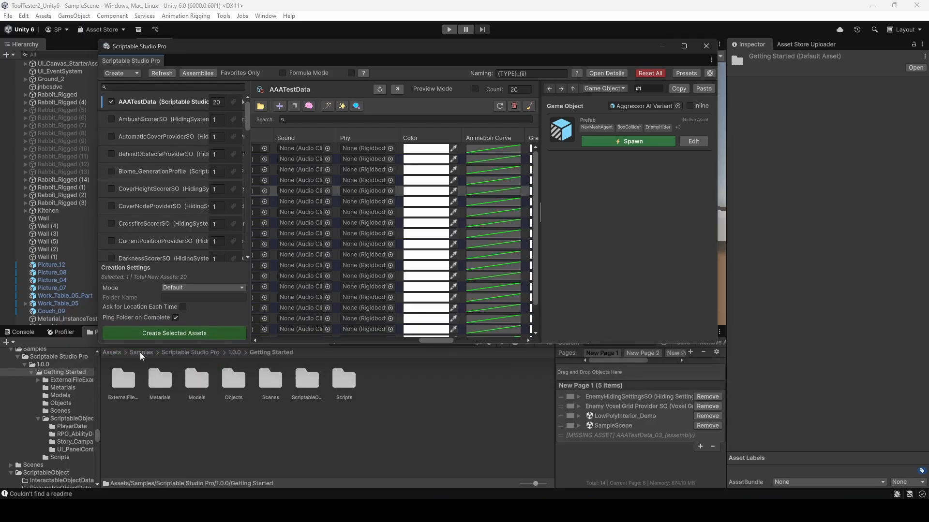
pyautogui.click(309, 383)
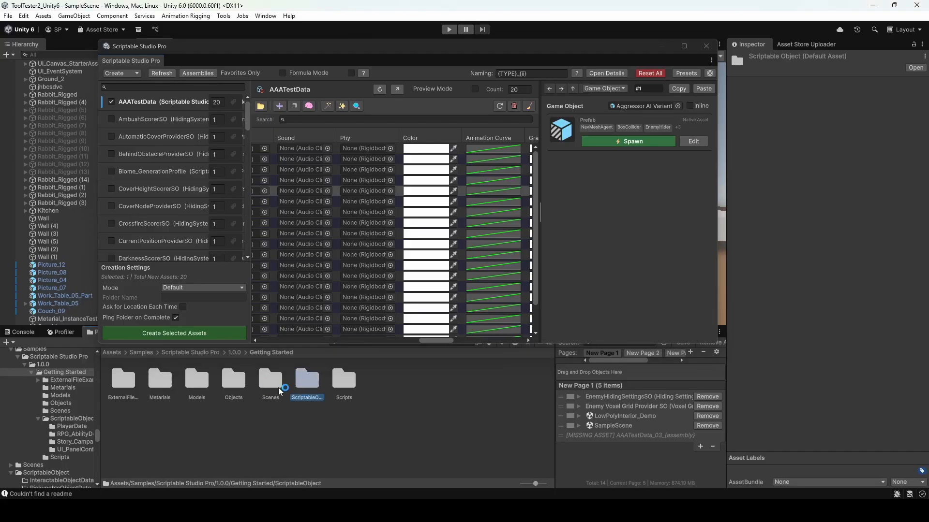
pyautogui.doubleClick(307, 387)
pyautogui.click(186, 445)
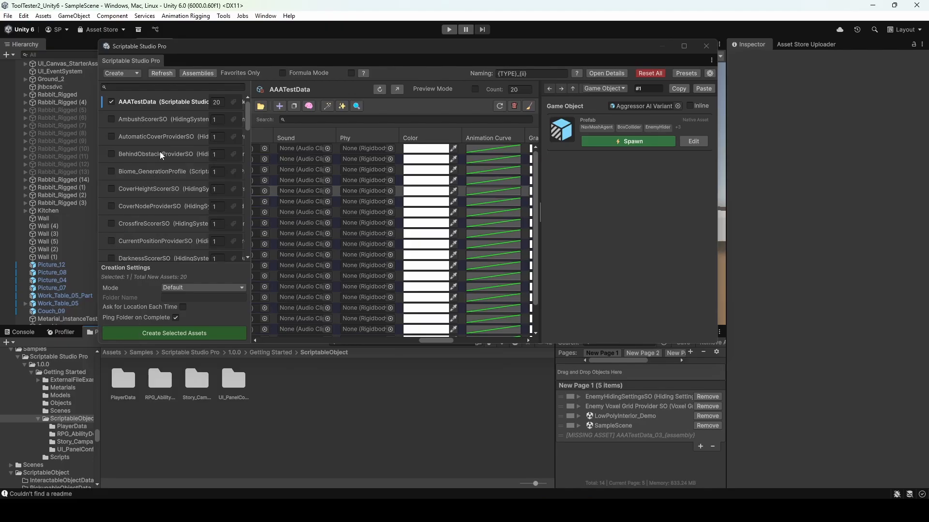
# Also select AmbushScorerSO, AutomaticCoverProviderSO, BehindObstacleProviderSO and Biome_GenerationProfile for creation, and turn off Ping Folder on Complete.
pyautogui.click(112, 119)
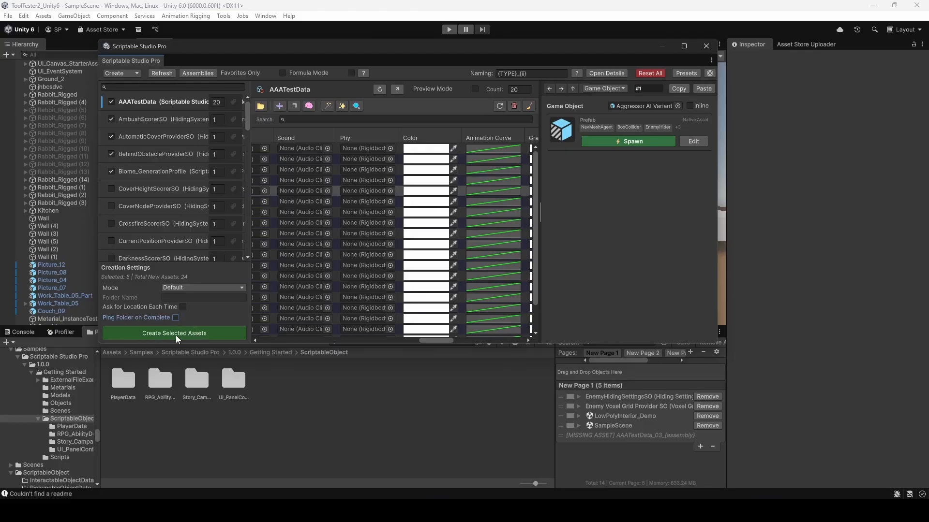
# Assign the Button - Low audio clip to the Sound field of the AAATestData template row.
pyautogui.click(328, 149)
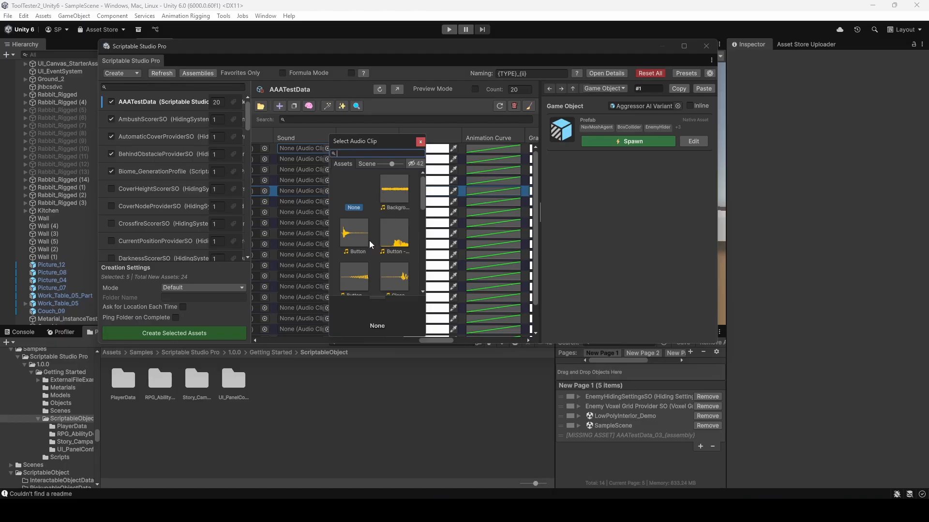
pyautogui.click(365, 271)
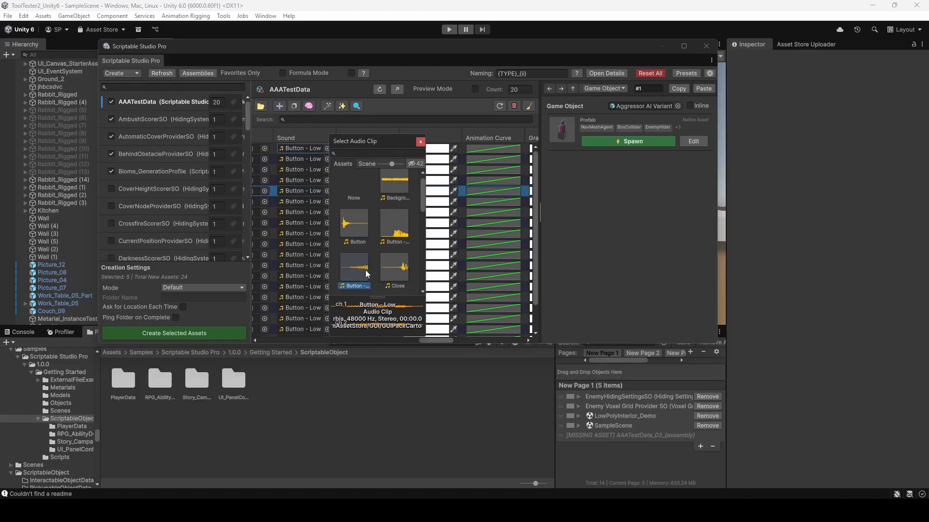
pyautogui.click(420, 142)
# Set the Color field of the template row to a medium green.
pyautogui.click(421, 165)
pyautogui.click(426, 148)
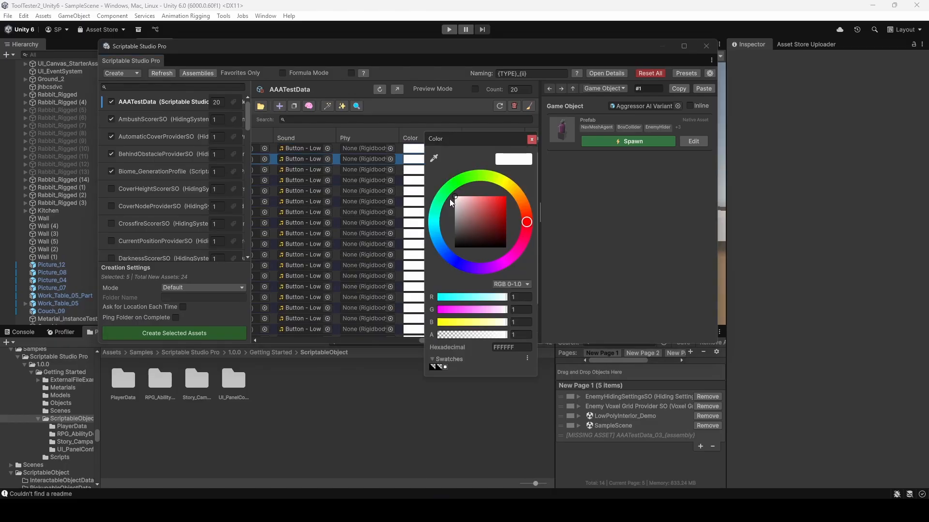
pyautogui.click(451, 190)
pyautogui.click(481, 214)
pyautogui.click(532, 140)
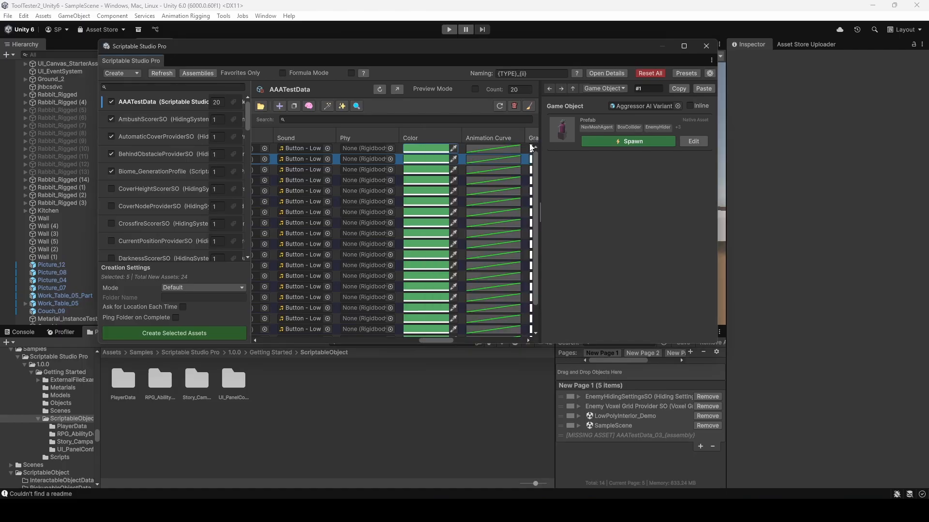
# Set the template row's Health to 3.
pyautogui.moveTo(409, 342); pyautogui.dragTo(264, 339)
pyautogui.click(272, 151)
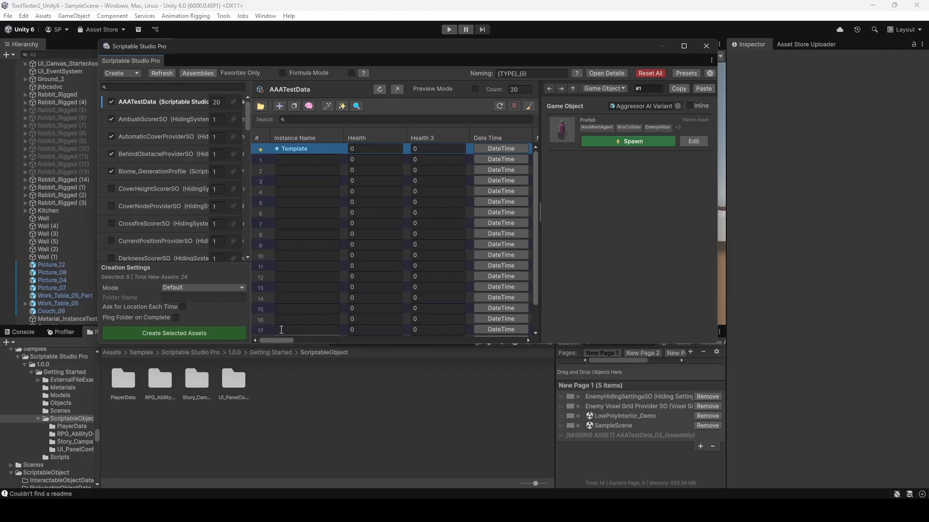
pyautogui.click(376, 149)
pyautogui.press('Return')
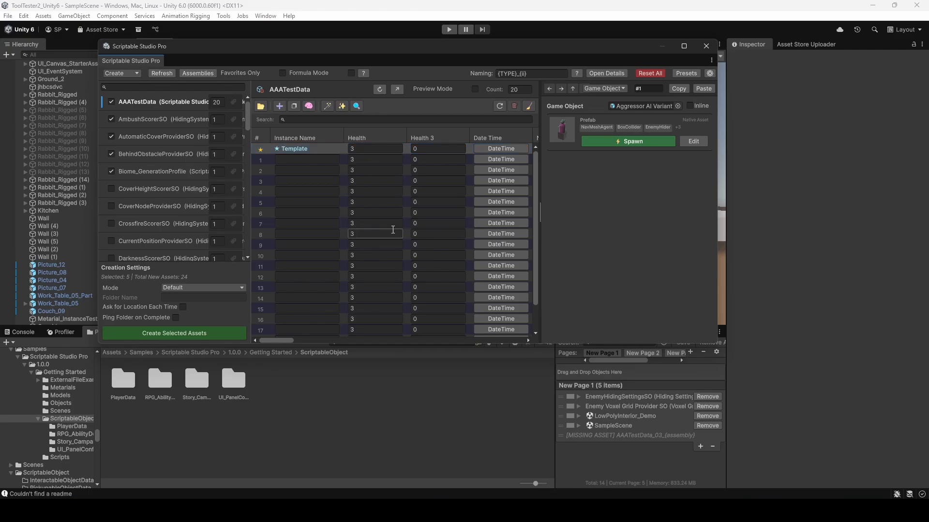
# Override the Health values individually with 96 in row 8, 69 in row 5 and 235 in row 13.
pyautogui.click(378, 234)
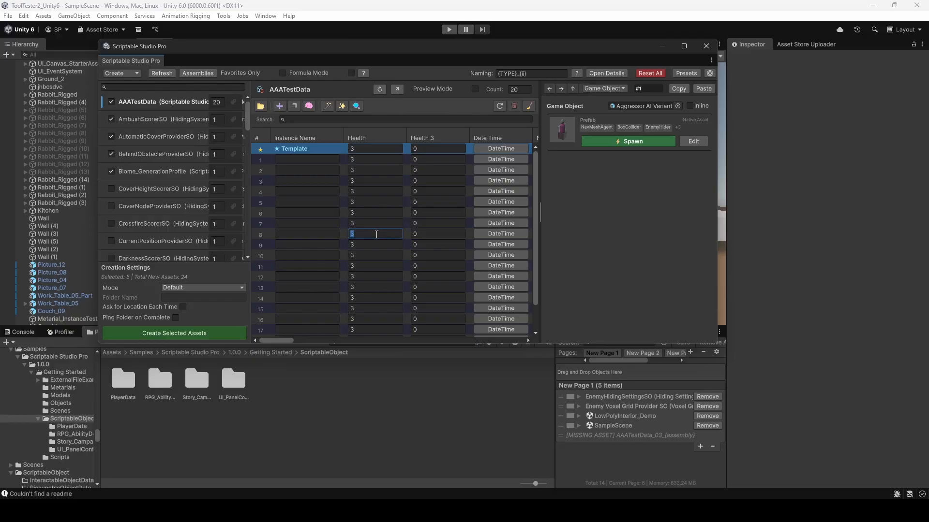
pyautogui.write('96')
pyautogui.press('Return')
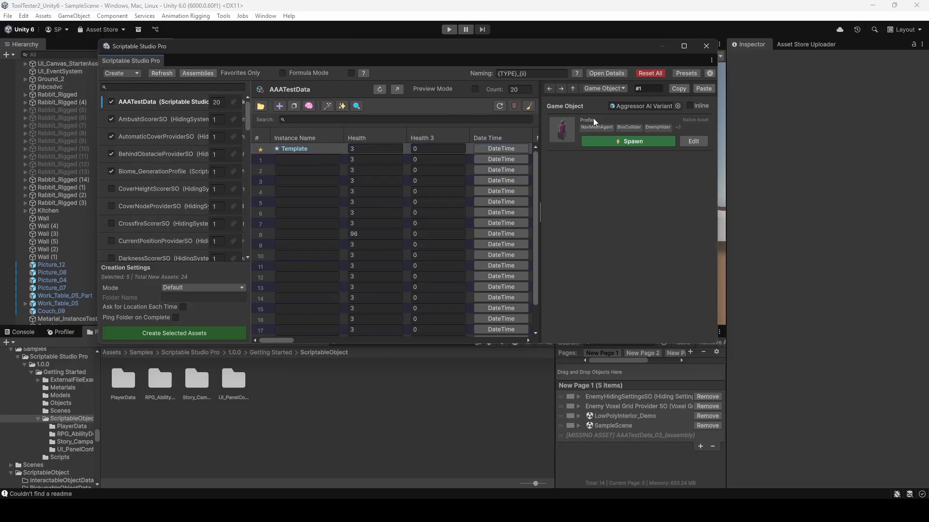
pyautogui.click(369, 206)
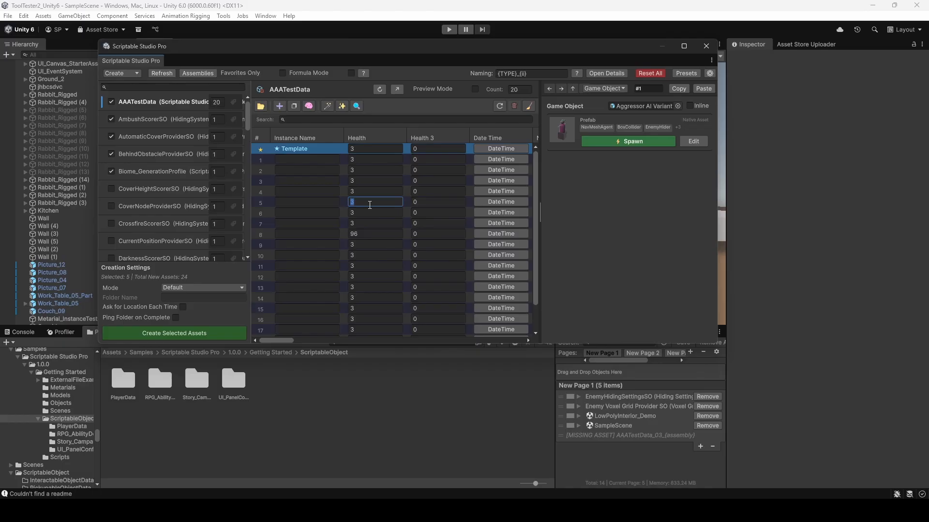
pyautogui.write('69')
pyautogui.press('Return')
pyautogui.click(363, 287)
pyautogui.press('Return')
# Set the template row's Health to 7.
pyautogui.click(376, 151)
pyautogui.write('7')
pyautogui.press('Return')
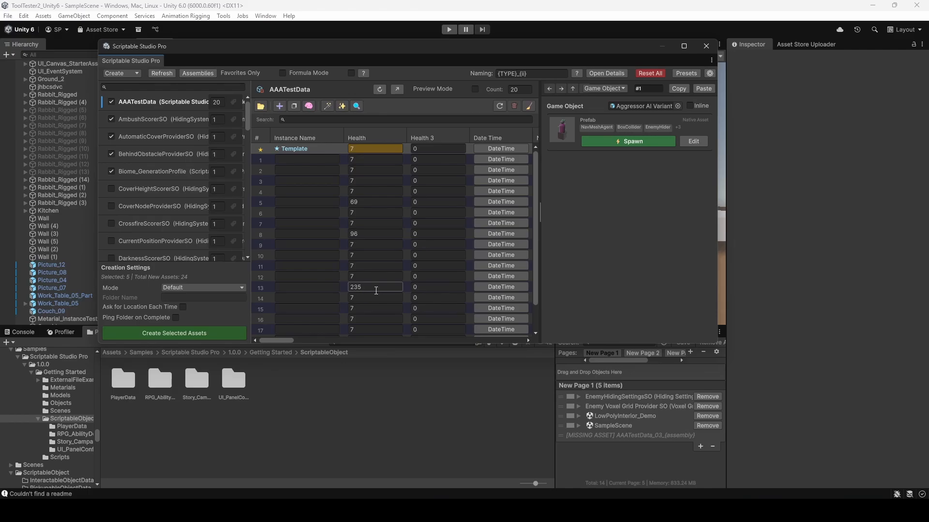
# Check the options available for row 13 and enter a person's first name in its Name field.
pyautogui.rightClick(262, 288)
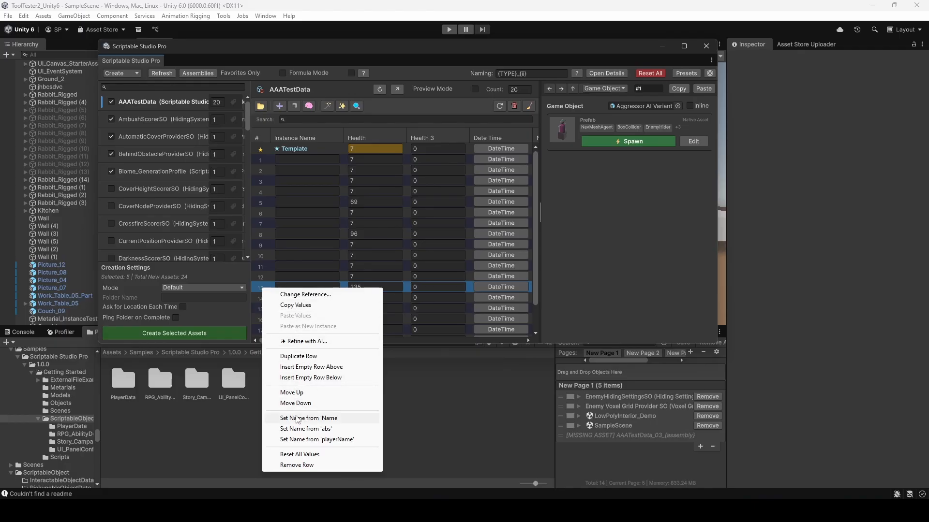
pyautogui.click(417, 308)
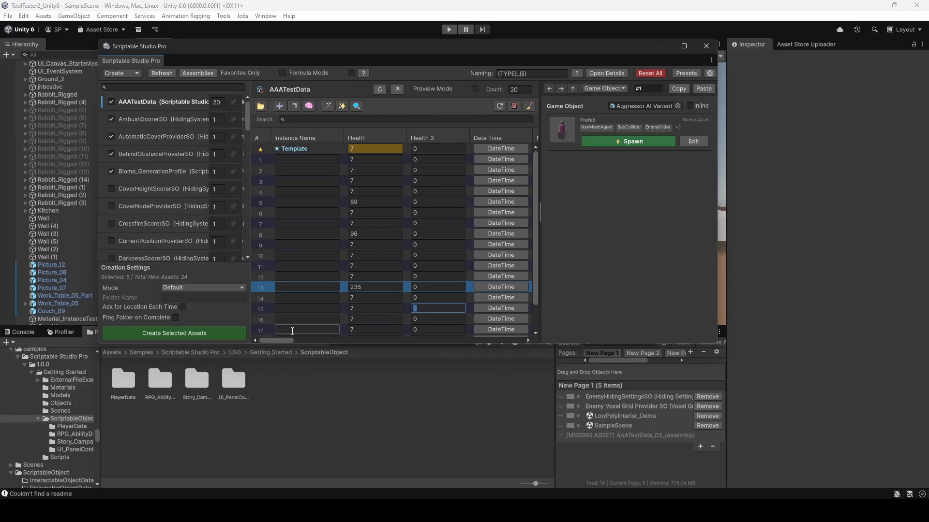
pyautogui.moveTo(287, 340); pyautogui.dragTo(318, 338)
pyautogui.click(309, 287)
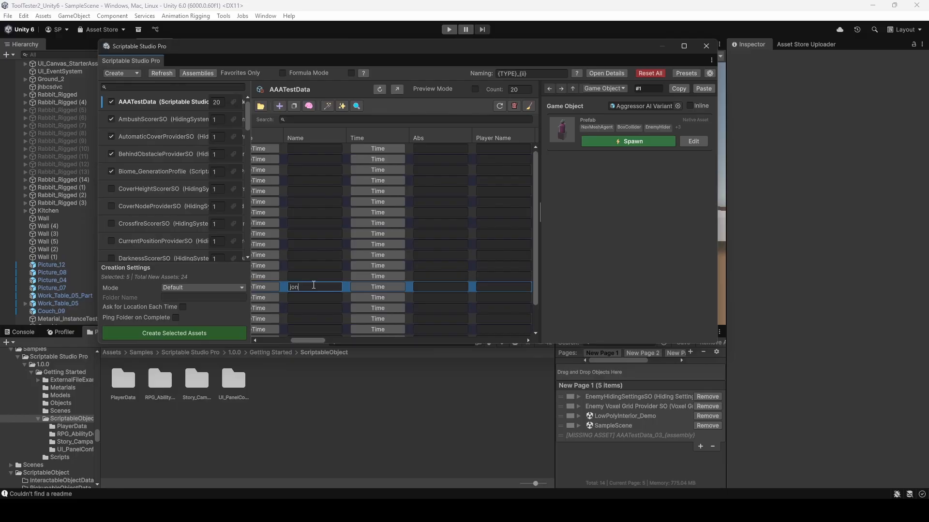
pyautogui.press('Return')
# Set row 13's instance name from its Name field.
pyautogui.moveTo(311, 339); pyautogui.dragTo(242, 337)
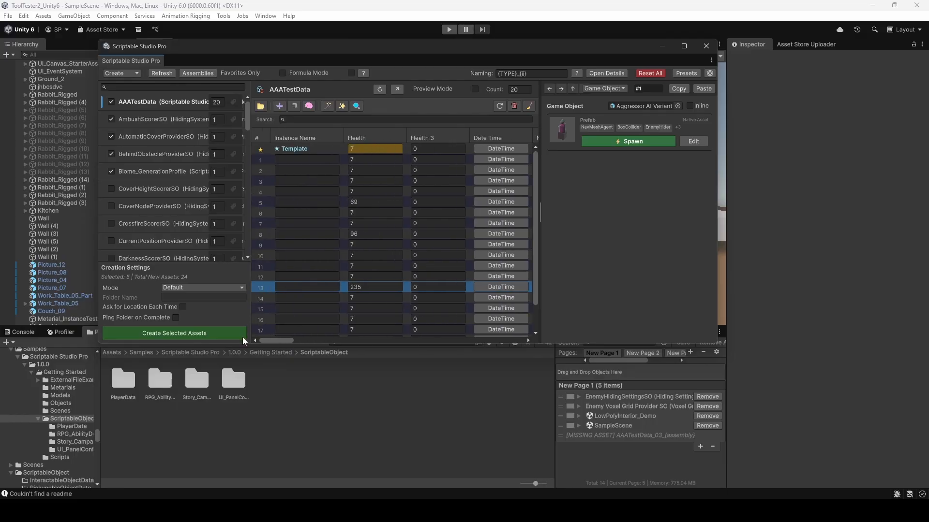
pyautogui.rightClick(261, 290)
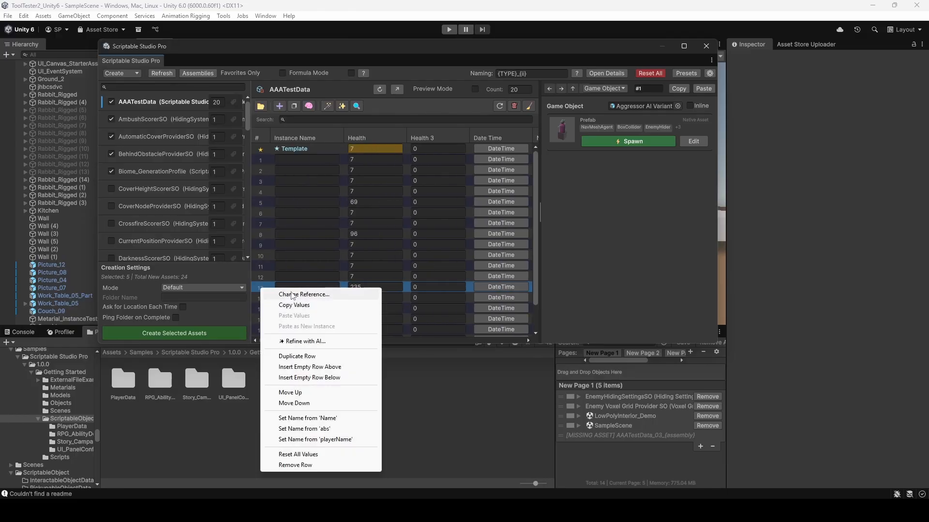
pyautogui.click(316, 419)
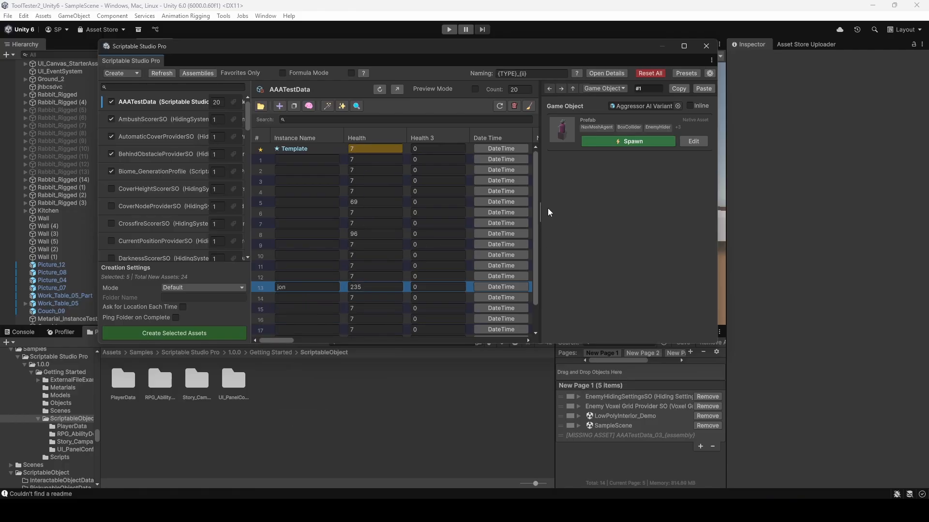
# Hide the game object details pane to widen the AAATestData table, and turn on Formula Mode.
pyautogui.moveTo(548, 212); pyautogui.dragTo(573, 213)
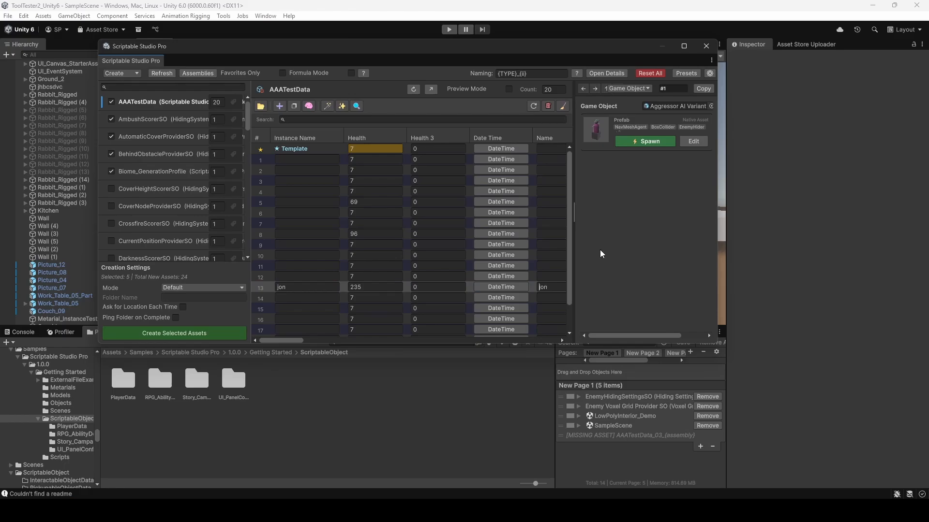
pyautogui.press('Escape')
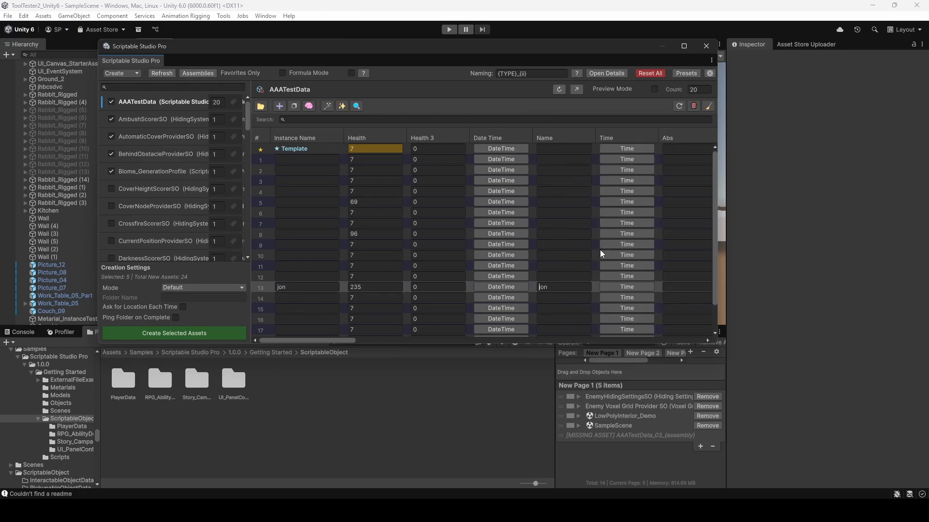
pyautogui.click(351, 73)
# Enter the formula =Random() in the template row's Health 3 field and check the values across all rows.
pyautogui.click(442, 148)
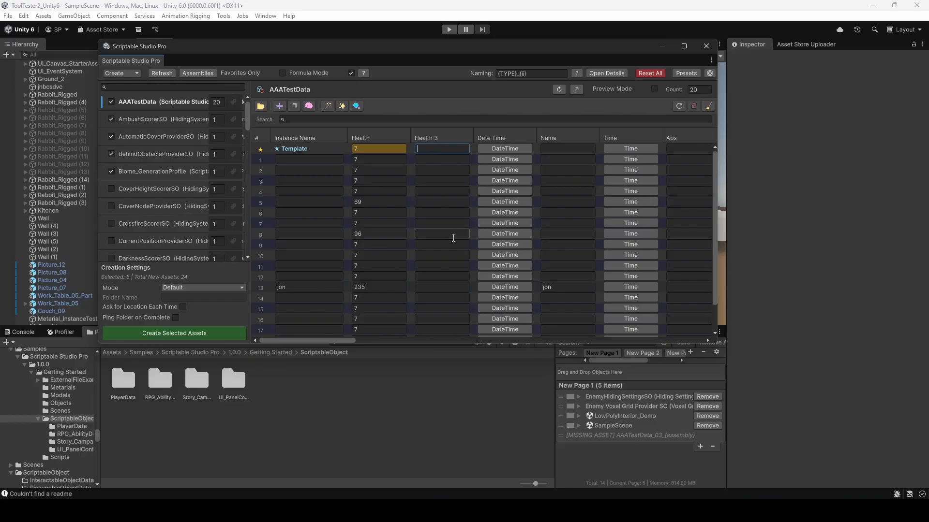
pyautogui.write('=')
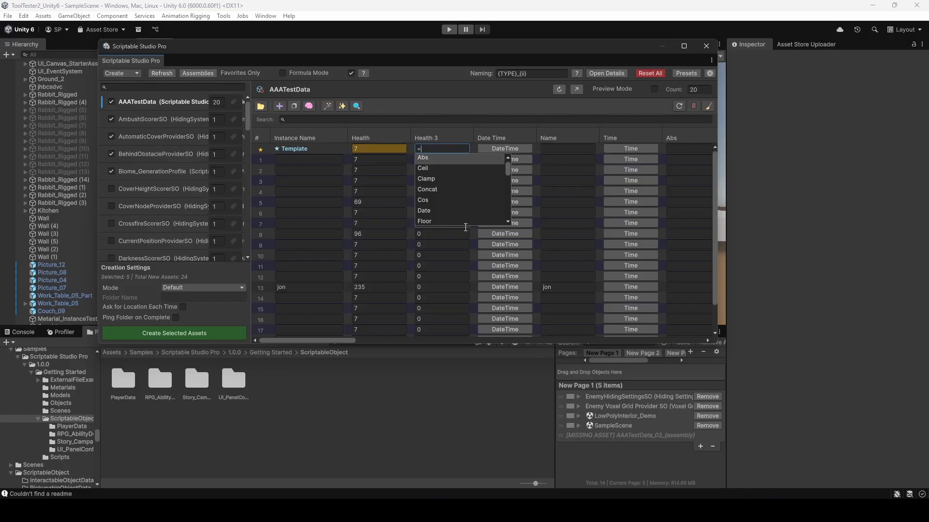
pyautogui.write('re')
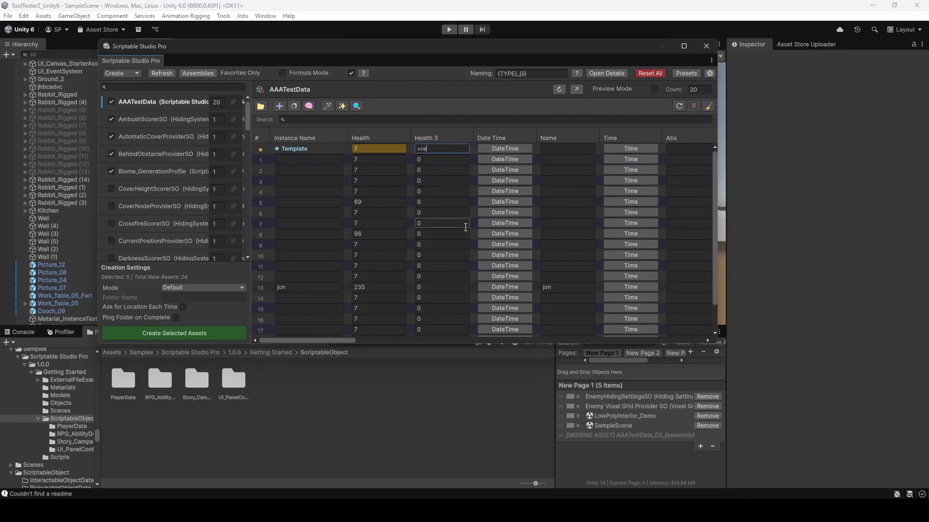
pyautogui.press('BackSpace')
pyautogui.press('Return')
pyautogui.write(')')
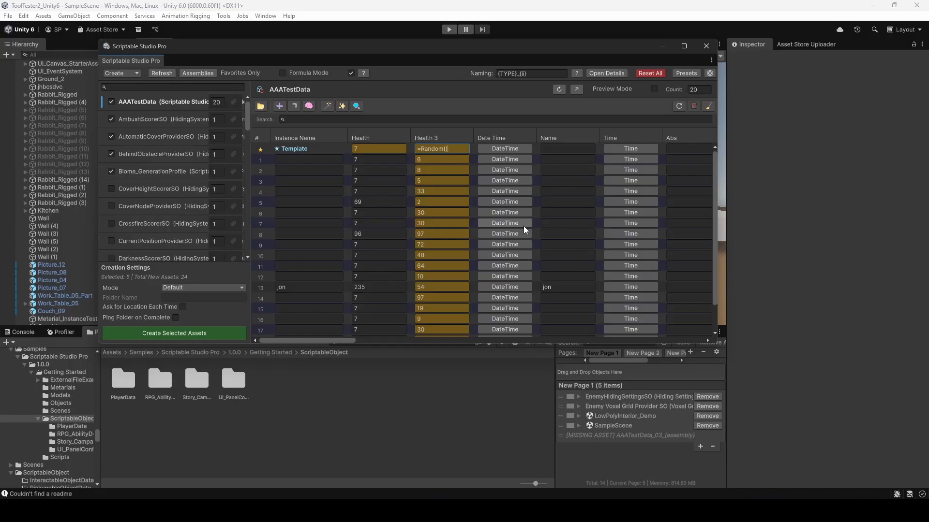
pyautogui.scroll(-3, 480, 292)
pyautogui.scroll(3, 480, 292)
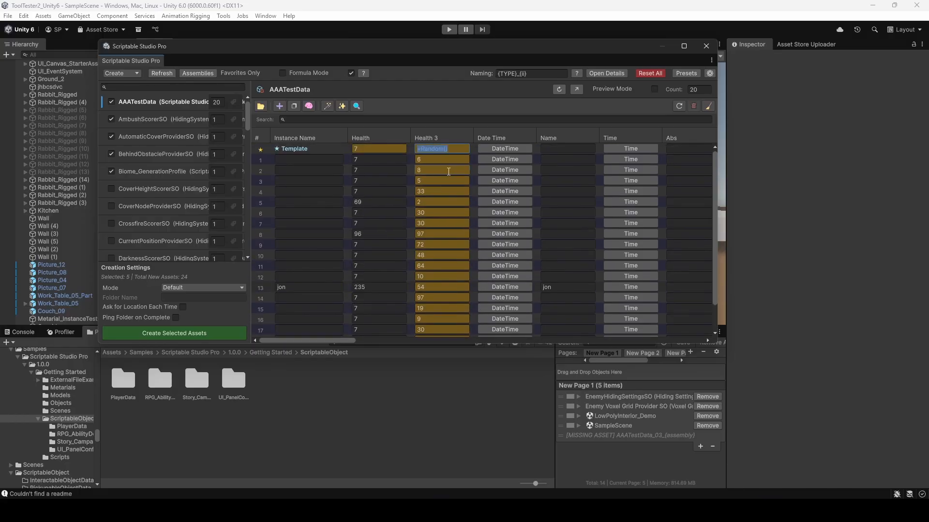
# Clear the Random formula from the template row's Health 3 field and start a new formula with an equals sign.
pyautogui.click(460, 151)
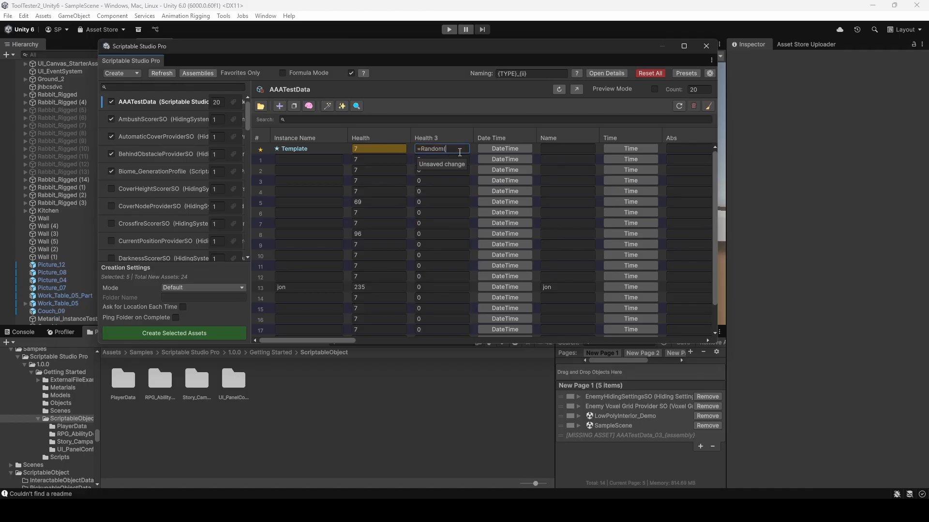
pyautogui.press('BackSpace')
pyautogui.press('BackSpace')
pyautogui.press('BackSpace')
pyautogui.press('BackSpace')
pyautogui.press('BackSpace')
pyautogui.press('BackSpace')
pyautogui.press('BackSpace')
pyautogui.press('BackSpace')
pyautogui.press('BackSpace')
pyautogui.write('=')
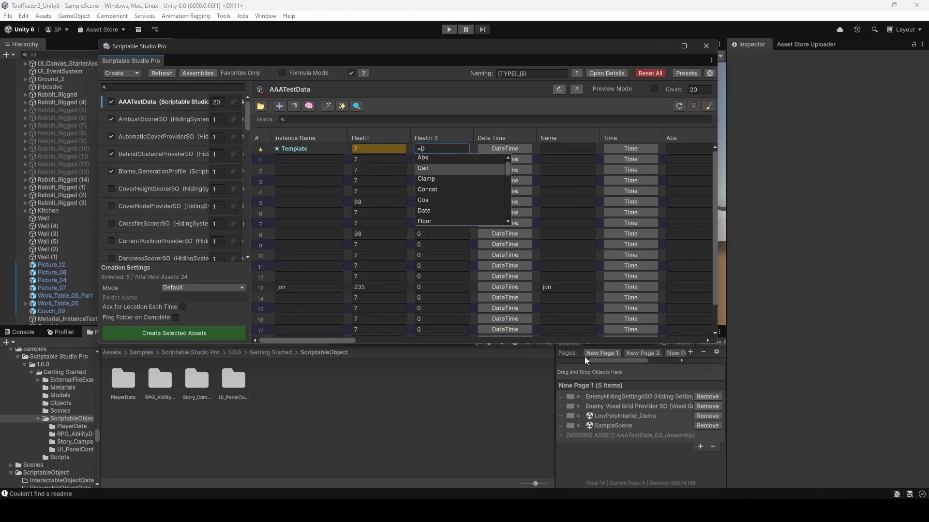
# Look through the formula functions offered for the template row's Health 3 field, down to Random.
pyautogui.press('Down')
pyautogui.press('Down')
pyautogui.press('Down')
pyautogui.press('Down')
pyautogui.press('Down')
pyautogui.press('Down')
pyautogui.press('Down')
pyautogui.press('Down')
pyautogui.press('Down')
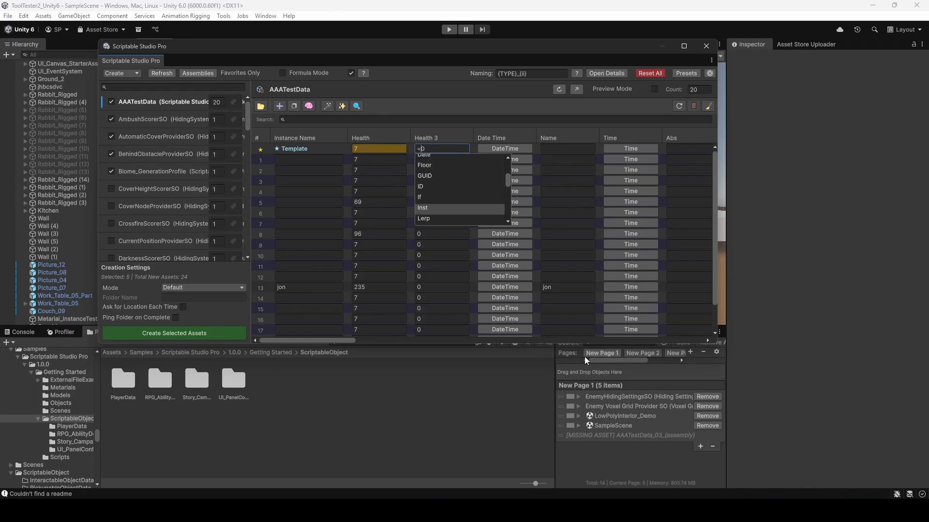
pyautogui.press('Down')
pyautogui.press('Down')
pyautogui.press('Down')
pyautogui.press('Down')
pyautogui.press('Down')
pyautogui.press('Down')
pyautogui.press('Down')
pyautogui.press('Down')
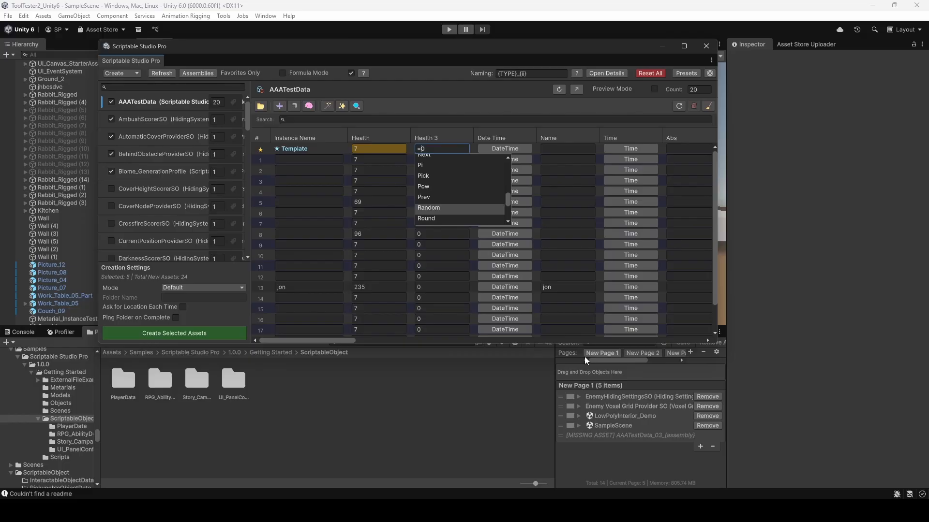
# Complete the template row's Health 3 formula as =ID() and check the numbering down to row 20.
pyautogui.press('Up')
pyautogui.press('Up')
pyautogui.press('Up')
pyautogui.press('Up')
pyautogui.press('Up')
pyautogui.press('Up')
pyautogui.press('Up')
pyautogui.press('Up')
pyautogui.press('Up')
pyautogui.press('Up')
pyautogui.press('Up')
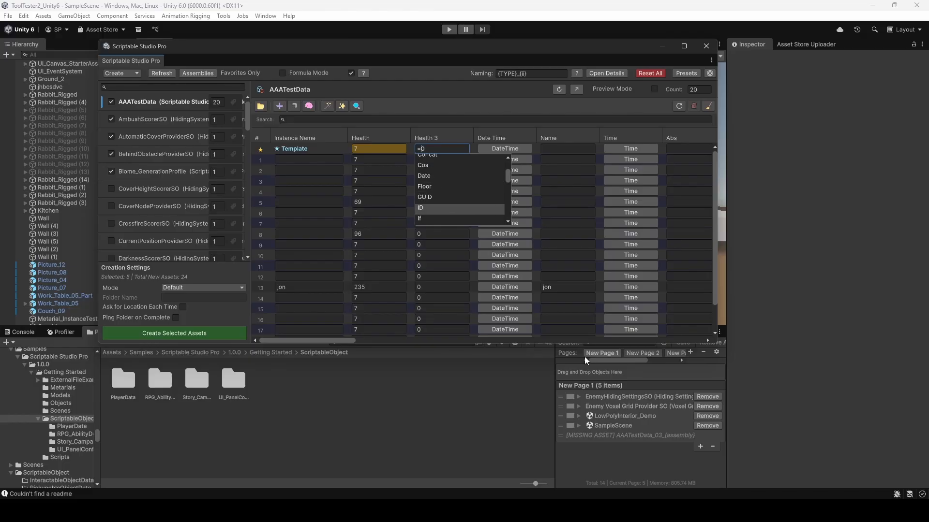
pyautogui.press('Return')
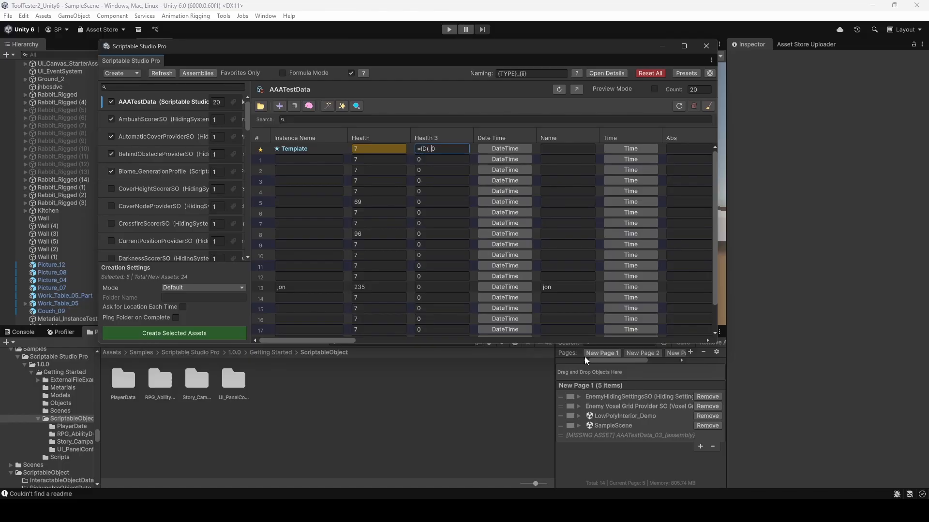
pyautogui.write('0')
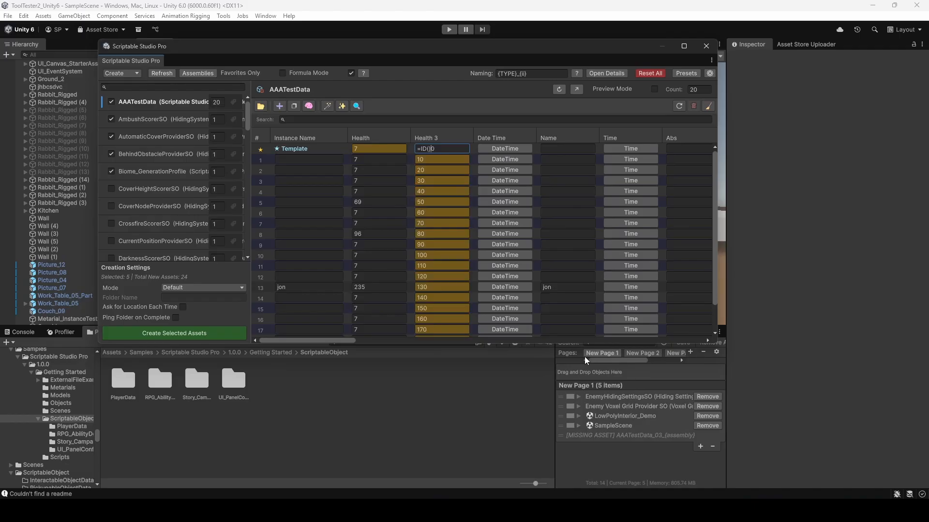
pyautogui.press('BackSpace')
pyautogui.scroll(-2, 466, 260)
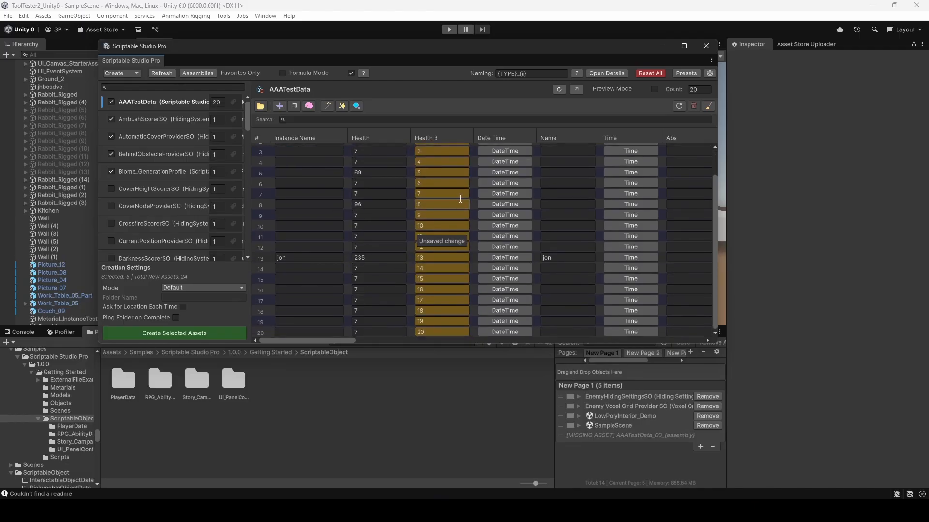
pyautogui.scroll(2, 370, 257)
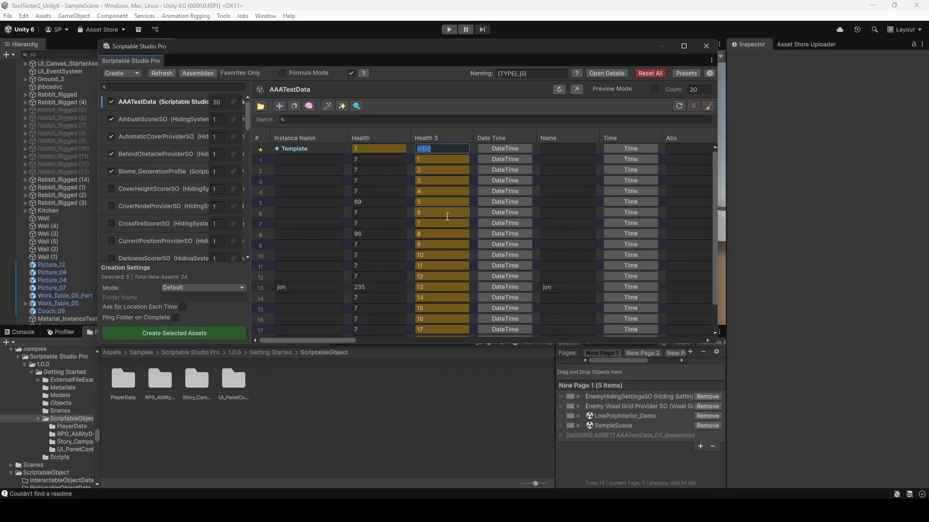
# Set the template row's Health 3 formula to =Prev()+20 and check the values down to row 20.
pyautogui.write('=')
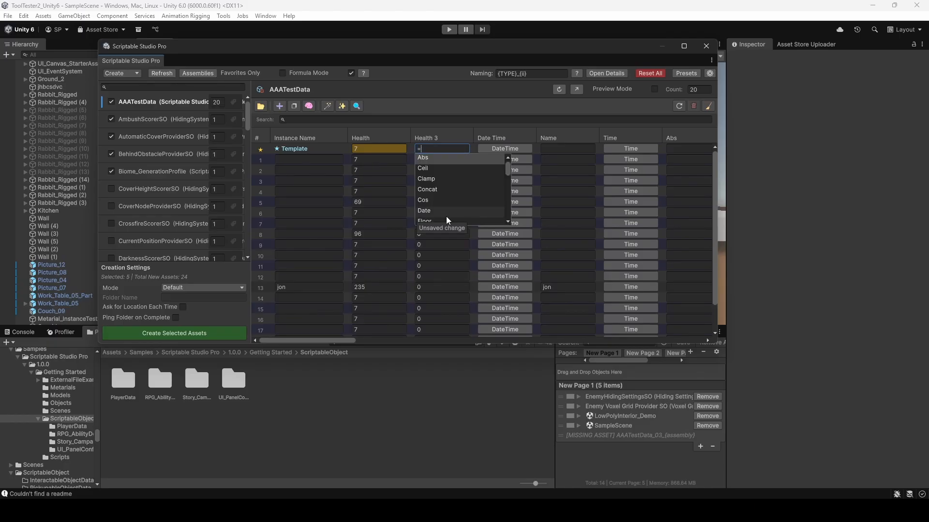
pyautogui.write('pe')
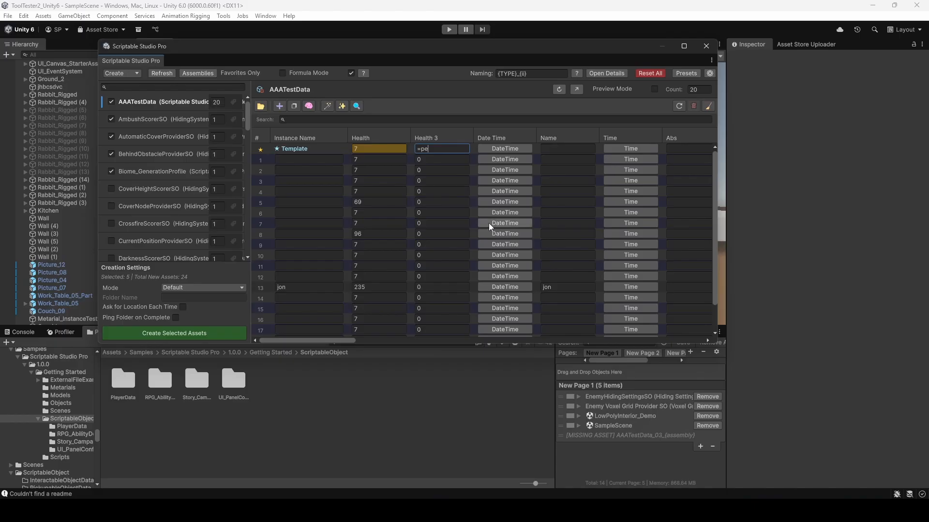
pyautogui.press('BackSpace')
pyautogui.press('Down')
pyautogui.press('Down')
pyautogui.press('Down')
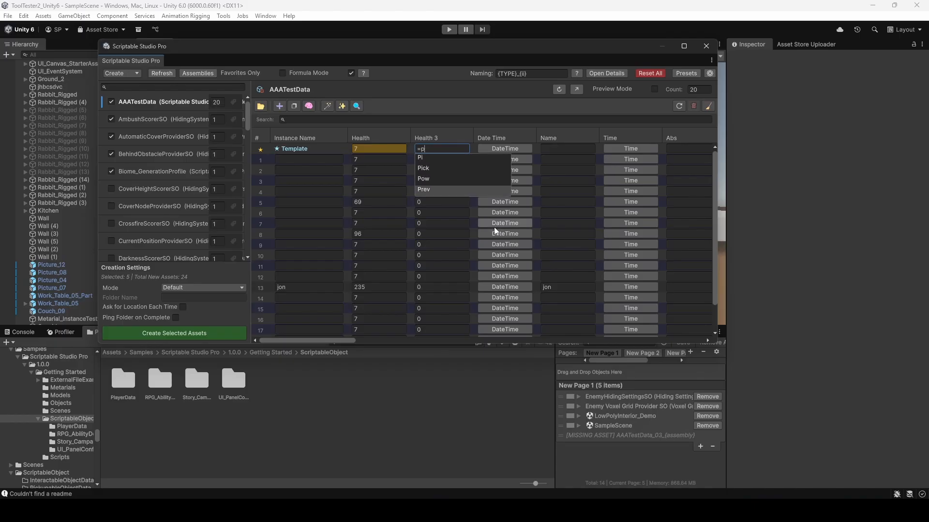
pyautogui.press('Return')
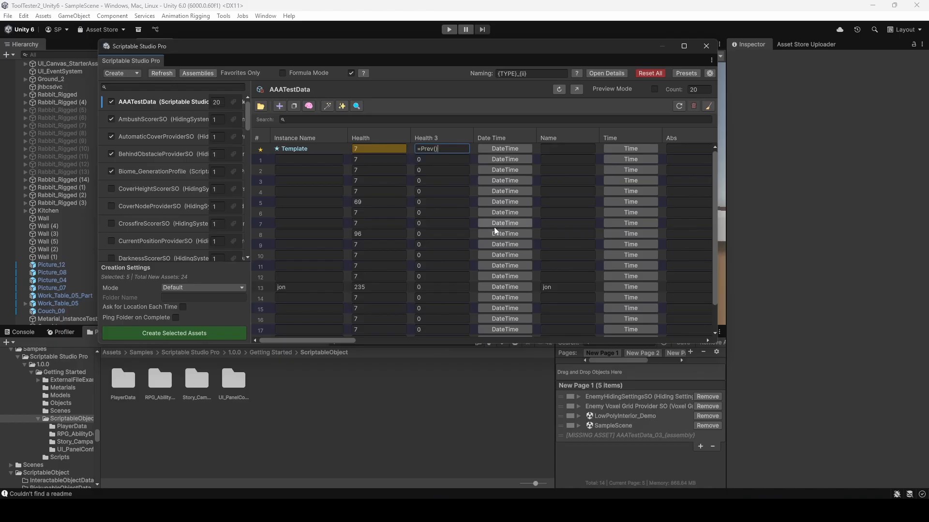
pyautogui.write('+20')
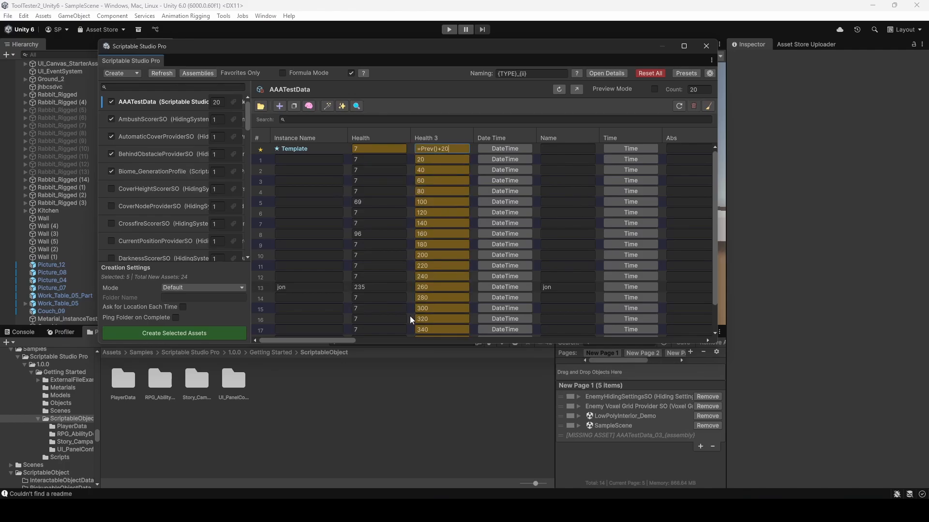
pyautogui.scroll(-3, 428, 315)
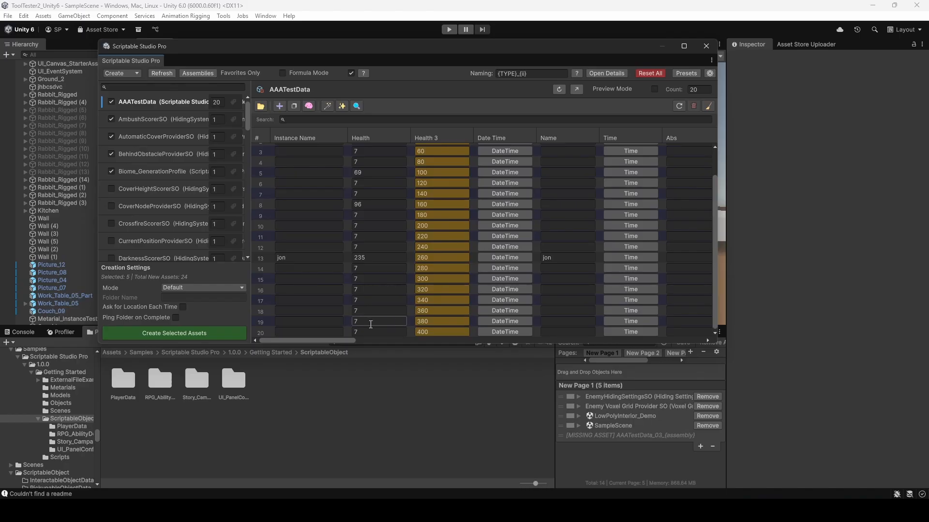
pyautogui.moveTo(324, 340); pyautogui.dragTo(300, 334)
pyautogui.scroll(3, 400, 264)
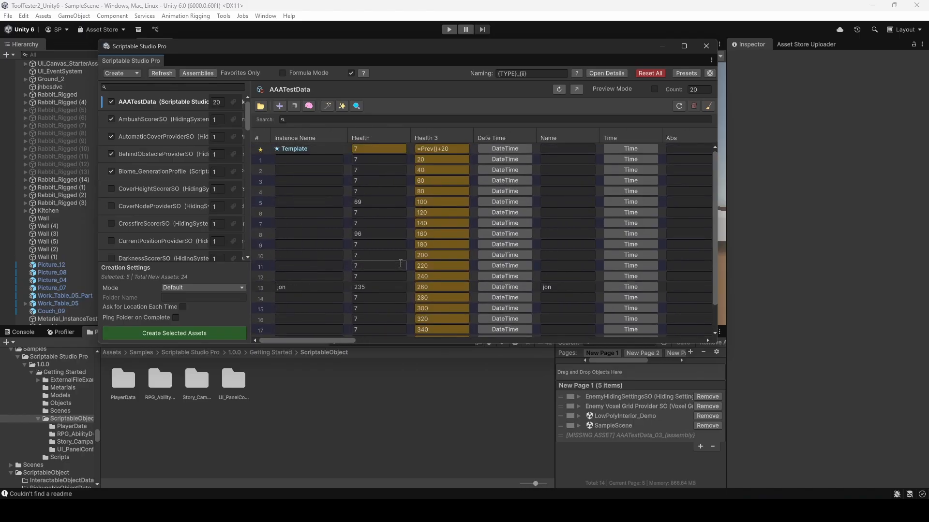
# Read through the Formula Guide down to its tips and turn off Formula Mode.
pyautogui.click(363, 74)
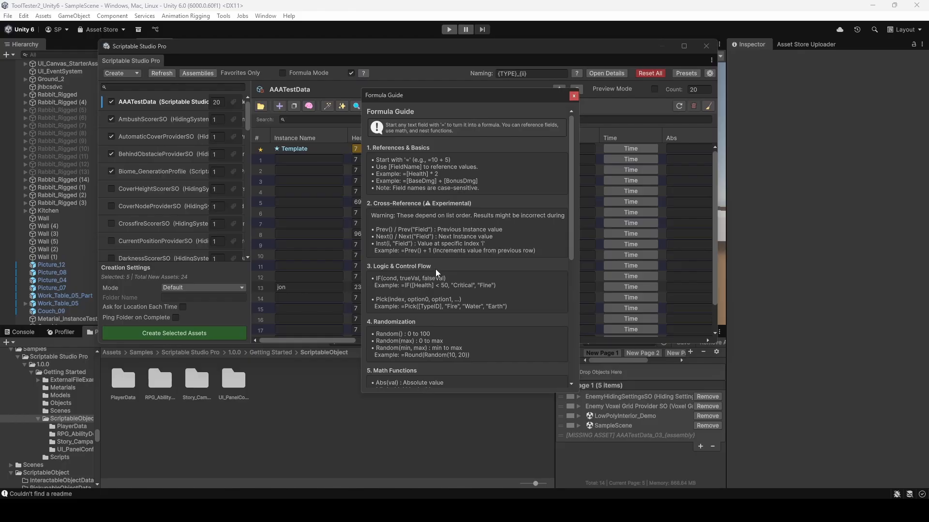
pyautogui.scroll(-3, 435, 269)
pyautogui.scroll(-5, 434, 288)
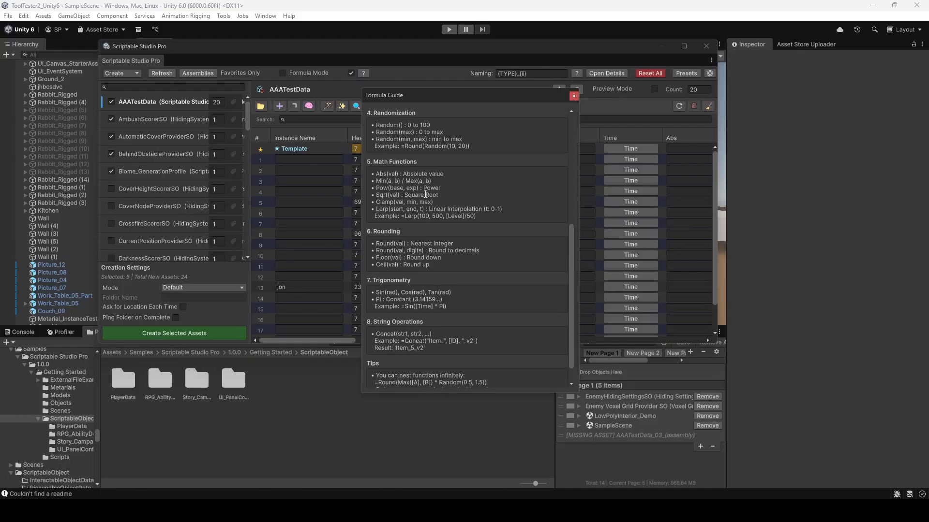
pyautogui.scroll(-1, 396, 333)
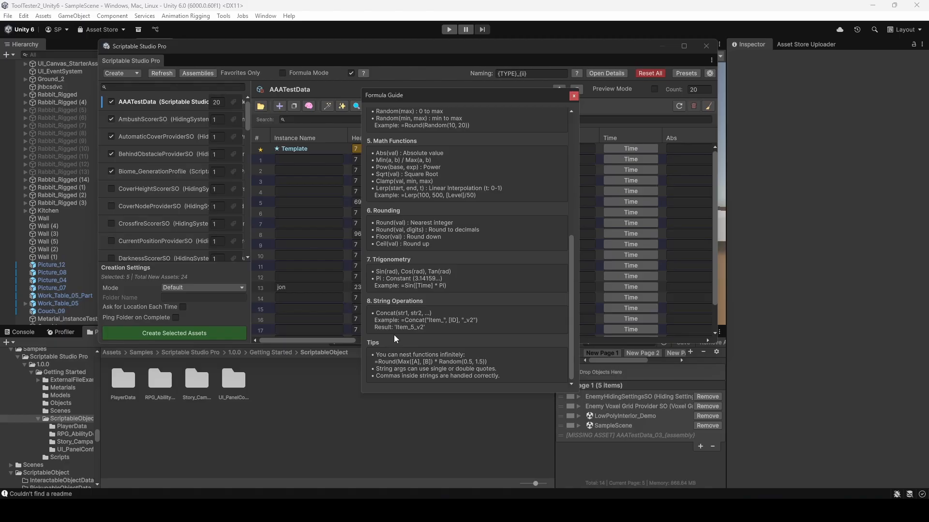
pyautogui.click(351, 73)
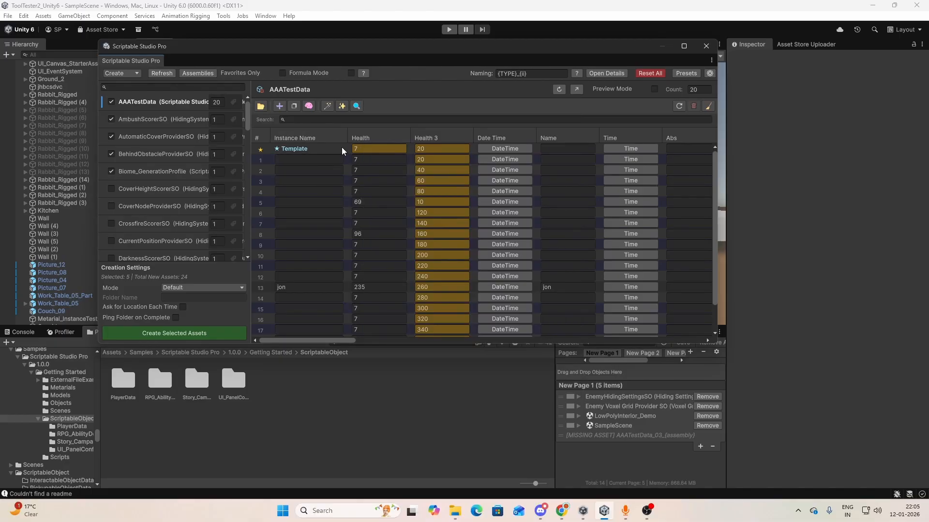
# Widen the Instance Name and Health columns and hide the Health column from the table.
pyautogui.moveTo(348, 138); pyautogui.dragTo(376, 138)
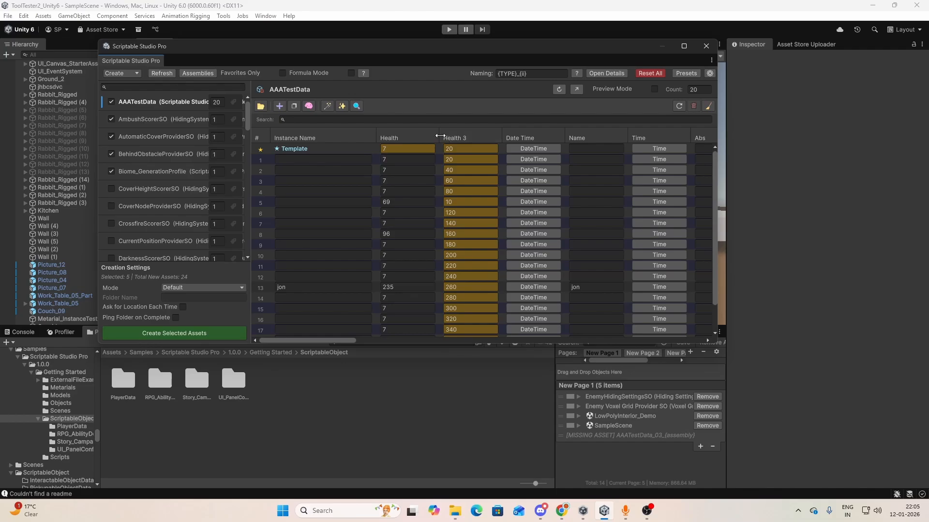
pyautogui.moveTo(439, 140)
pyautogui.mouseDown()
pyautogui.moveTo(488, 141)
pyautogui.moveTo(450, 149)
pyautogui.mouseUp()
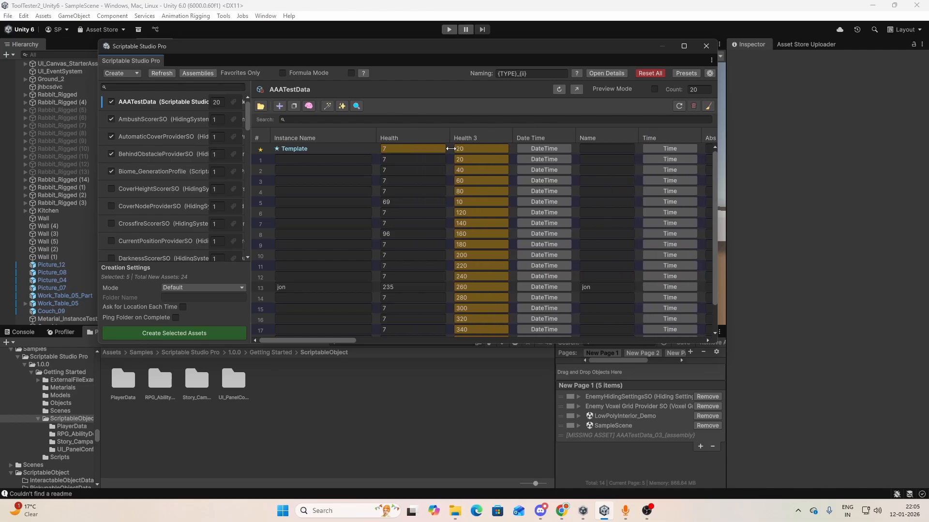
pyautogui.rightClick(395, 132)
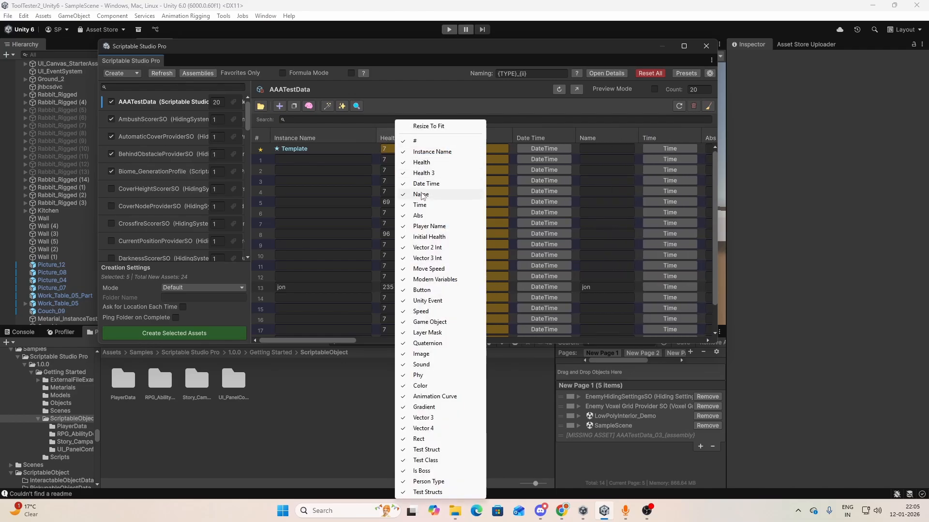
pyautogui.click(422, 162)
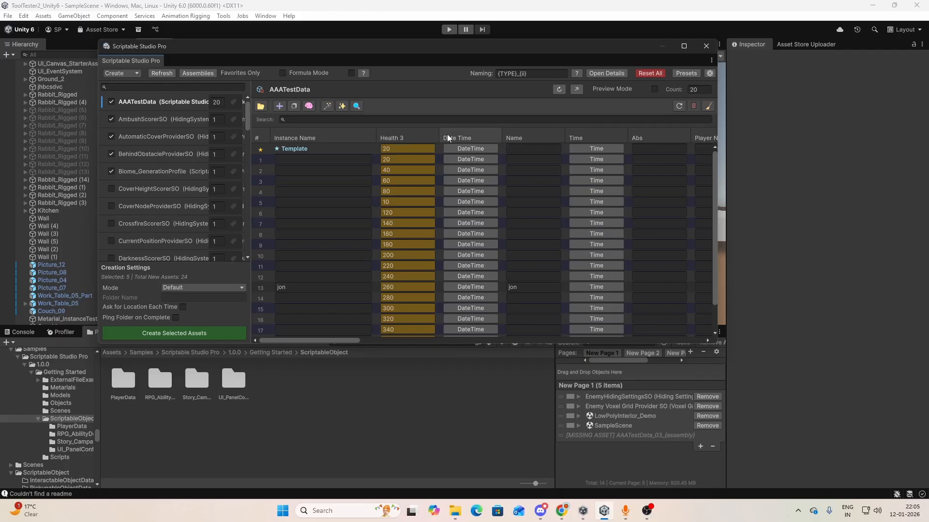
# Widen the Health 3 column and sort the rows by Health 3 in descending order.
pyautogui.click(437, 134)
pyautogui.moveTo(439, 135); pyautogui.dragTo(456, 137)
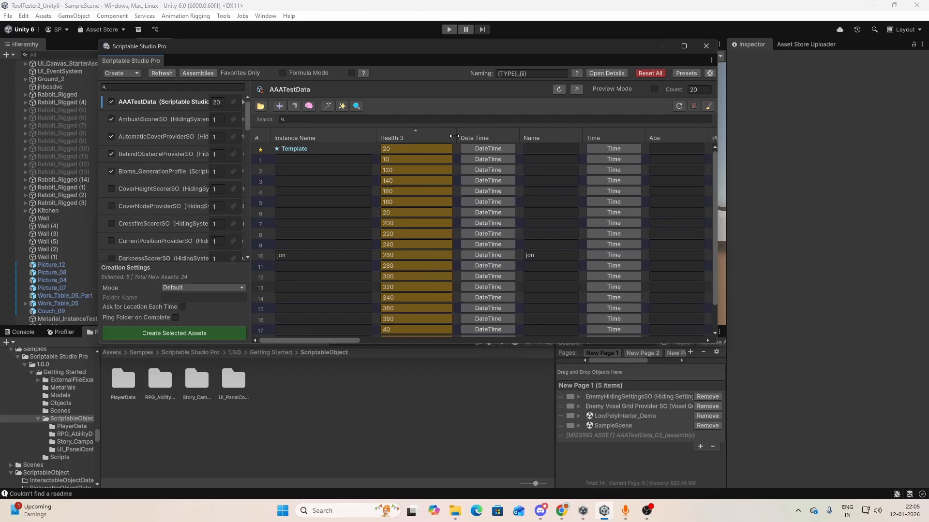
pyautogui.click(439, 139)
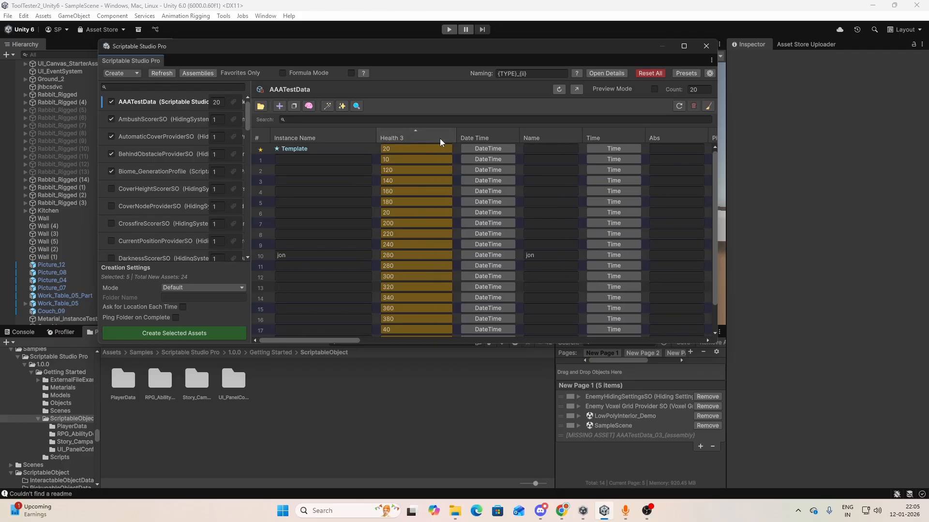
# Duplicate the jon row and add one new blank instance at the end of the table.
pyautogui.scroll(-2, 176, 191)
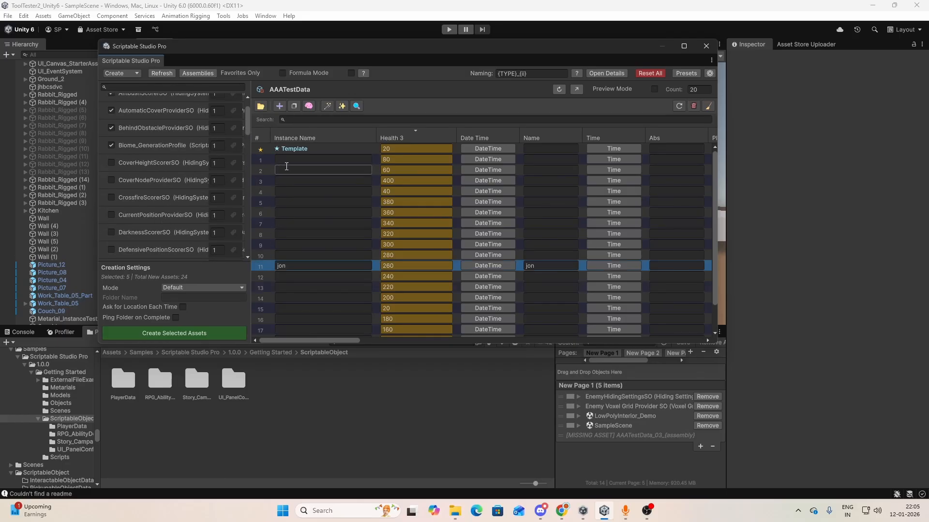
pyautogui.click(294, 106)
pyautogui.scroll(-1, 323, 216)
pyautogui.scroll(-1, 322, 216)
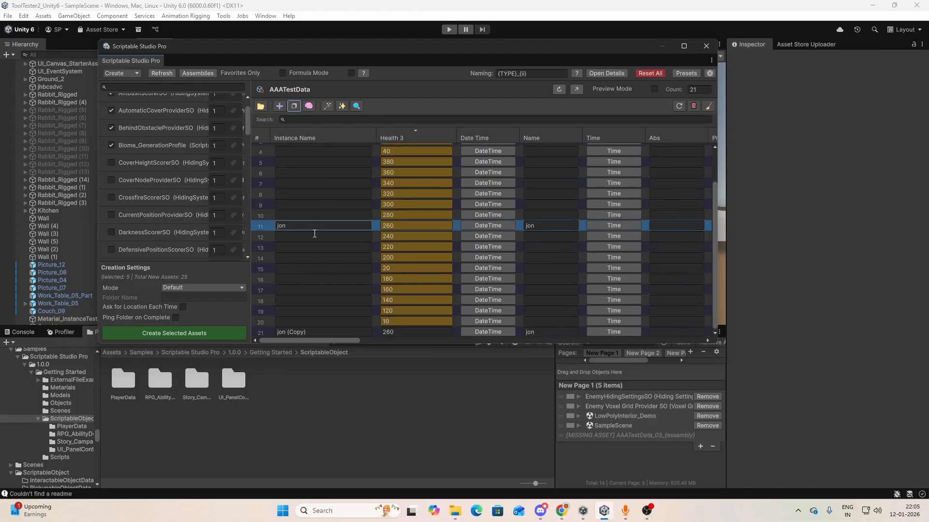
pyautogui.click(280, 106)
pyautogui.scroll(-1, 300, 182)
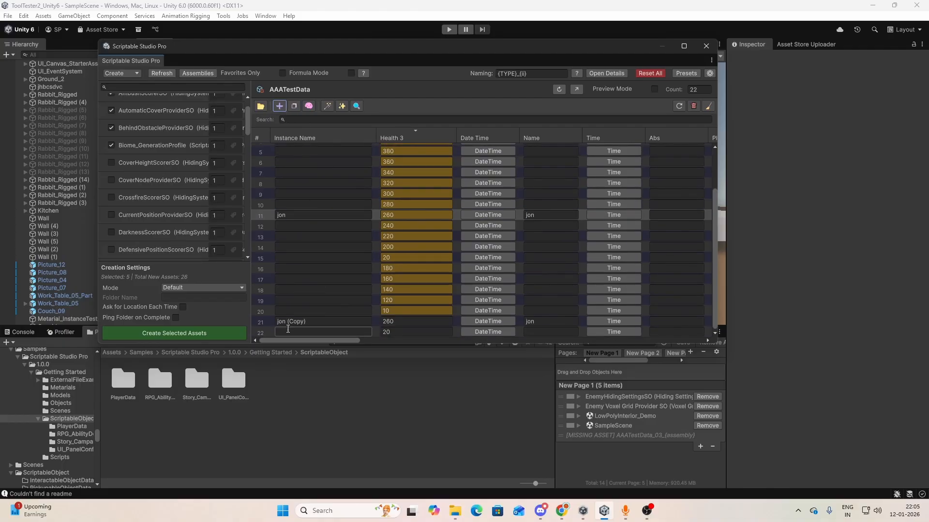
pyautogui.scroll(3, 474, 259)
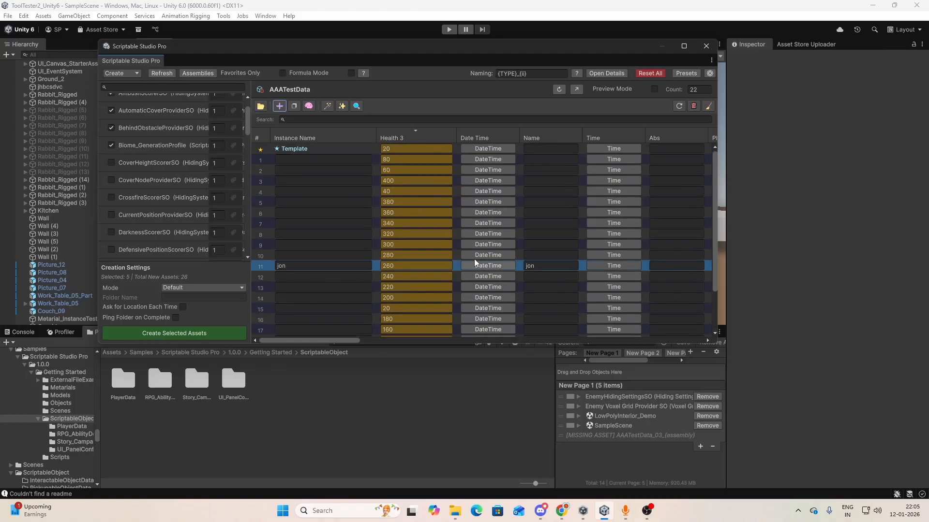
# Use Smart Fill to fill the Name field of all instances in Guid mode.
pyautogui.click(343, 106)
pyautogui.moveTo(527, 112); pyautogui.dragTo(343, 133)
pyautogui.click(326, 185)
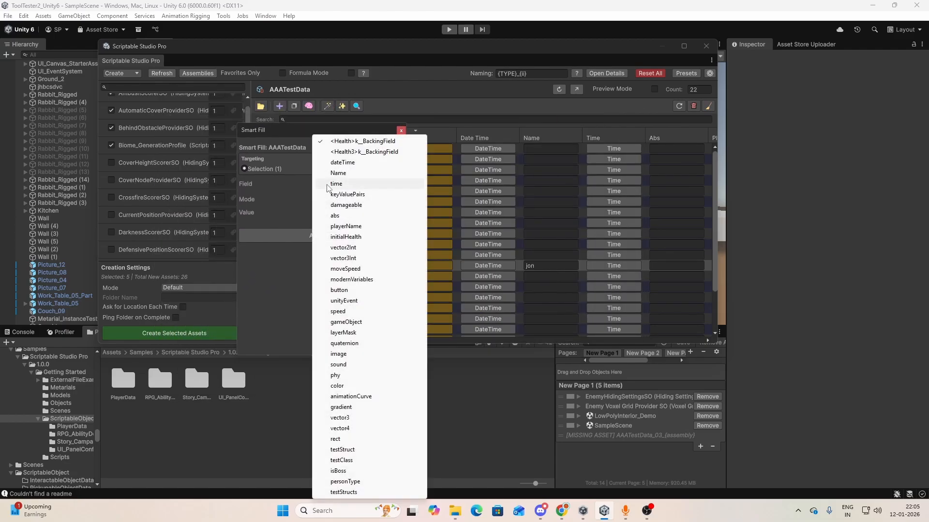
pyautogui.click(355, 175)
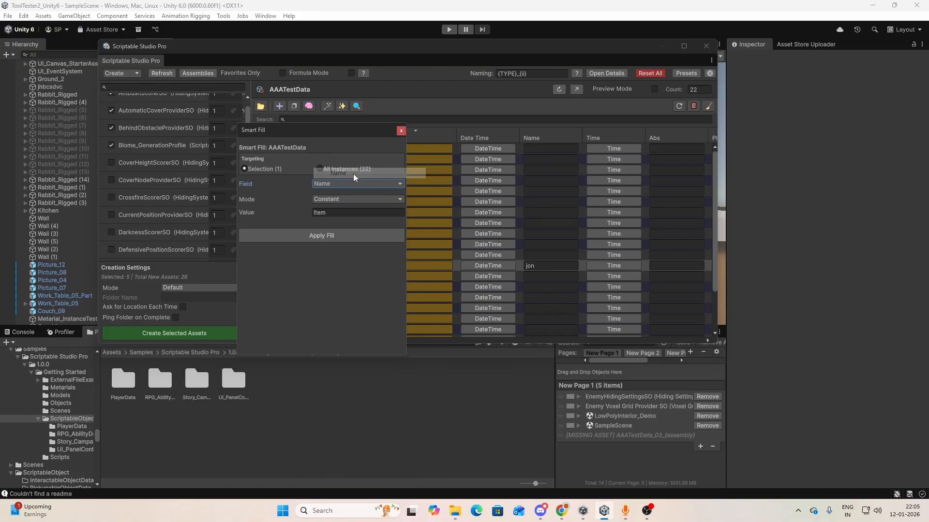
pyautogui.click(342, 200)
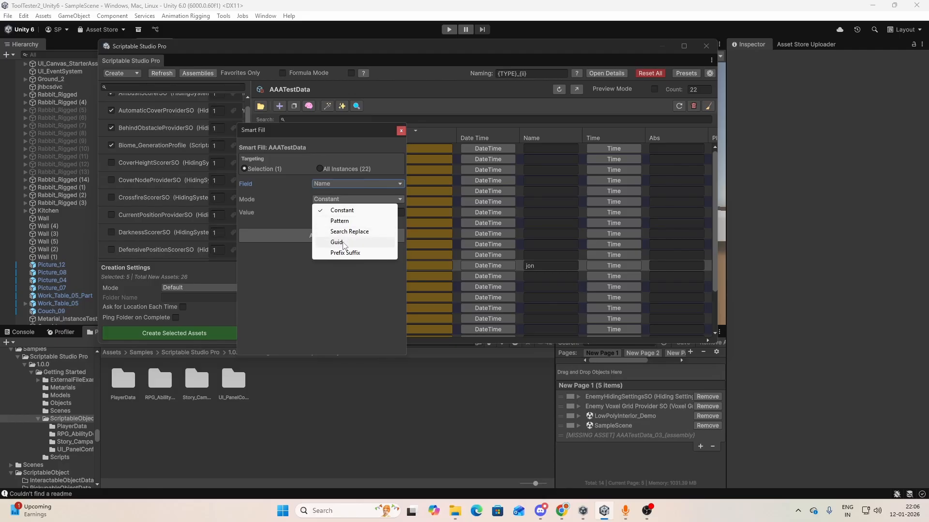
pyautogui.click(341, 243)
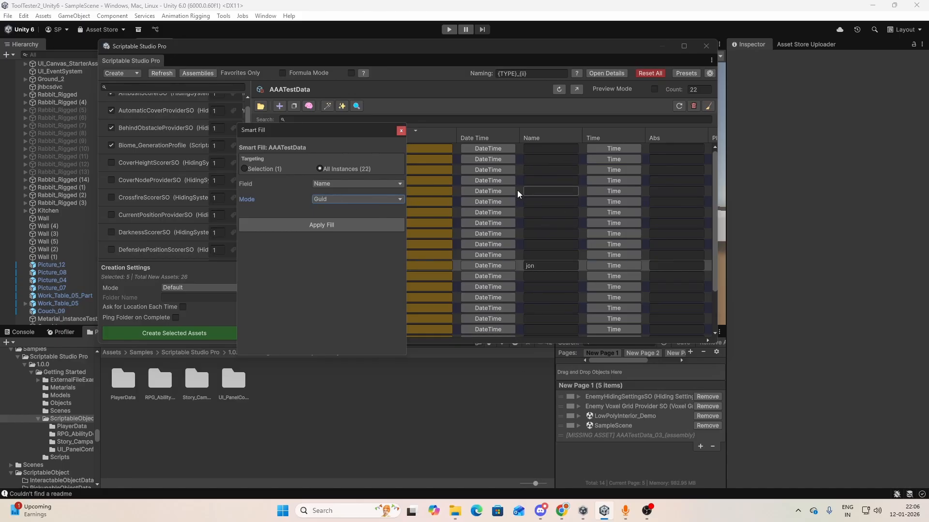
pyautogui.click(312, 224)
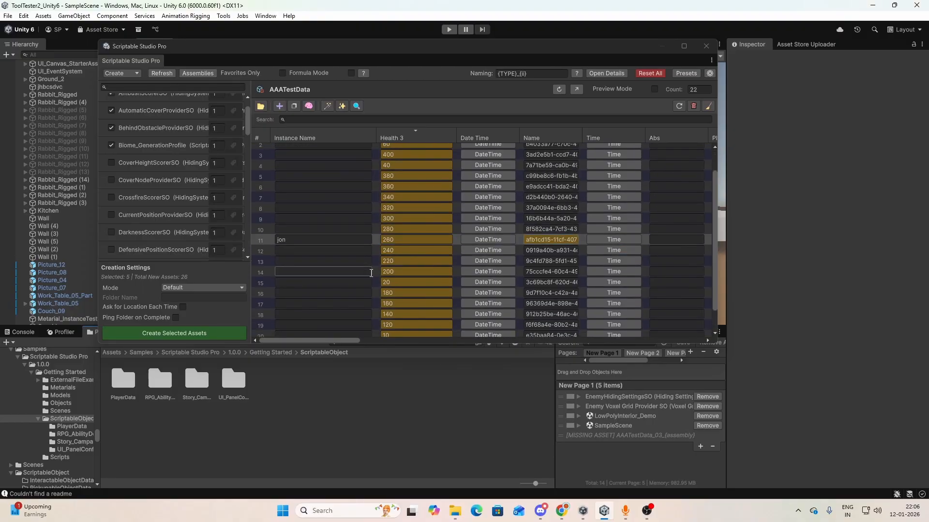
# Review the Formula Guide's sections on references, control flow, randomization and math functions, and close it.
pyautogui.click(364, 75)
pyautogui.scroll(-6, 434, 222)
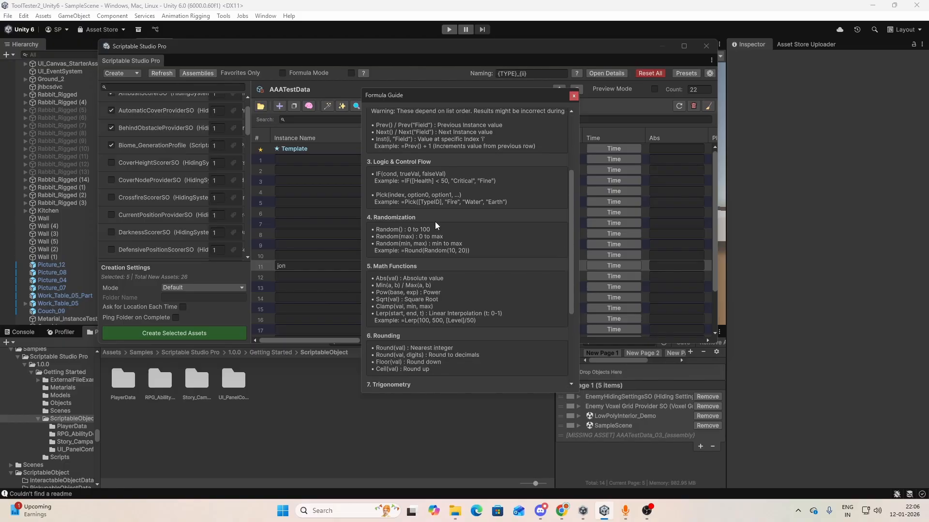
pyautogui.scroll(1, 434, 216)
pyautogui.scroll(5, 434, 216)
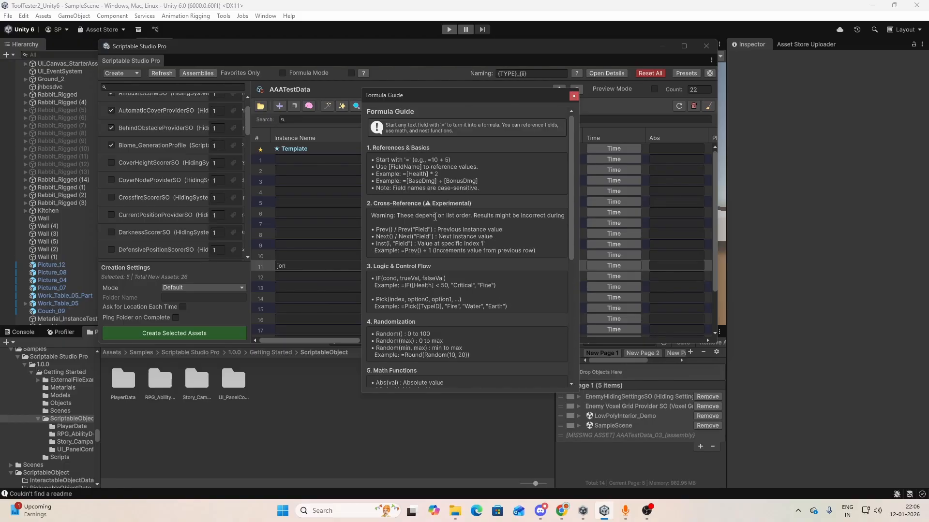
pyautogui.click(574, 95)
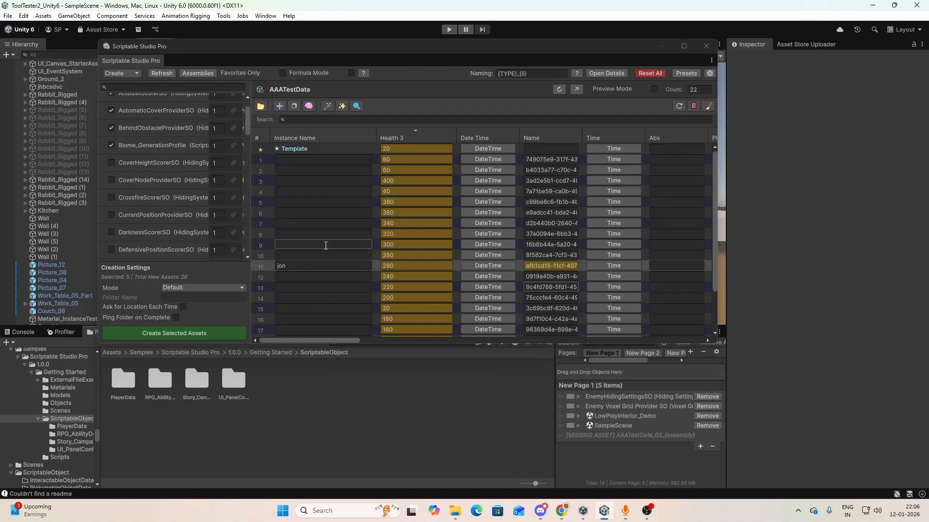
# Check the generated instance names of all rows in Preview Mode and leave the preview.
pyautogui.scroll(-3, 297, 286)
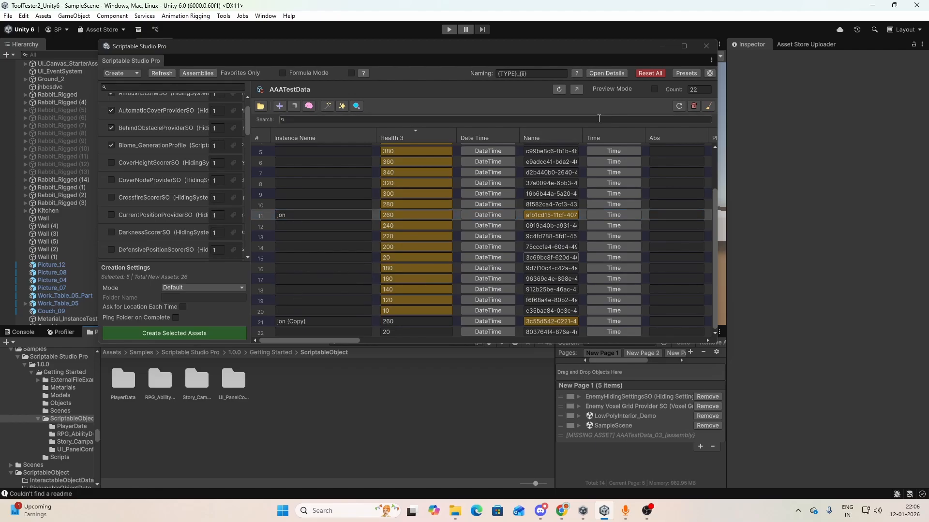
pyautogui.click(654, 89)
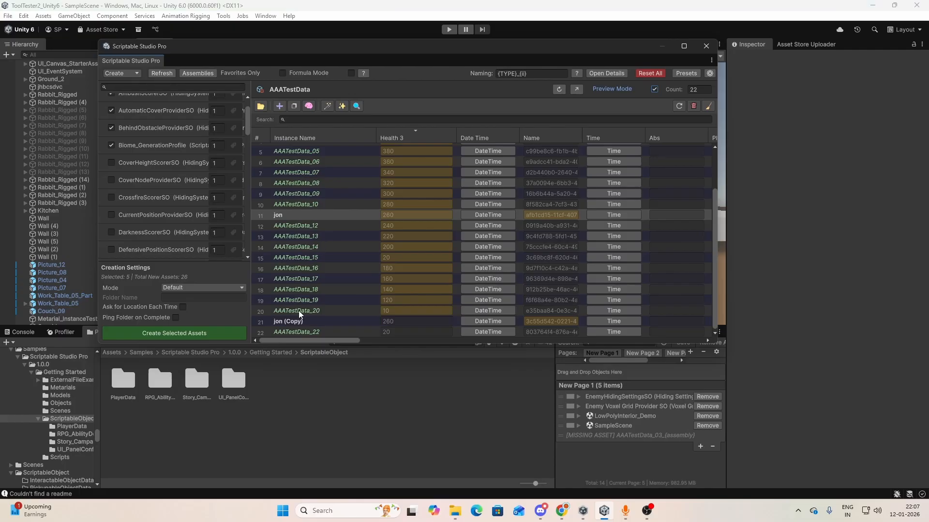
pyautogui.scroll(3, 315, 193)
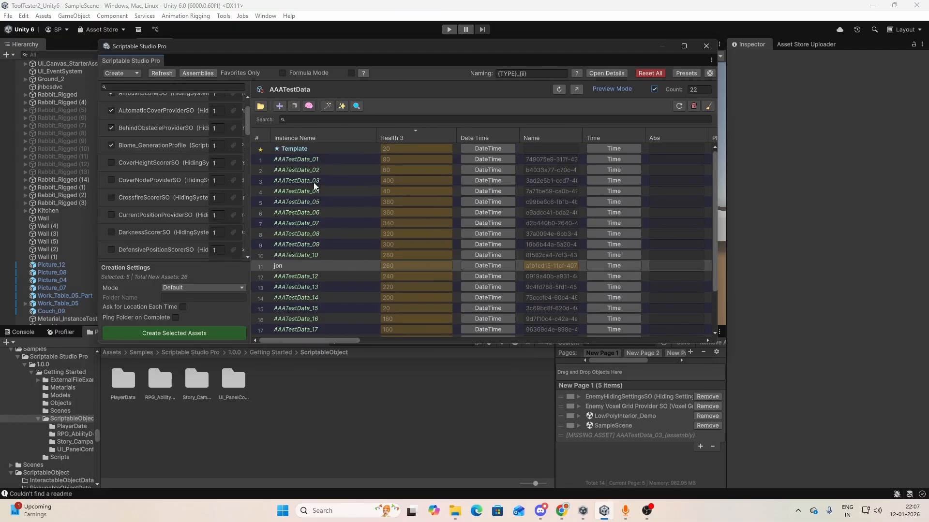
pyautogui.click(654, 89)
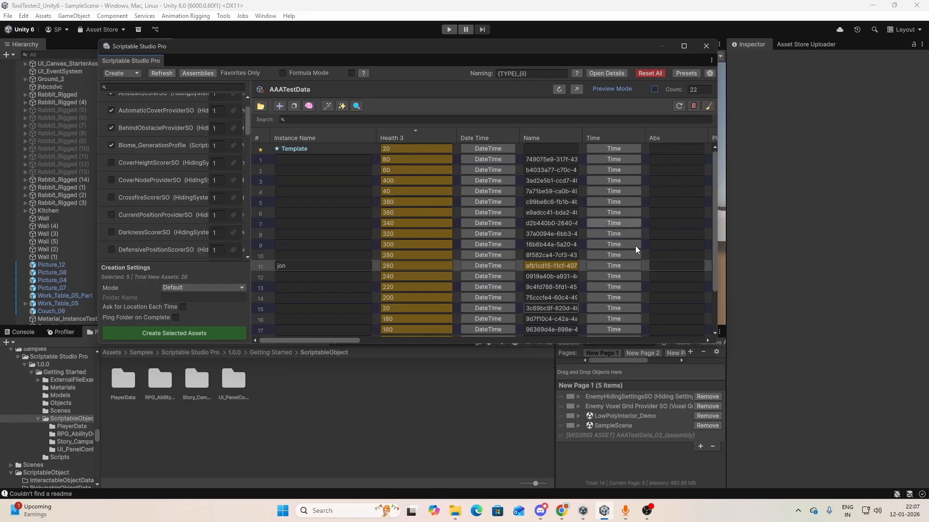
# Look through the list of ScriptableObject types and check which ones are marked for creation.
pyautogui.scroll(2, 164, 203)
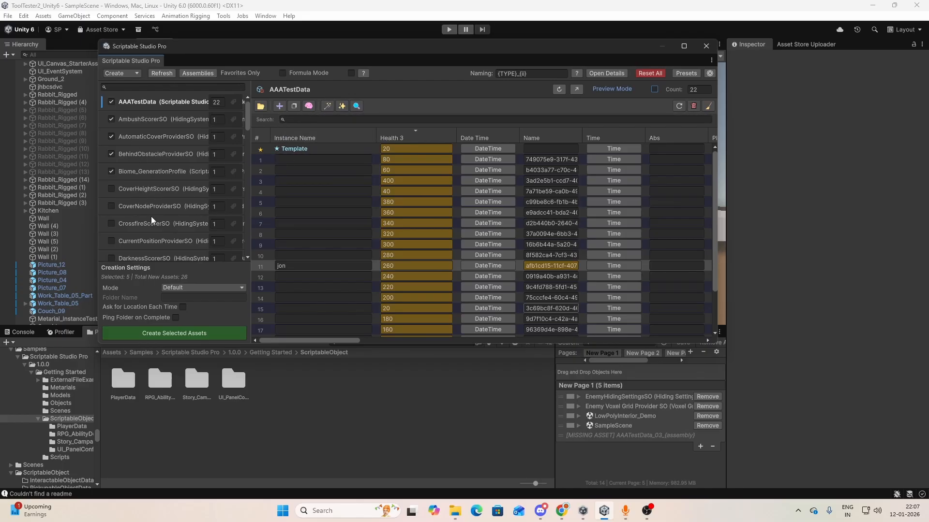
pyautogui.scroll(-3, 475, 218)
pyautogui.scroll(-5, 176, 210)
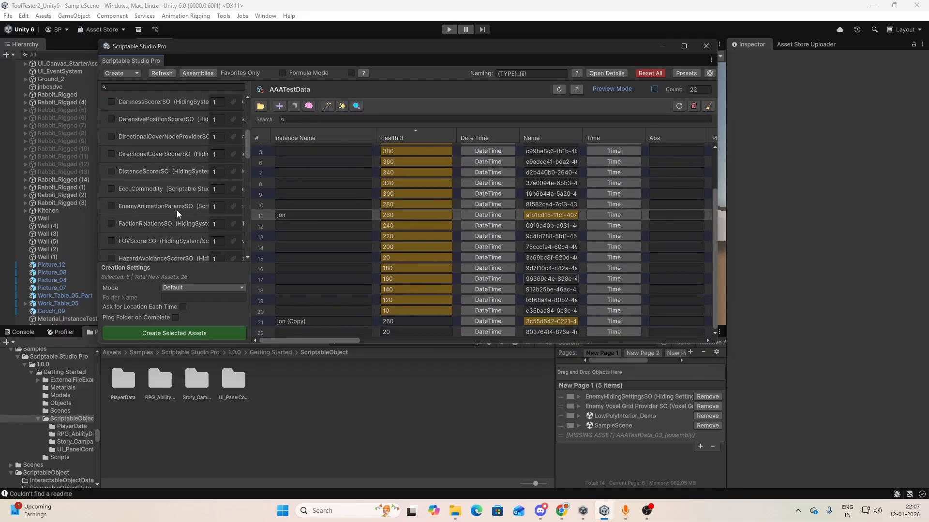
pyautogui.scroll(5, 176, 210)
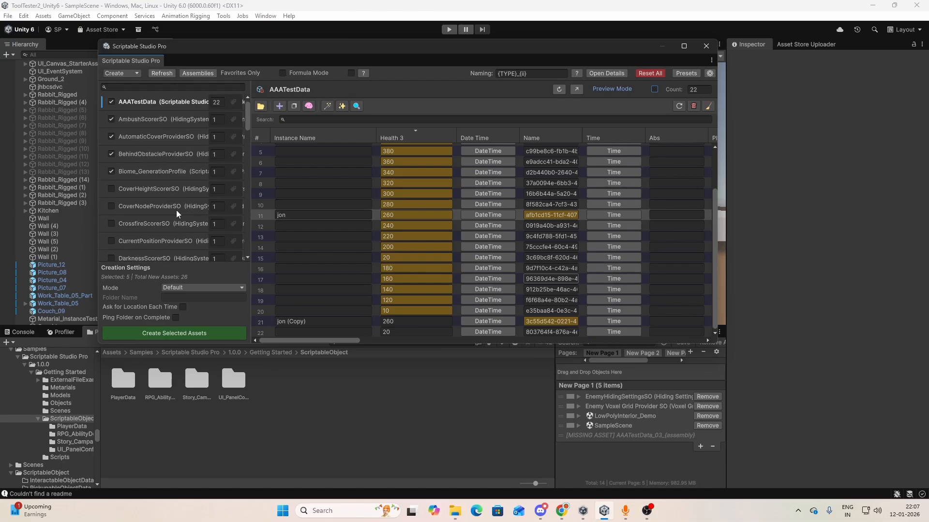
pyautogui.scroll(-6, 176, 210)
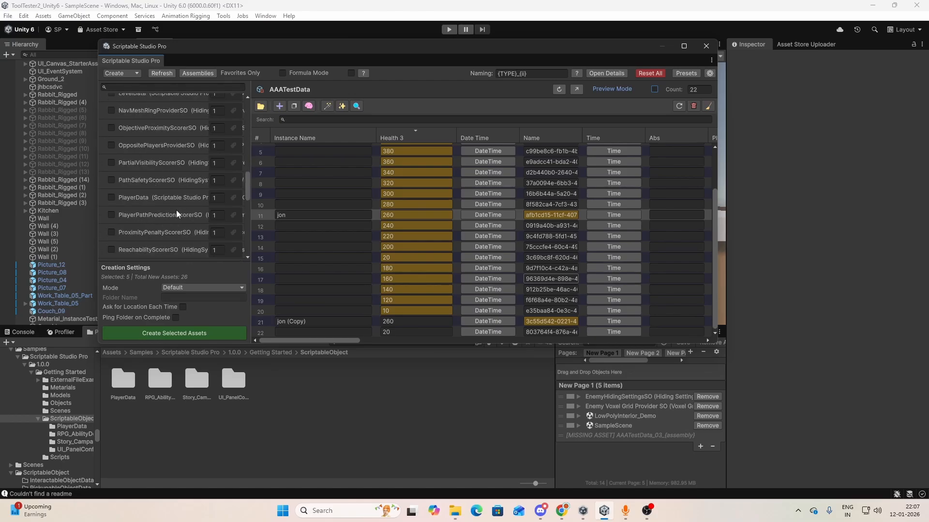
pyautogui.scroll(-3, 176, 210)
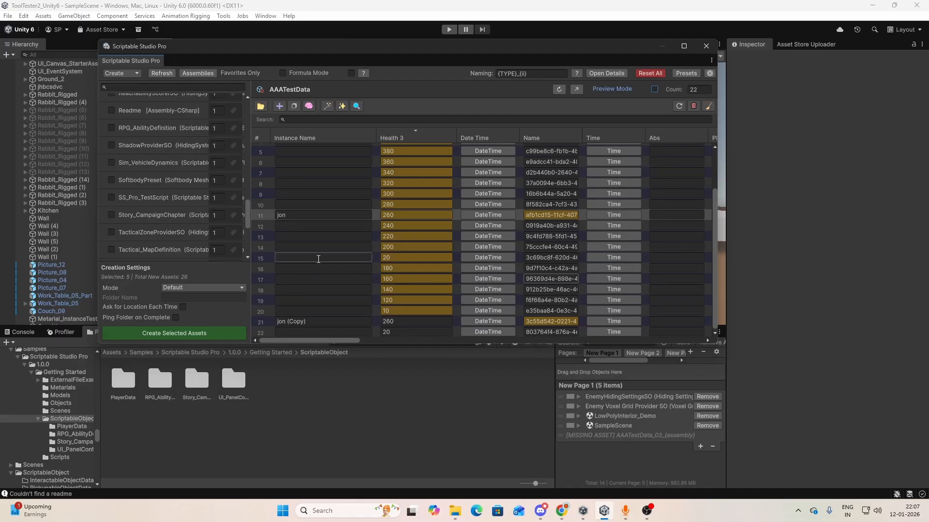
# Select the last instance row of AAATestData and slightly narrow the Test Class column.
pyautogui.click(263, 336)
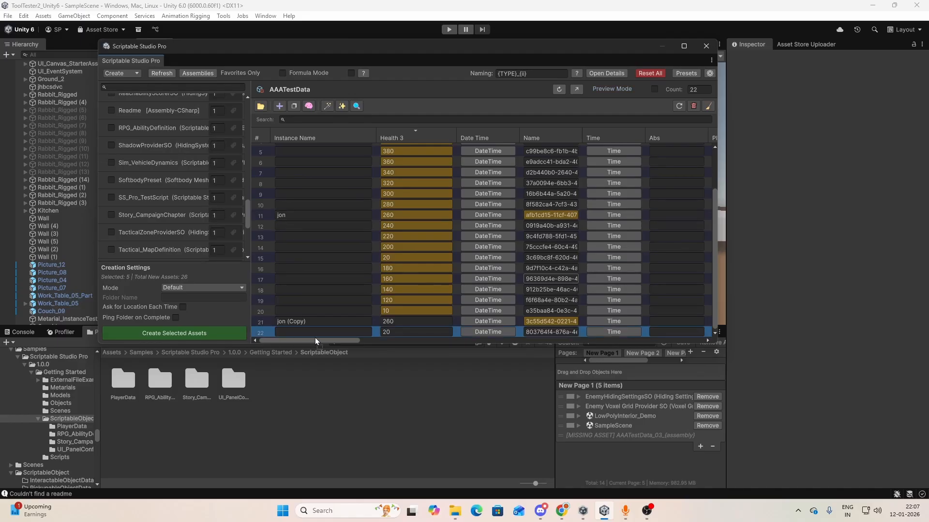
pyautogui.moveTo(313, 338); pyautogui.dragTo(689, 340)
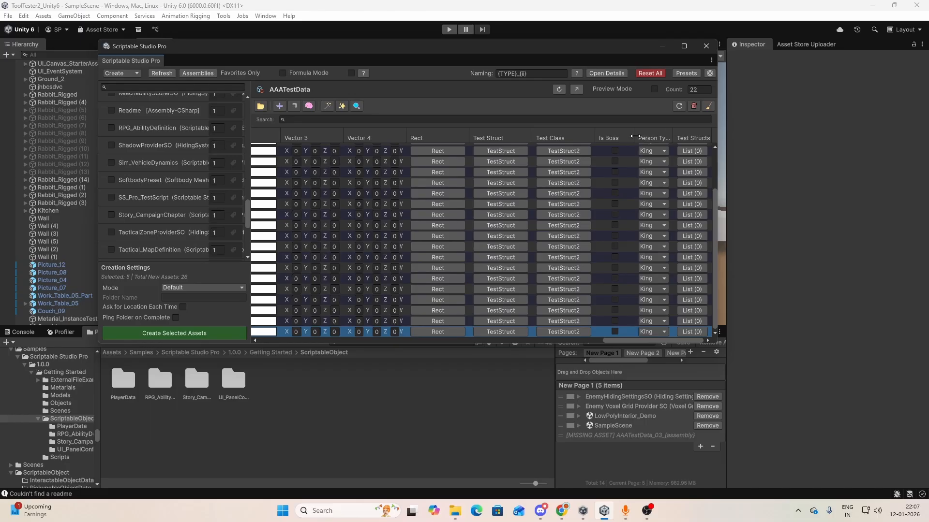
pyautogui.moveTo(595, 137); pyautogui.dragTo(587, 137)
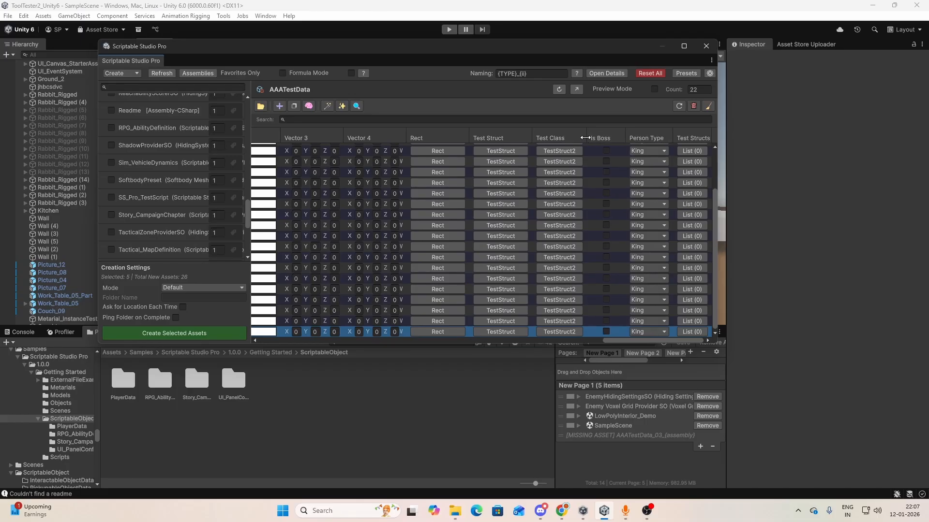
pyautogui.moveTo(608, 343); pyautogui.dragTo(245, 343)
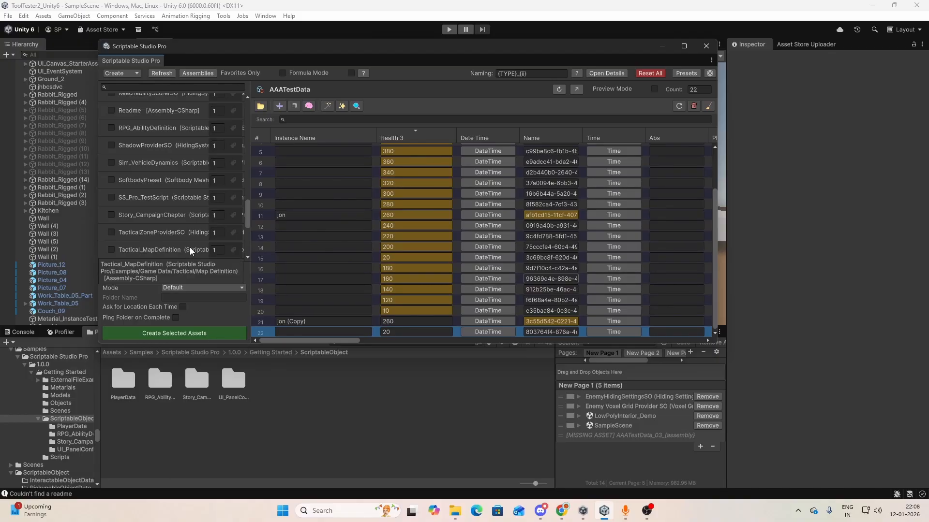
# Display the RPG_AbilityDefinition type and open the AI Asset Architect for it.
pyautogui.scroll(-4, 189, 248)
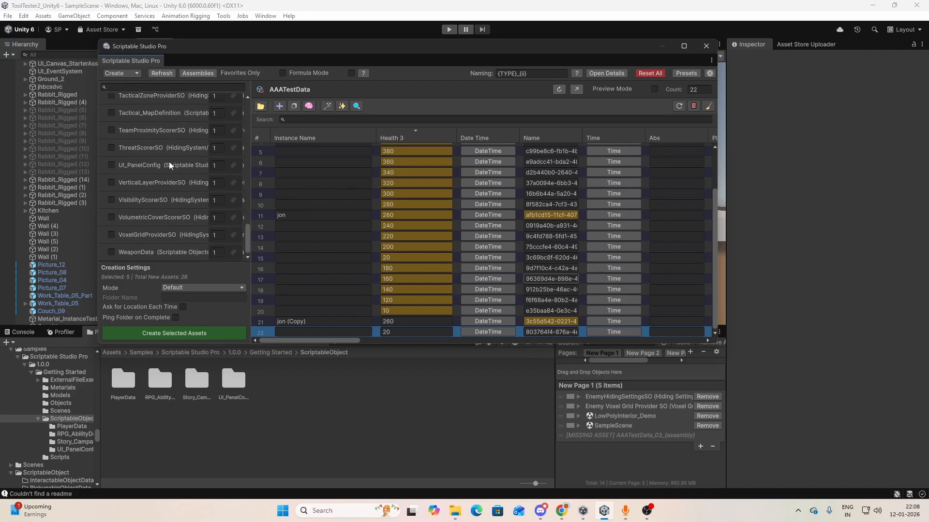
pyautogui.scroll(4, 158, 144)
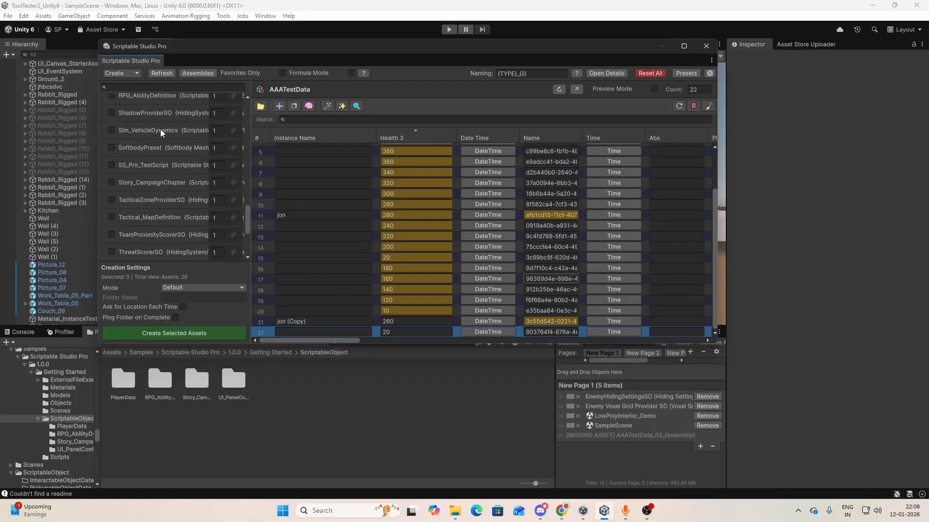
pyautogui.click(153, 119)
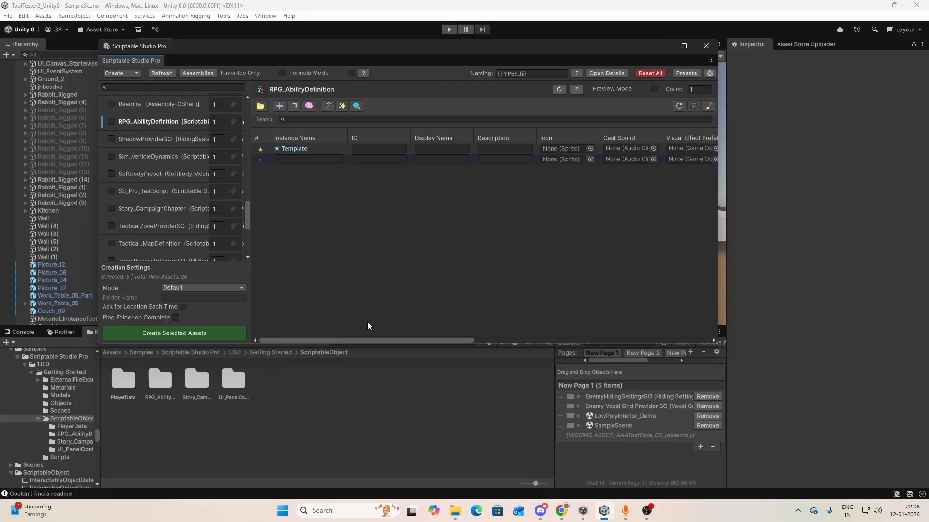
pyautogui.moveTo(365, 340); pyautogui.dragTo(343, 300)
pyautogui.click(309, 107)
pyautogui.moveTo(485, 93); pyautogui.dragTo(416, 100)
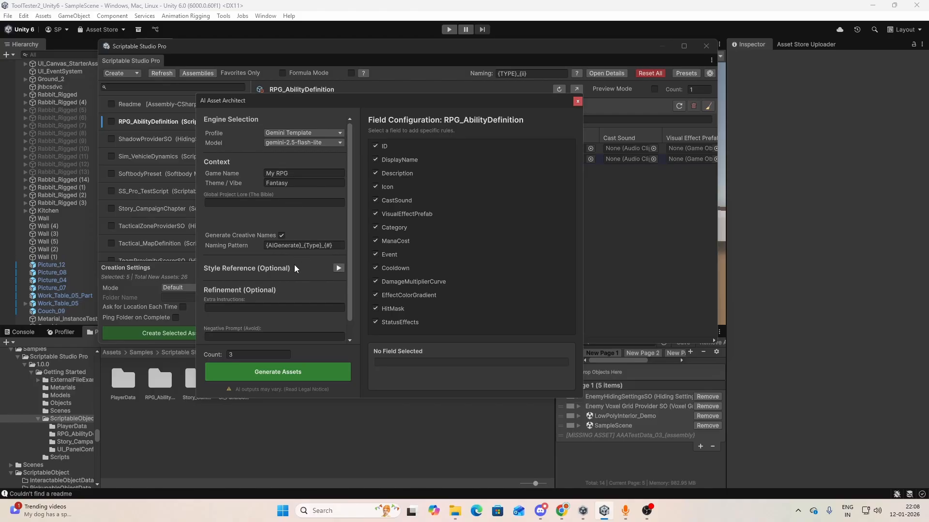
# Set the AI generation count to 5 and the engine profile to Ollama Template.
pyautogui.click(256, 354)
pyautogui.write('5')
pyautogui.moveTo(306, 102); pyautogui.dragTo(388, 114)
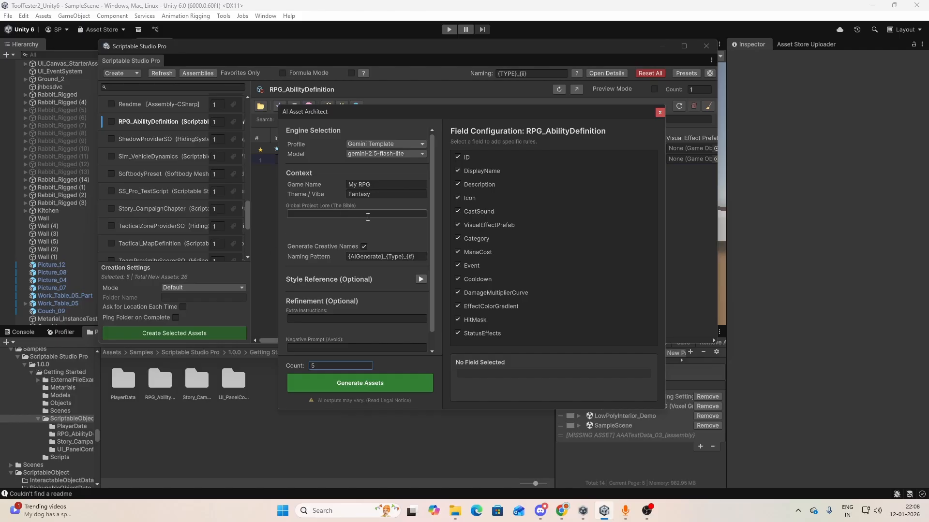
pyautogui.click(376, 144)
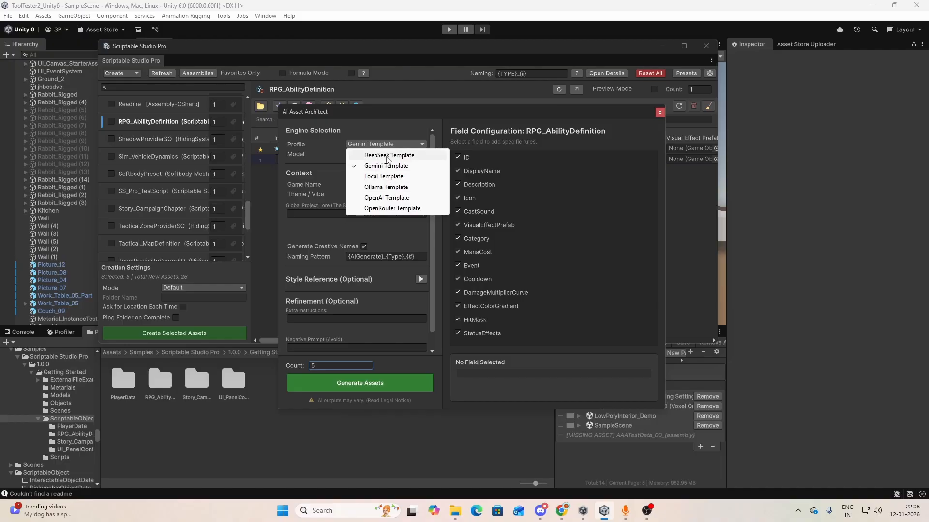
pyautogui.click(405, 188)
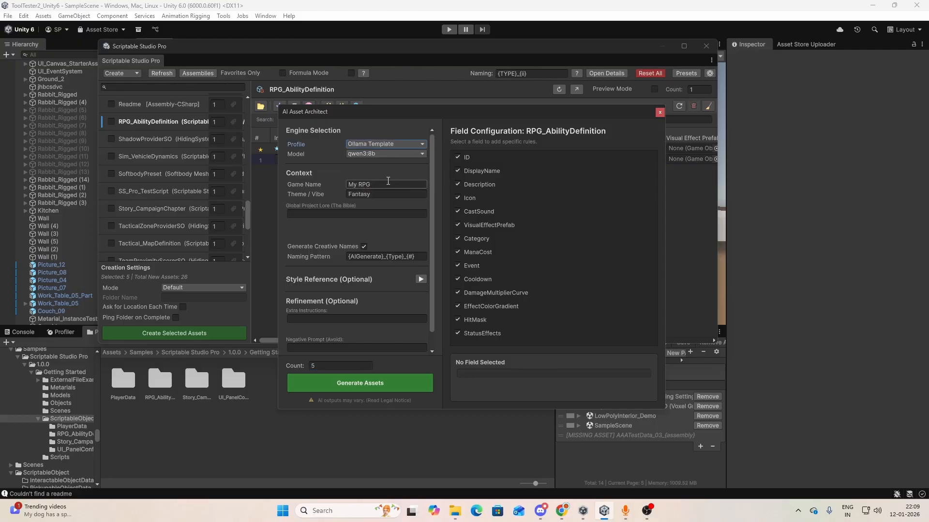
# Try to generate the ability assets with the qwen2.5-coder model.
pyautogui.click(375, 155)
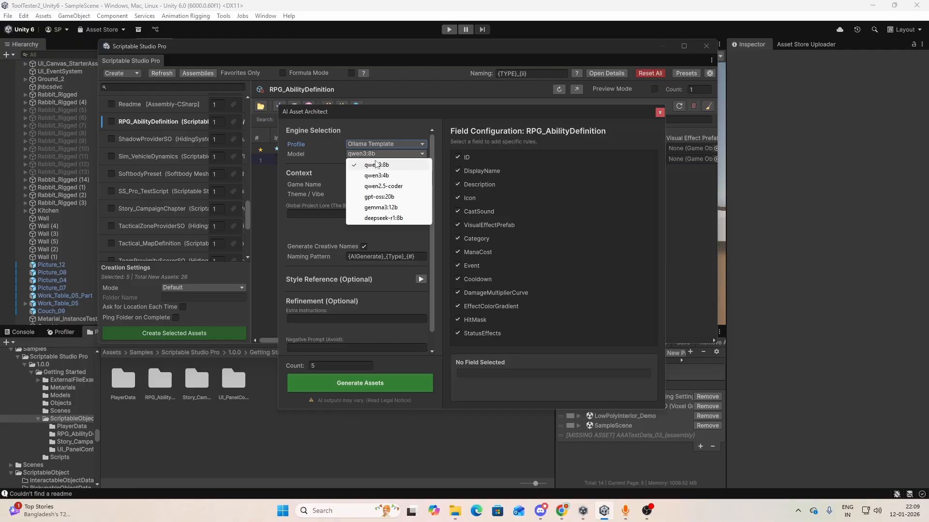
pyautogui.click(381, 186)
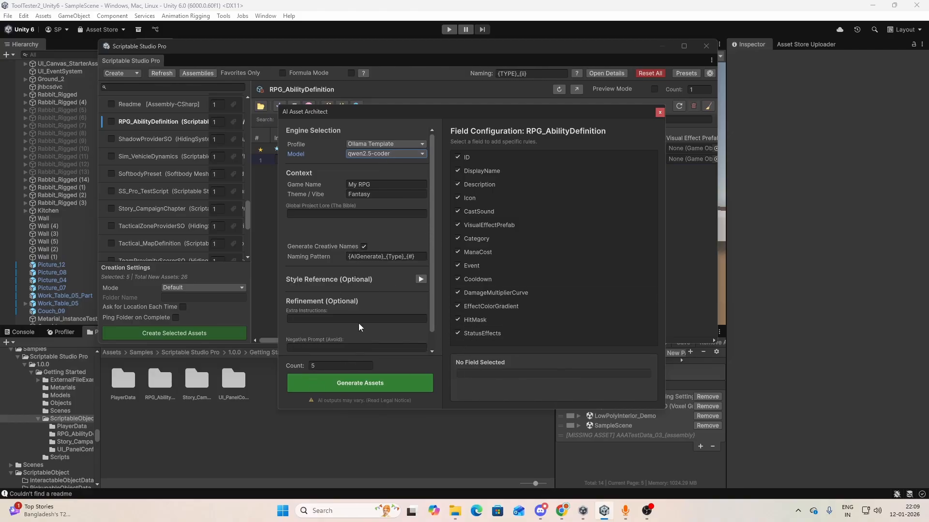
pyautogui.click(347, 382)
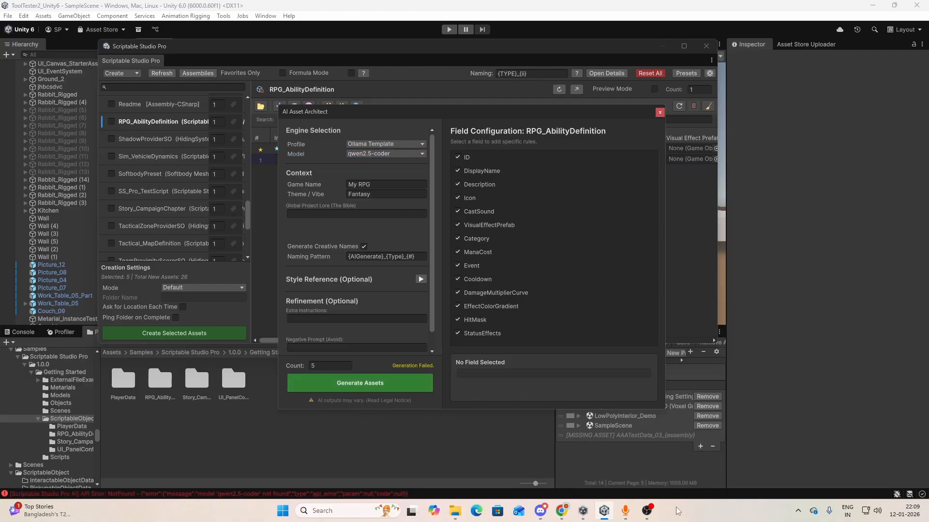
# Read the generation error's details in the console, clear the log and return to the project files.
pyautogui.click(27, 333)
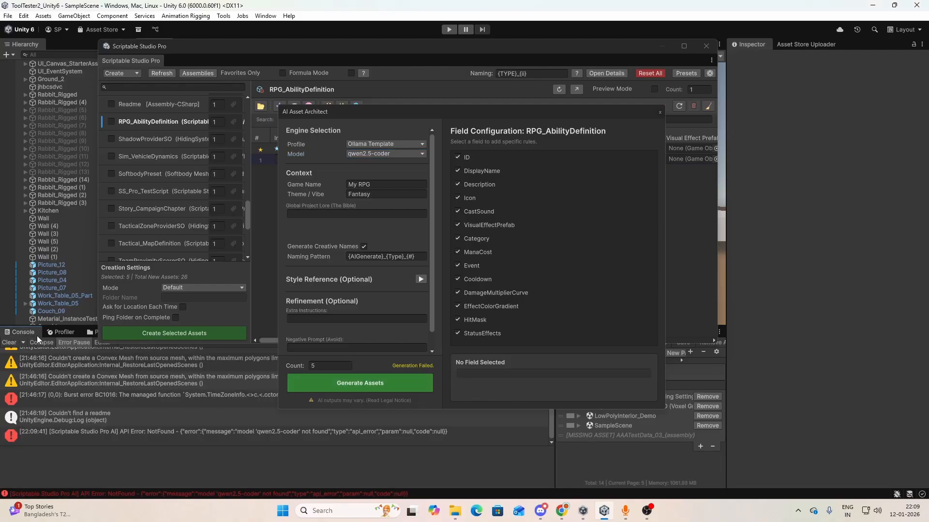
pyautogui.click(87, 436)
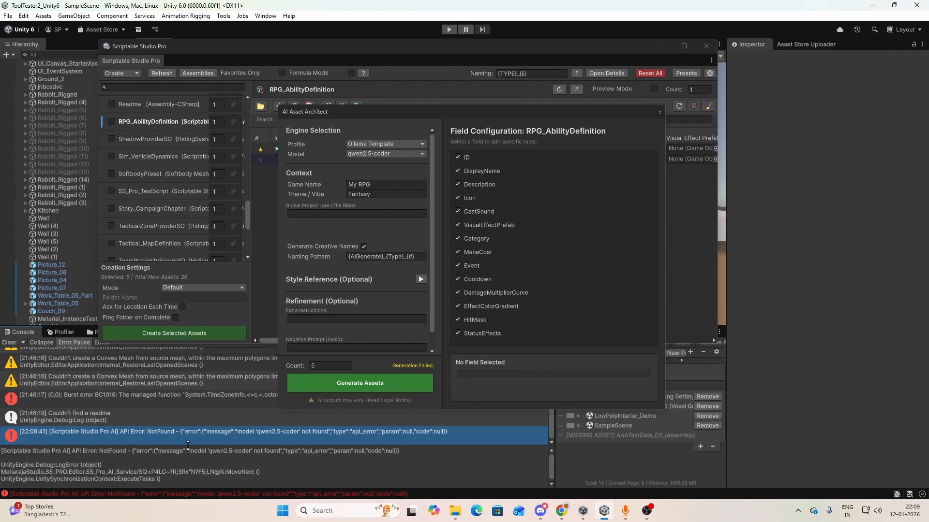
pyautogui.moveTo(192, 446); pyautogui.dragTo(197, 420)
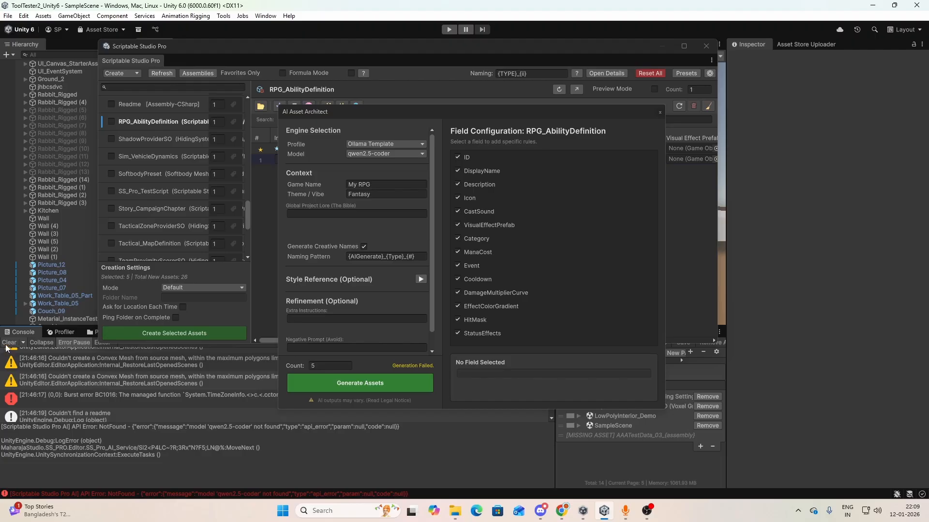
pyautogui.click(91, 332)
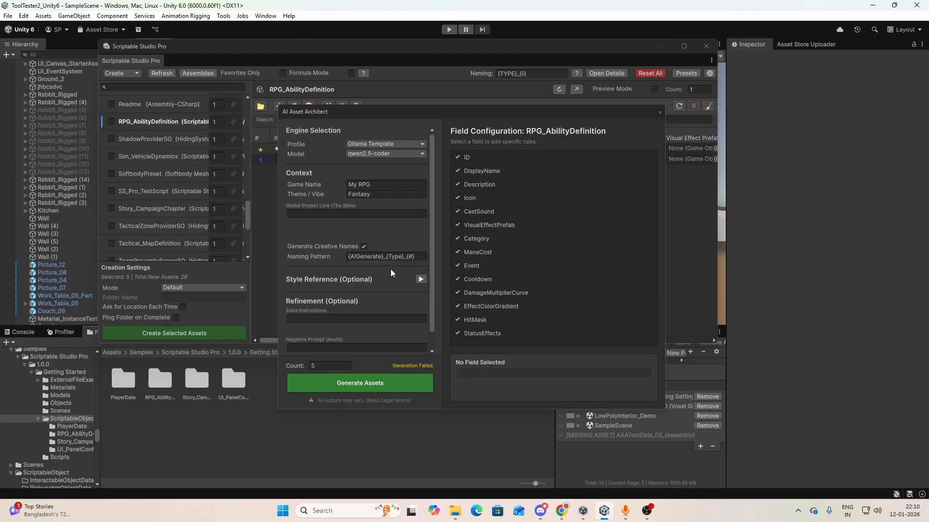
# Set the AI Asset Architect's model to qwen3:8b and review the other models offered.
pyautogui.click(375, 155)
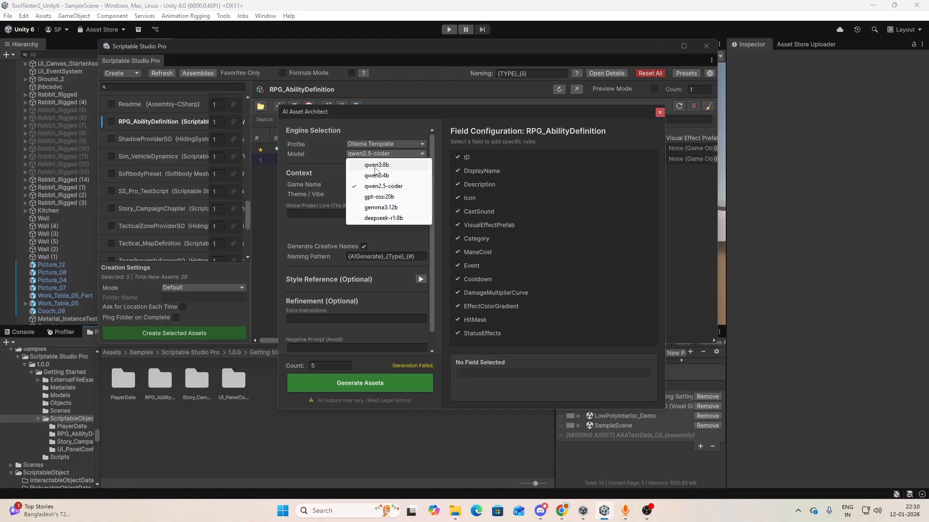
pyautogui.click(376, 164)
pyautogui.click(375, 156)
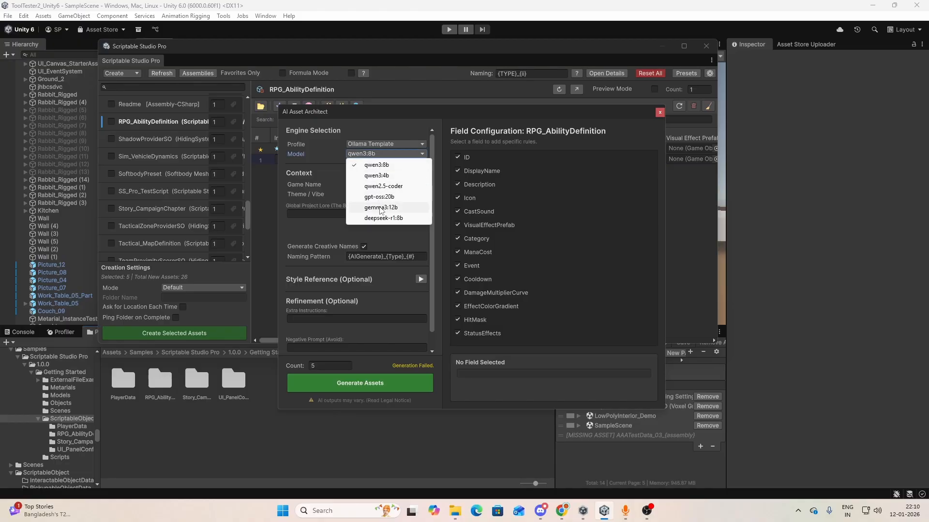
pyautogui.click(345, 159)
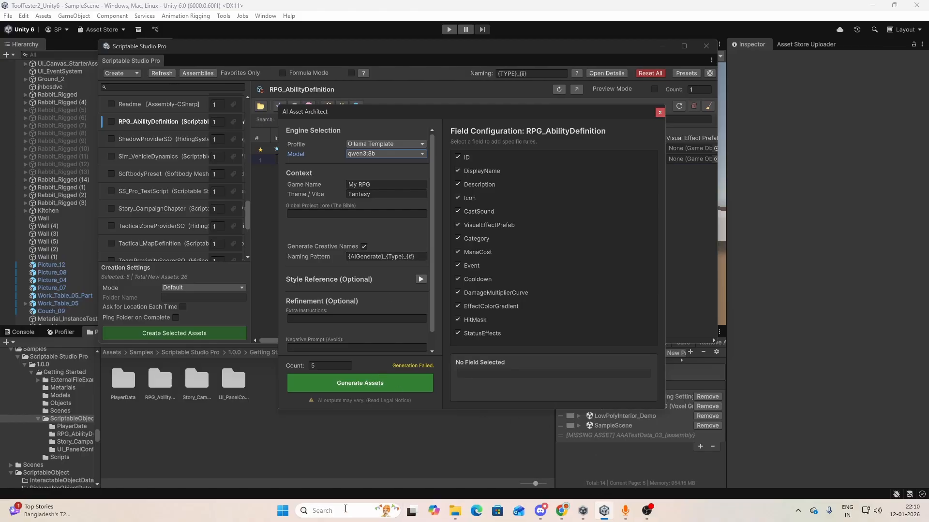
# Switch to Ollama, copy the installed model's name qwen2.5-coder:3b from its model list, and minimize Ollama.
pyautogui.click(389, 511)
pyautogui.click(368, 183)
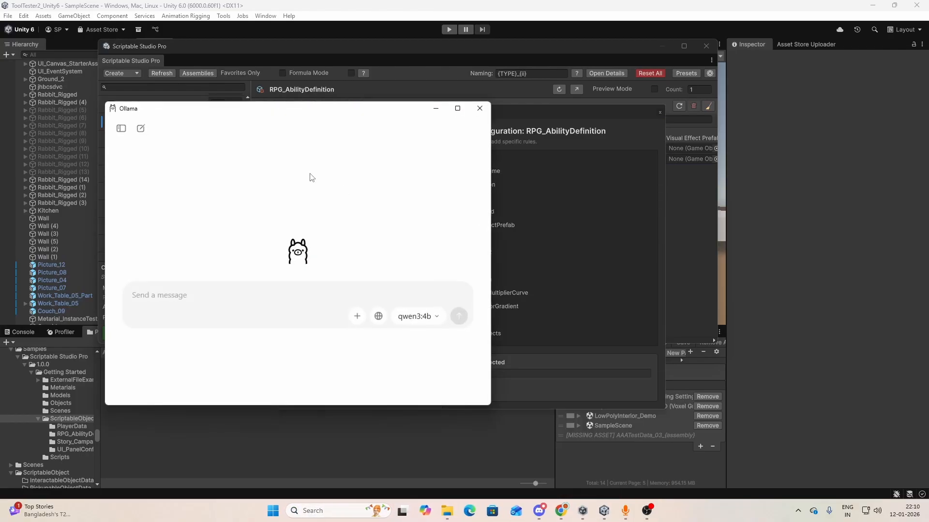
pyautogui.click(427, 317)
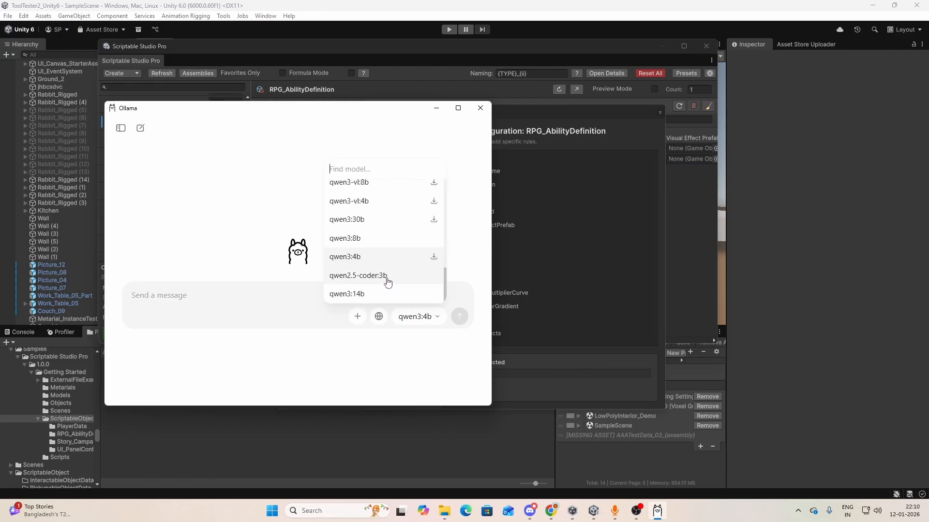
pyautogui.moveTo(389, 281); pyautogui.dragTo(332, 281)
pyautogui.hotkey('ctrl', 'c')
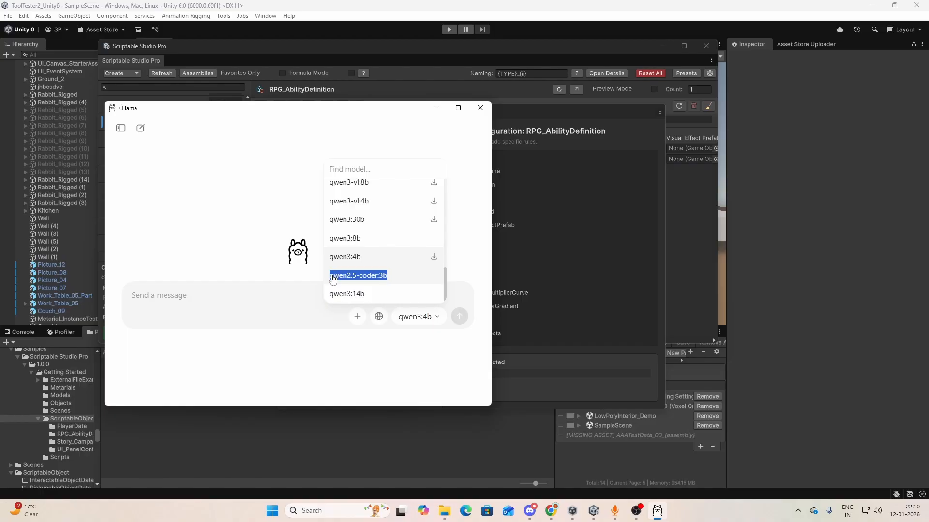
pyautogui.moveTo(332, 280); pyautogui.dragTo(333, 279)
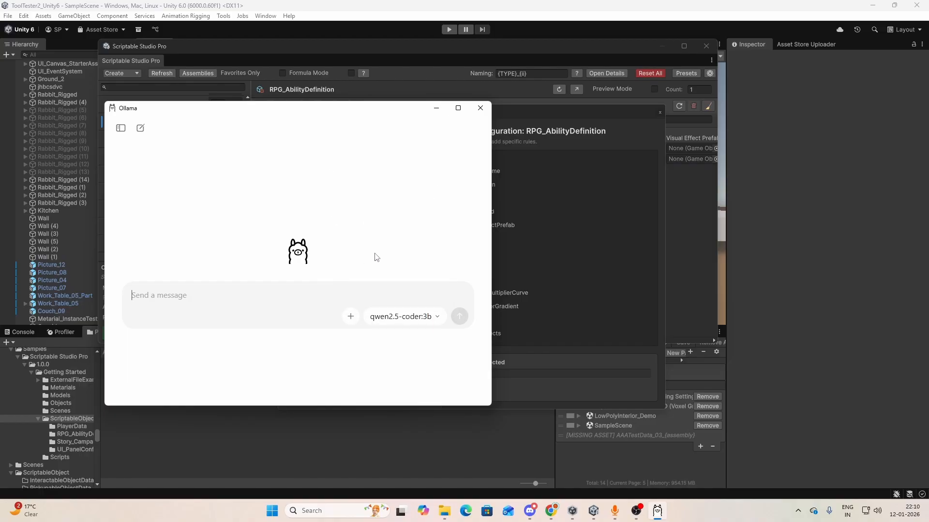
pyautogui.click(436, 108)
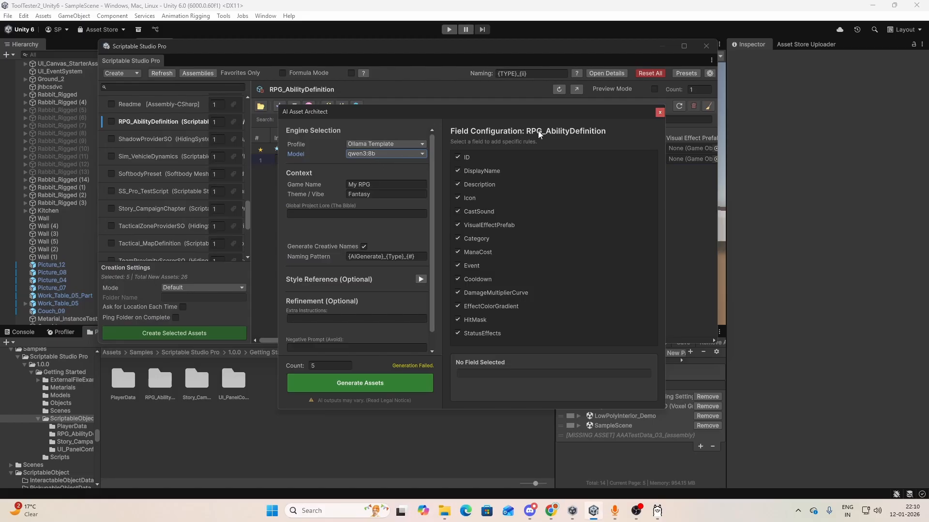
# Add qwen2.5-coder:3b to the Ollama Template's available models in the AI Integration preferences.
pyautogui.click(659, 112)
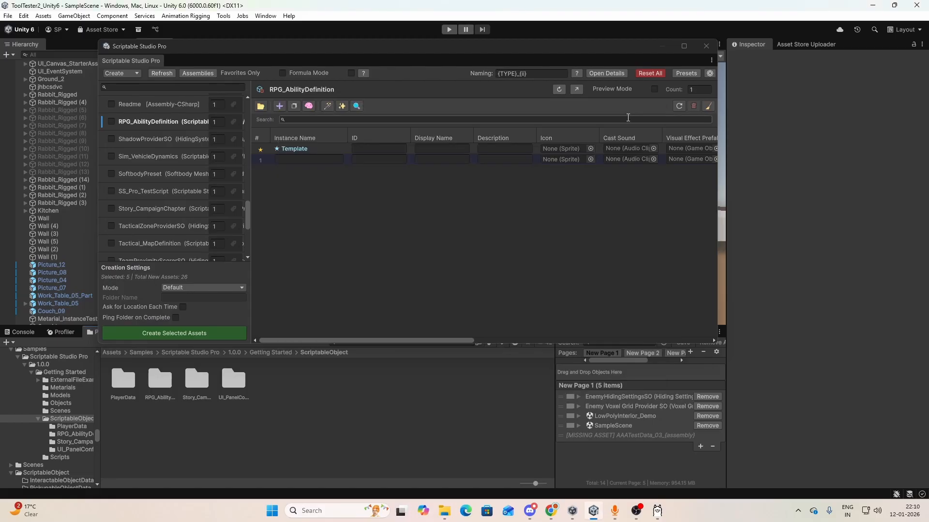
pyautogui.click(710, 73)
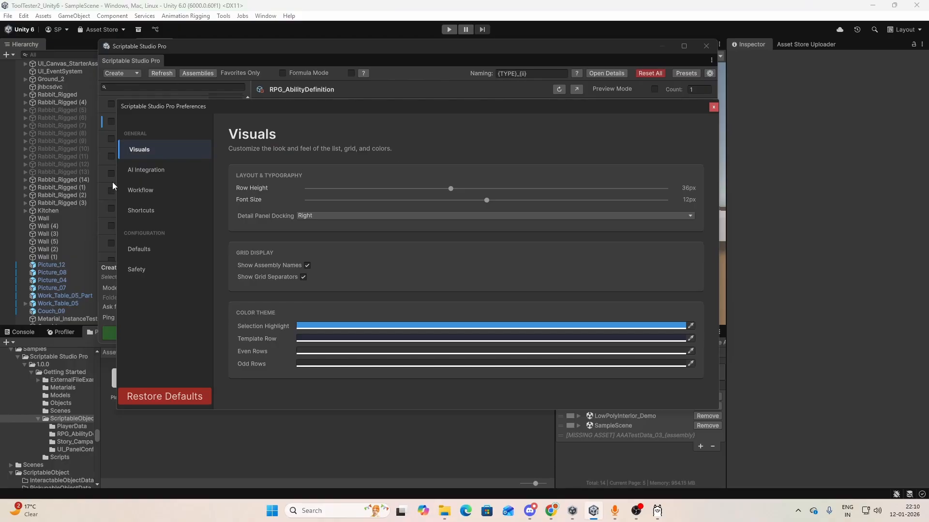
pyautogui.click(145, 170)
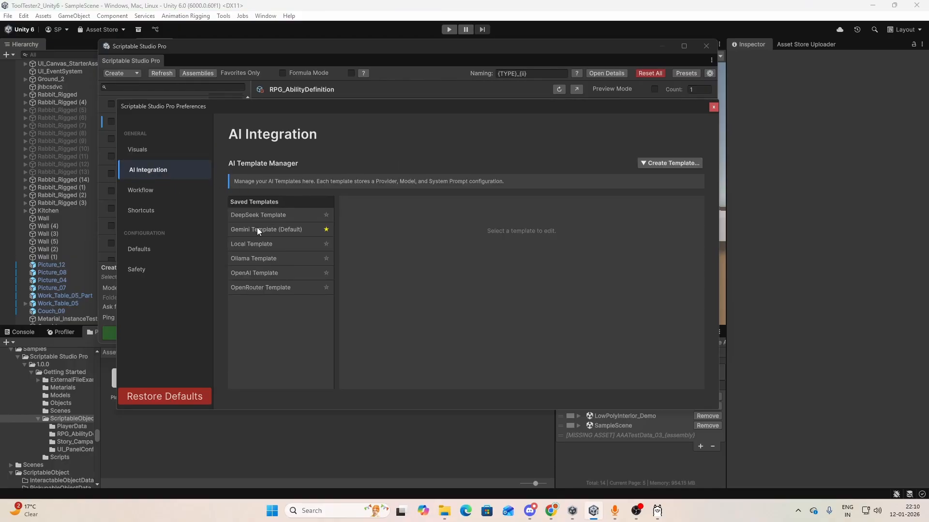
pyautogui.click(256, 260)
pyautogui.scroll(-3, 397, 283)
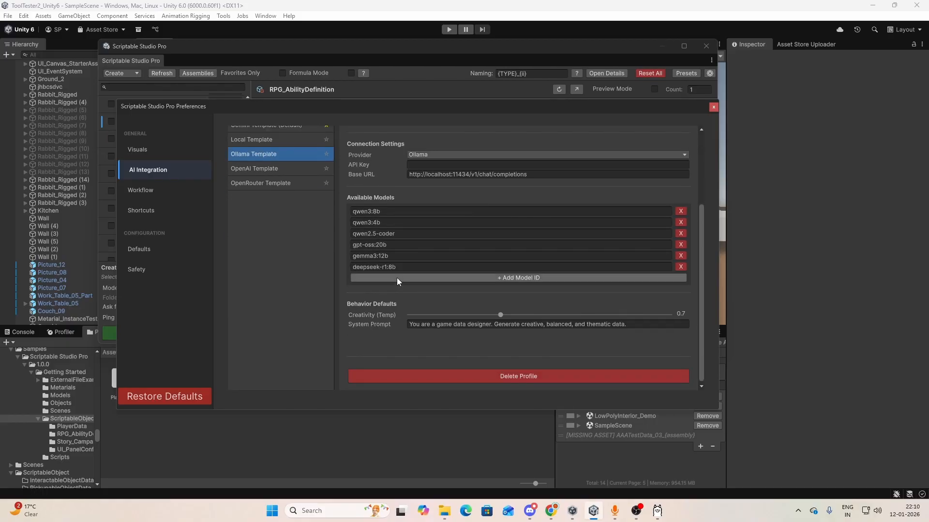
pyautogui.click(397, 278)
pyautogui.click(397, 277)
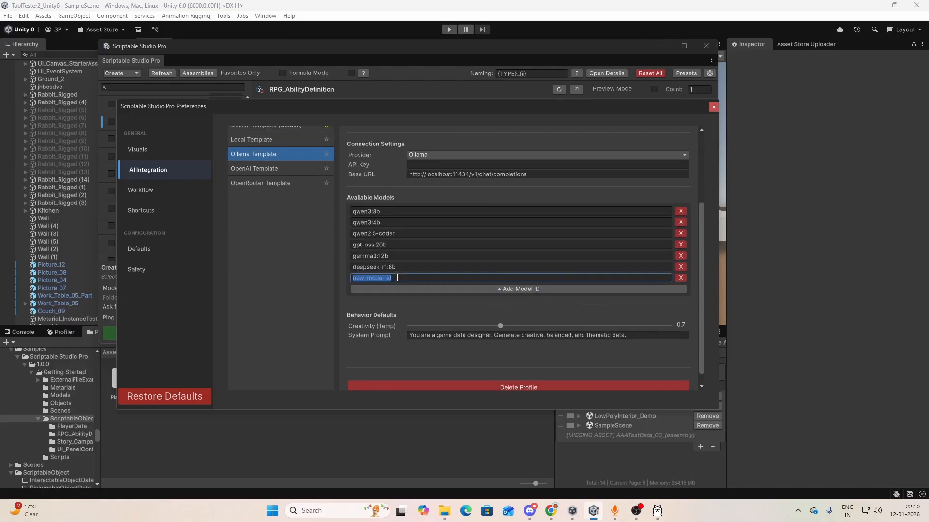
pyautogui.hotkey('ctrl', 'v')
pyautogui.scroll(3, 562, 297)
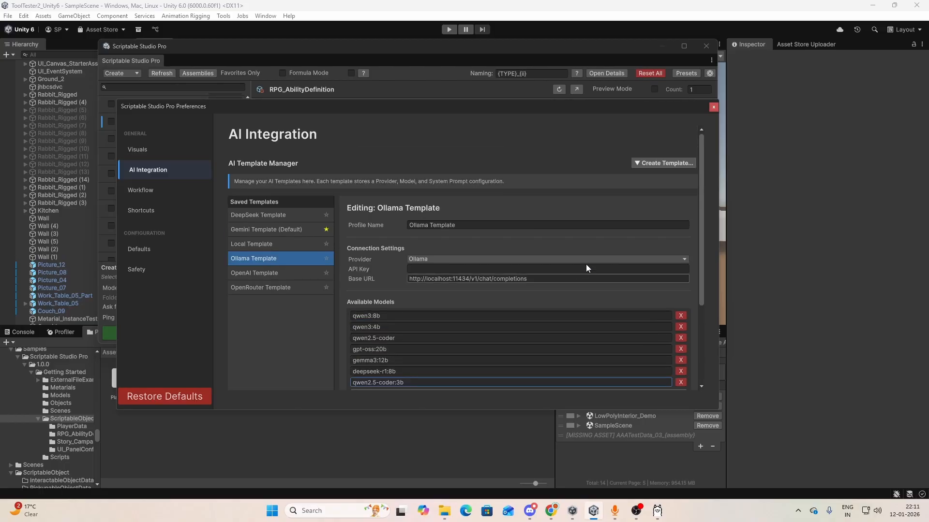
pyautogui.click(713, 107)
pyautogui.scroll(1, 182, 191)
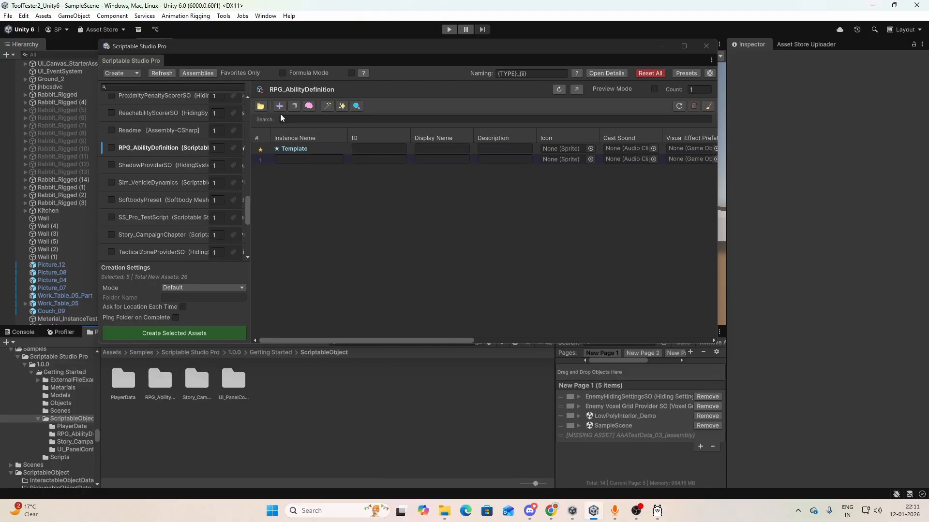
# Generate 5 RPG_AbilityDefinition assets in the AI Asset Architect with the Gemini Template profile and the gemini-2.5-flash-lite model.
pyautogui.click(309, 106)
pyautogui.click(324, 366)
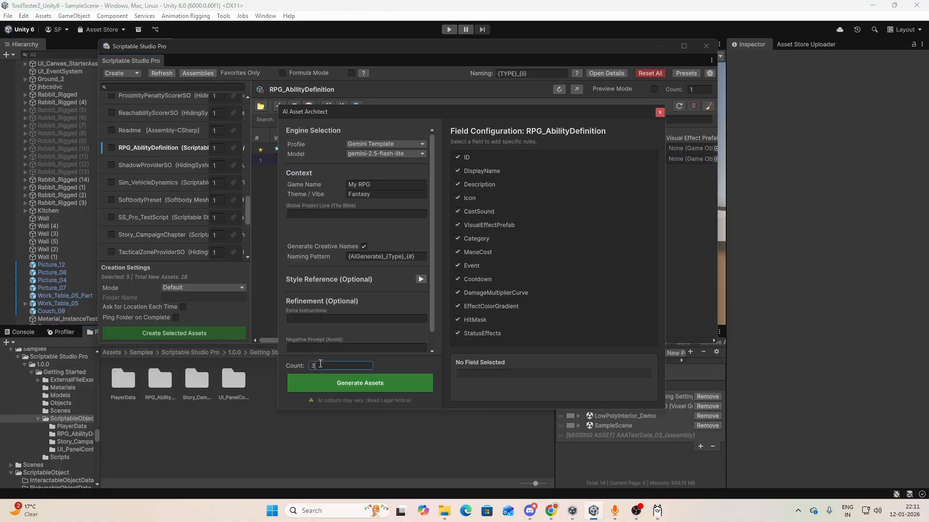
pyautogui.write('5')
pyautogui.click(335, 387)
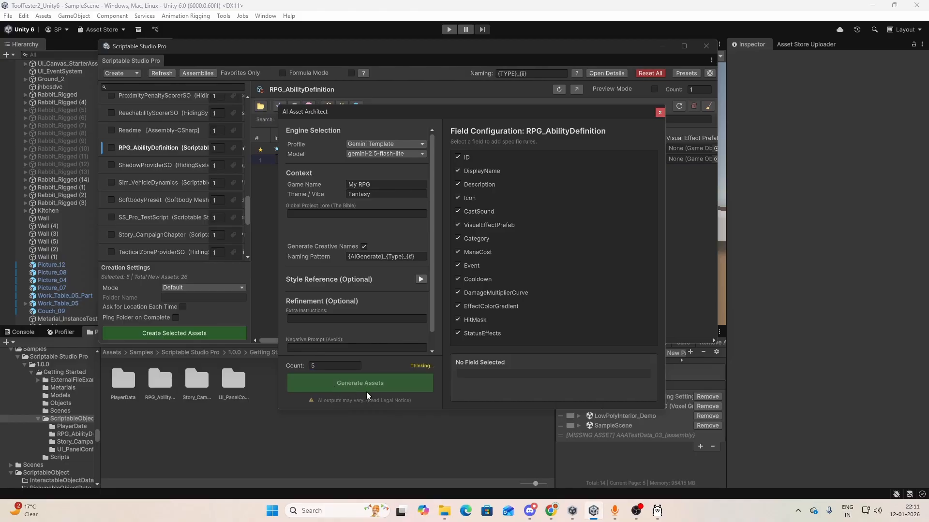
# Switch to Task Manager to check the running processes' CPU and memory usage, and close it.
pyautogui.rightClick(691, 514)
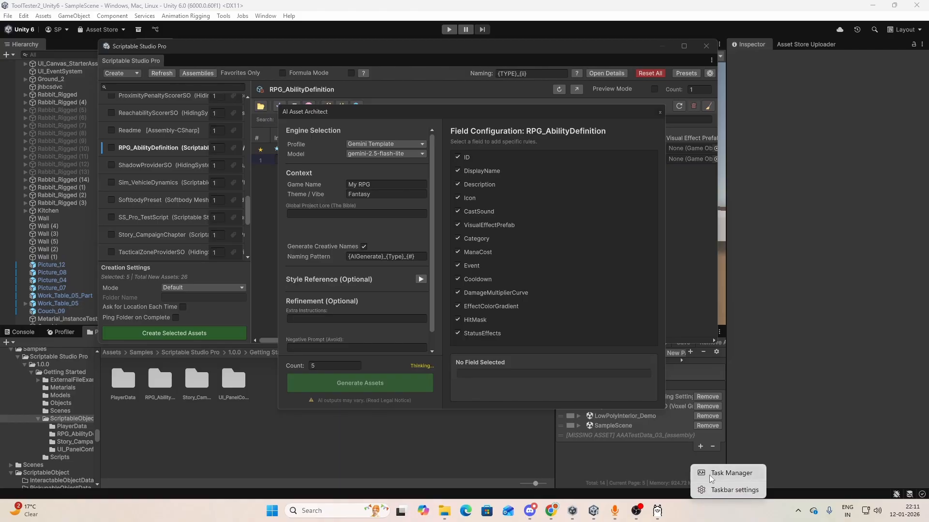
pyautogui.click(709, 475)
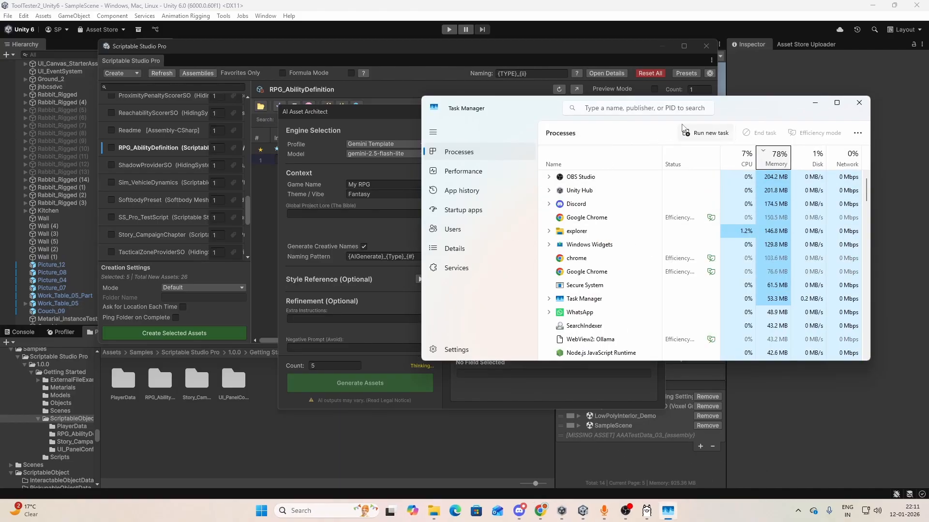
pyautogui.moveTo(746, 105); pyautogui.dragTo(665, 109)
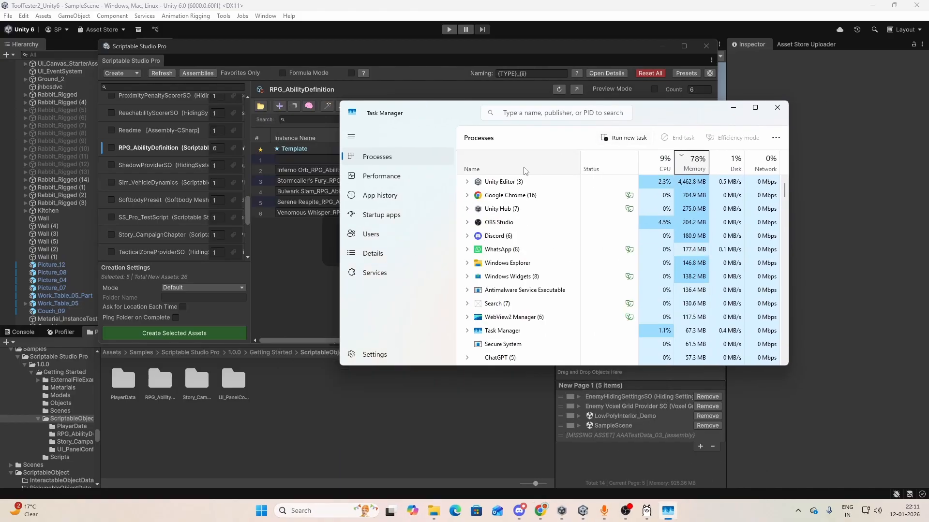
pyautogui.click(777, 108)
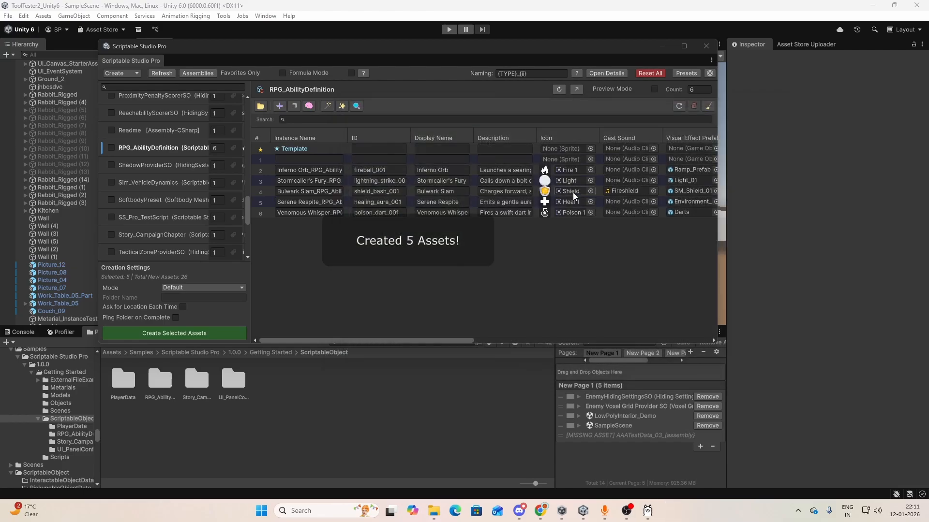
# Inspect the Status Effects list of the poison_dart_001 ability with both stat modifiers expanded and a wider detail pane.
pyautogui.hscroll(3, 434, 282)
pyautogui.hscroll(5, 433, 286)
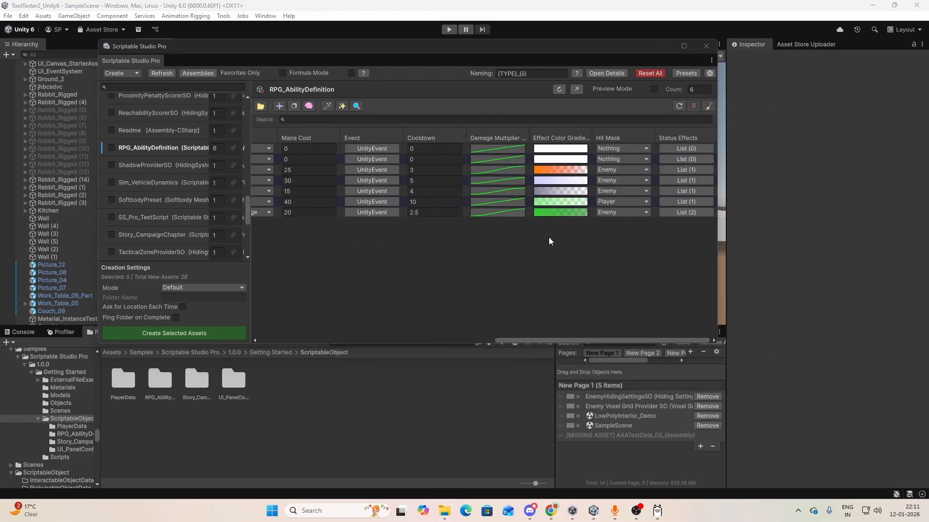
pyautogui.click(697, 212)
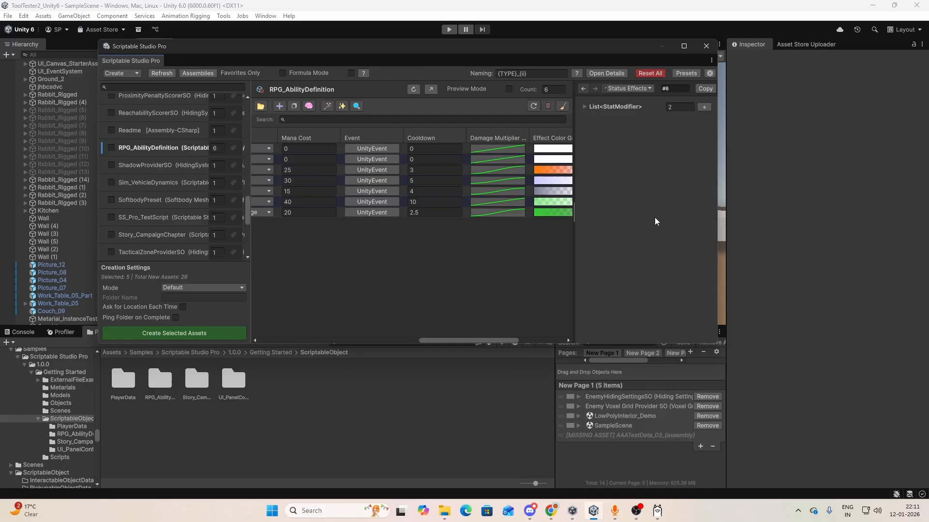
pyautogui.click(605, 107)
pyautogui.click(611, 122)
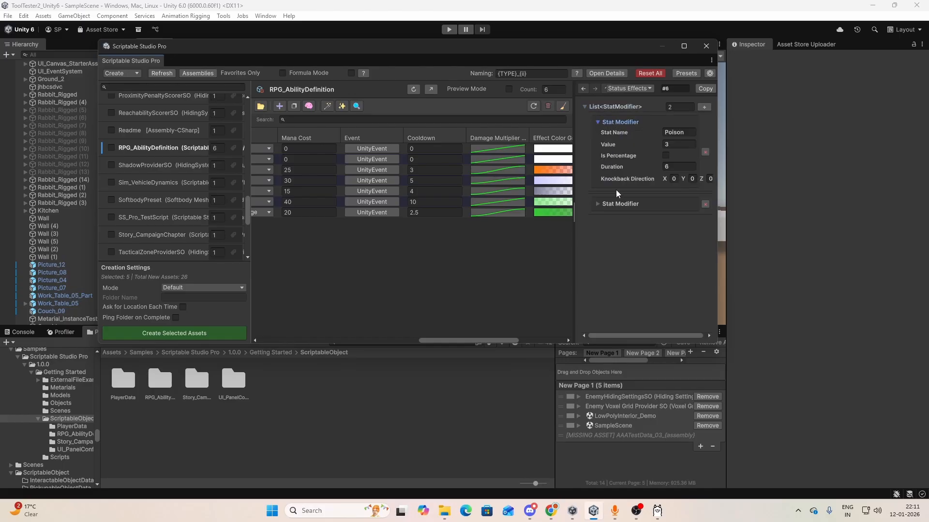
pyautogui.click(608, 204)
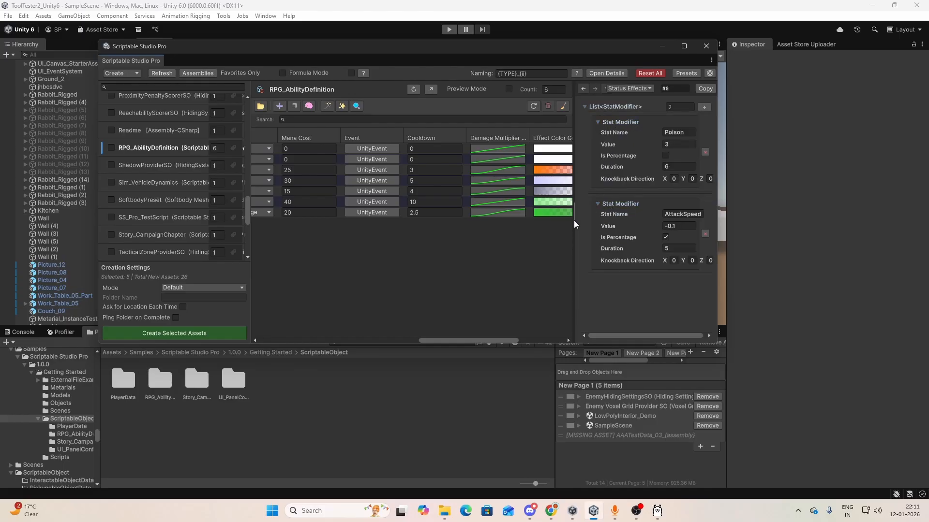
pyautogui.moveTo(574, 219); pyautogui.dragTo(549, 221)
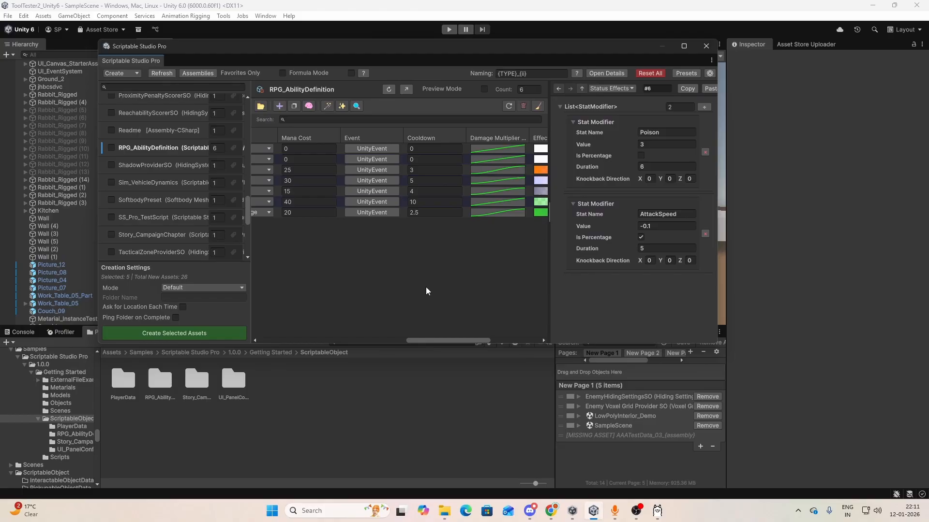
# Review the generated abilities' remaining fields and narrow the table's Instance Name column slightly.
pyautogui.hscroll(5, 425, 287)
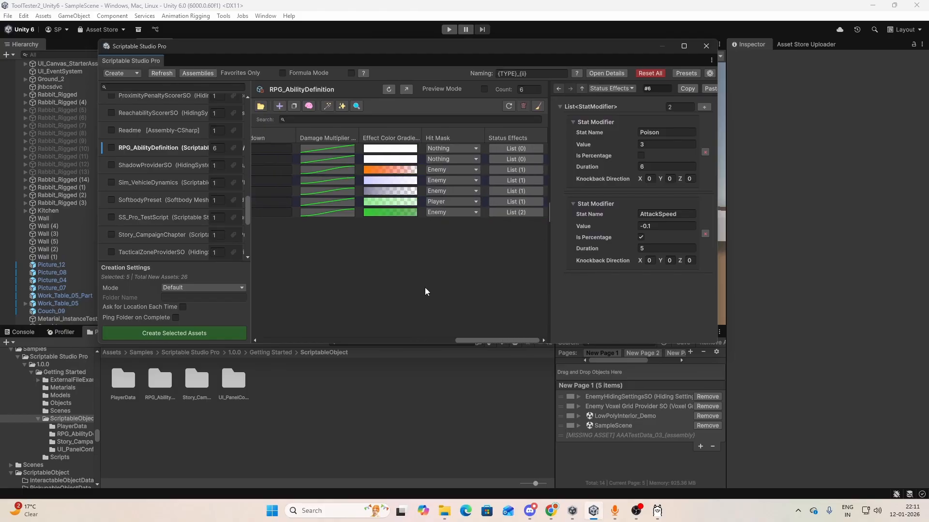
pyautogui.hscroll(-8, 443, 279)
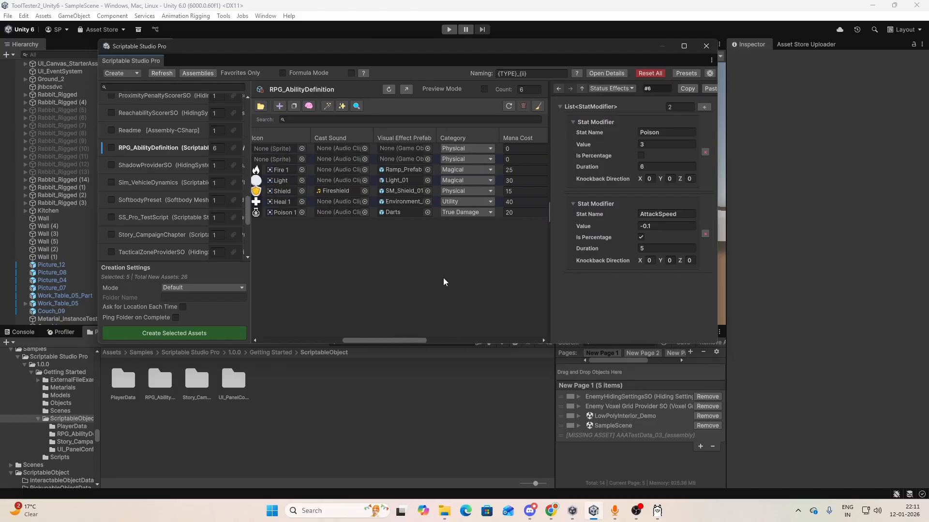
pyautogui.hscroll(-3, 443, 281)
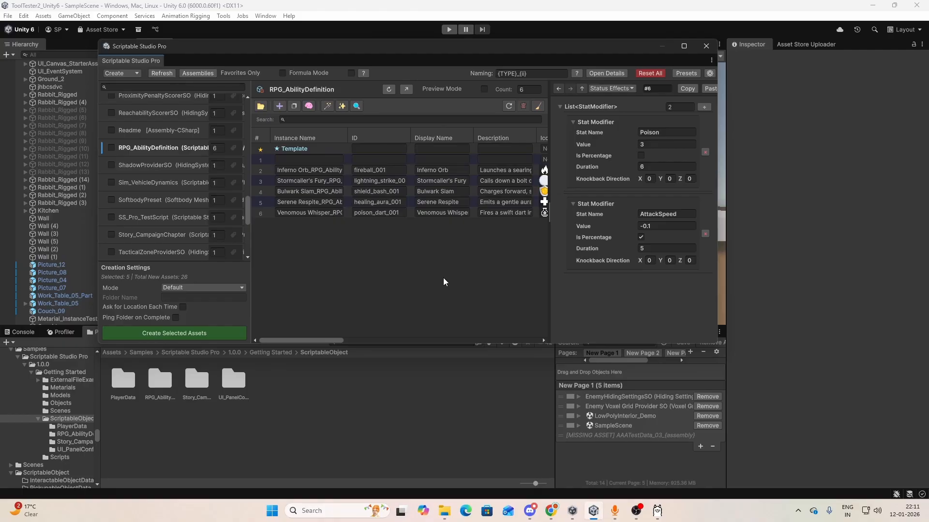
pyautogui.moveTo(347, 137)
pyautogui.mouseDown()
pyautogui.moveTo(402, 136)
pyautogui.moveTo(330, 140)
pyautogui.mouseUp()
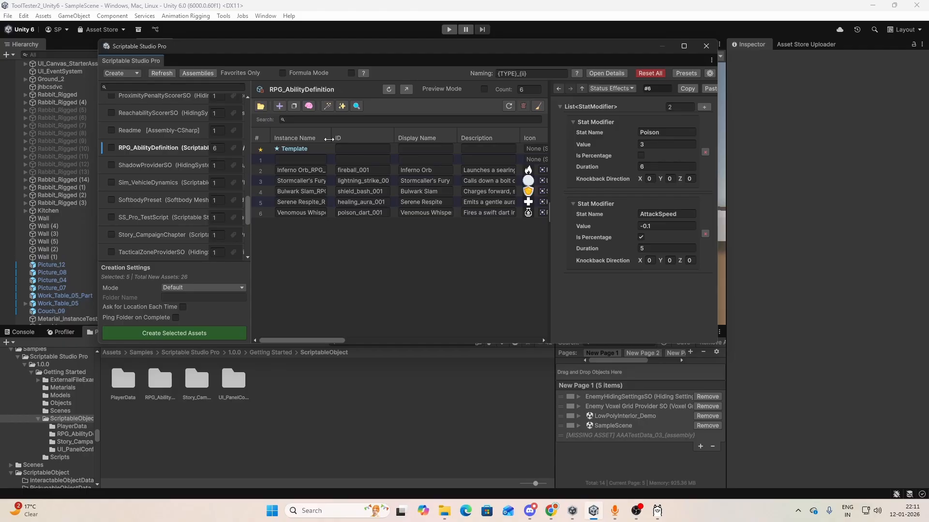
# Examine the generated abilities' names, descriptions, icons, cast sounds, effect prefabs and categories across the table.
pyautogui.hscroll(3, 391, 233)
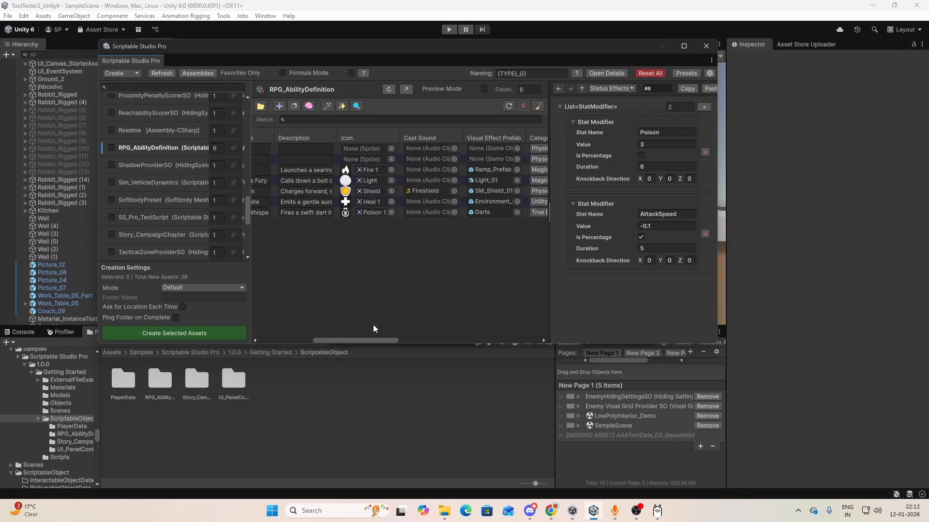
pyautogui.hscroll(10, 372, 324)
pyautogui.hscroll(-9, 373, 325)
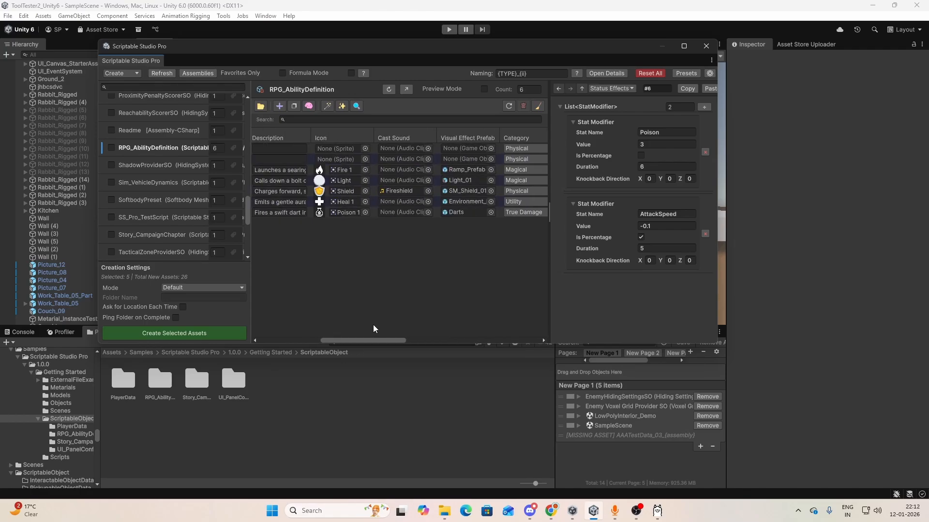
pyautogui.hscroll(-3, 373, 329)
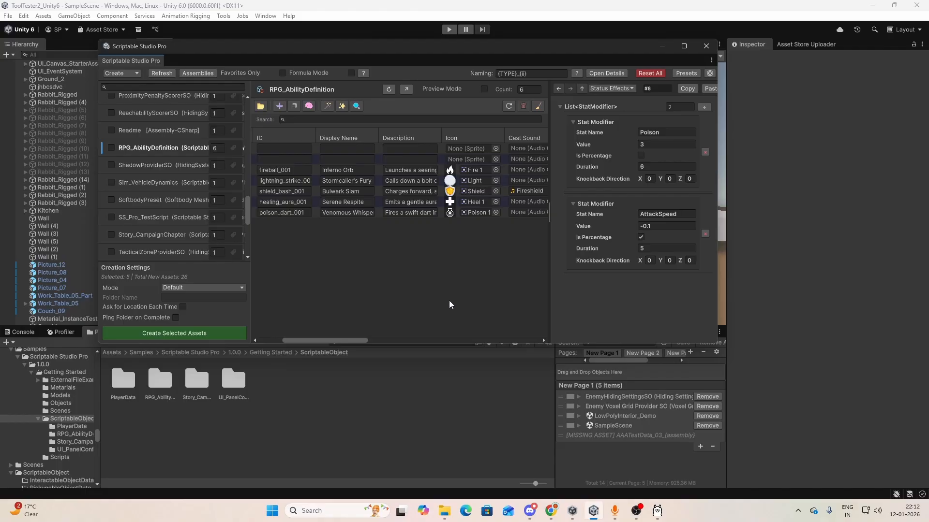
pyautogui.keyDown('shift'); pyautogui.hscroll(3, 439, 256); pyautogui.keyUp('shift')
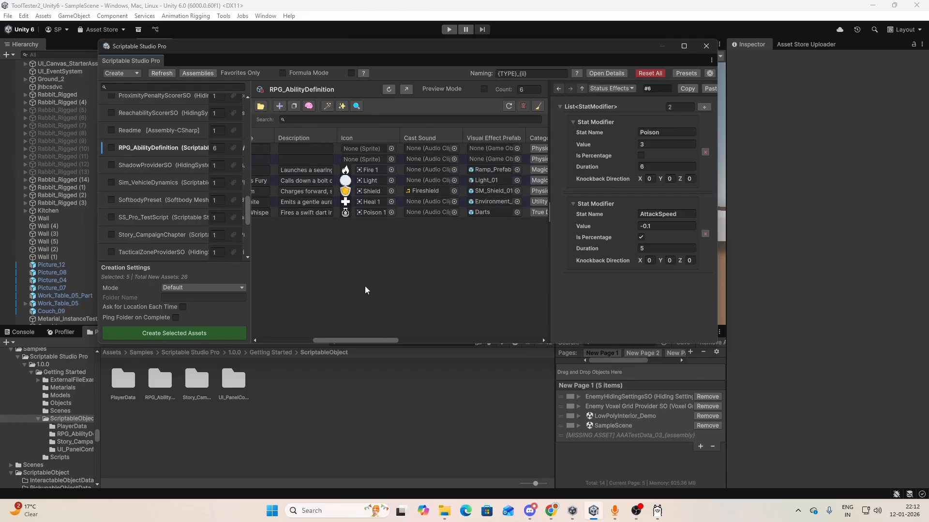
pyautogui.keyDown('shift'); pyautogui.hscroll(-5, 365, 288); pyautogui.keyUp('shift')
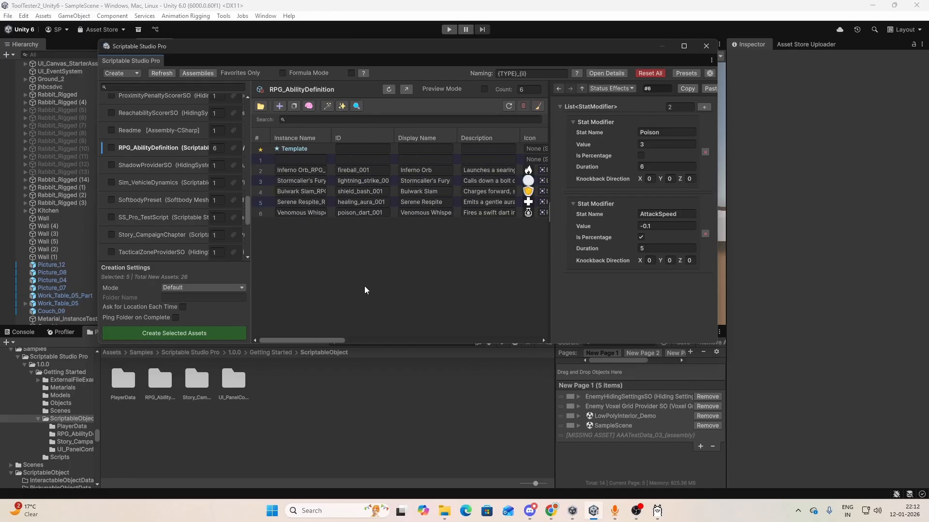
pyautogui.keyDown('shift'); pyautogui.hscroll(5, 365, 286); pyautogui.keyUp('shift')
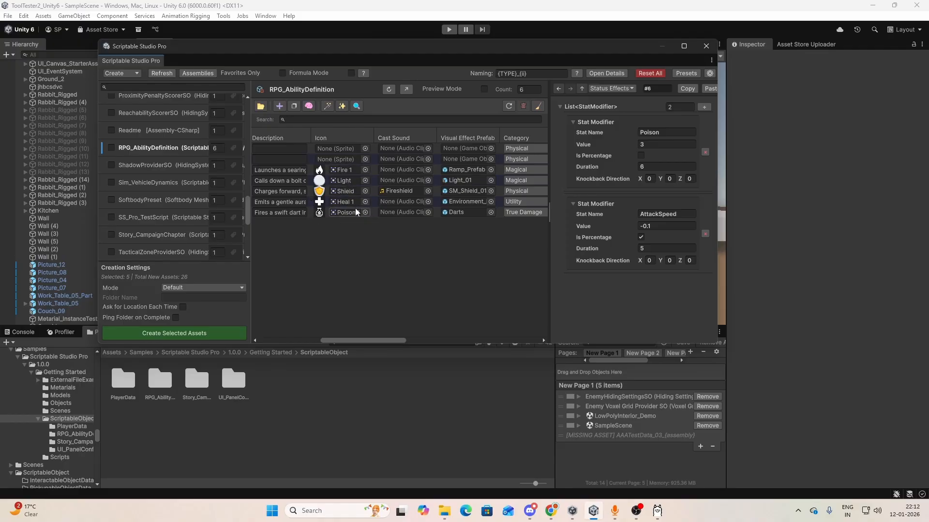
pyautogui.hscroll(-3, 360, 330)
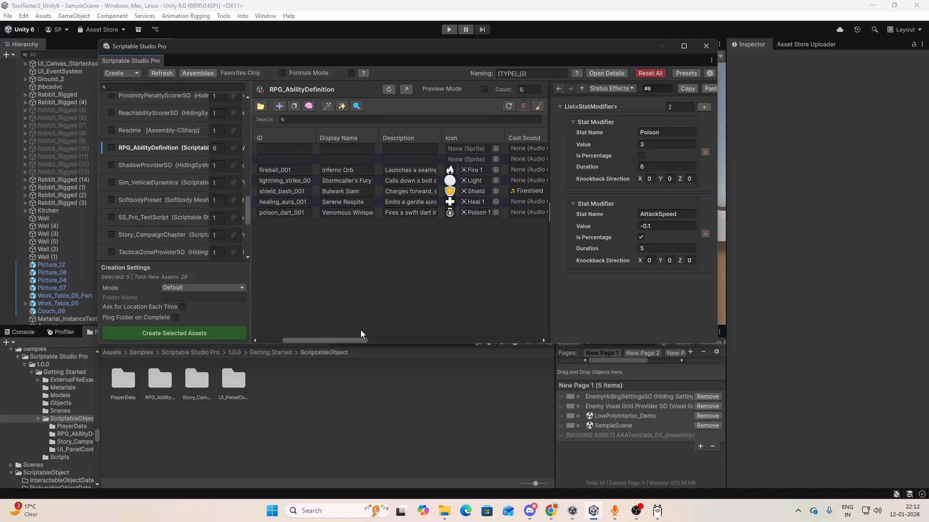
pyautogui.hscroll(2, 361, 330)
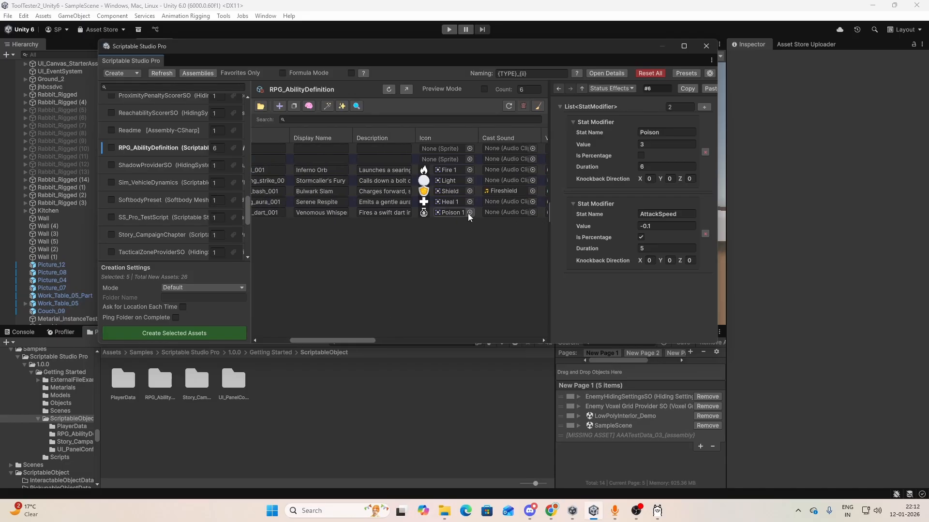
# Widen the table's Icon column slightly and compare the abilities' IDs and names with their assigned icons and prefabs.
pyautogui.moveTo(477, 141); pyautogui.dragTo(490, 140)
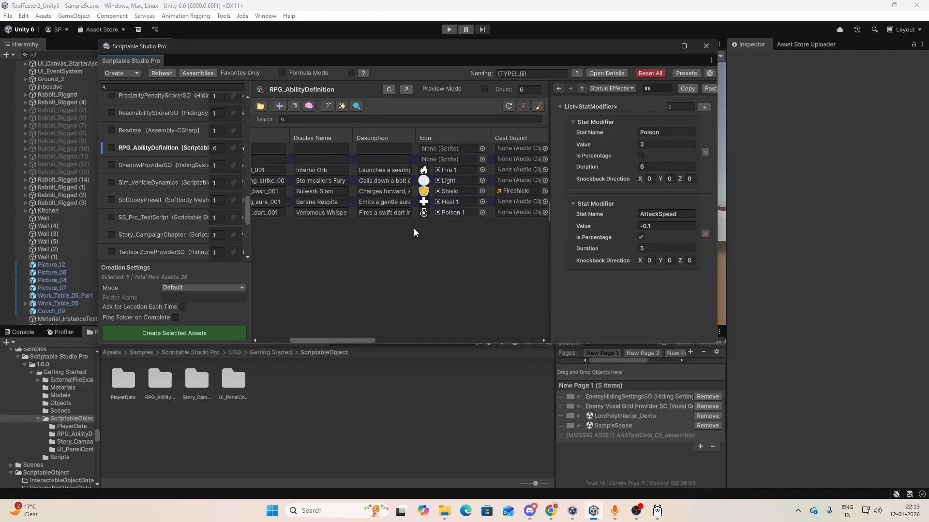
pyautogui.hscroll(3, 393, 285)
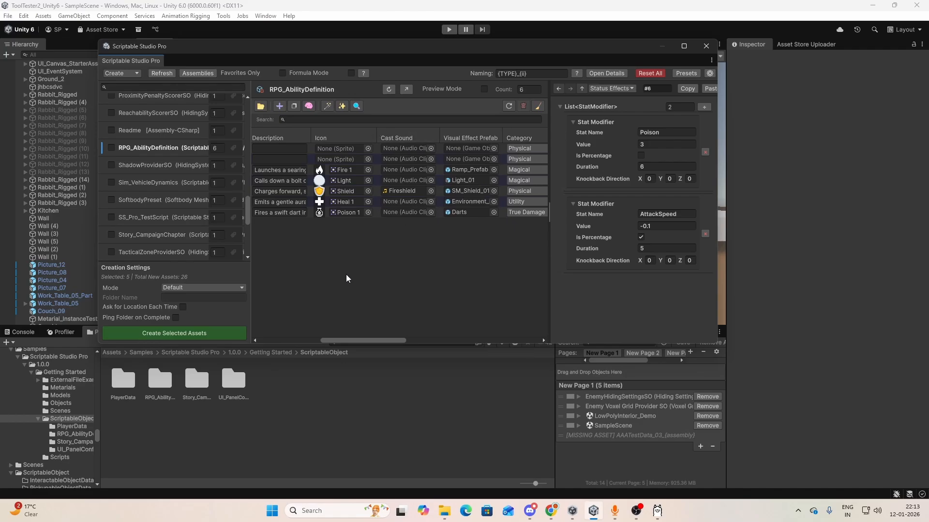
pyautogui.hscroll(-4, 347, 275)
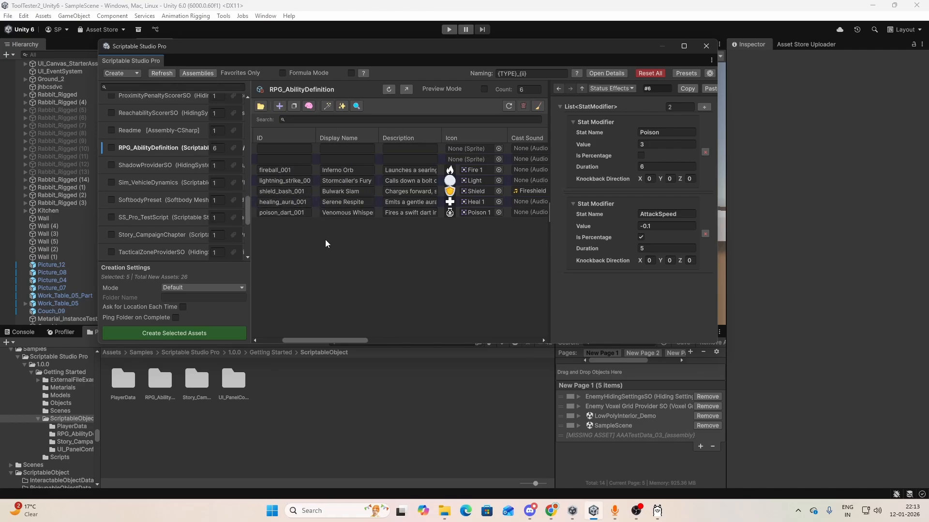
pyautogui.hscroll(-2, 325, 244)
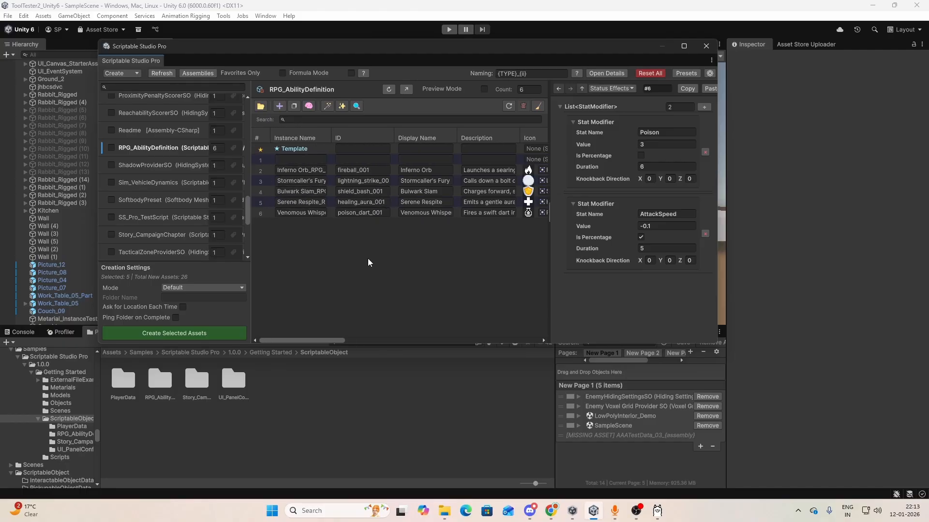
pyautogui.hscroll(6, 368, 263)
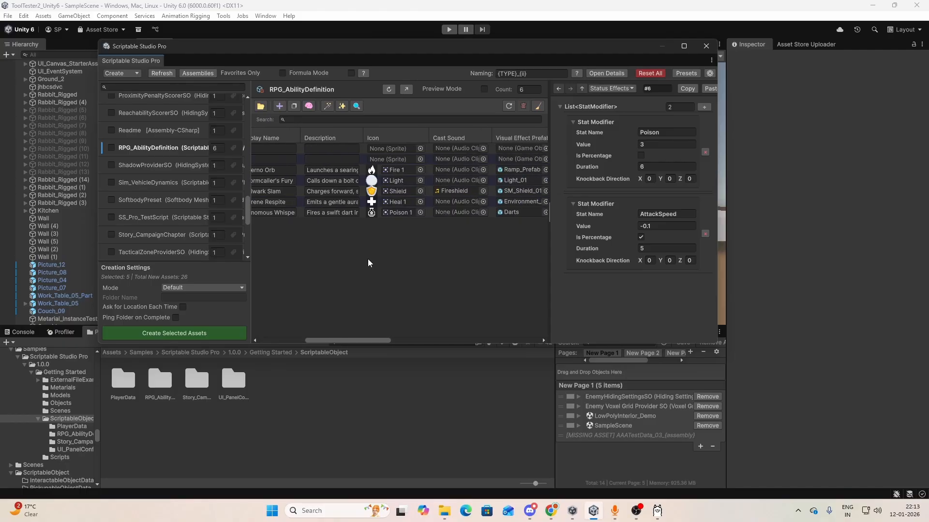
# Check the healing_aura_001 ability's Hit Mask options and inspect its Status Effects list with the stat modifier expanded.
pyautogui.hscroll(5, 368, 259)
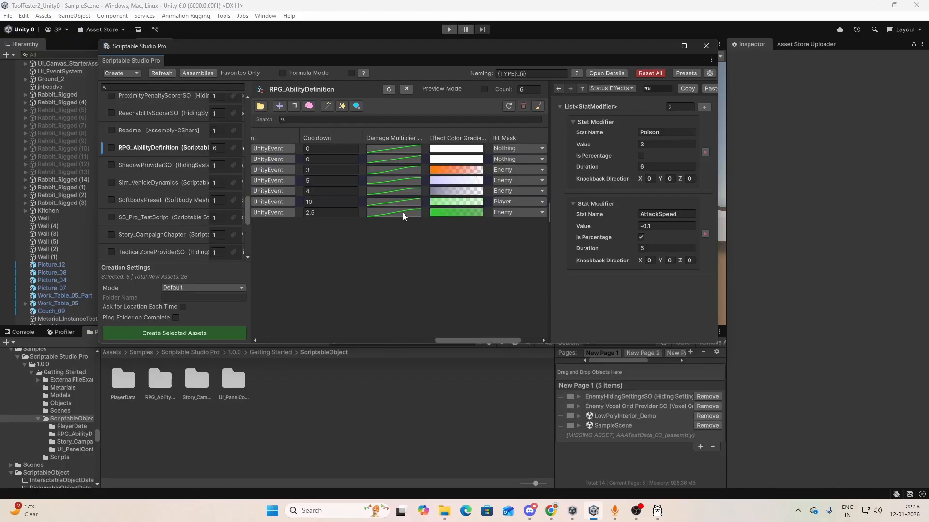
pyautogui.hscroll(2, 403, 213)
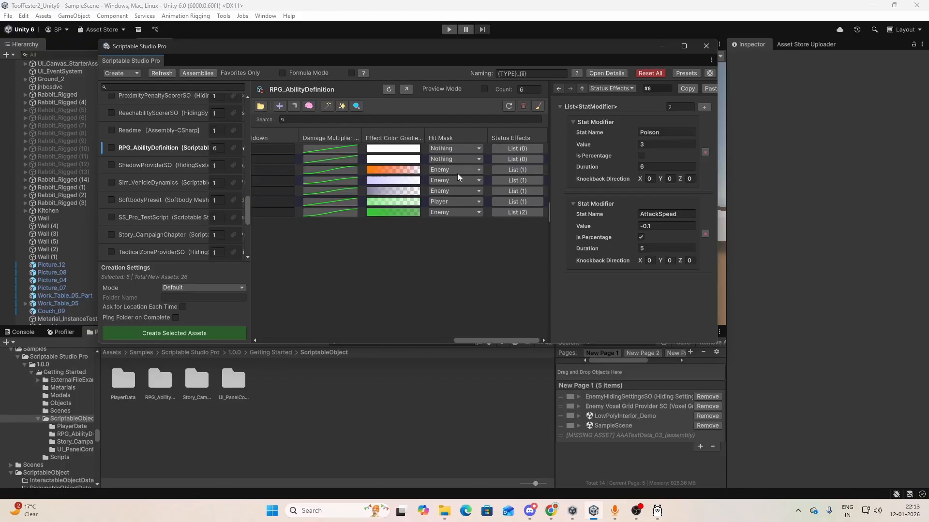
pyautogui.click(468, 208)
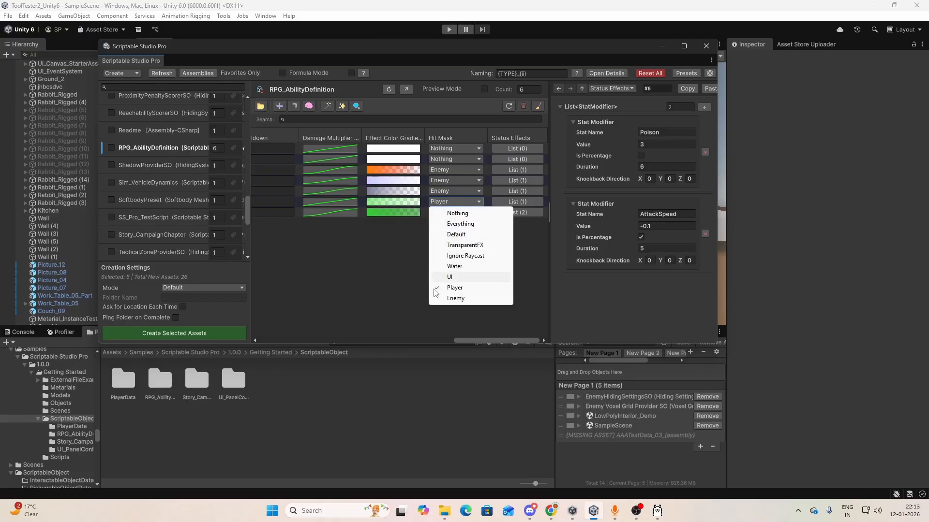
pyautogui.click(373, 297)
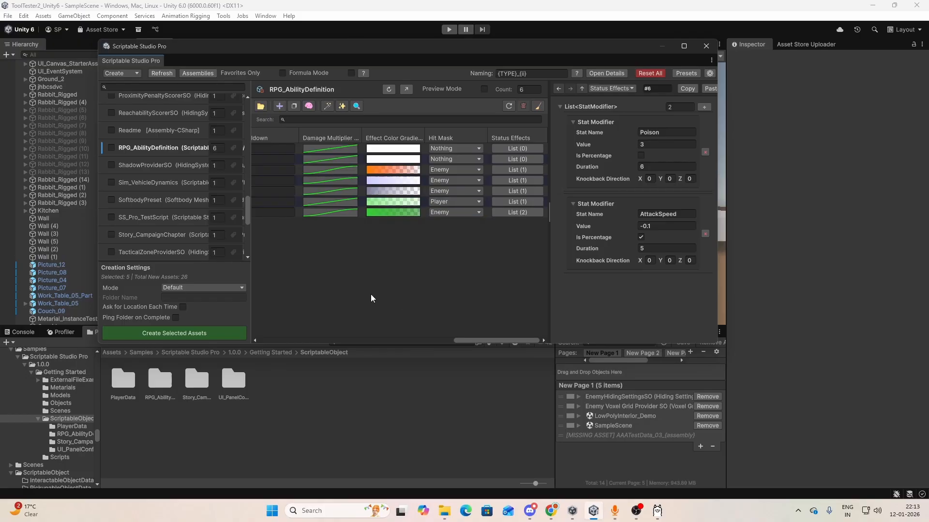
pyautogui.click(525, 204)
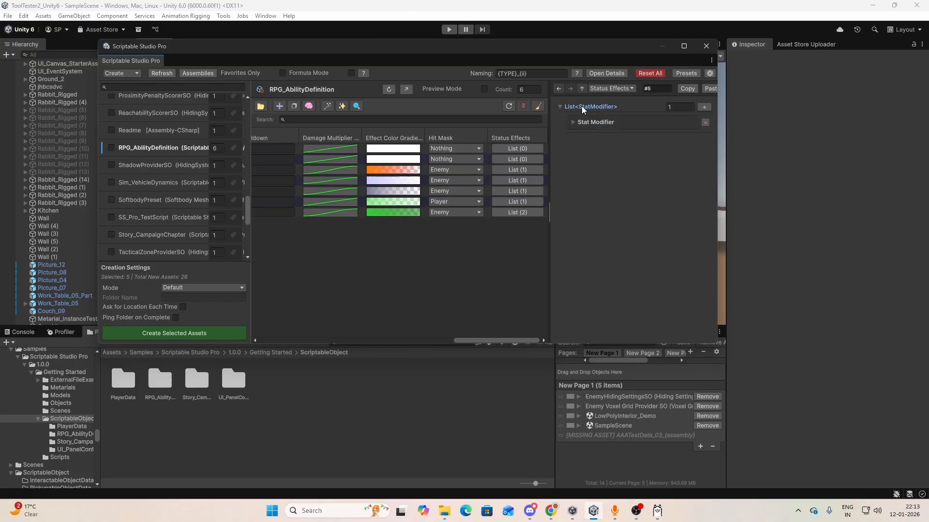
pyautogui.click(578, 125)
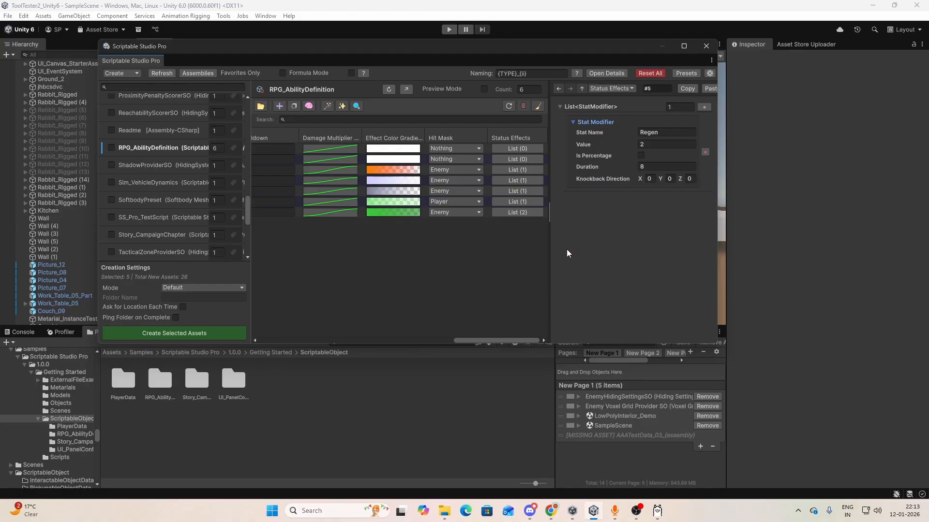
# Widen the Scriptable Studio Pro window and review the ability table's columns from Instance Name to Cooldown.
pyautogui.hscroll(-10, 405, 291)
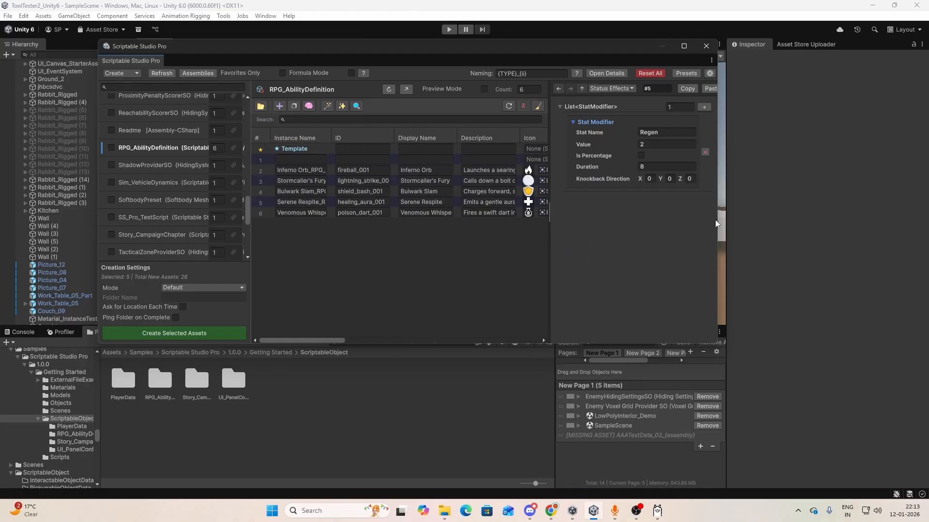
pyautogui.moveTo(717, 222); pyautogui.dragTo(808, 218)
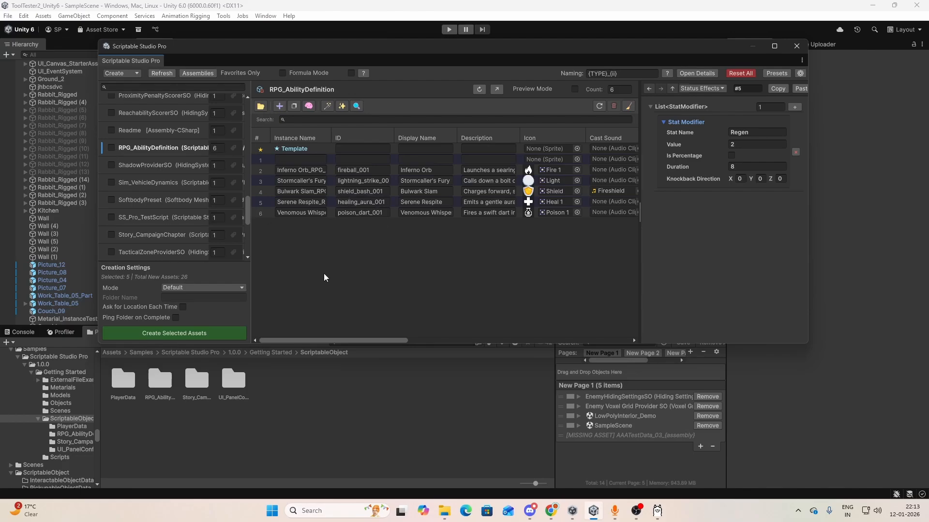
pyautogui.hscroll(10, 415, 277)
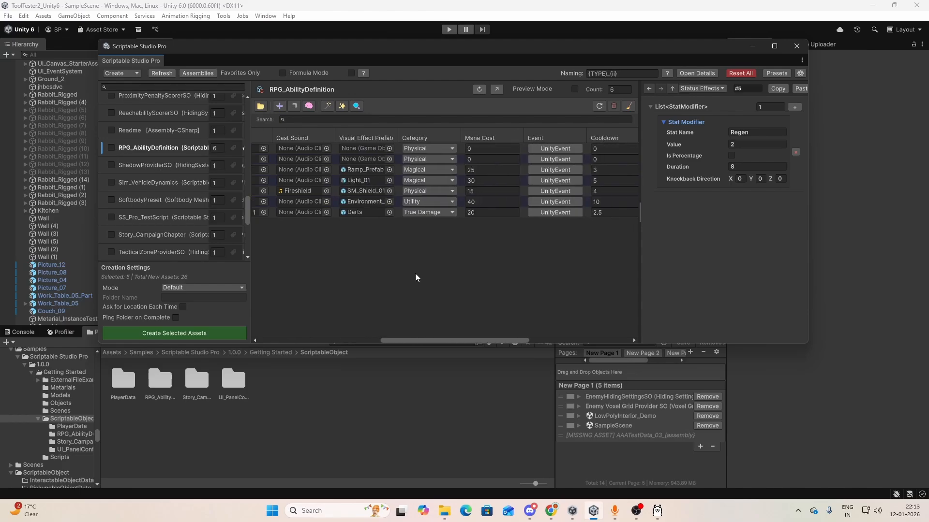
pyautogui.hscroll(-10, 415, 277)
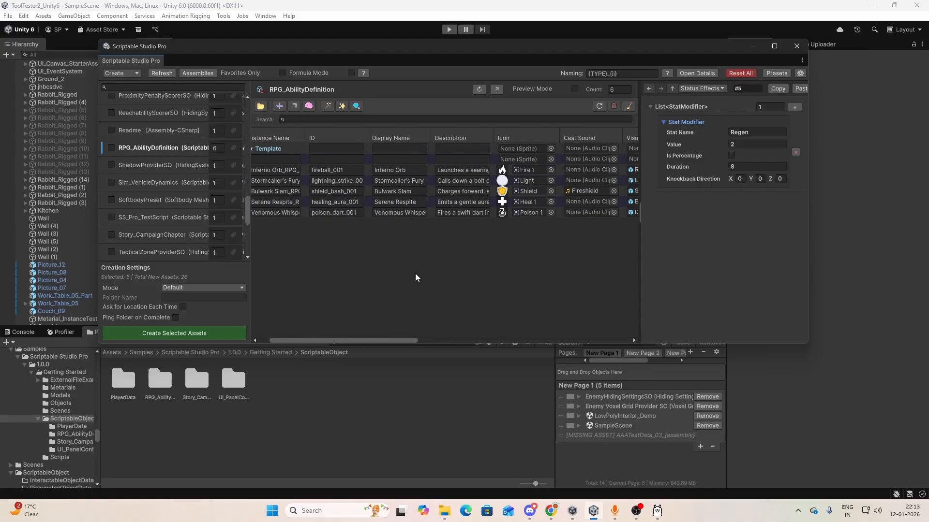
# Select the healing_aura_001 and poison_dart_001 rows together and open AI asset refinement for that selection.
pyautogui.click(260, 213)
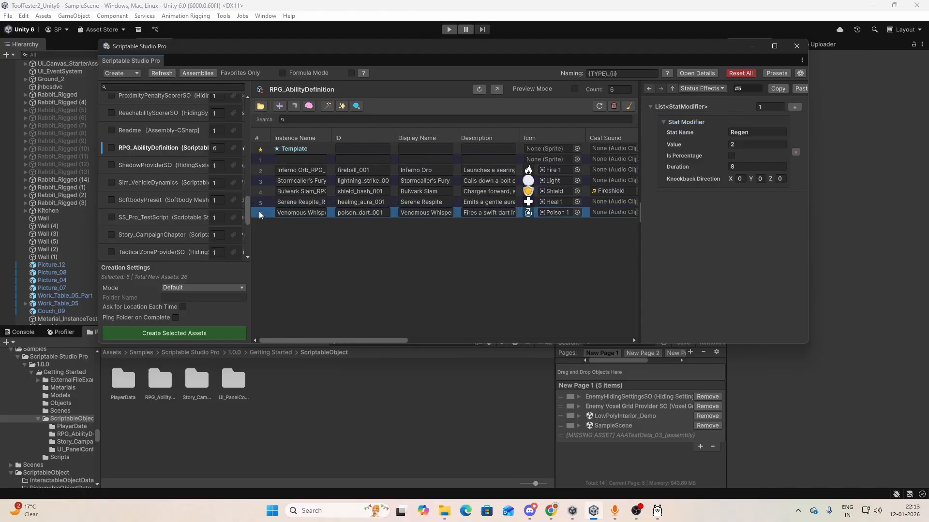
pyautogui.press('super')
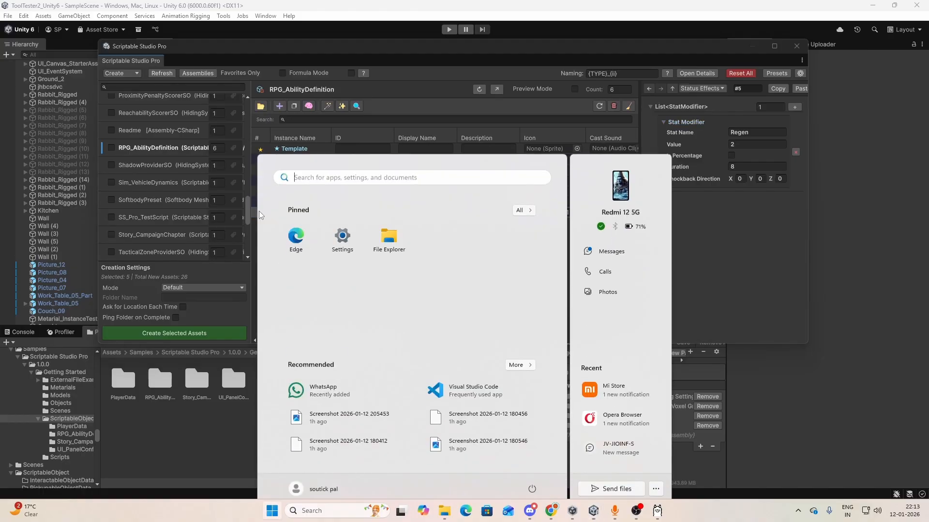
pyautogui.press('super')
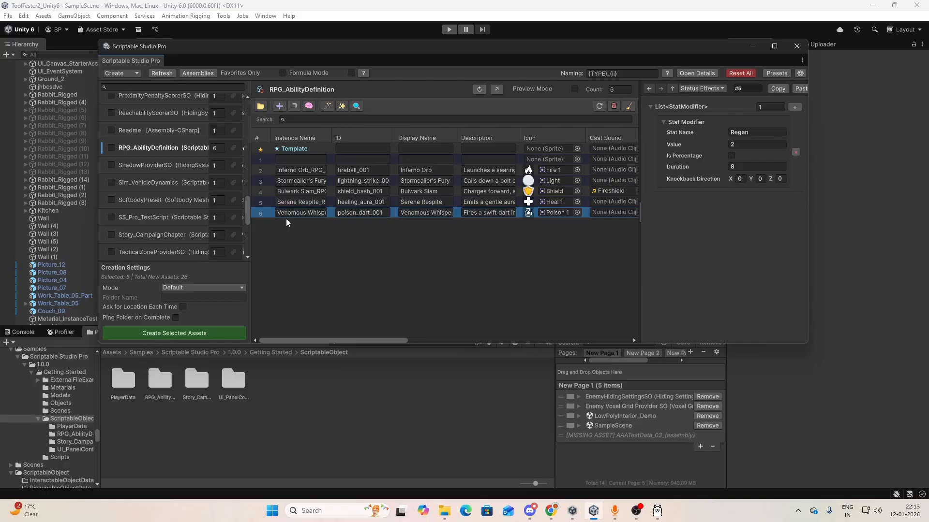
pyautogui.keyDown('ctrl'); pyautogui.click(262, 202); pyautogui.keyUp('ctrl')
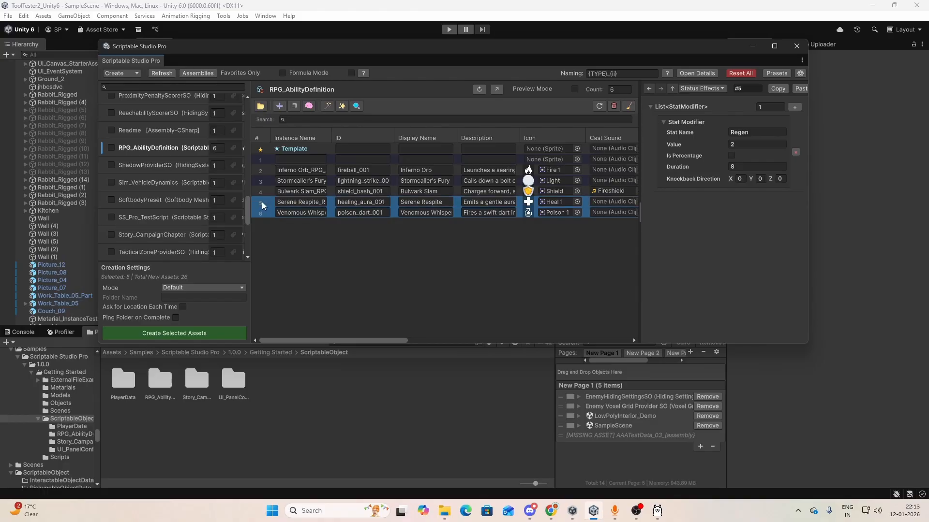
pyautogui.click(329, 106)
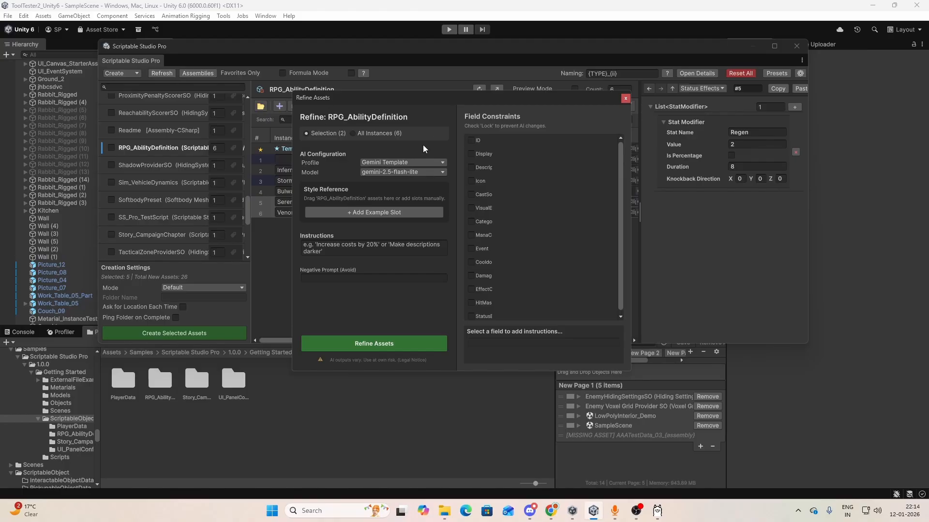
pyautogui.moveTo(441, 100); pyautogui.dragTo(531, 86)
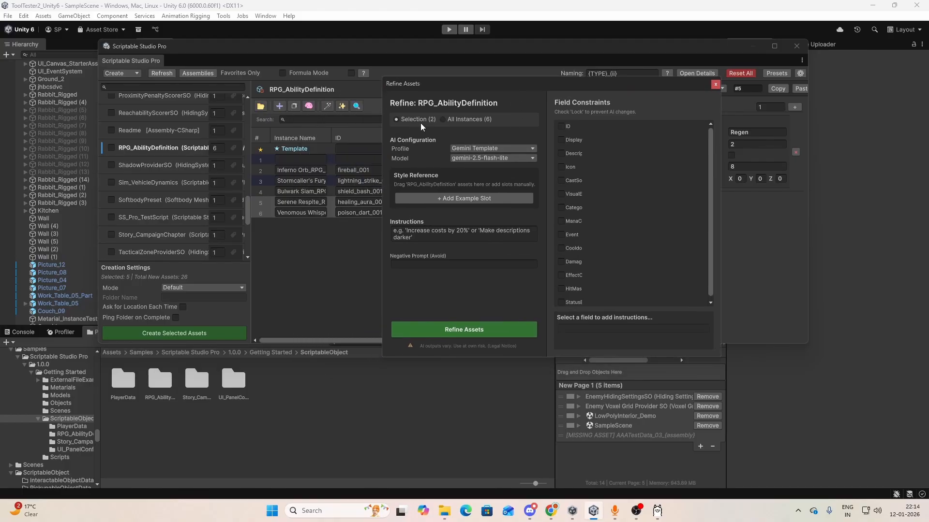
# Set the refinement's AI profile to Ollama Template and its model to qwen2.5-coder:3b.
pyautogui.click(507, 149)
pyautogui.click(490, 191)
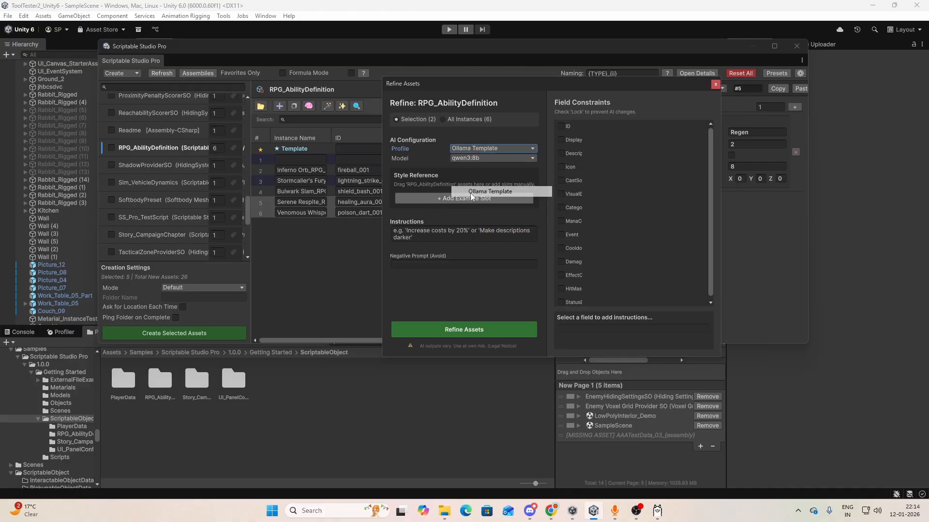
pyautogui.click(469, 158)
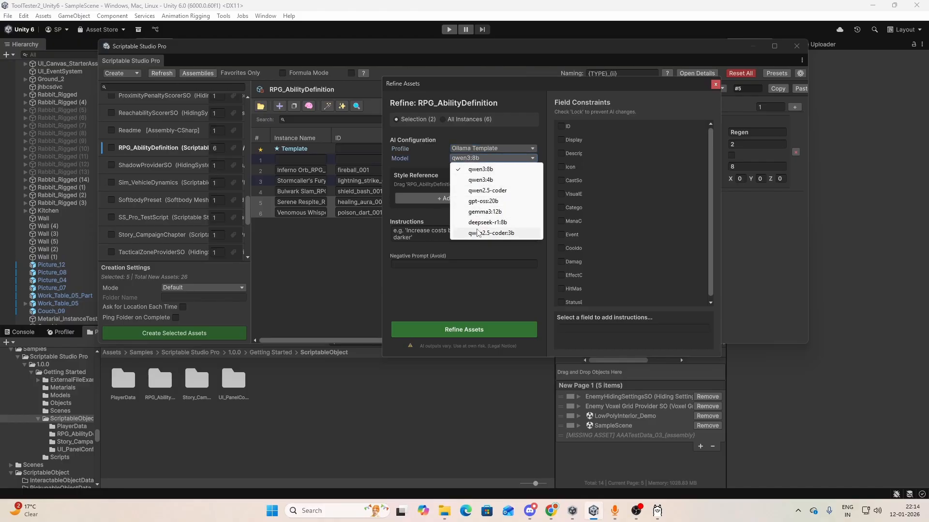
pyautogui.click(475, 234)
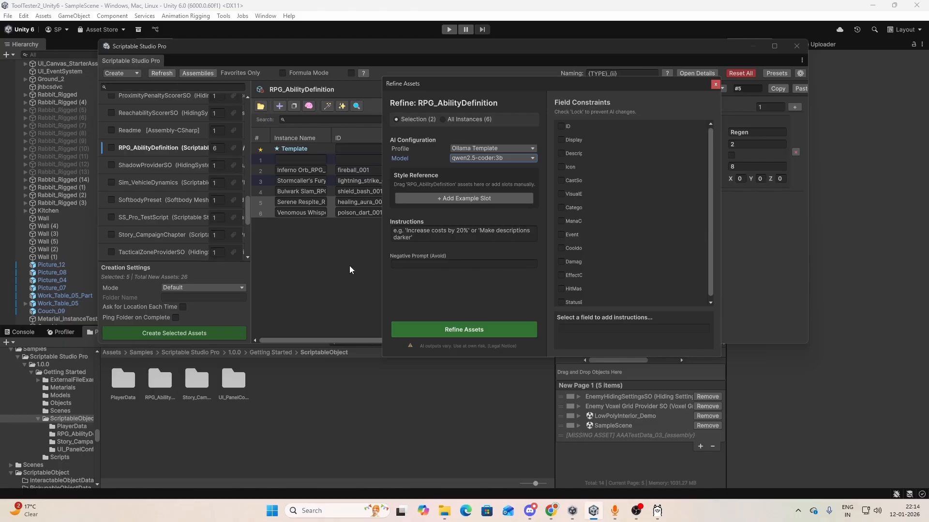
# Move the Refine Assets window clear of the ability table and bring the Mana Cost column into view.
pyautogui.click(301, 213)
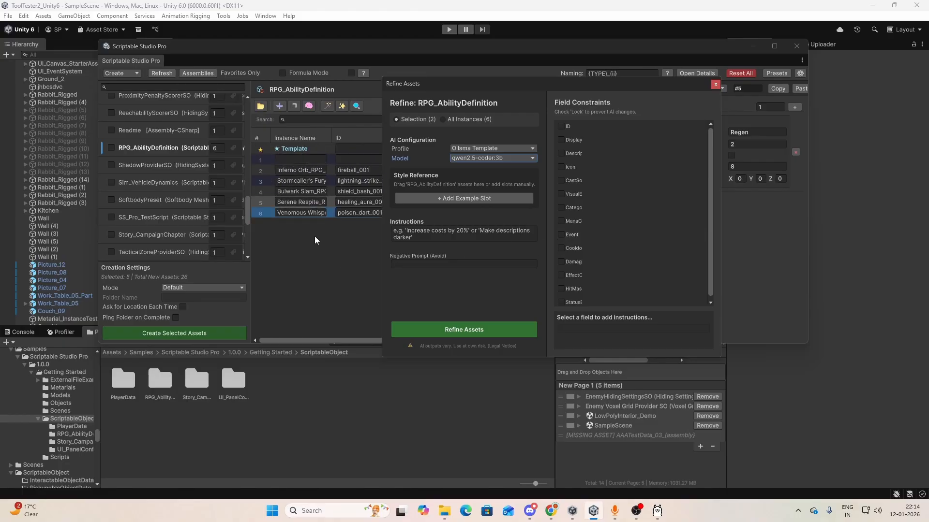
pyautogui.hscroll(5, 332, 295)
pyautogui.hscroll(-5, 331, 295)
pyautogui.hscroll(5, 331, 295)
pyautogui.hscroll(-5, 331, 295)
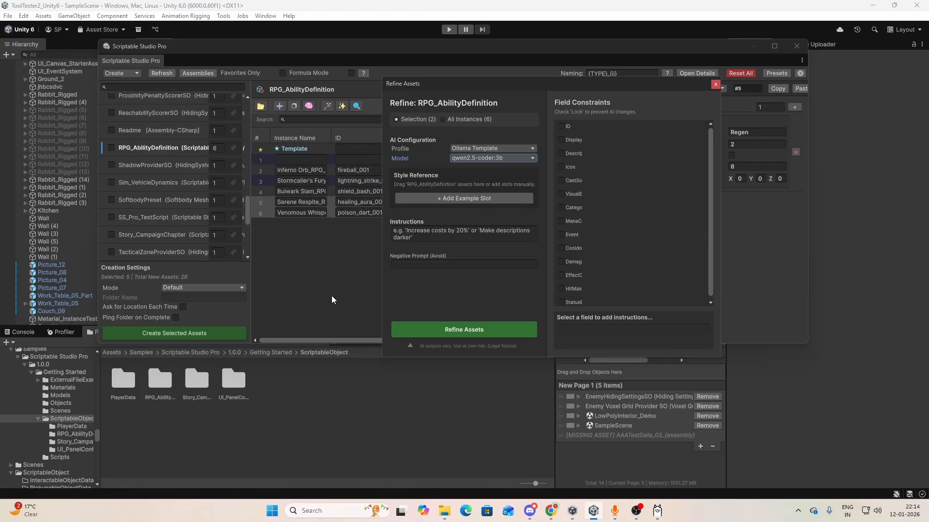
pyautogui.moveTo(494, 88); pyautogui.dragTo(550, 109)
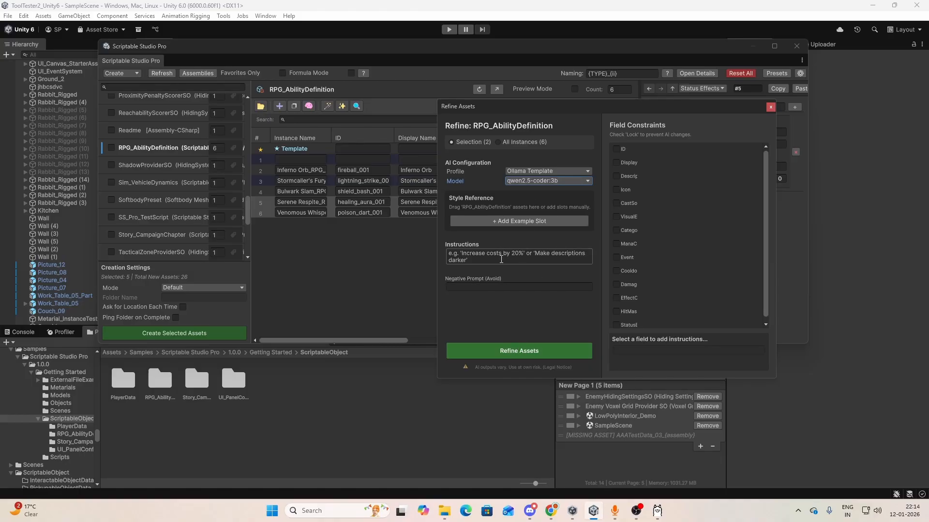
pyautogui.moveTo(531, 111); pyautogui.dragTo(173, 220)
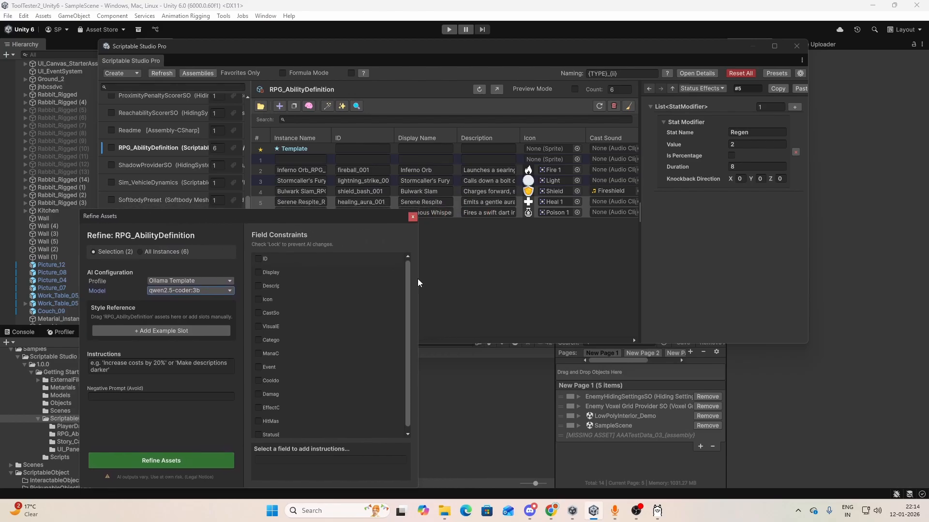
pyautogui.keyDown('shift'); pyautogui.hscroll(10, 495, 307); pyautogui.keyUp('shift')
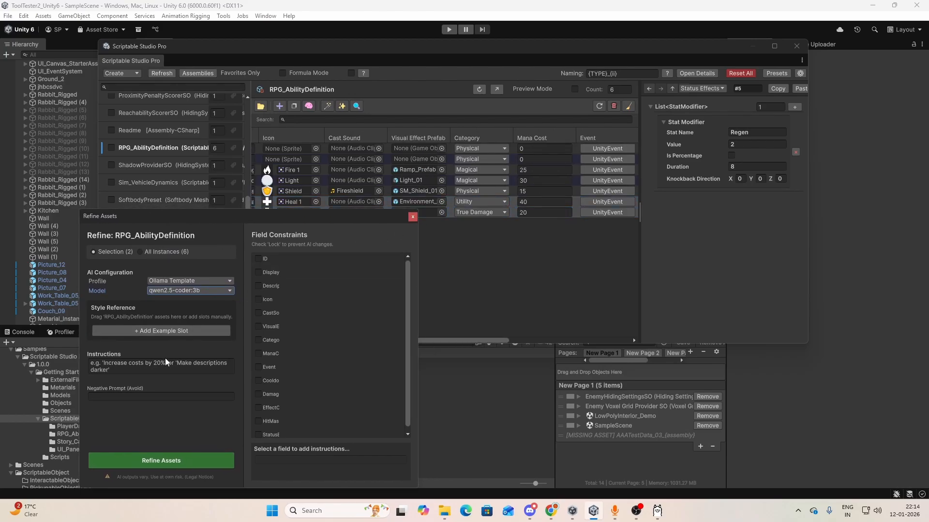
# Enter the instruction "increase mana cost 50%" and refine the two selected abilities, keeping their Mana Cost cells uncovered.
pyautogui.click(150, 366)
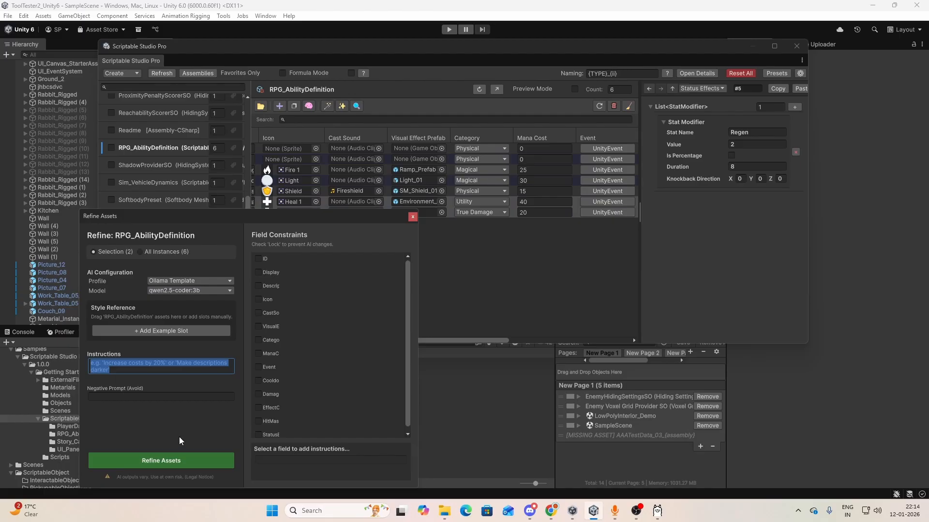
pyautogui.write('incre')
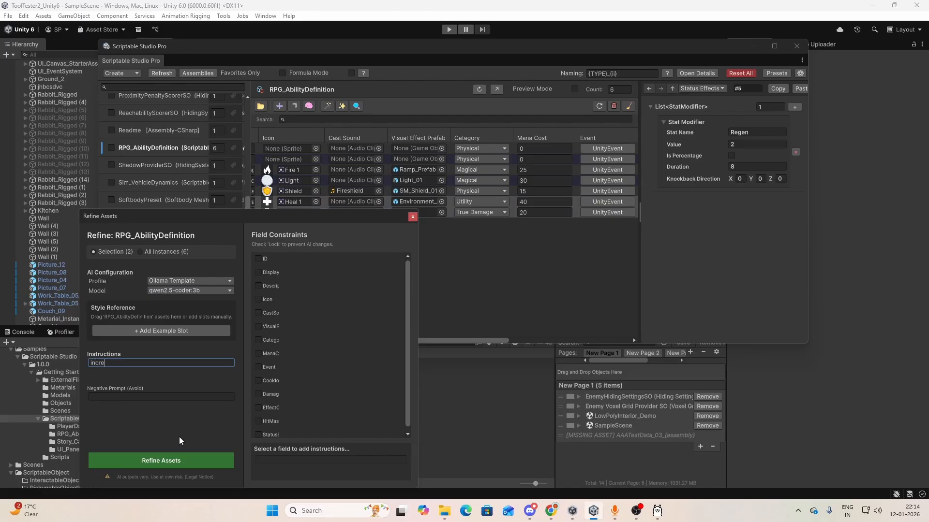
pyautogui.write('ase mana cost 50%')
pyautogui.moveTo(304, 219); pyautogui.dragTo(276, 127)
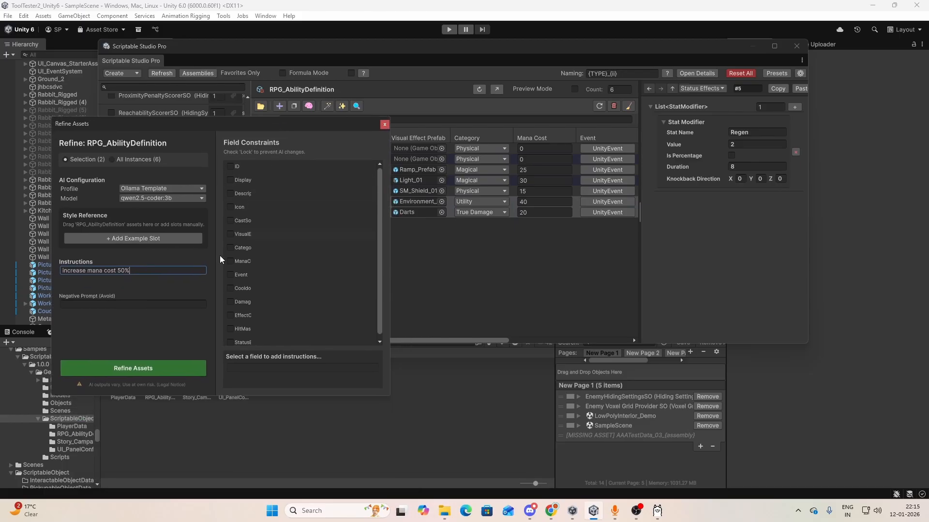
pyautogui.click(156, 371)
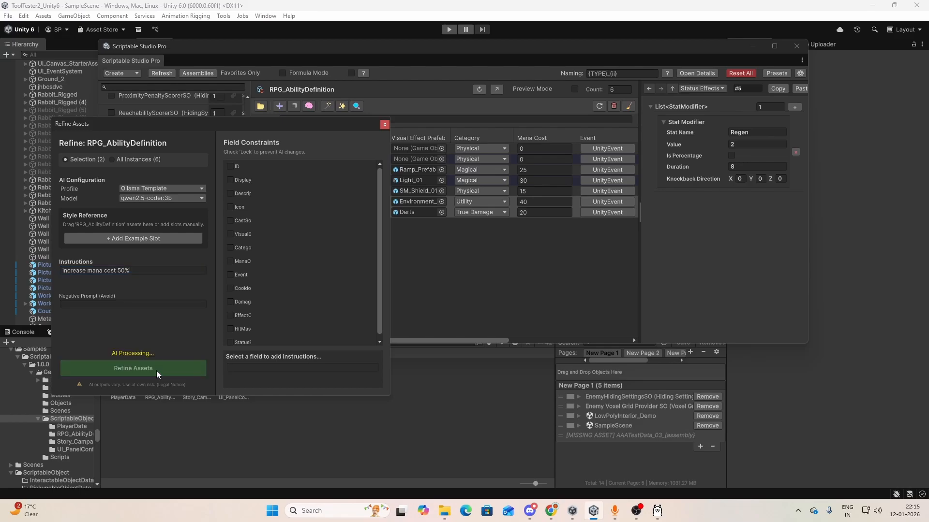
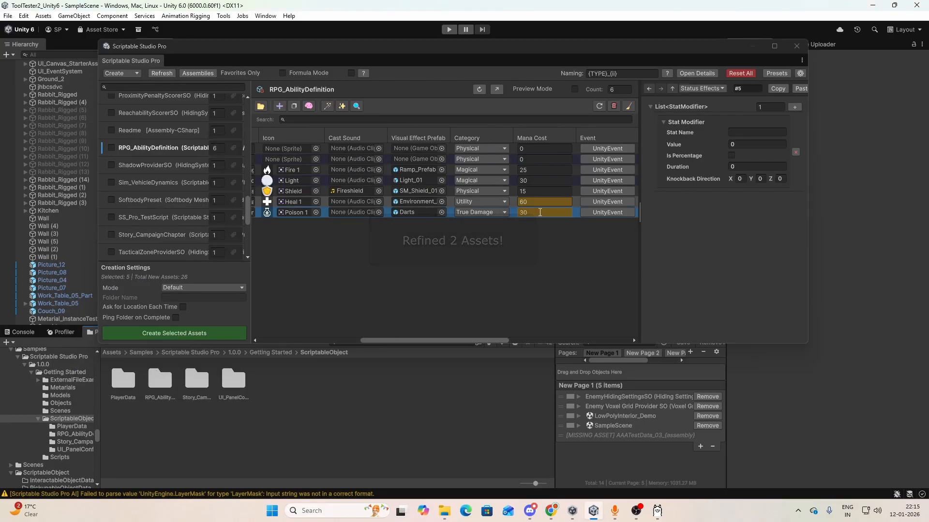
# Review the two refined abilities' mana cost, cooldown and damage multiplier fields in the table.
pyautogui.hscroll(-3, 514, 299)
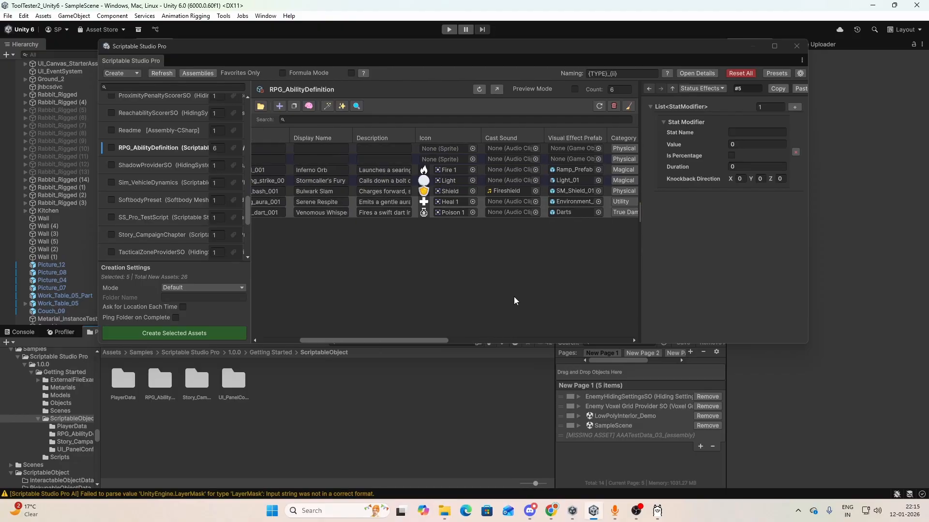
pyautogui.hscroll(6, 514, 299)
pyautogui.hscroll(-2, 514, 297)
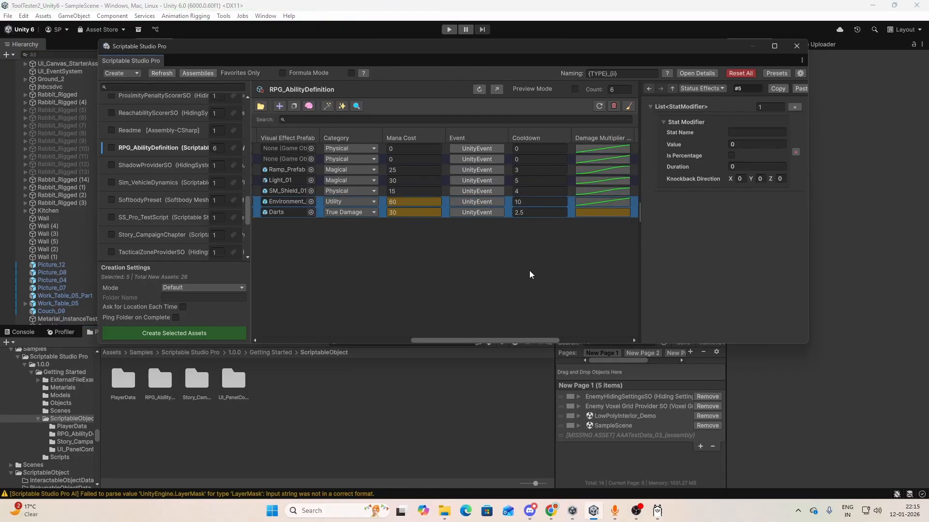
# Undo the AI refinement of the two abilities, redo it and compare their highlighted fields across the table.
pyautogui.hotkey('ctrl', 'z')
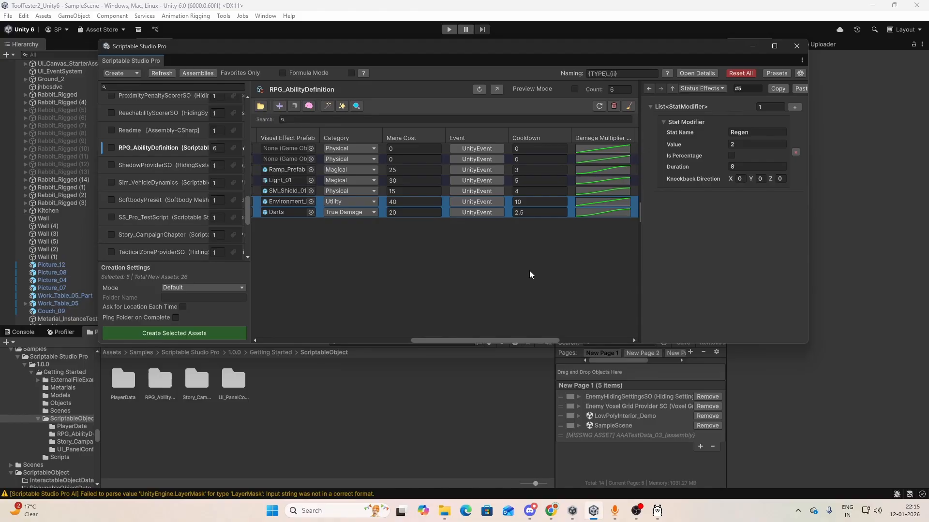
pyautogui.hotkey('ctrl', 'y')
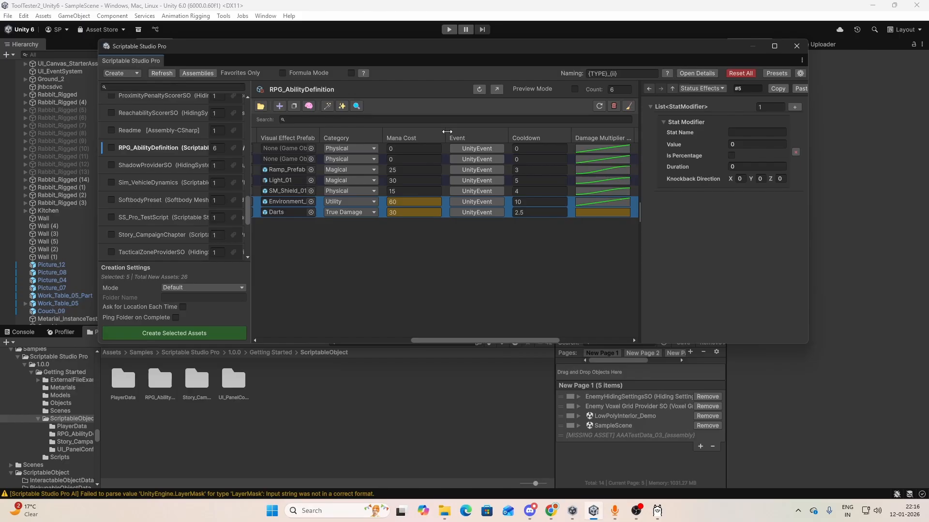
pyautogui.hscroll(-6, 428, 272)
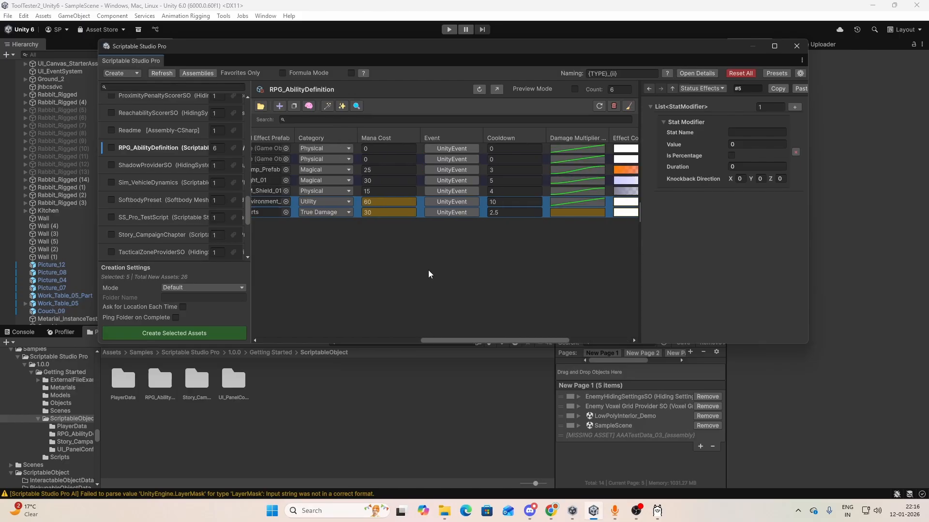
pyautogui.hscroll(3, 429, 273)
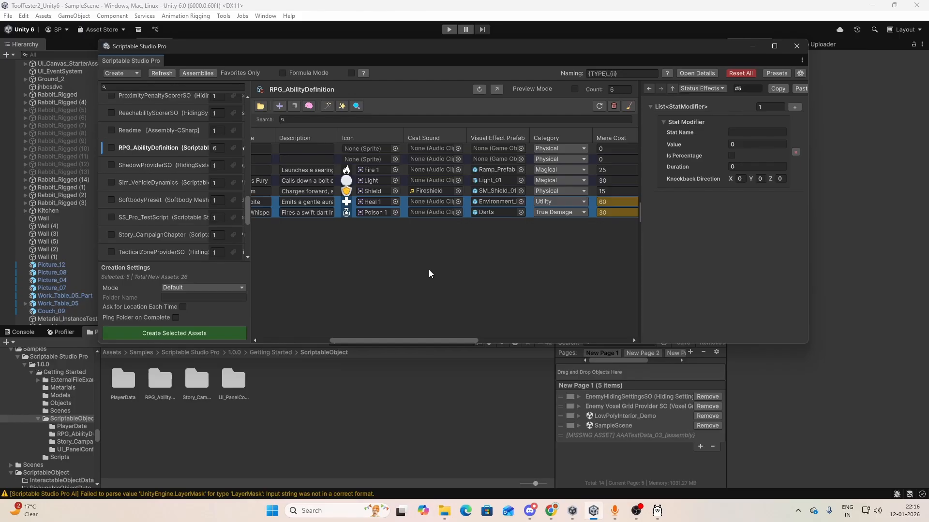
# Compare the Status Effects lists of the Serene Respite and Venomous Whisper abilities with the AI refinement undone and reapplied.
pyautogui.hscroll(3, 375, 252)
pyautogui.hscroll(6, 375, 252)
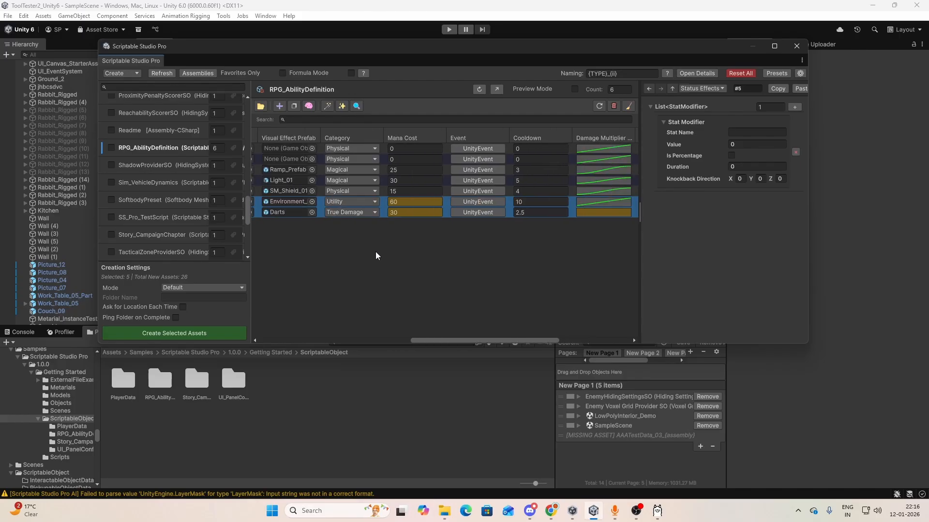
pyautogui.hscroll(-4, 375, 251)
pyautogui.hscroll(3, 376, 256)
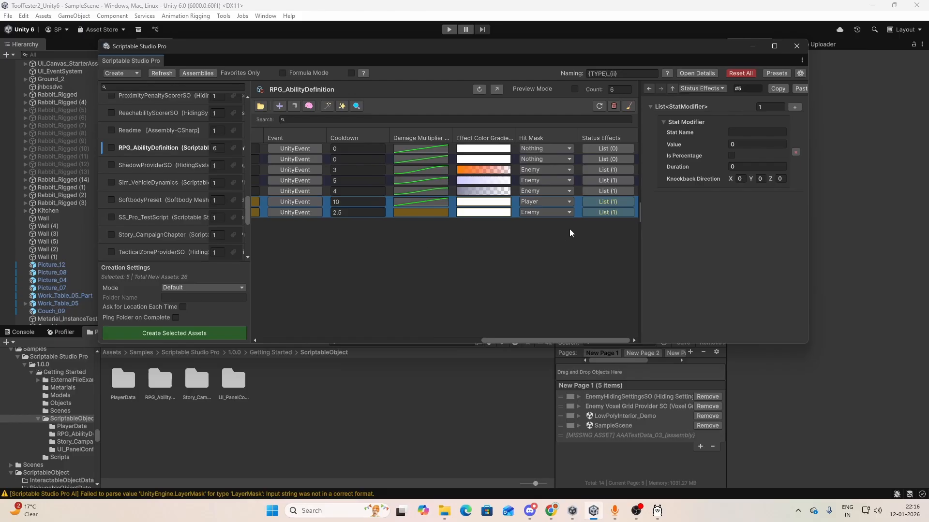
pyautogui.click(615, 202)
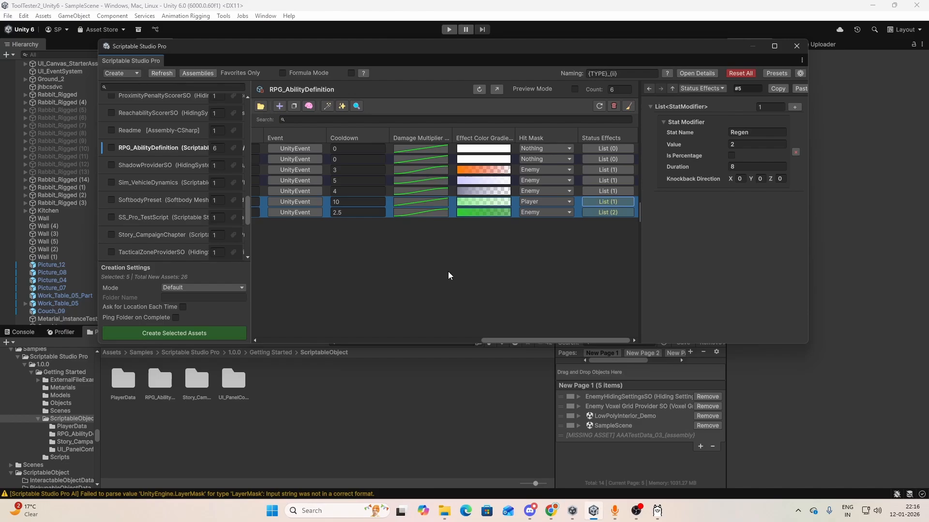
pyautogui.click(608, 213)
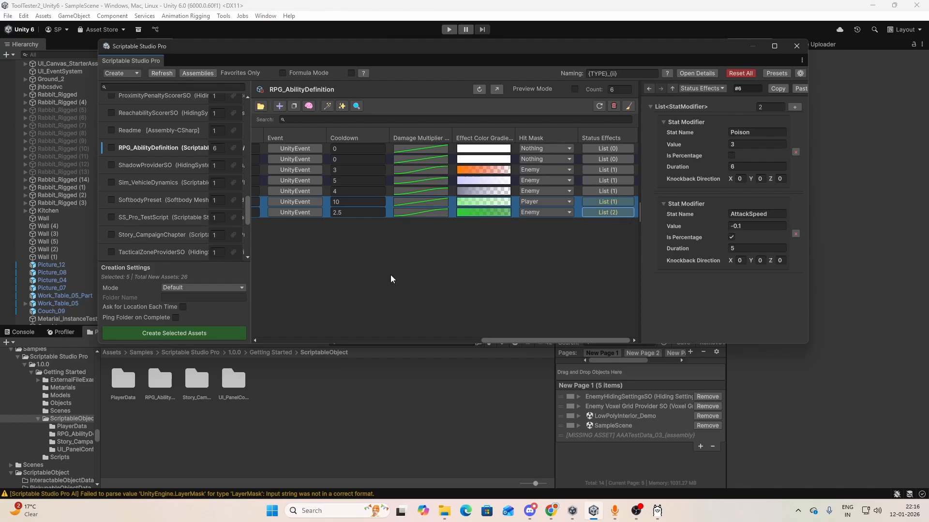
pyautogui.hotkey('ctrl', 'z')
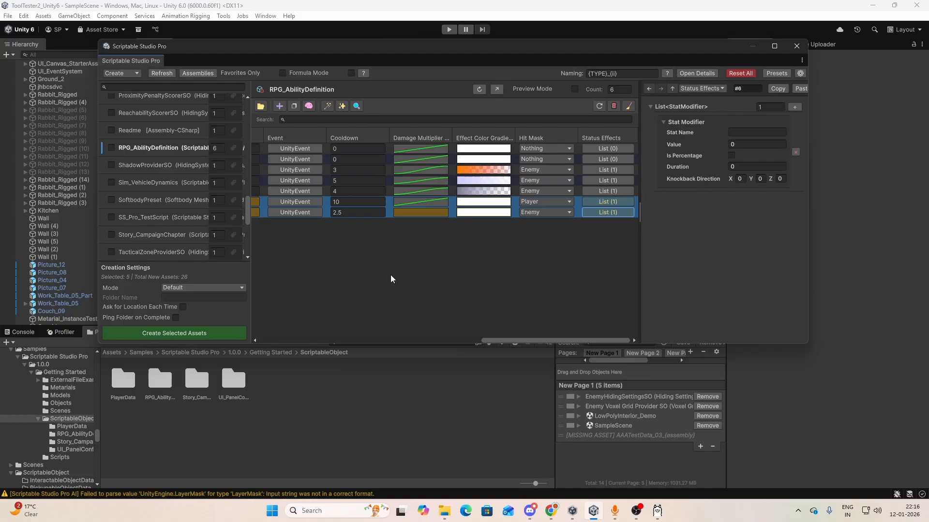
# Widen the Instance Name column, narrow the ID column and sort the ability table by Display Name.
pyautogui.hscroll(-5, 390, 275)
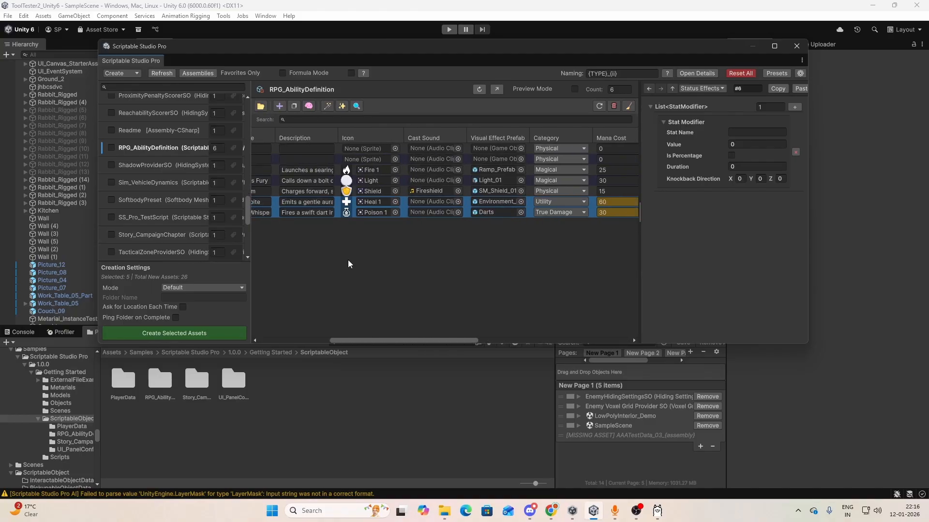
pyautogui.hscroll(-3, 348, 260)
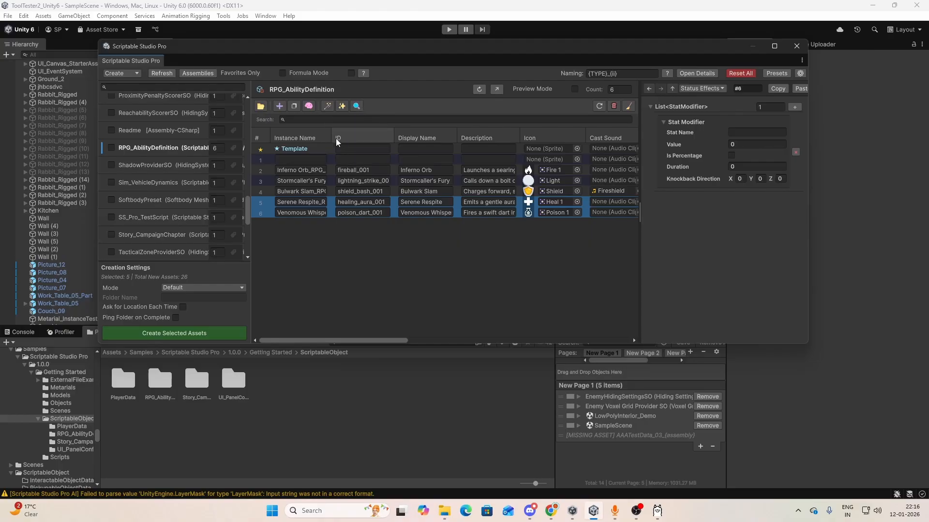
pyautogui.moveTo(336, 139); pyautogui.dragTo(363, 137)
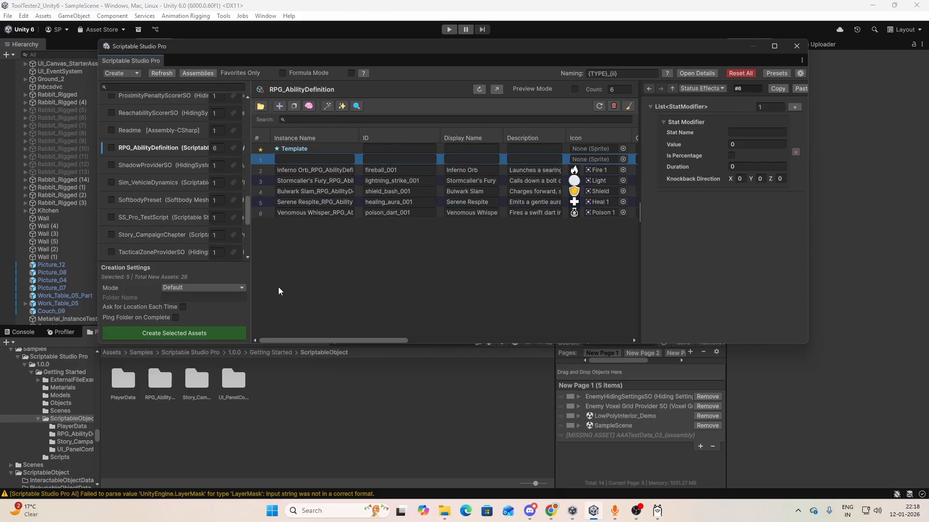
pyautogui.scroll(5, 200, 232)
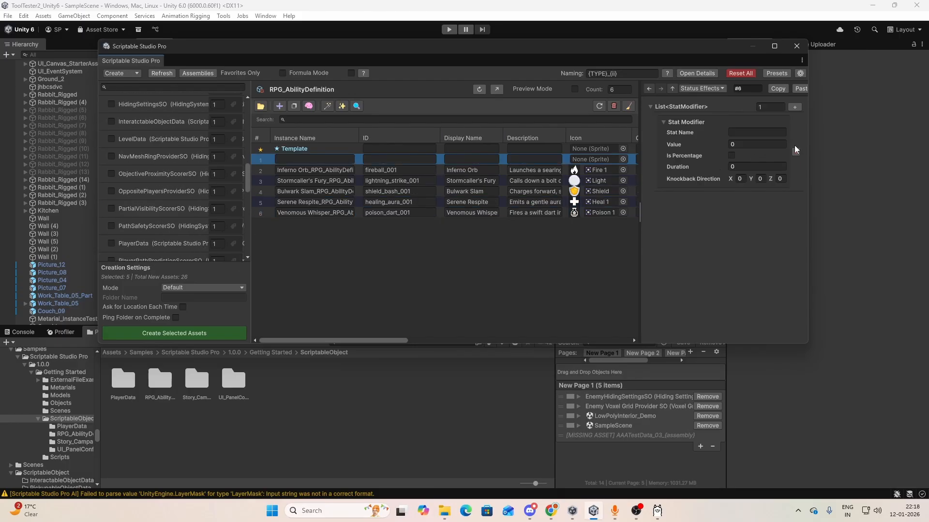
pyautogui.click(643, 208)
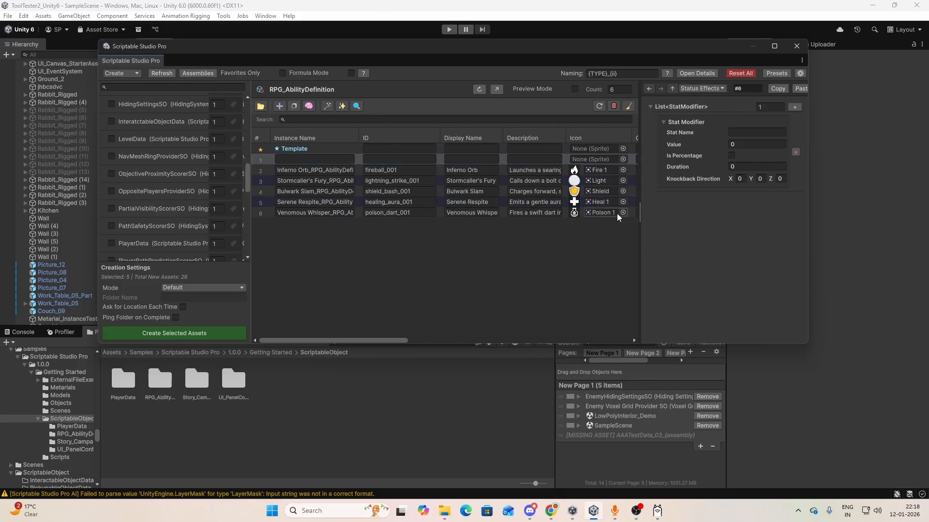
pyautogui.click(442, 139)
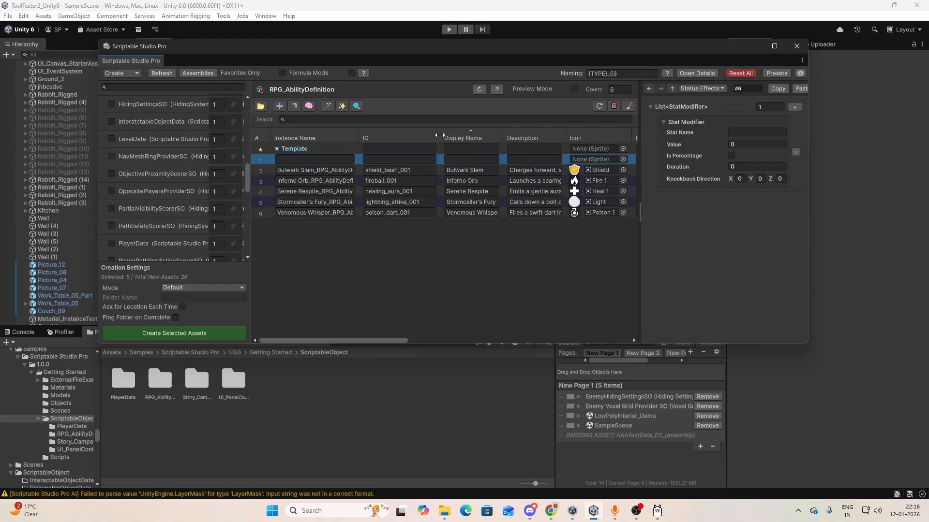
pyautogui.moveTo(440, 138); pyautogui.dragTo(429, 138)
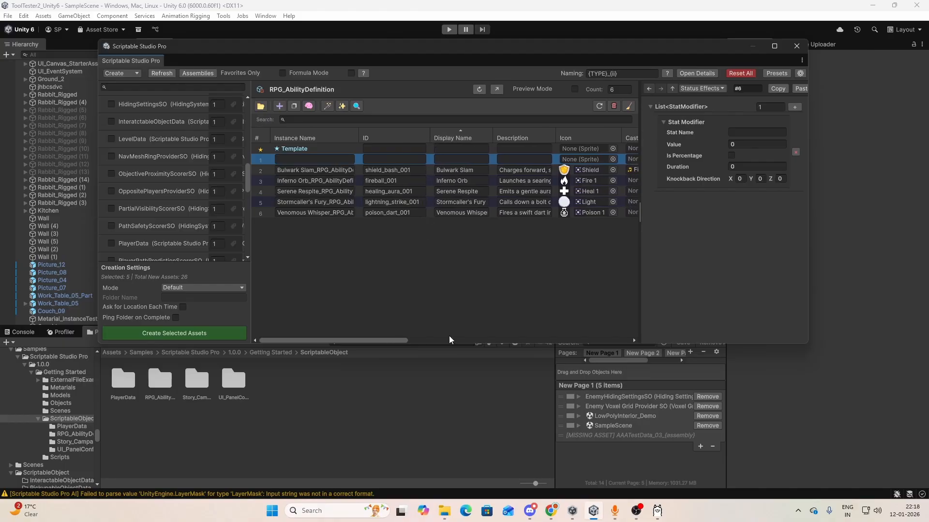
# Undo the AI changes back to before the abilities were generated, and redo only the generation of the five abilities.
pyautogui.click(414, 340)
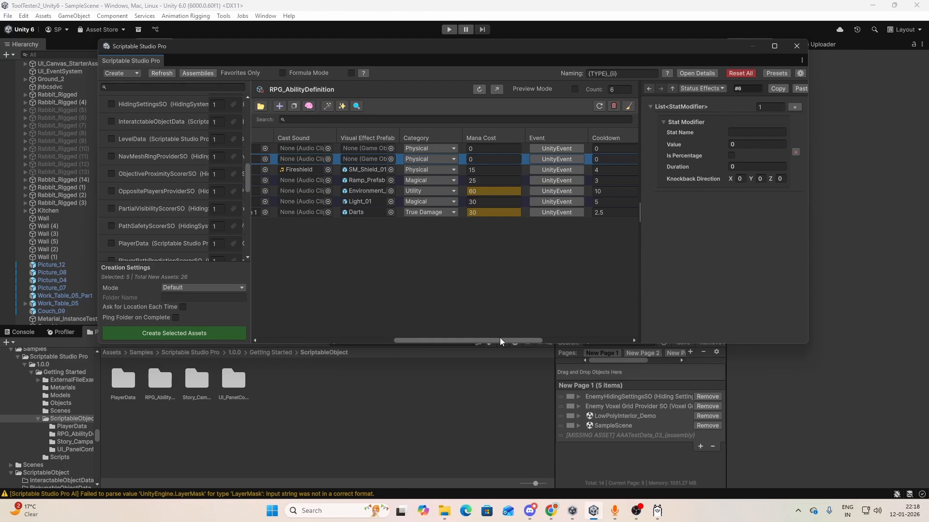
pyautogui.moveTo(500, 338); pyautogui.dragTo(652, 327)
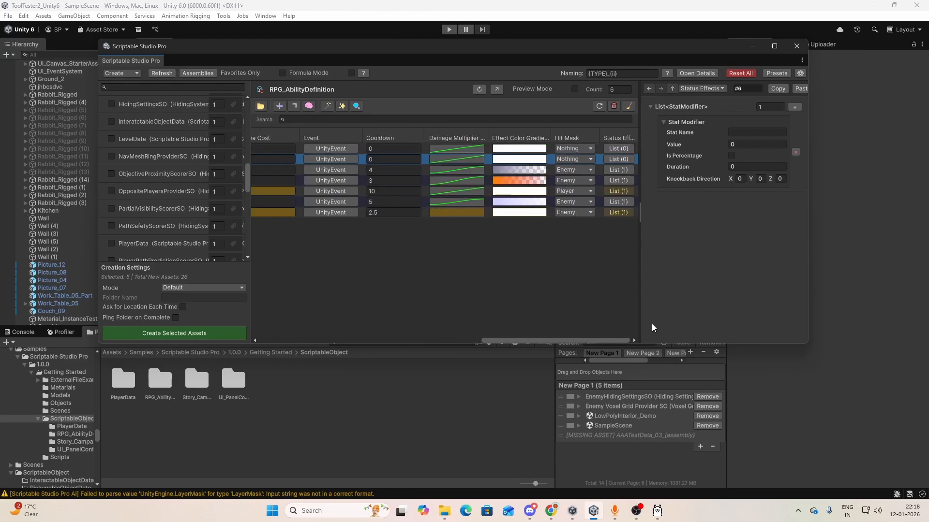
pyautogui.hscroll(-6, 506, 274)
pyautogui.hscroll(6, 506, 274)
pyautogui.hscroll(-6, 506, 274)
pyautogui.hscroll(6, 506, 274)
pyautogui.hotkey('ctrl', 'z')
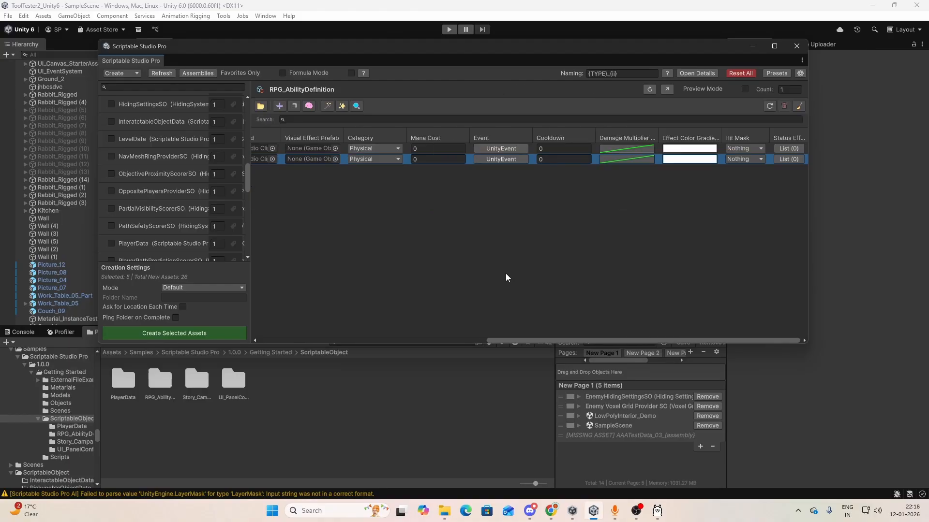
pyautogui.hotkey('ctrl', 'y')
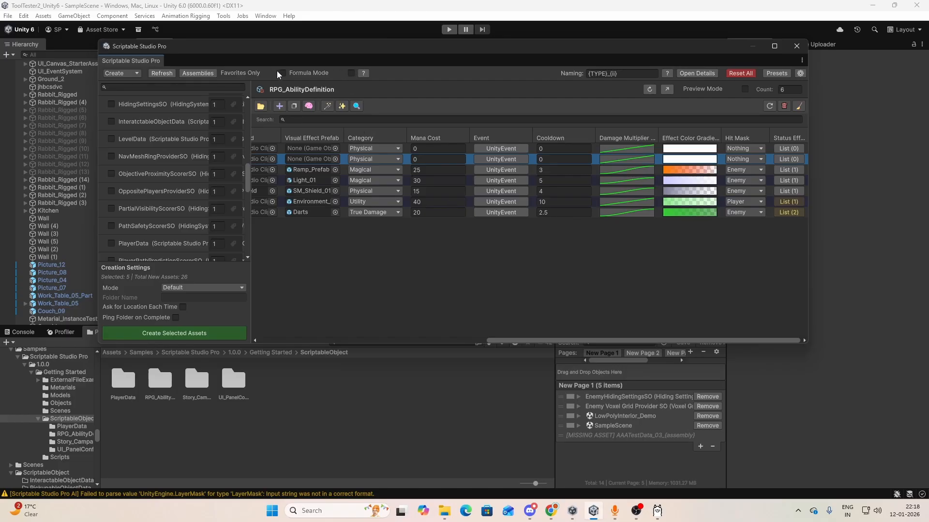
# Mark the DefensivePositionScorerSO type as a favorite in the asset type list.
pyautogui.scroll(5, 189, 158)
pyautogui.click(234, 112)
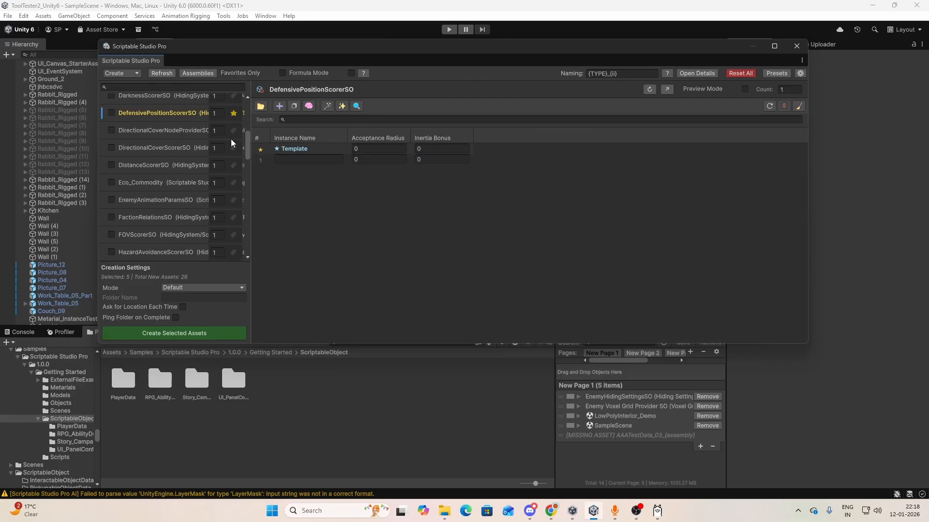
# Toggle the favorites-only filter on and off, and remove DefensivePositionScorerSO from the favorites.
pyautogui.click(282, 73)
pyautogui.click(282, 73)
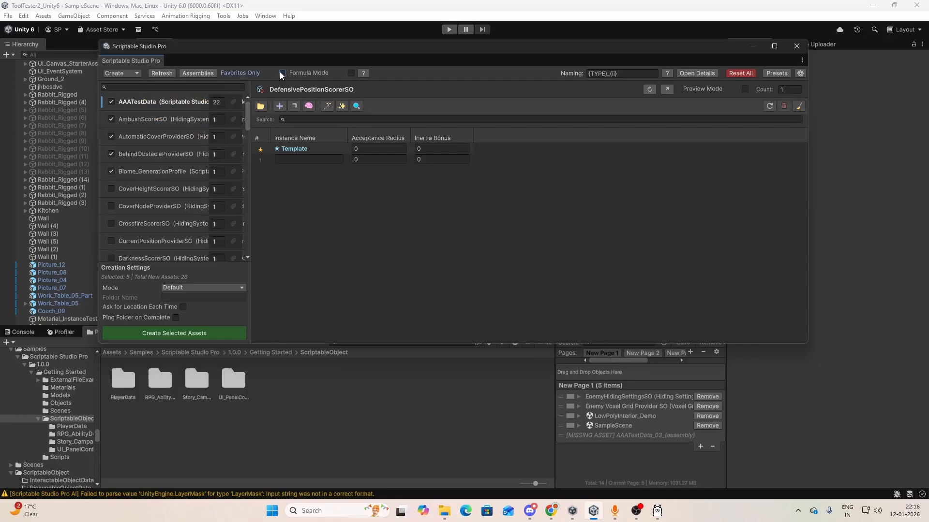
pyautogui.click(233, 122)
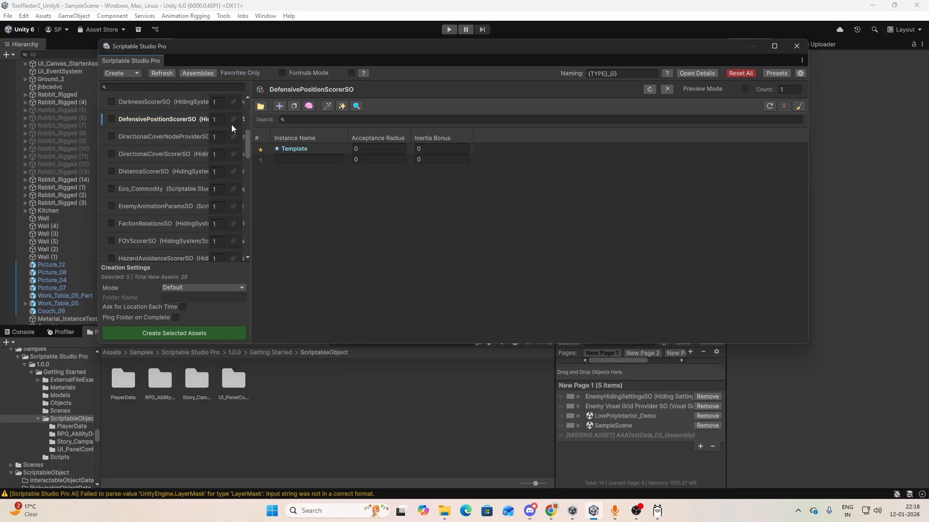
pyautogui.scroll(5, 209, 169)
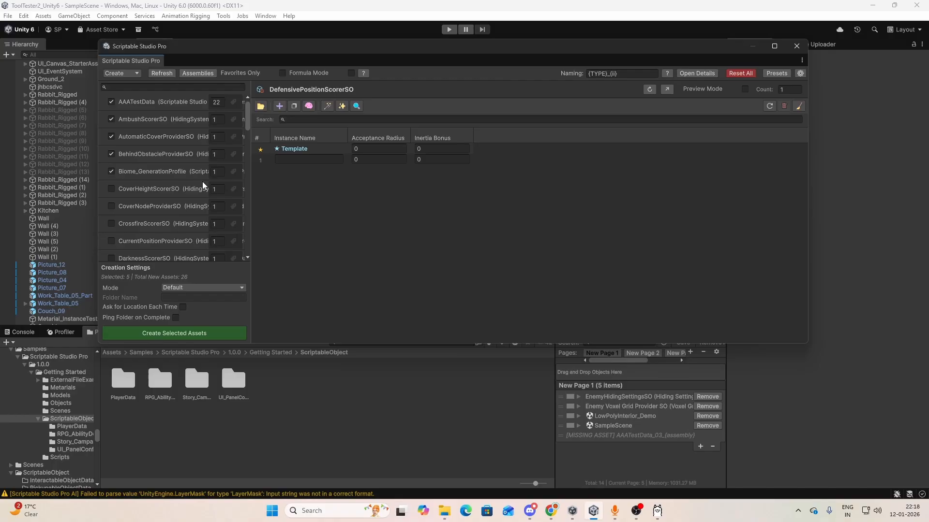
# Switch Scriptable Studio Pro to Edit mode and narrow its window to uncover the Inspector.
pyautogui.click(128, 75)
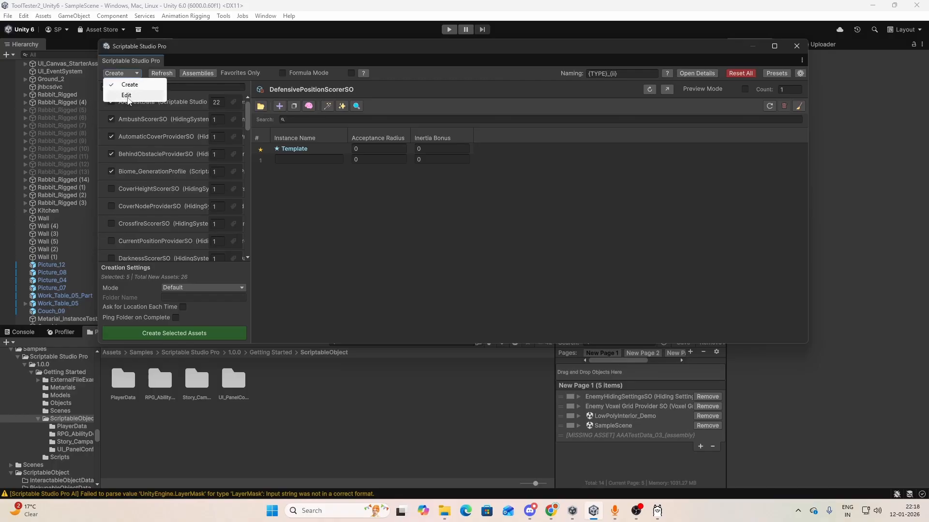
pyautogui.click(127, 95)
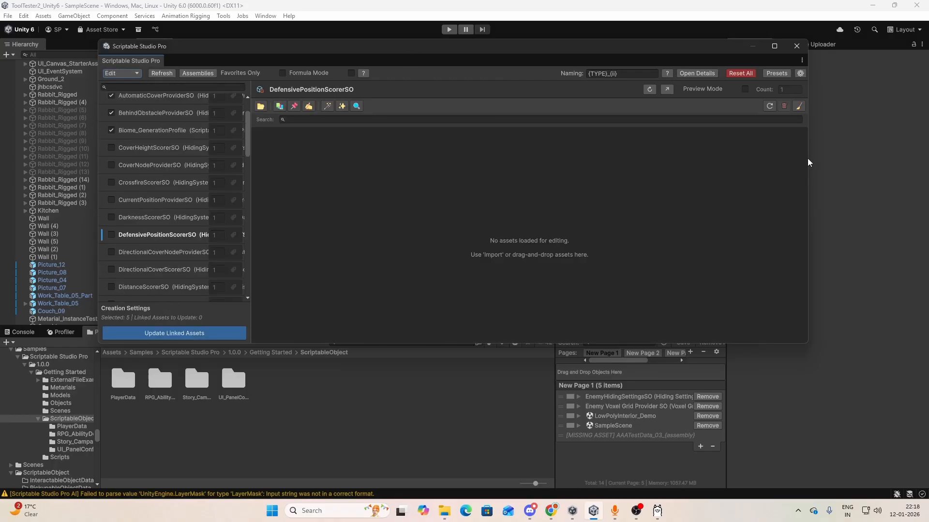
pyautogui.moveTo(807, 157); pyautogui.dragTo(706, 179)
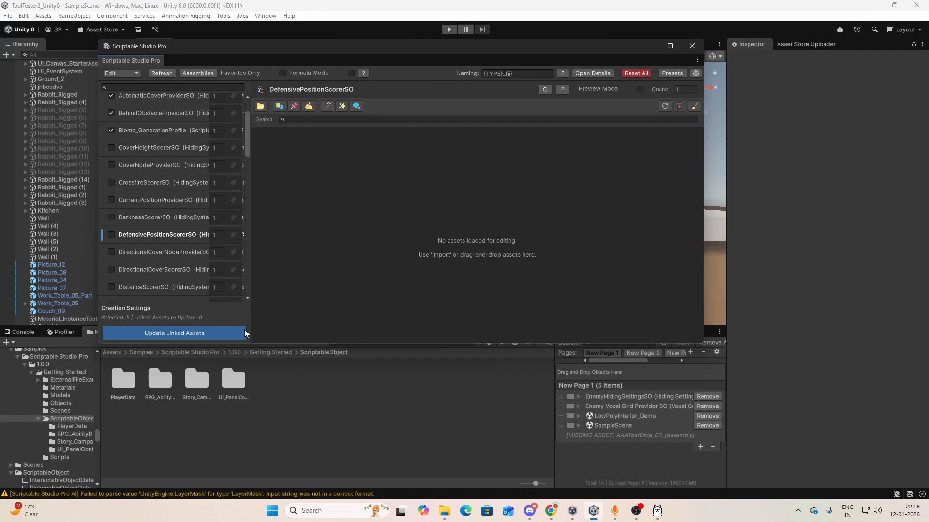
pyautogui.scroll(3, 206, 251)
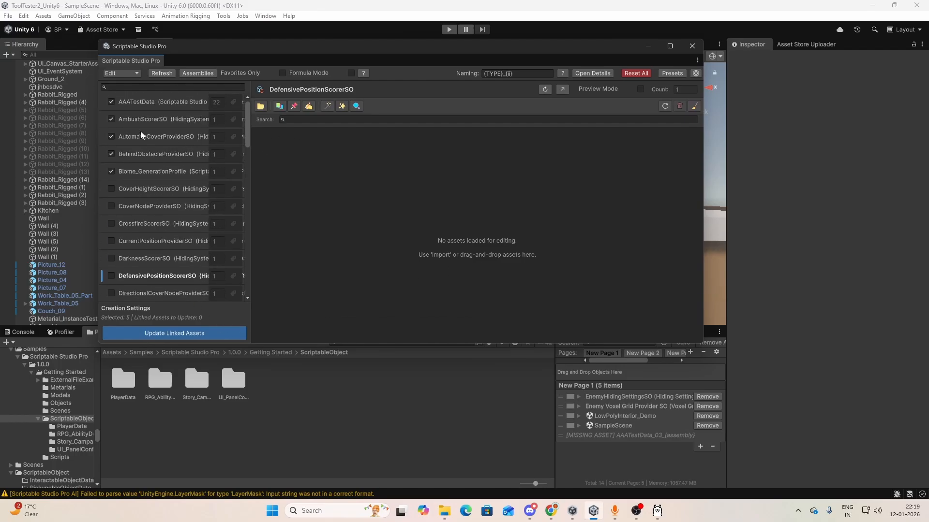
# Return to Create mode and go through the instance tables of the checked types from AAATestData to Biome_GenerationProfile.
pyautogui.click(122, 73)
pyautogui.click(118, 82)
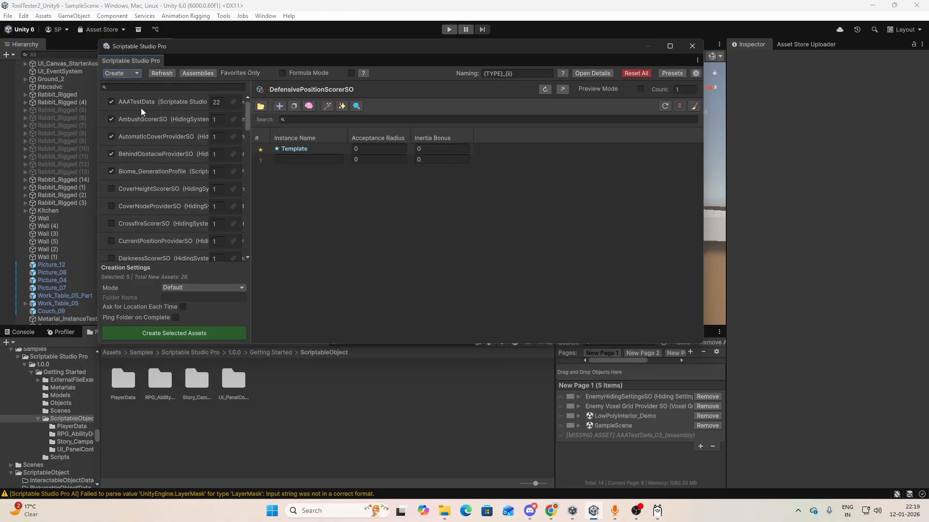
pyautogui.click(142, 101)
pyautogui.click(143, 118)
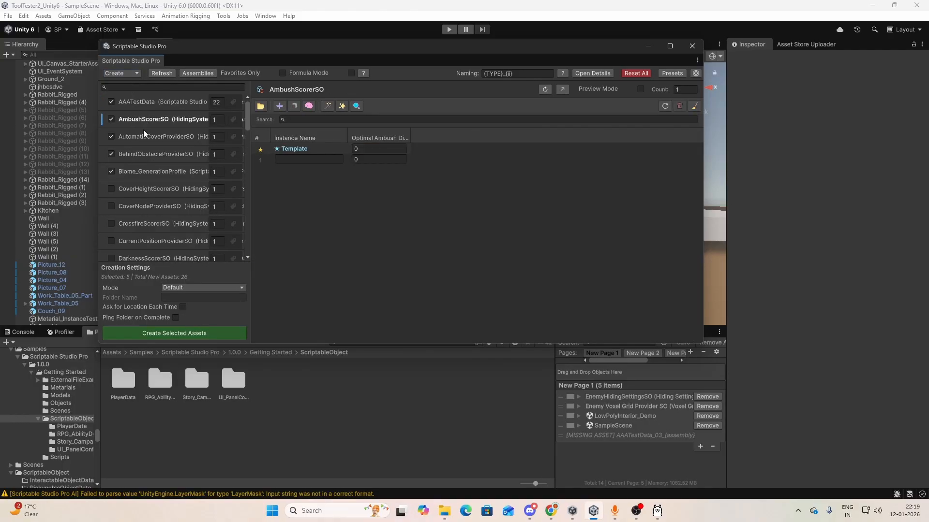
pyautogui.click(143, 134)
pyautogui.click(142, 151)
pyautogui.click(140, 168)
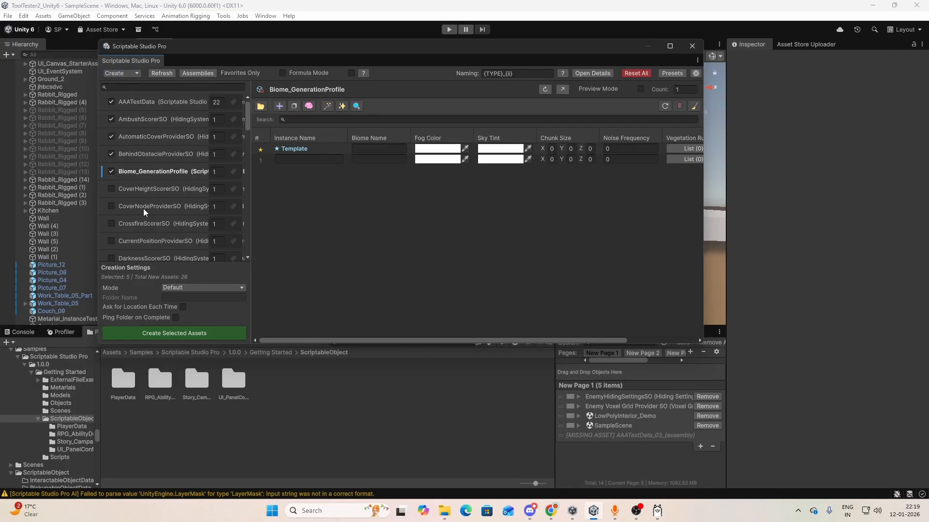
# Set the creation mode to Subfolder Per Type with the folder name {TYPE} and create the selected assets.
pyautogui.click(229, 288)
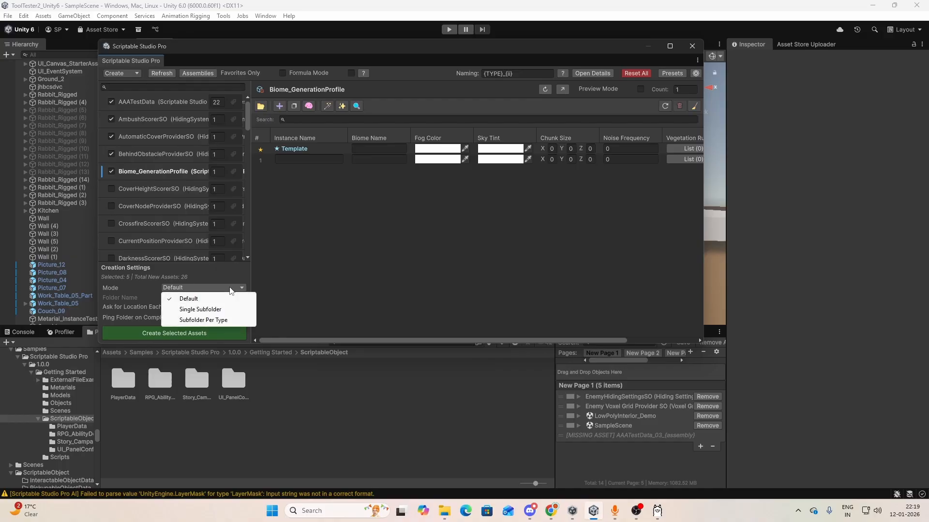
pyautogui.click(191, 320)
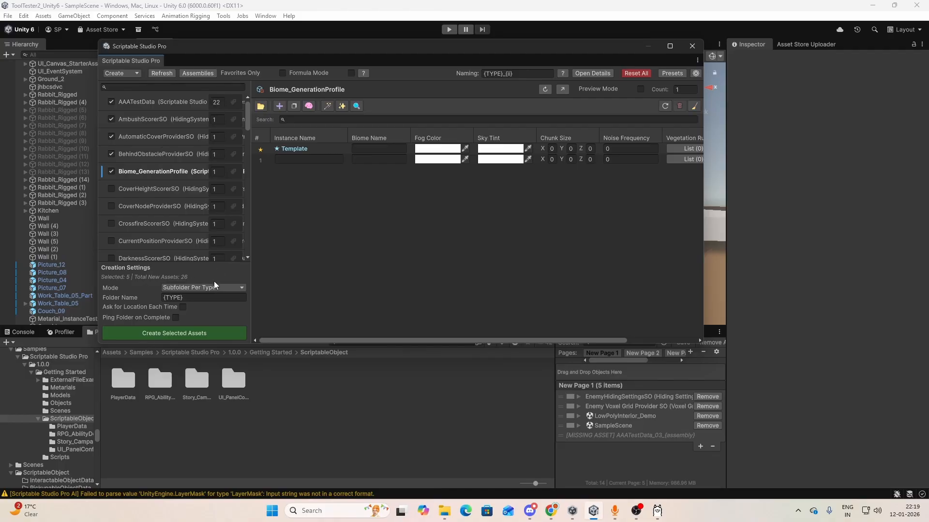
pyautogui.click(173, 333)
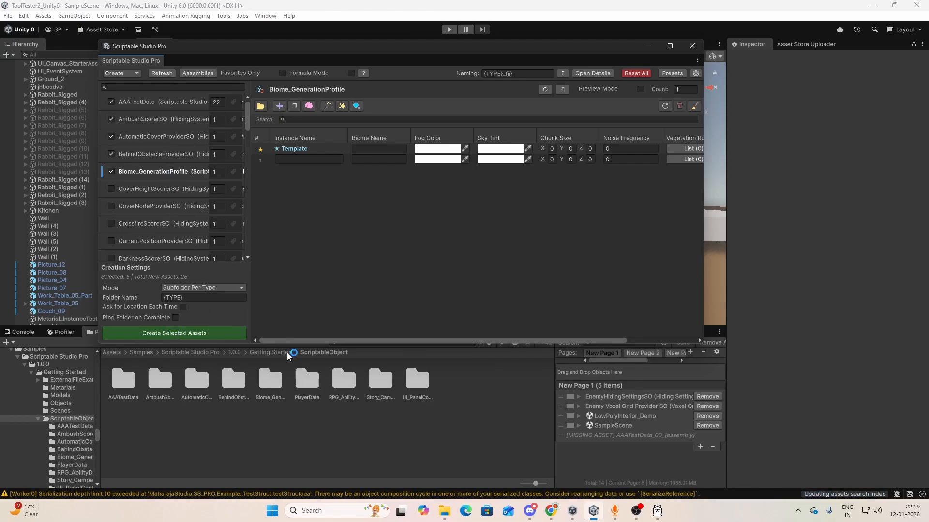
# Open the new AAATestData folder and examine several of the generated assets' properties in the Inspector.
pyautogui.click(125, 390)
pyautogui.doubleClick(125, 390)
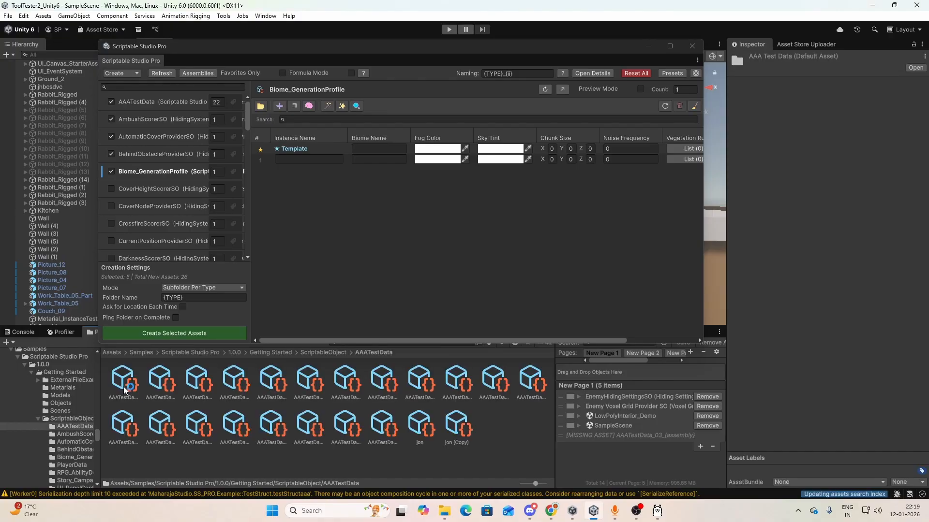
pyautogui.click(135, 382)
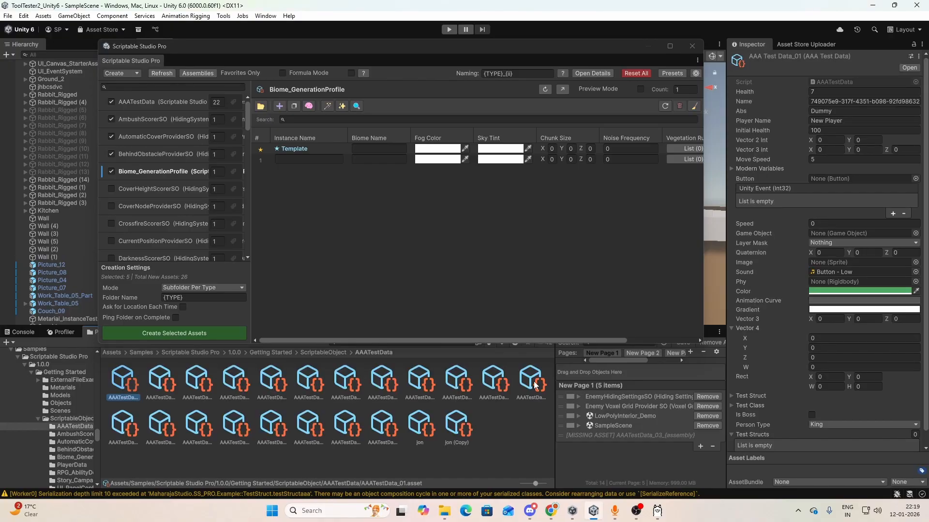
pyautogui.press('Right')
pyautogui.press('Right')
pyautogui.press('Right')
pyautogui.press('Right')
pyautogui.press('Right')
pyautogui.press('Down')
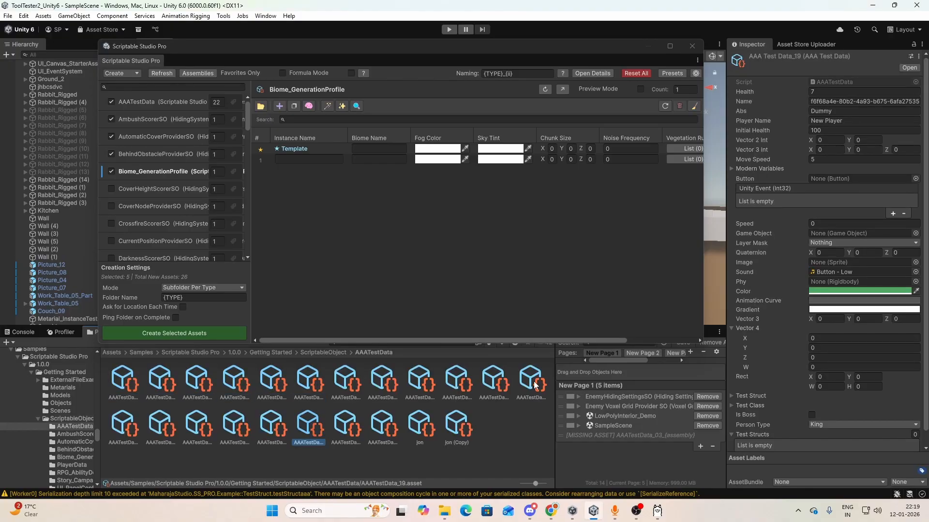
pyautogui.press('Right')
pyautogui.press('Right')
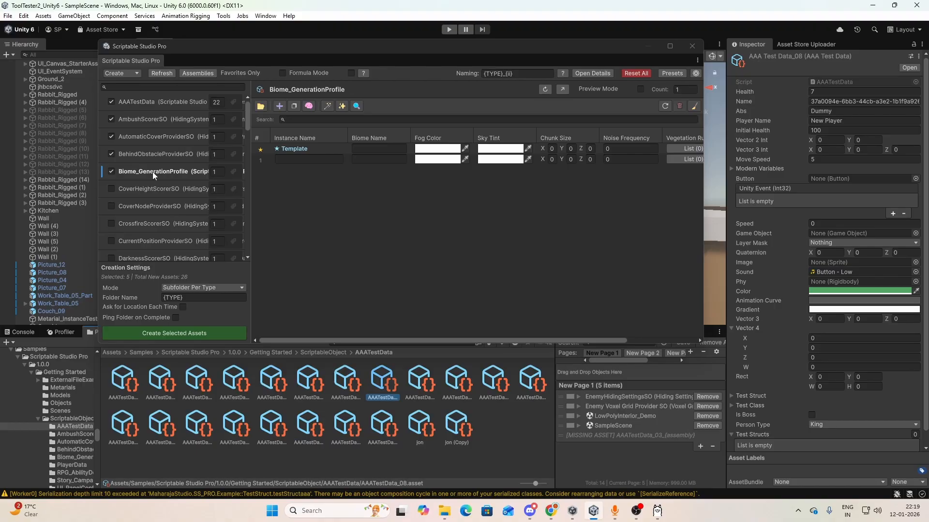
# Add RPG_AbilityDefinition to the types selected for creation and display its instance table.
pyautogui.click(155, 136)
pyautogui.click(155, 120)
pyautogui.click(144, 172)
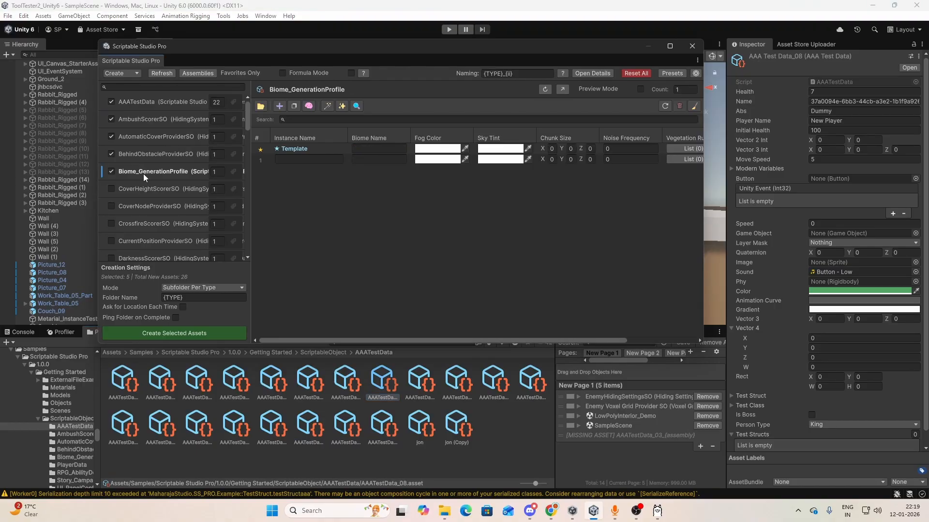
pyautogui.scroll(-9, 150, 194)
pyautogui.scroll(-9, 149, 193)
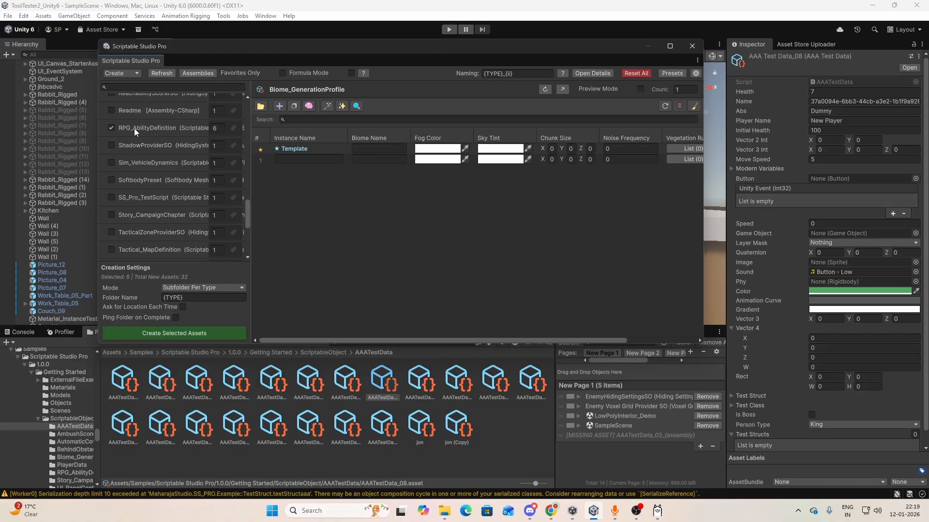
pyautogui.click(135, 128)
# Deselect the five types from AAATestData to Biome_GenerationProfile, keeping only RPG_AbilityDefinition selected, and show its table.
pyautogui.scroll(9, 148, 155)
pyautogui.scroll(8, 148, 155)
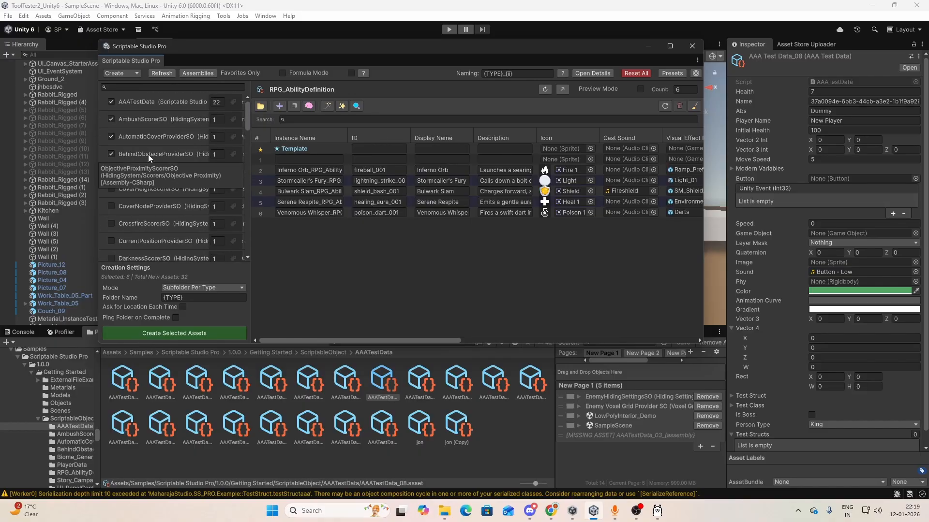
pyautogui.click(113, 106)
pyautogui.click(112, 103)
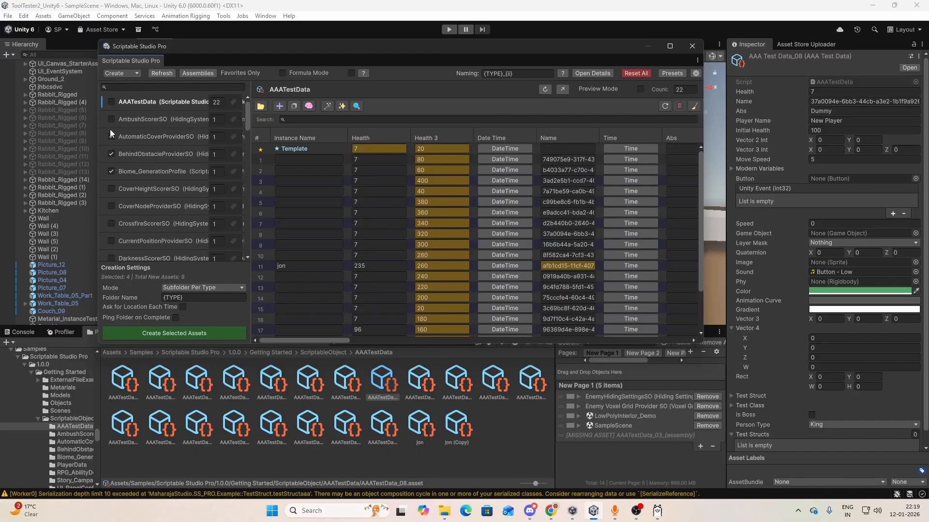
pyautogui.click(112, 154)
pyautogui.click(112, 172)
pyautogui.scroll(-15, 147, 168)
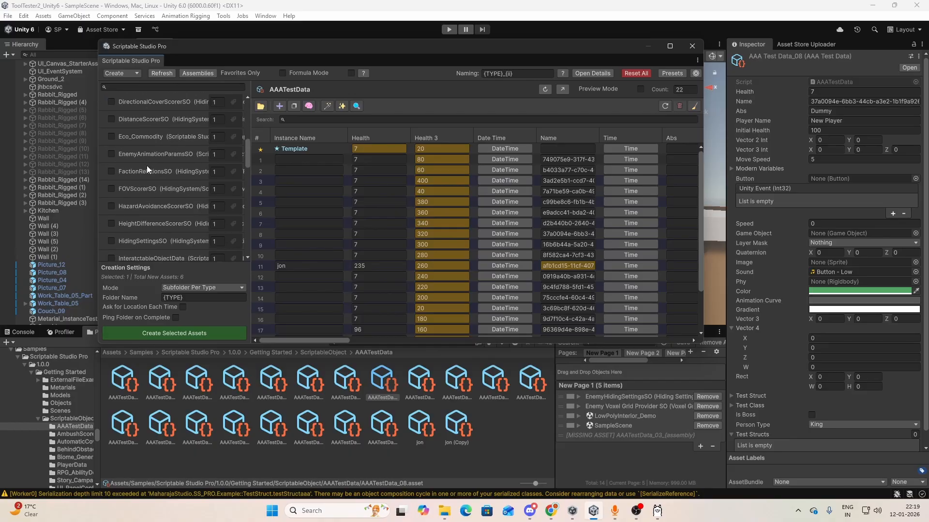
pyautogui.scroll(-5, 147, 165)
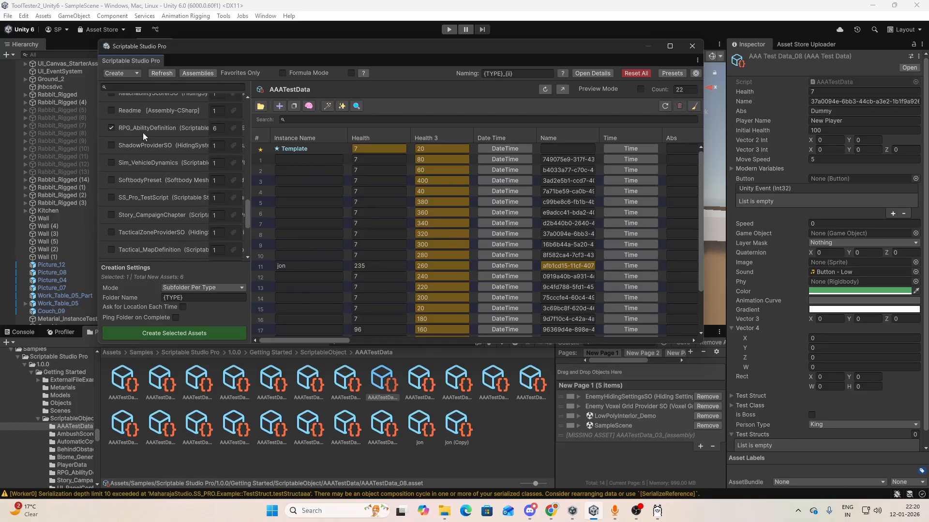
pyautogui.click(144, 128)
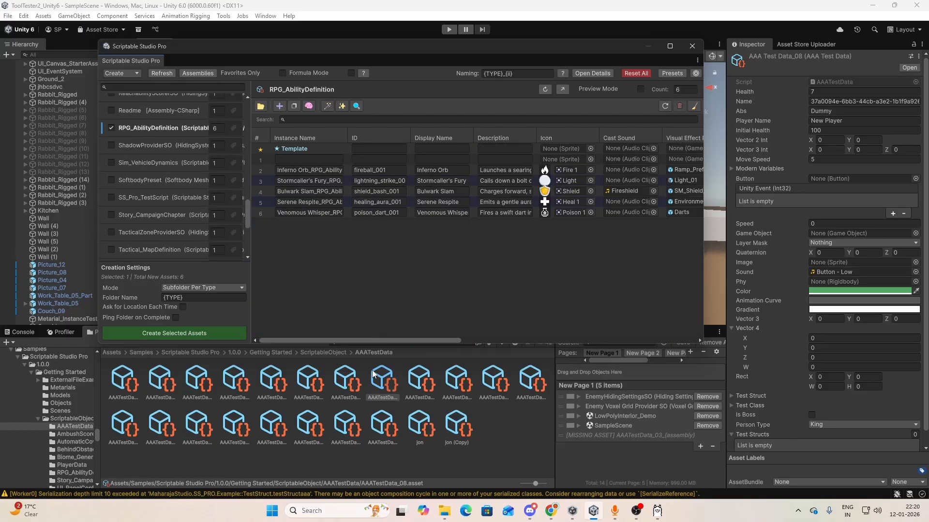
# Create the RPG_AbilityDefinition assets inside the ScriptableObject folder using Single Subfolder mode with the folder name New Assets.
pyautogui.click(323, 352)
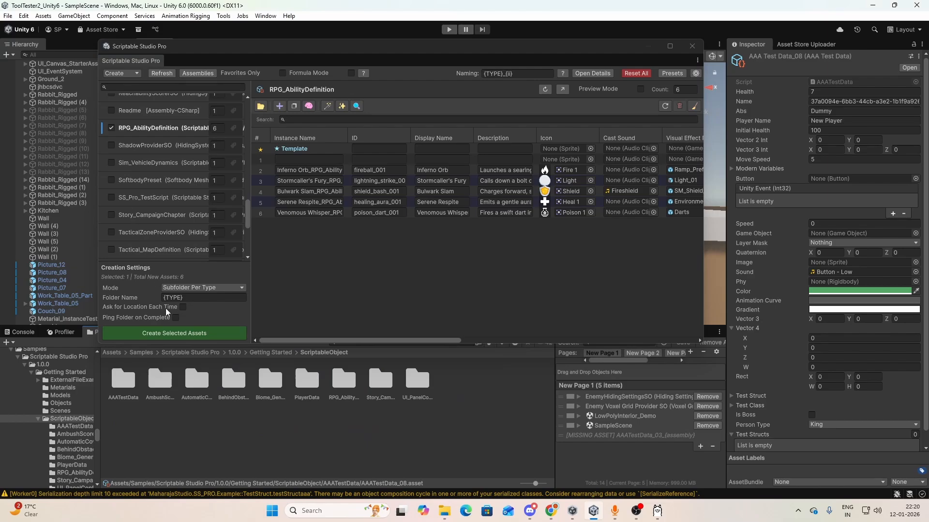
pyautogui.click(178, 289)
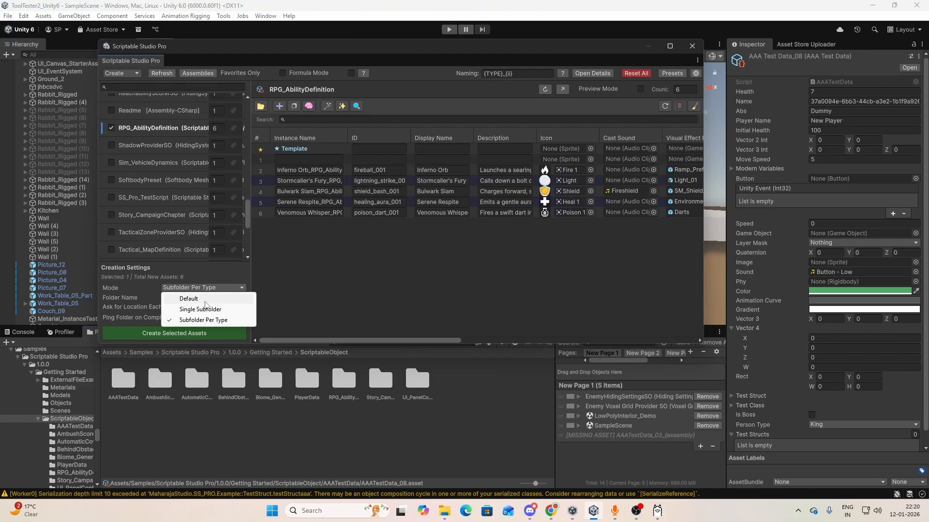
pyautogui.click(200, 309)
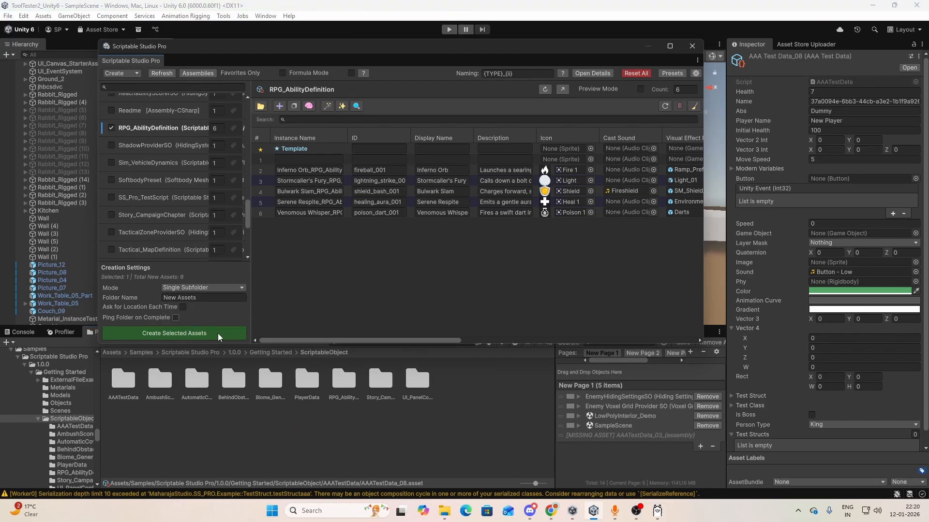
pyautogui.click(185, 333)
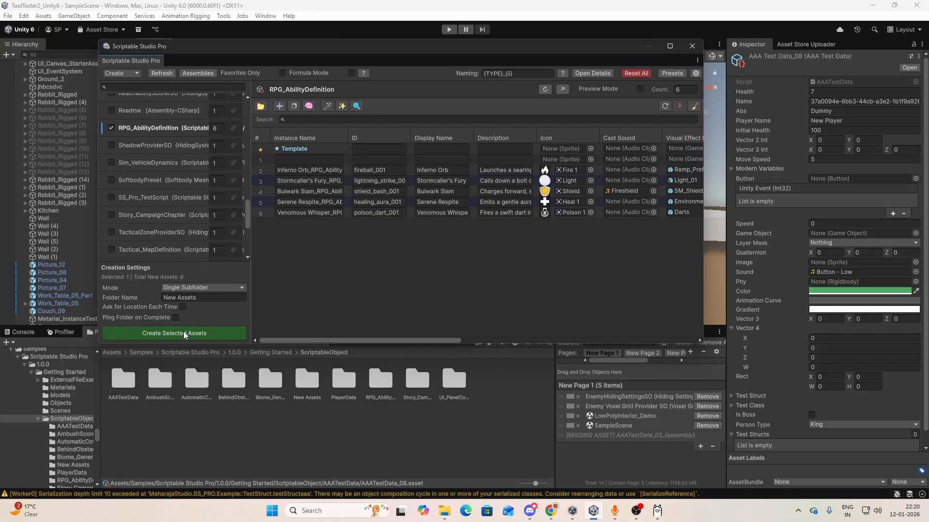
# Open the New Assets folder and examine each generated ability asset's properties, from Bulwark Slam to Venomous Whisper.
pyautogui.doubleClick(309, 382)
pyautogui.click(124, 381)
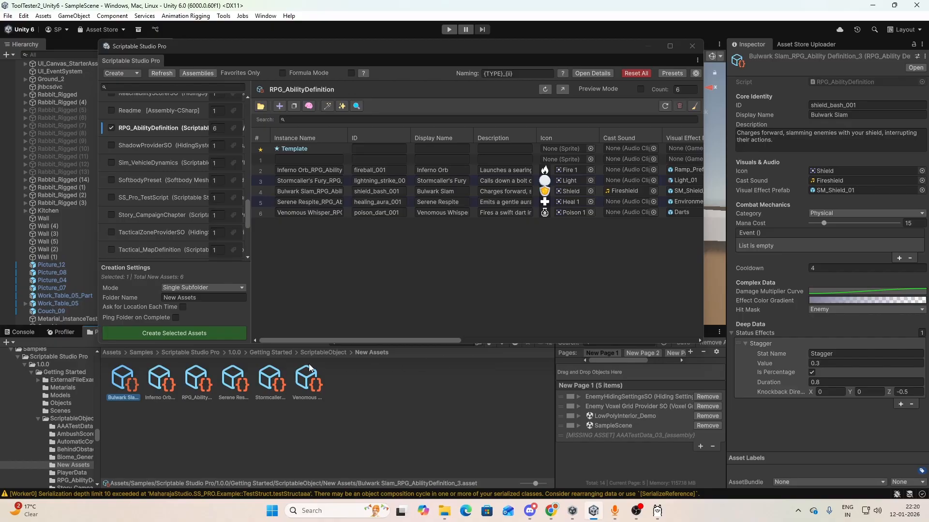
pyautogui.press('Right')
pyautogui.press('Right')
pyautogui.press('Right')
pyautogui.press('Right')
pyautogui.press('Right')
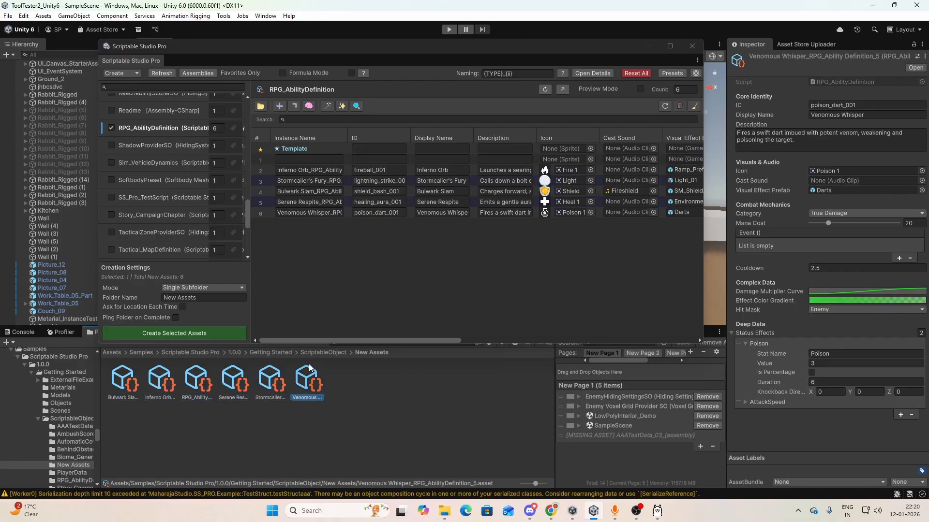
pyautogui.press('Left')
pyautogui.press('Left')
pyautogui.press('Left')
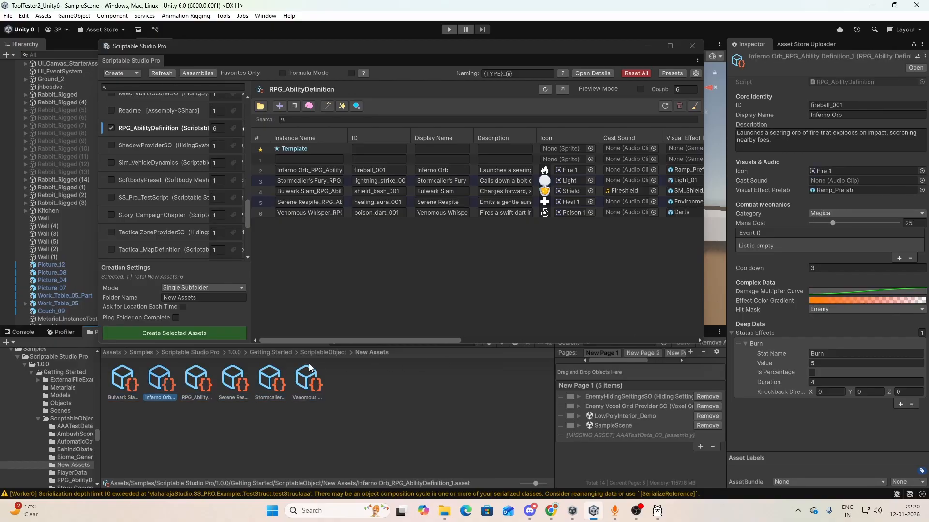
pyautogui.press('Right')
pyautogui.press('Right')
pyautogui.press('Right')
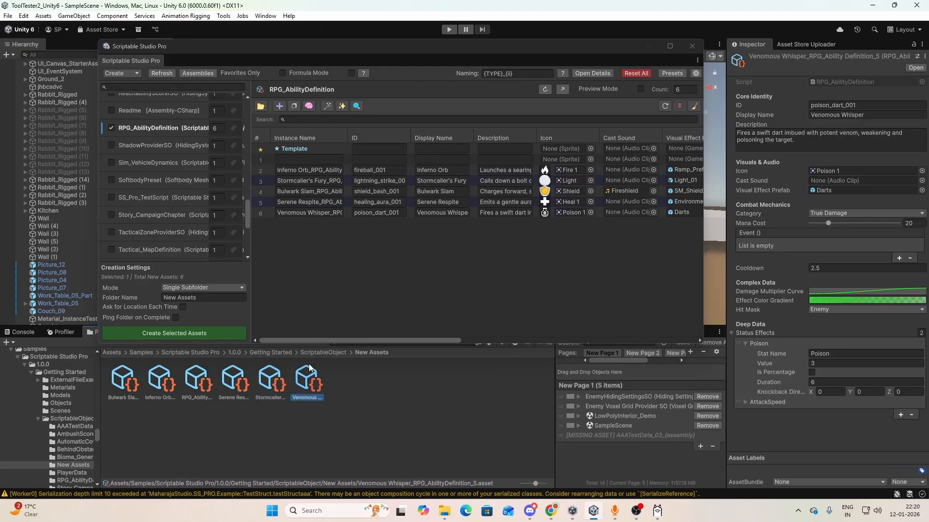
pyautogui.press('Left')
pyautogui.press('Left')
pyautogui.press('Left')
pyautogui.press('Right')
pyautogui.press('Right')
pyautogui.press('Right')
pyautogui.press('Left')
pyautogui.press('Left')
pyautogui.press('Left')
pyautogui.press('Left')
pyautogui.press('Left')
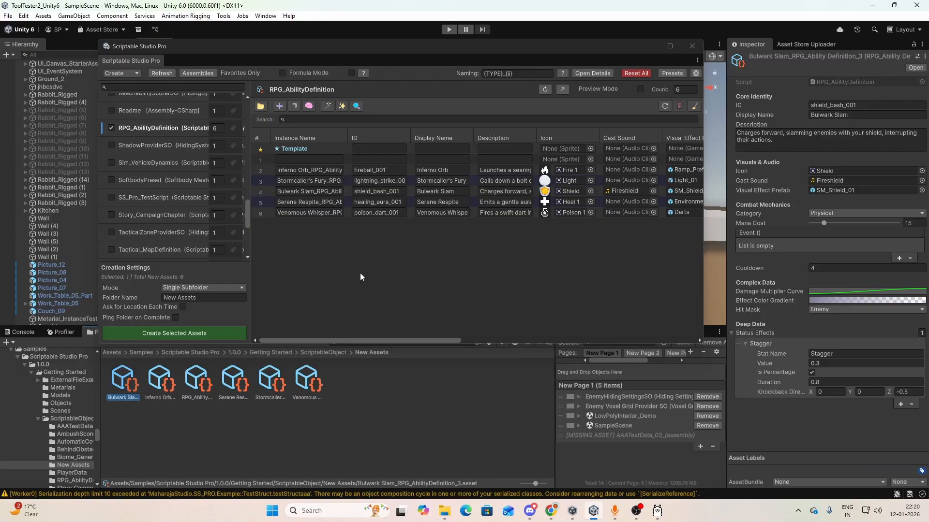
pyautogui.hscroll(5, 336, 269)
pyautogui.hscroll(5, 337, 271)
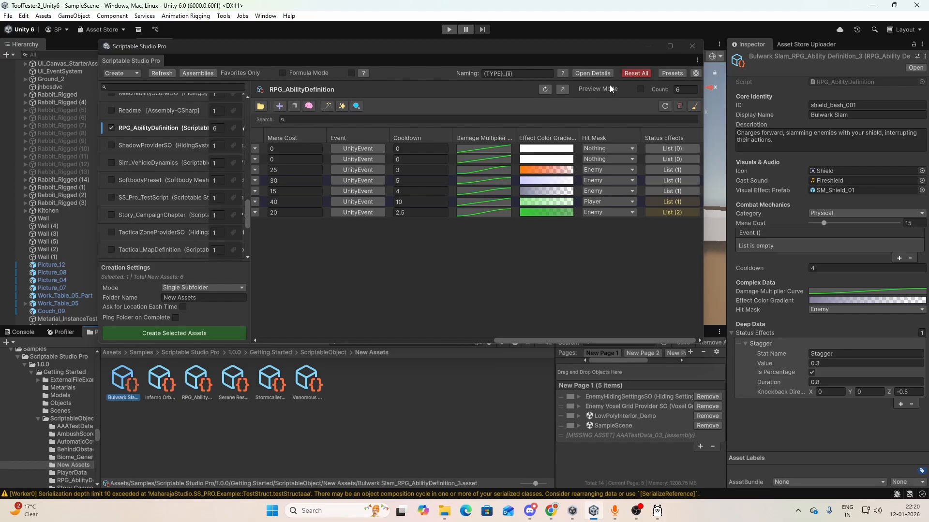
pyautogui.click(634, 73)
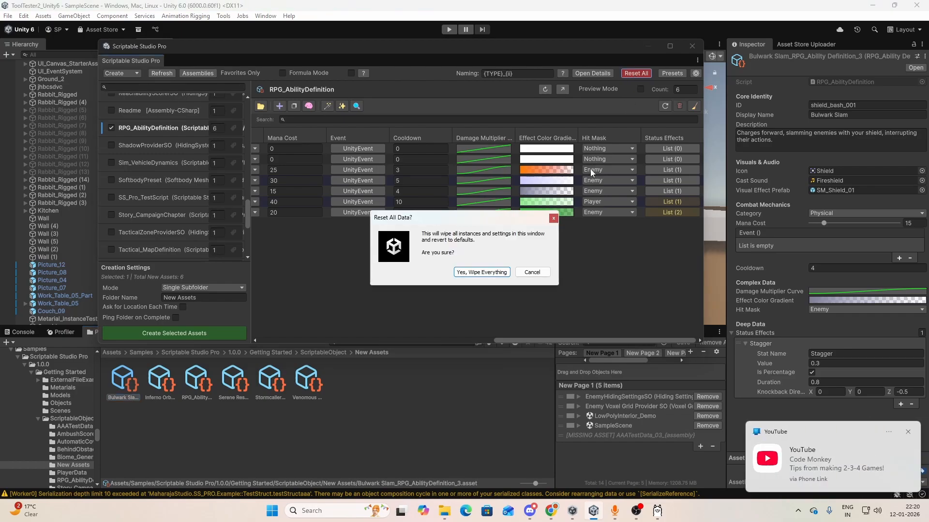
pyautogui.click(536, 272)
# Switch to Edit mode and import the Serene Respite, Stormcaller's Fury and Venomous Whisper assets into the RPG_AbilityDefinition table.
pyautogui.click(123, 73)
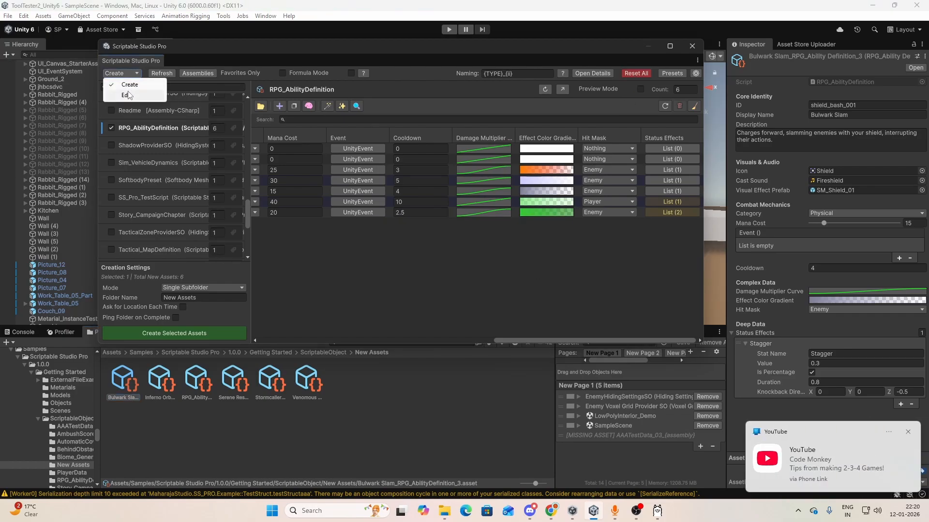
pyautogui.click(133, 95)
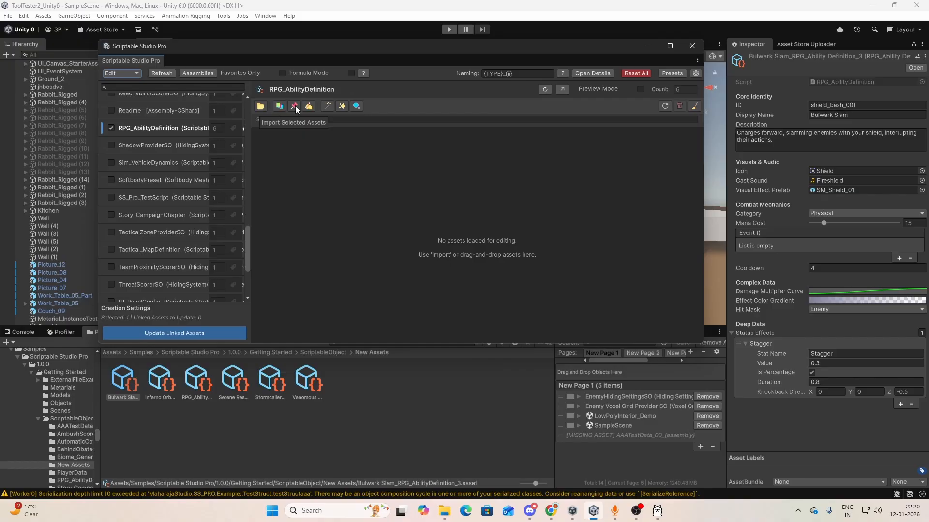
pyautogui.click(234, 382)
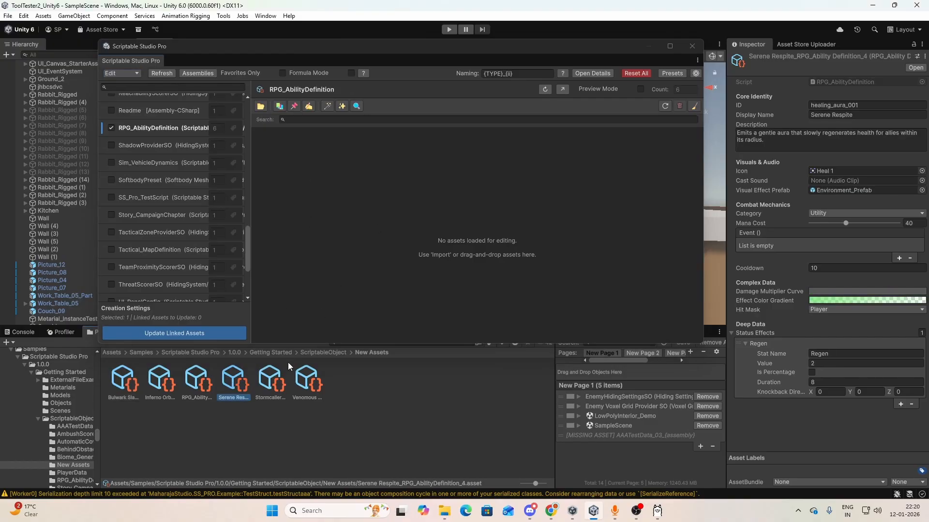
pyautogui.keyDown('shift'); pyautogui.click(308, 382); pyautogui.keyUp('shift')
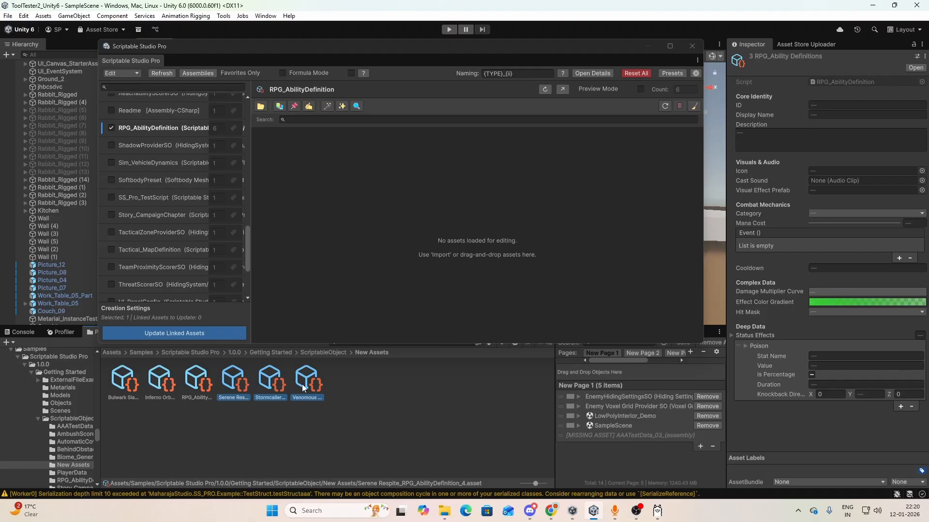
pyautogui.click(293, 106)
pyautogui.hscroll(6, 355, 264)
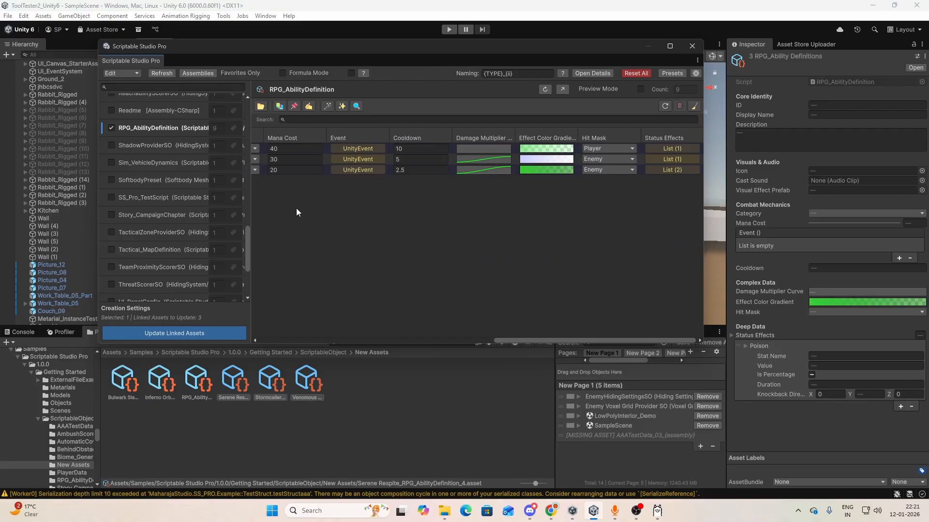
pyautogui.hscroll(-6, 296, 208)
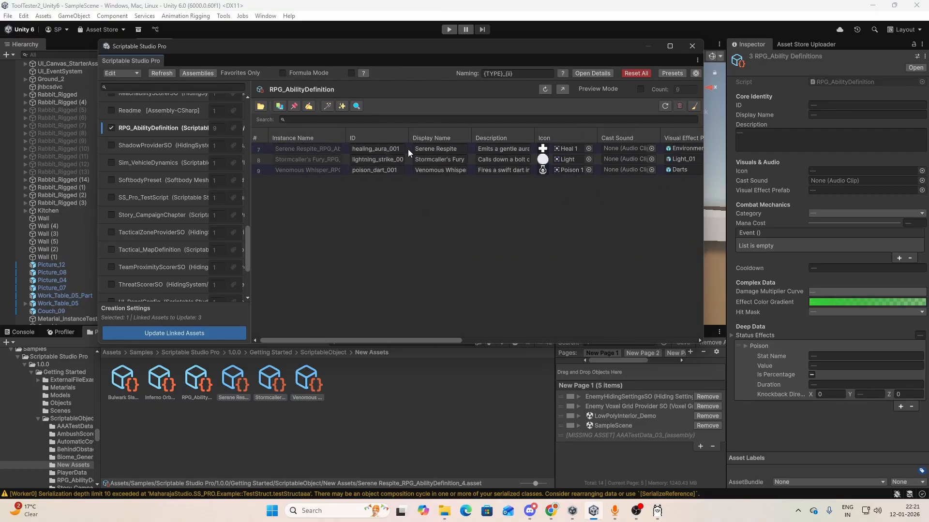
# Widen the table's ID column and set the naming pattern to King_{TYPE}_{i}.
pyautogui.moveTo(408, 138); pyautogui.dragTo(430, 138)
pyautogui.click(305, 171)
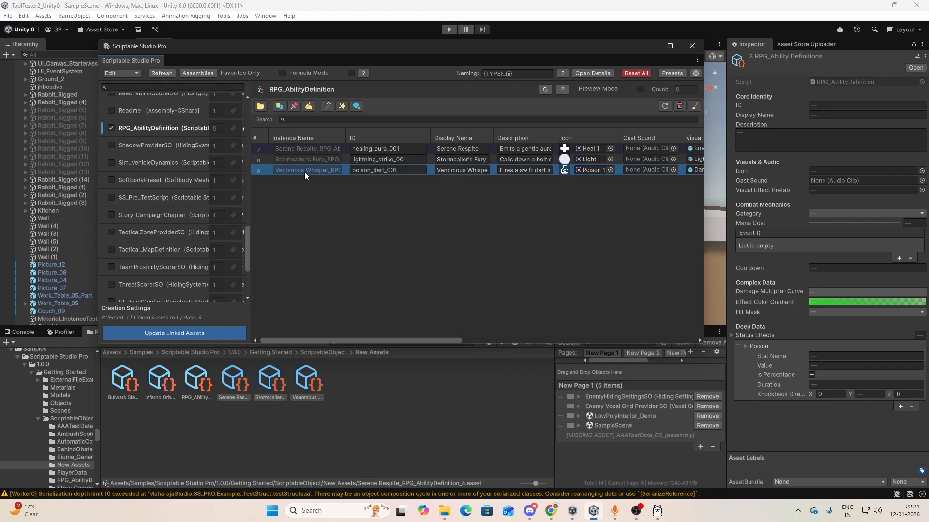
pyautogui.hscroll(3, 305, 173)
pyautogui.hscroll(-3, 303, 168)
pyautogui.click(484, 73)
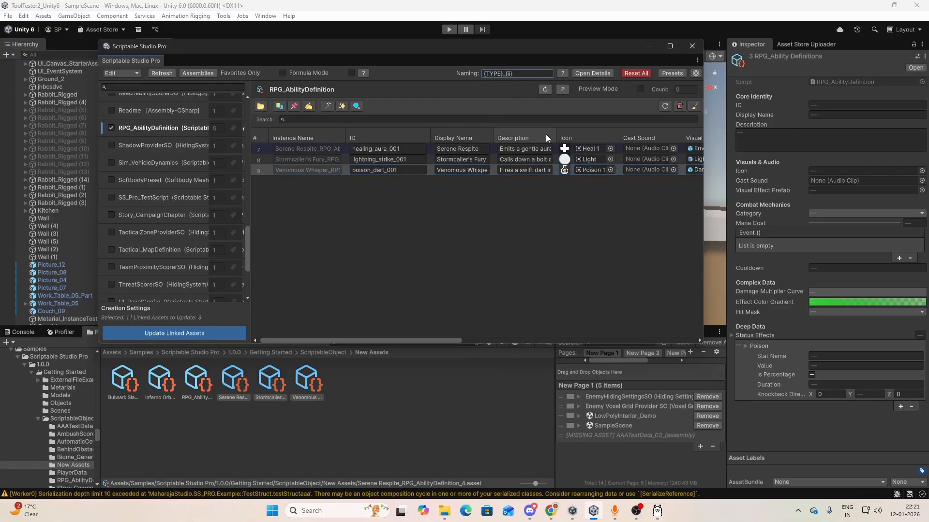
pyautogui.write('King_')
pyautogui.press('Return')
# Batch rename only the Venomous Whisper asset file using the King_{TYPE}_{i} pattern.
pyautogui.click(268, 171)
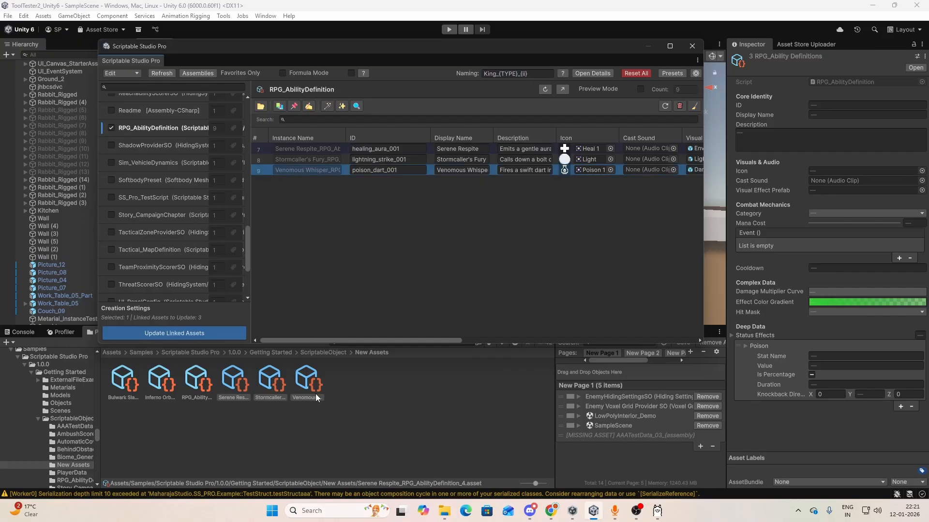
pyautogui.click(326, 411)
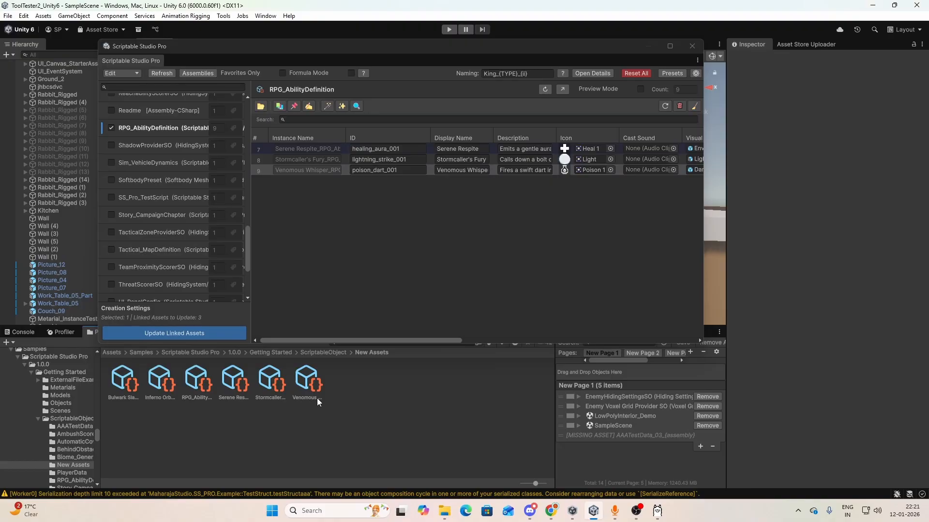
pyautogui.click(267, 170)
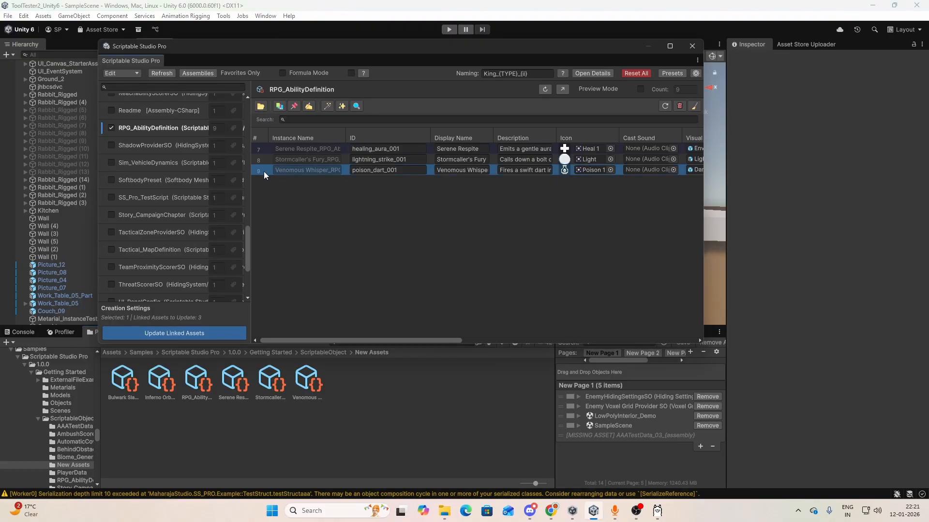
pyautogui.click(309, 107)
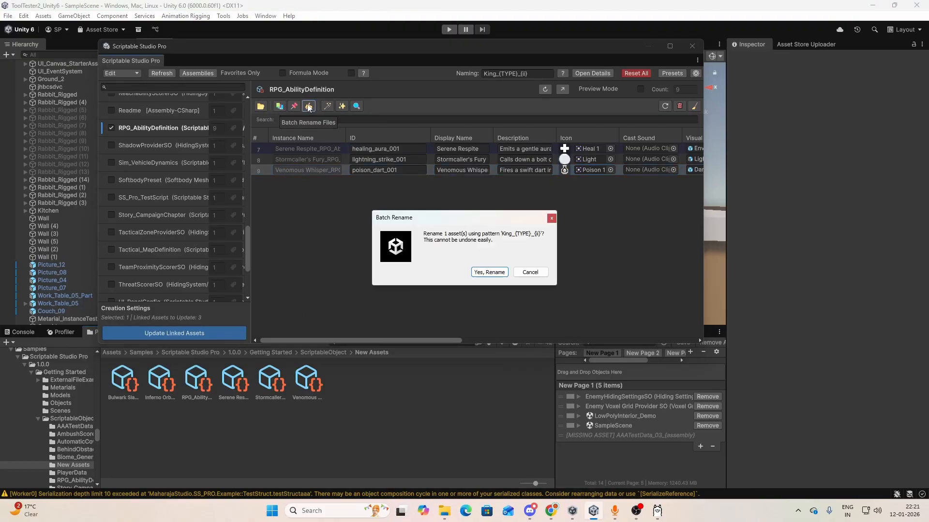
pyautogui.click(493, 282)
pyautogui.click(271, 172)
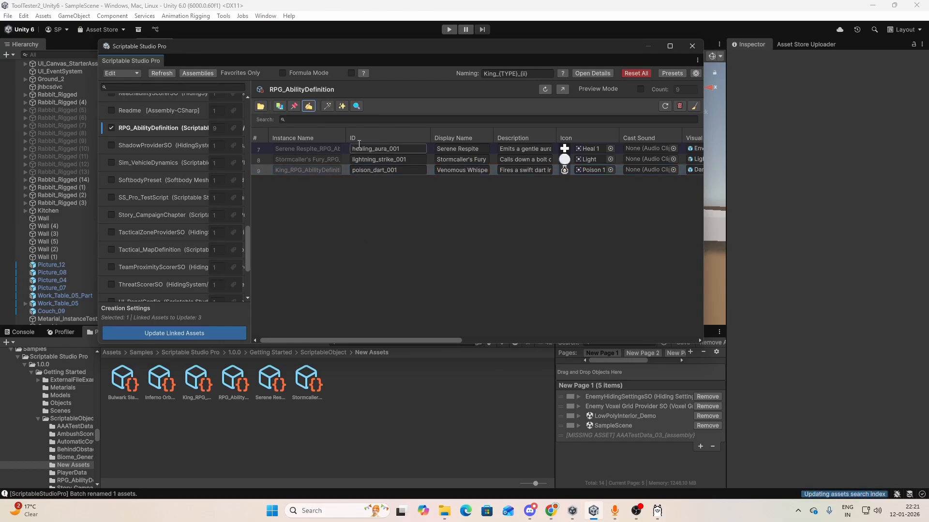
# Widen the Instance Name column and shorten the Stormcaller's Fury ID to lightning.
pyautogui.hscroll(5, 407, 289)
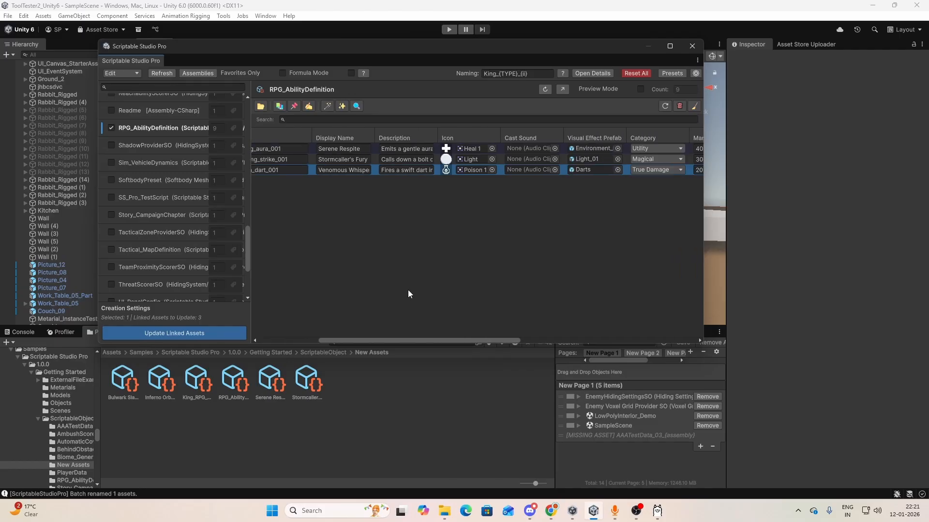
pyautogui.hscroll(-5, 408, 292)
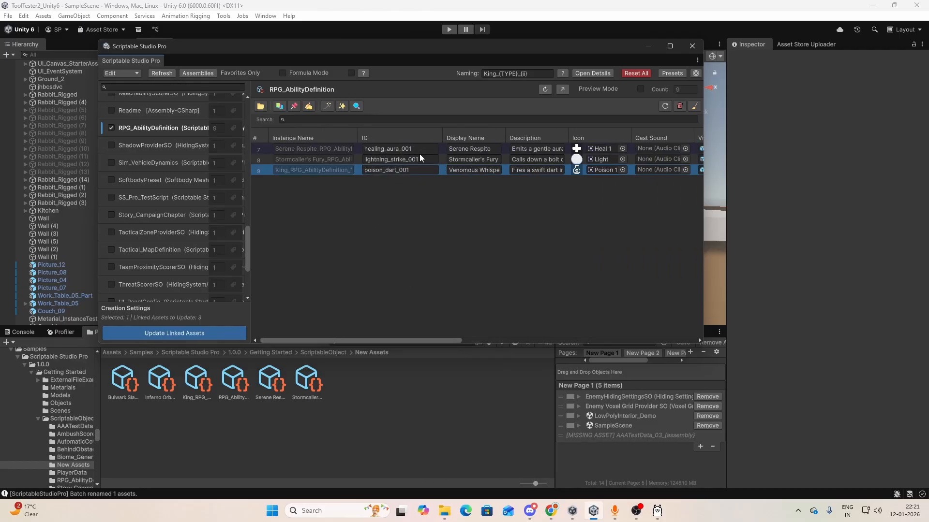
pyautogui.click(421, 158)
pyautogui.click(422, 158)
pyautogui.press('BackSpace')
pyautogui.press('BackSpace')
pyautogui.press('BackSpace')
pyautogui.press('BackSpace')
pyautogui.press('BackSpace')
pyautogui.press('BackSpace')
pyautogui.press('BackSpace')
pyautogui.press('BackSpace')
pyautogui.press('BackSpace')
pyautogui.press('BackSpace')
pyautogui.press('BackSpace')
pyautogui.press('Return')
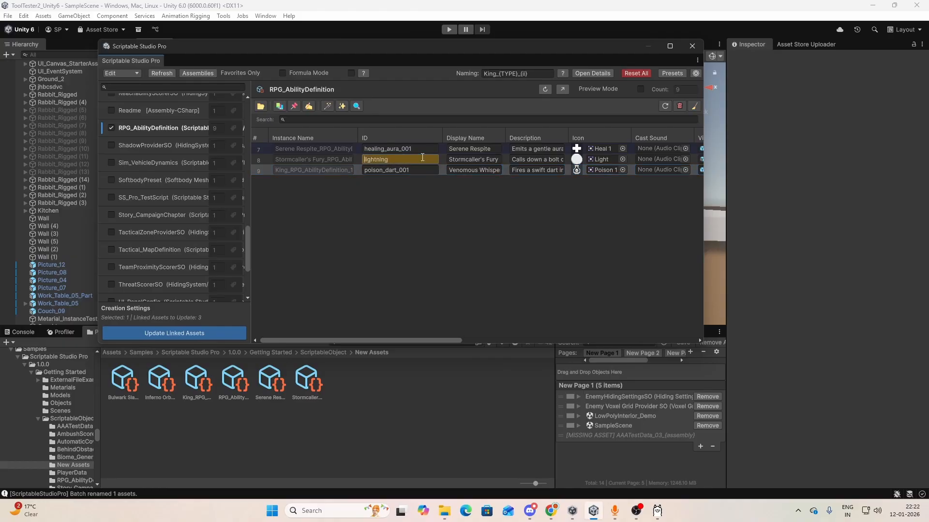
# Shorten the Serene Respite ID to healing.
pyautogui.click(421, 150)
pyautogui.press('BackSpace')
pyautogui.press('BackSpace')
pyautogui.press('BackSpace')
pyautogui.press('BackSpace')
pyautogui.press('BackSpace')
pyautogui.press('BackSpace')
pyautogui.press('BackSpace')
pyautogui.press('BackSpace')
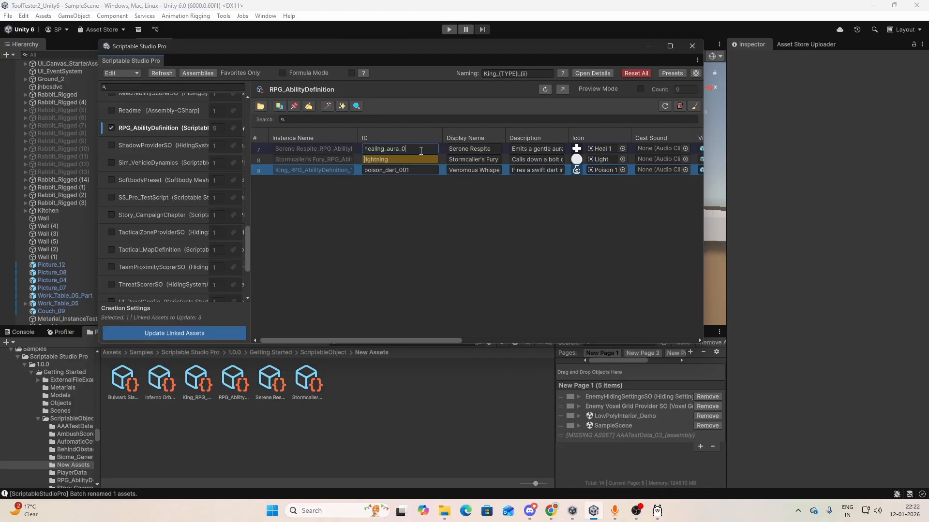
pyautogui.press('Return')
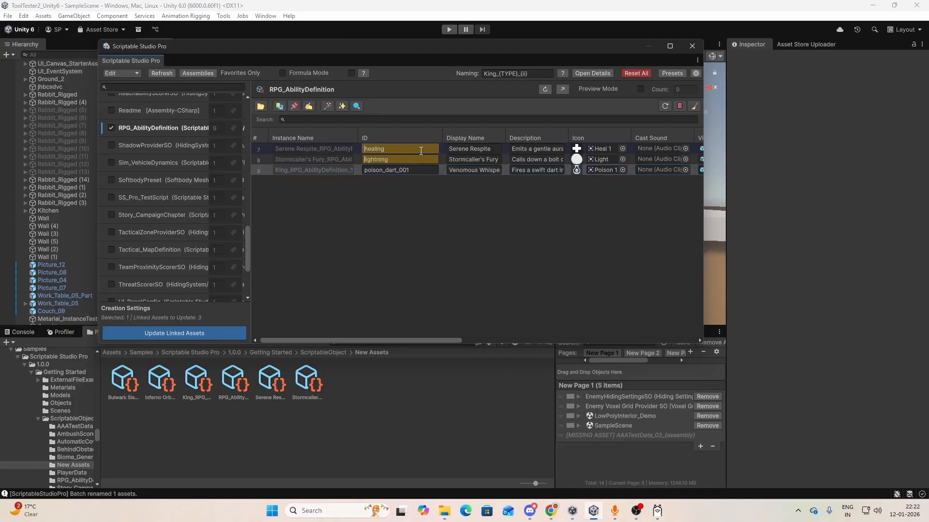
# Set the icon sprite of Stormcaller's Fury to List and that of Serene Respite to Heart (Big) - Red.
pyautogui.click(623, 159)
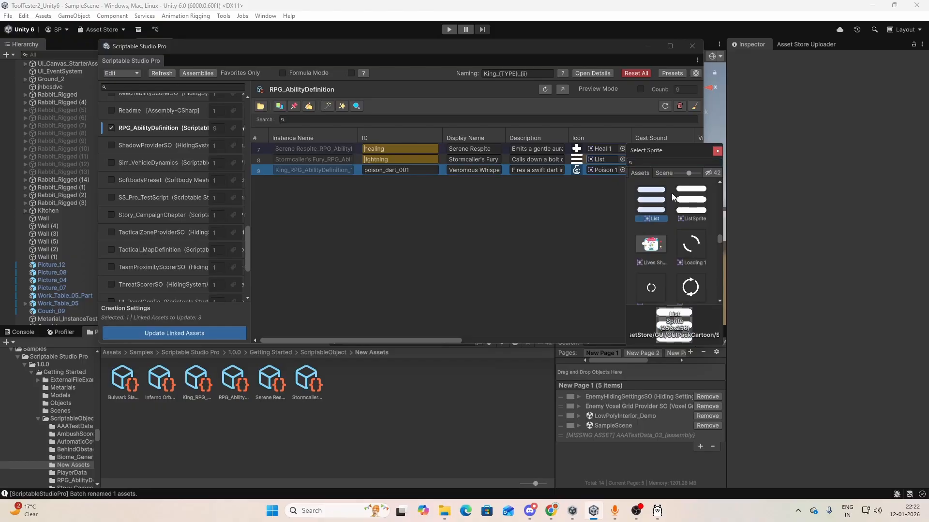
pyautogui.doubleClick(658, 205)
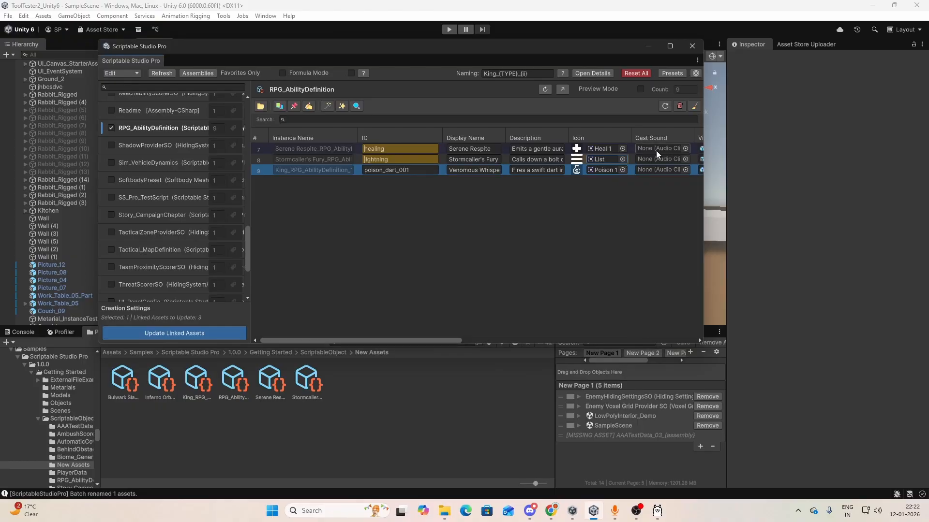
pyautogui.click(622, 148)
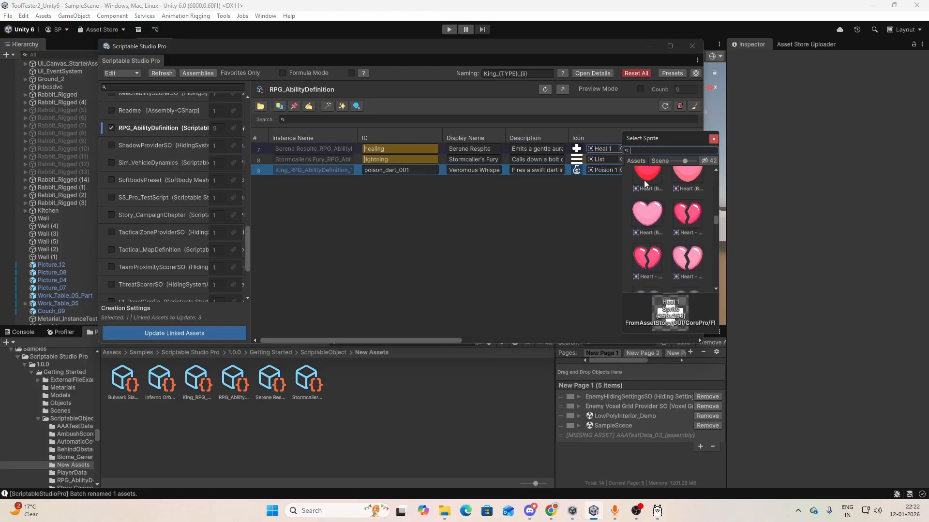
pyautogui.click(644, 184)
pyautogui.click(714, 139)
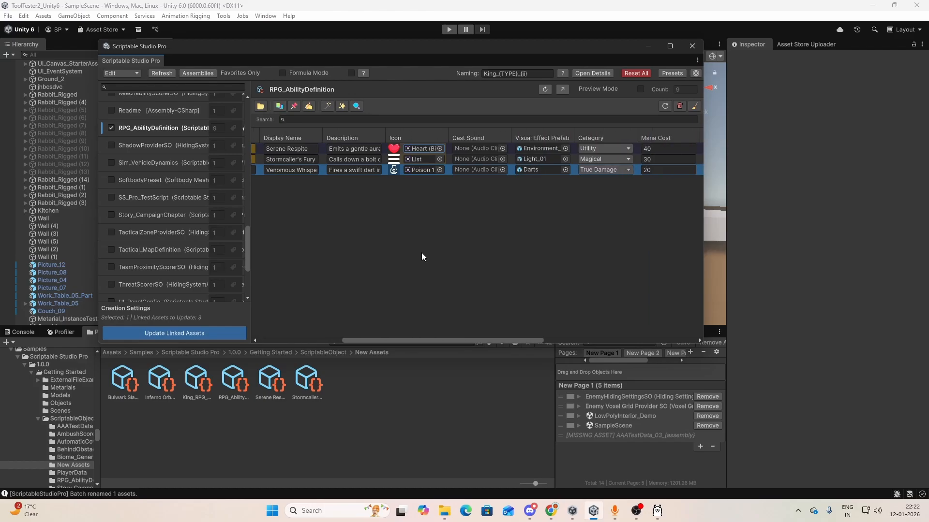
# Inspect the Stormcaller's Fury and Serene Respite assets, and write the table's edits to the linked assets.
pyautogui.click(307, 381)
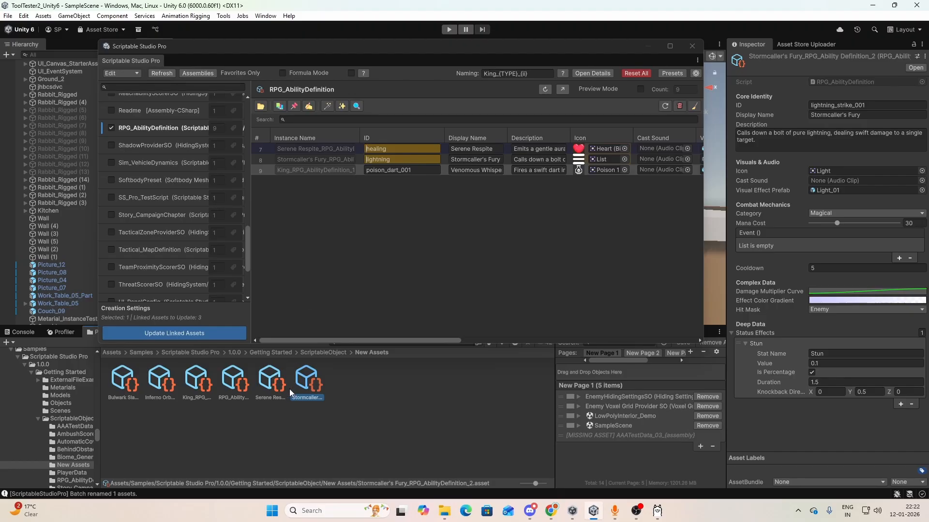
pyautogui.click(268, 389)
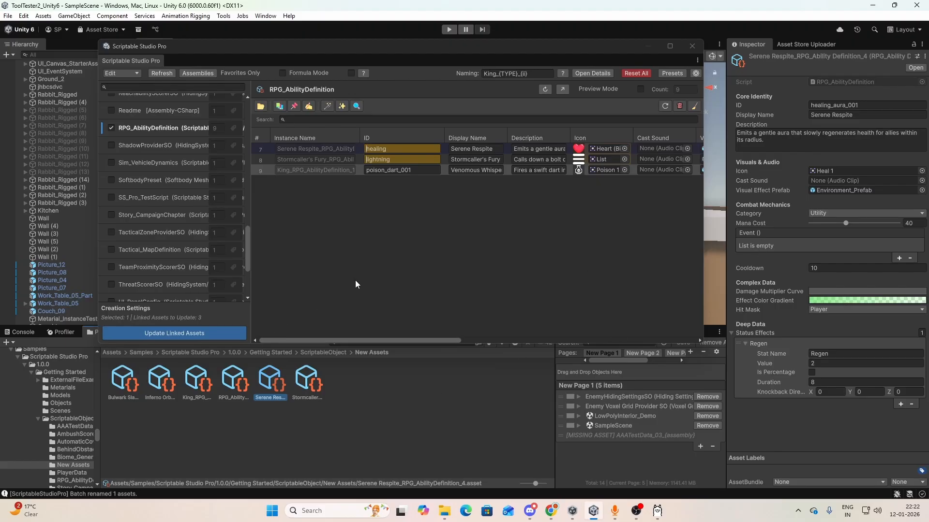
pyautogui.hscroll(5, 356, 281)
pyautogui.hscroll(-4, 356, 281)
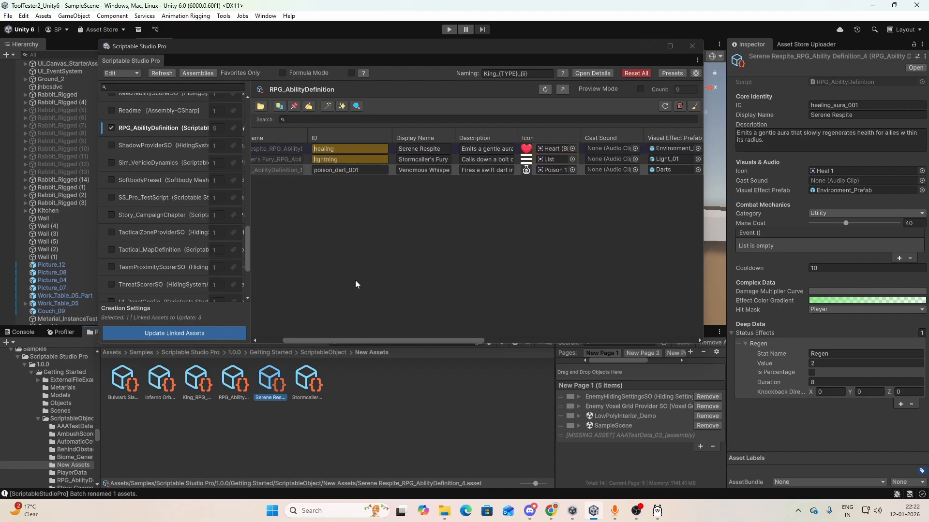
pyautogui.click(217, 333)
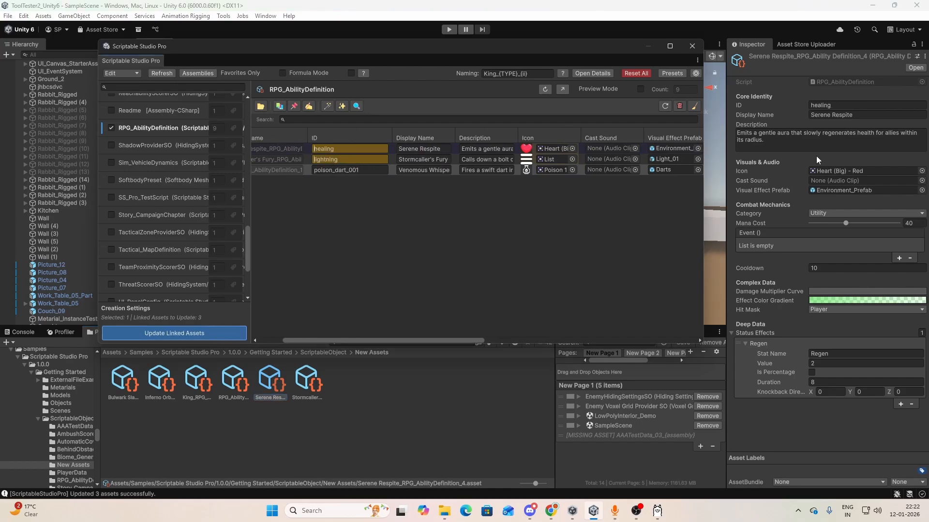
pyautogui.click(669, 171)
pyautogui.hscroll(10, 632, 271)
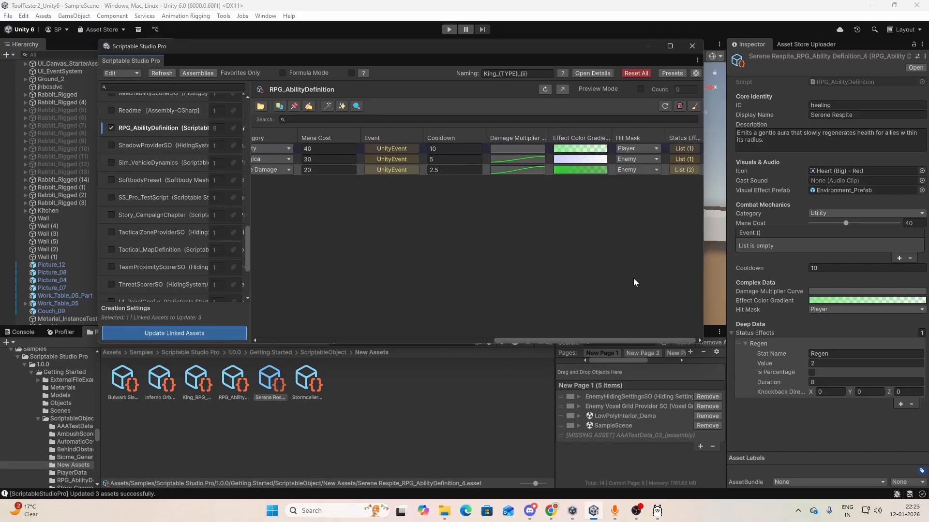
pyautogui.hscroll(-10, 519, 237)
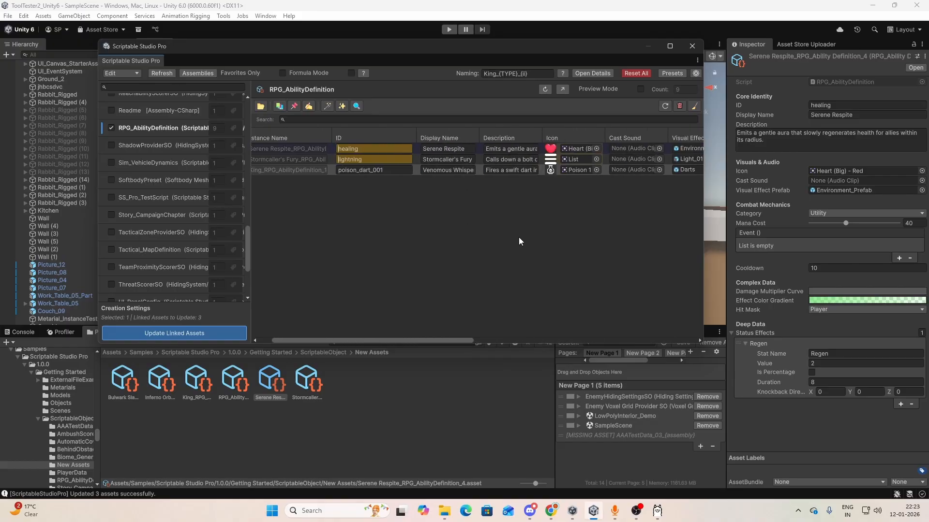
# Open the RPG_AbilityDefinition table in a separate editor window, resize it and place it below the main table.
pyautogui.click(563, 89)
pyautogui.moveTo(349, 93); pyautogui.dragTo(399, 77)
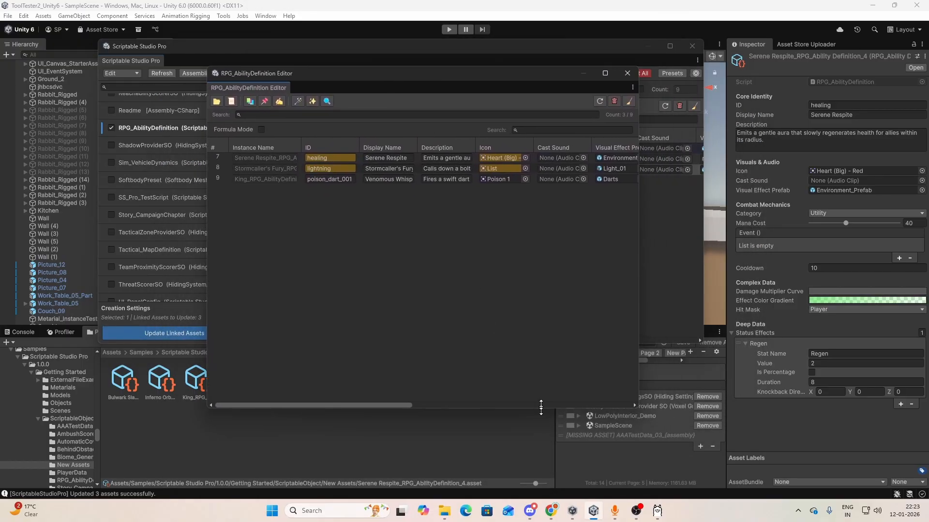
pyautogui.moveTo(540, 408); pyautogui.dragTo(541, 317)
pyautogui.moveTo(529, 81); pyautogui.dragTo(715, 194)
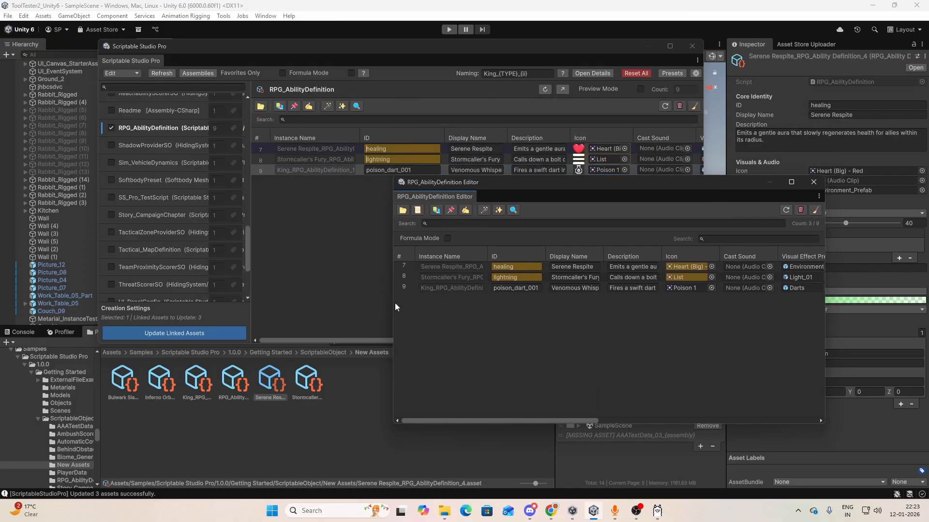
pyautogui.moveTo(392, 303); pyautogui.dragTo(415, 303)
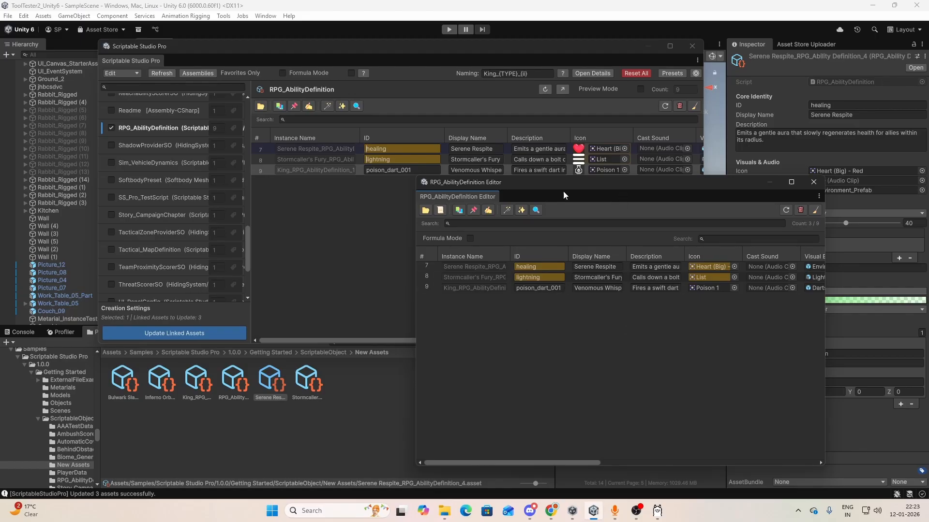
pyautogui.moveTo(539, 194); pyautogui.dragTo(493, 203)
# Open the AAATestData table in a separate editor window and place it over the main table, clear of the type list.
pyautogui.scroll(3, 138, 266)
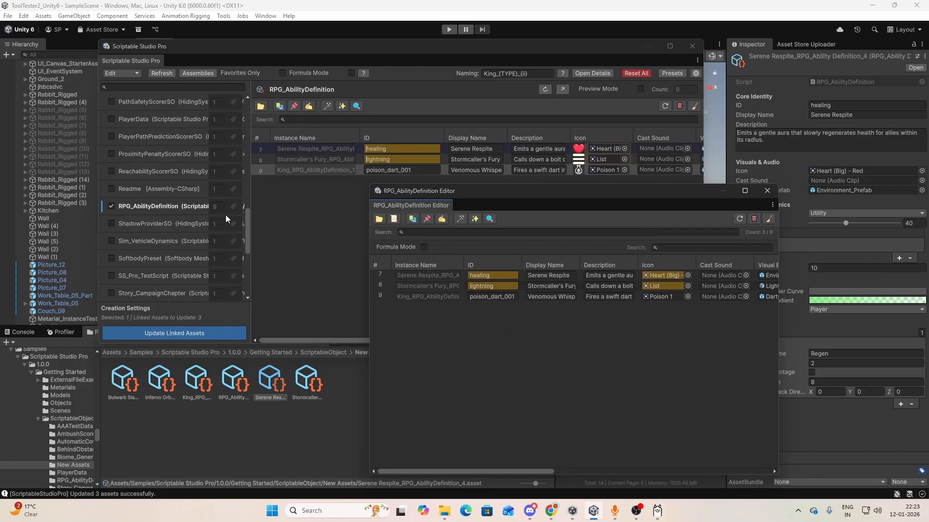
pyautogui.scroll(10, 126, 189)
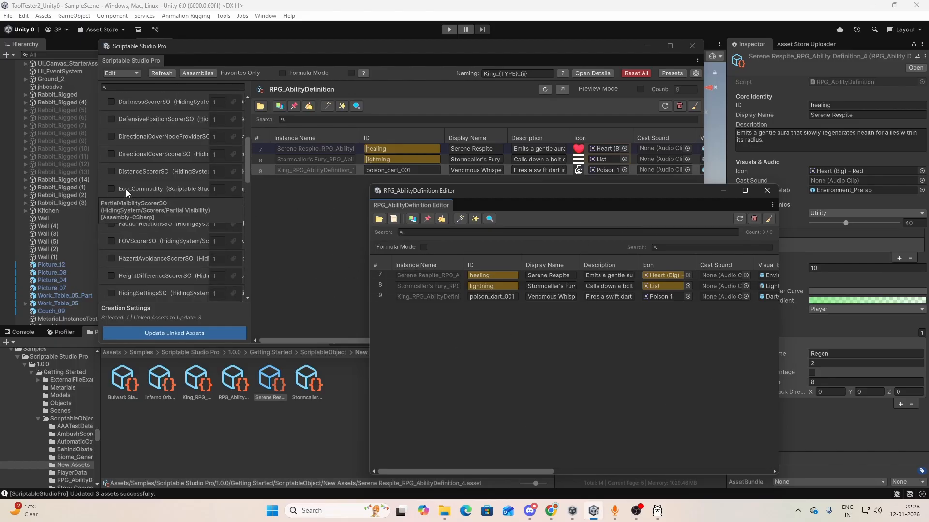
pyautogui.click(130, 101)
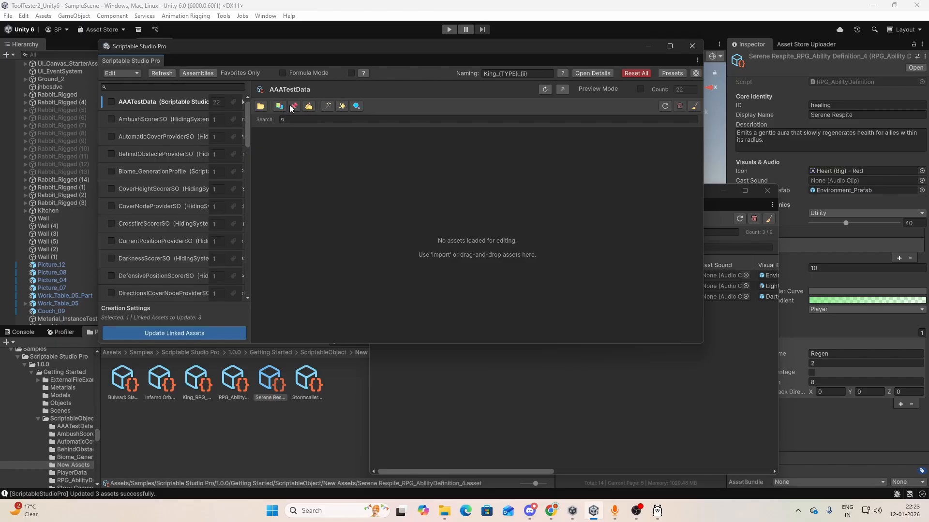
pyautogui.click(560, 89)
pyautogui.moveTo(512, 191); pyautogui.dragTo(201, 106)
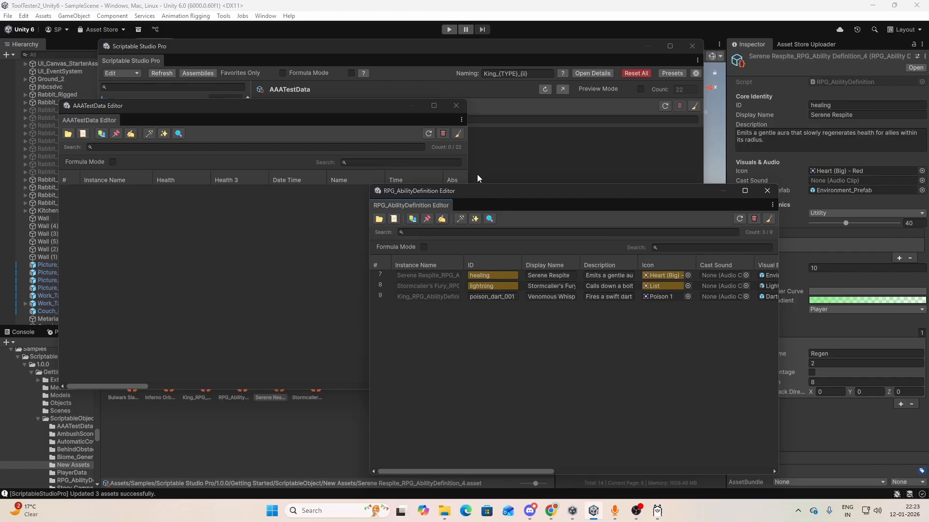
pyautogui.click(292, 108)
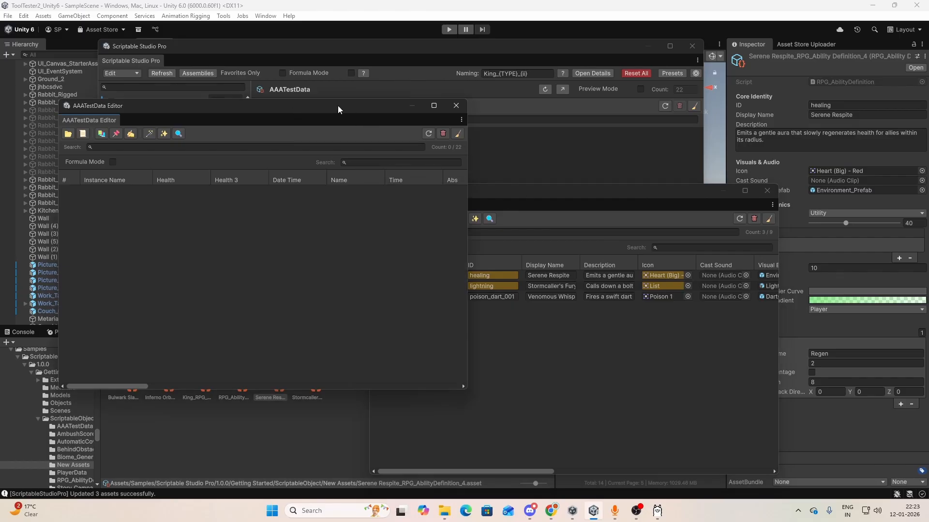
pyautogui.moveTo(338, 110); pyautogui.dragTo(570, 153)
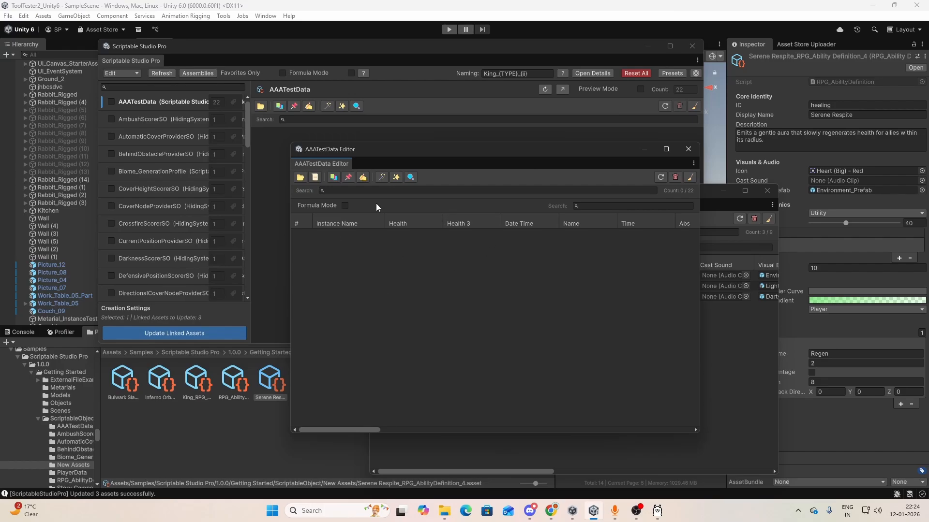
# Switch the studio to Create mode and move the RPG_AbilityDefinition editor window aside.
pyautogui.click(123, 73)
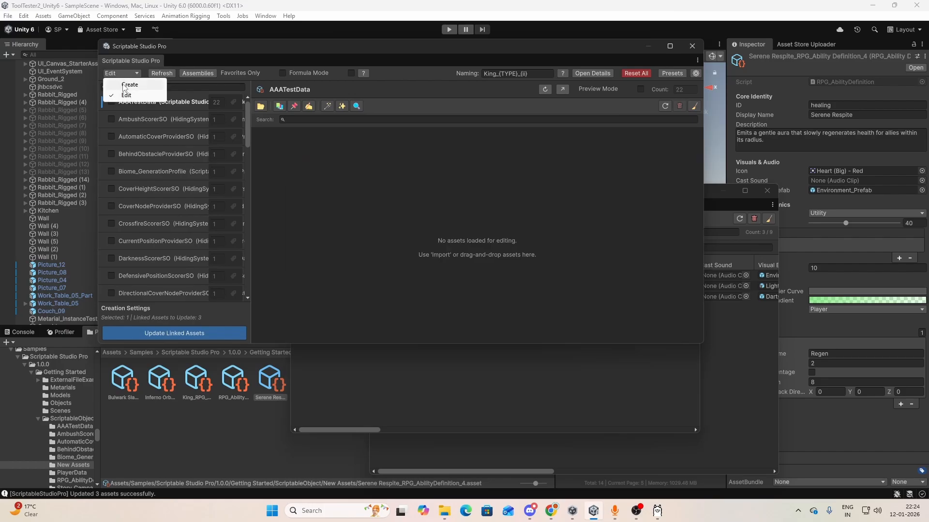
pyautogui.click(125, 85)
pyautogui.click(734, 433)
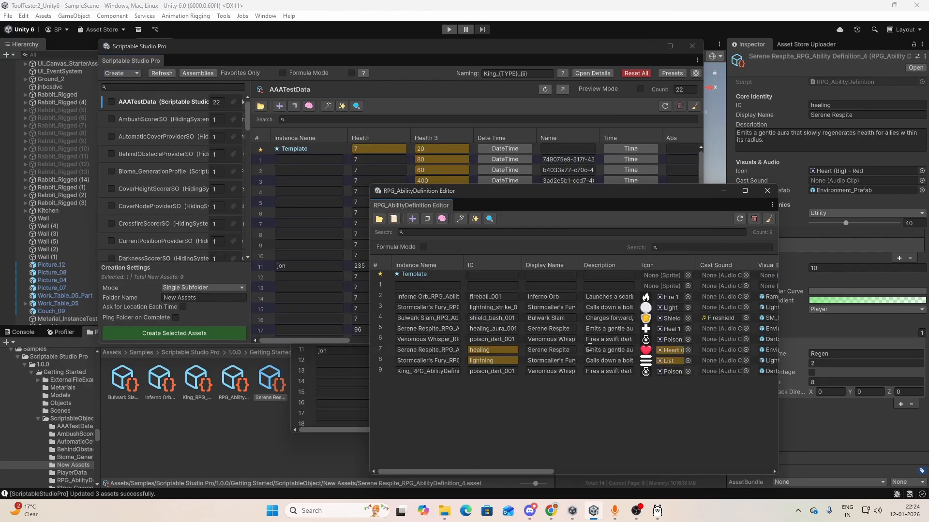
pyautogui.moveTo(594, 199); pyautogui.dragTo(700, 179)
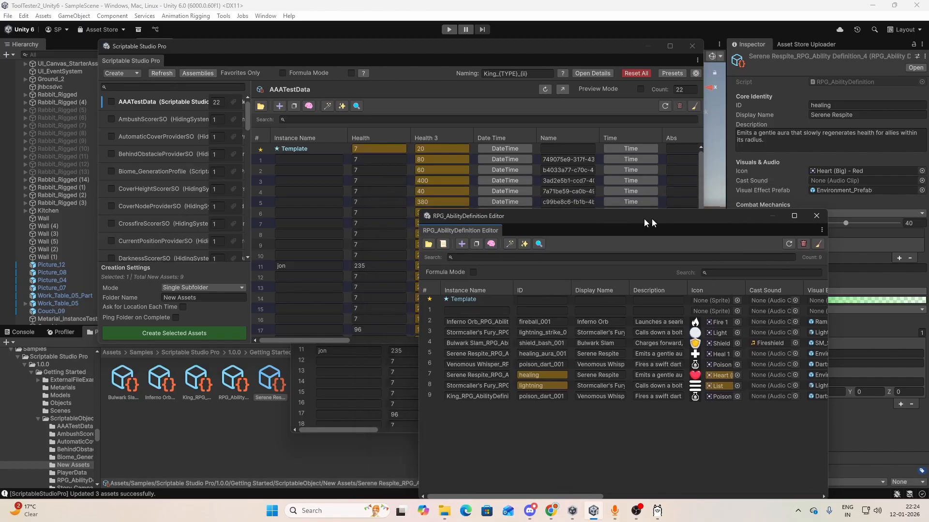
# Check the row options in the AAATestData editor and close both separate editor windows.
pyautogui.click(303, 404)
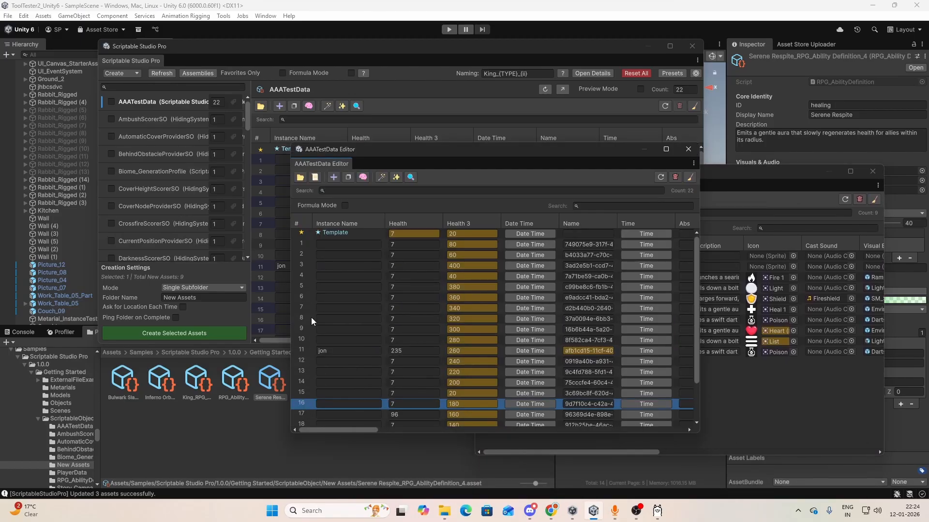
pyautogui.rightClick(304, 278)
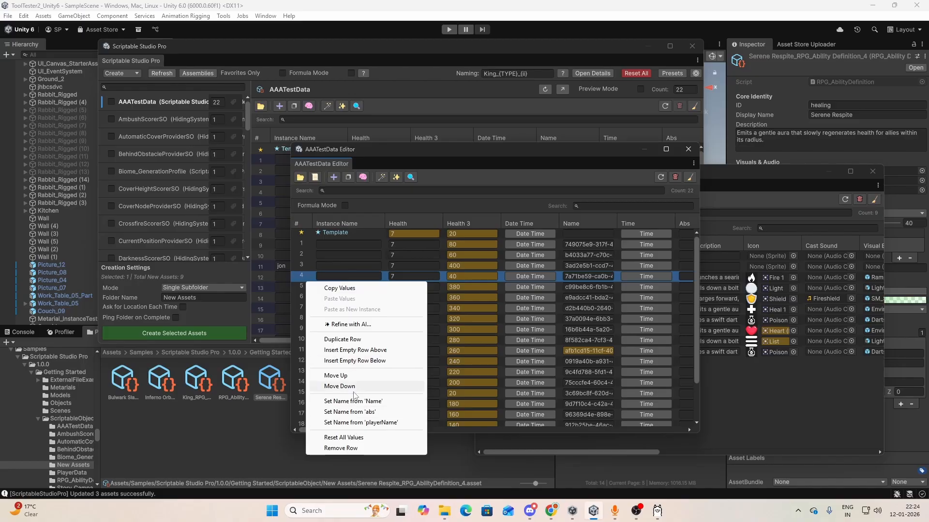
pyautogui.click(301, 294)
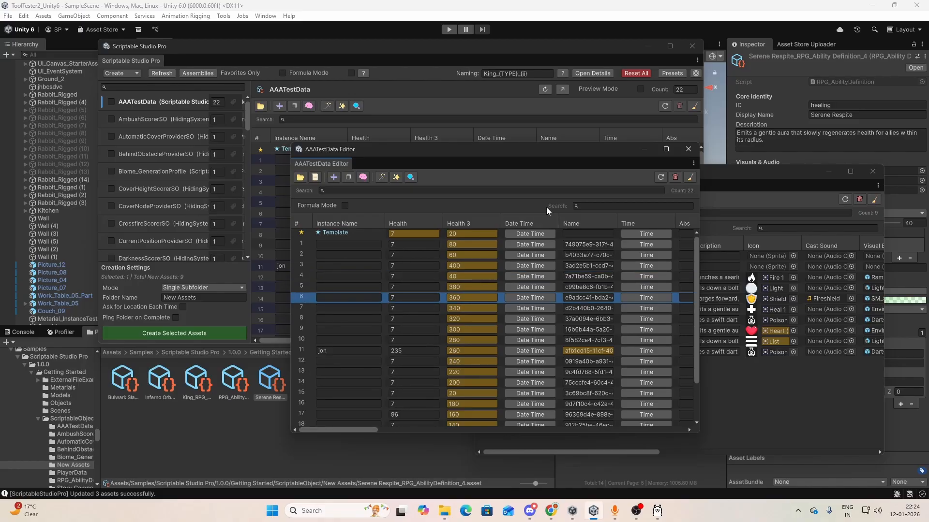
pyautogui.click(687, 150)
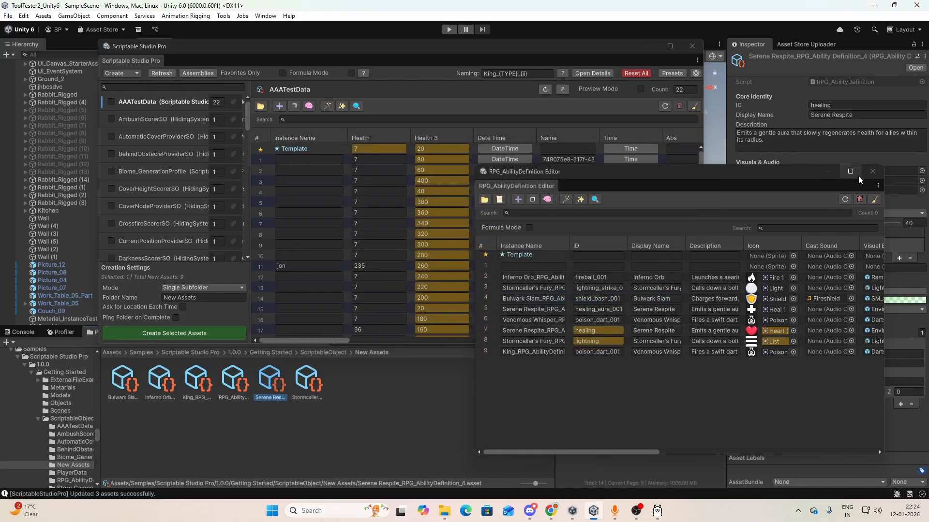
pyautogui.click(872, 171)
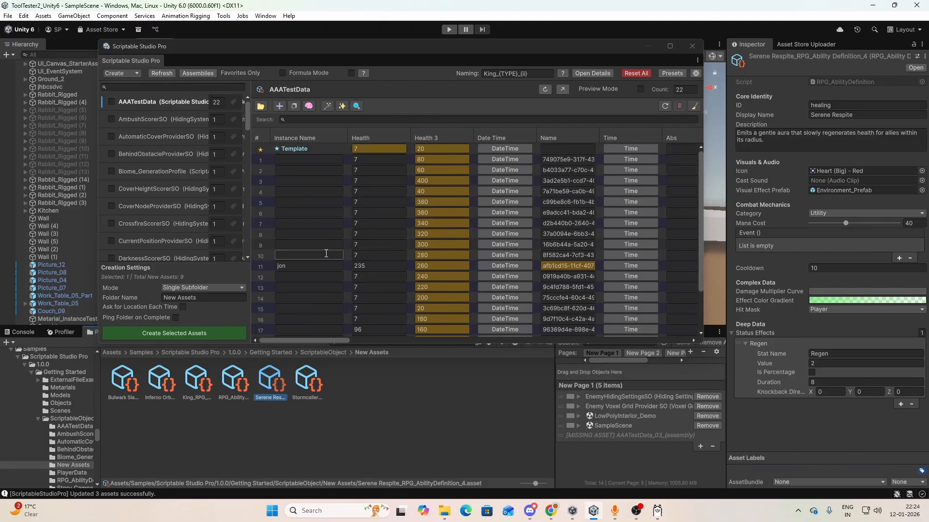
# Examine the import and export views and the available file formats in the Data Manager, and close it.
pyautogui.click(259, 106)
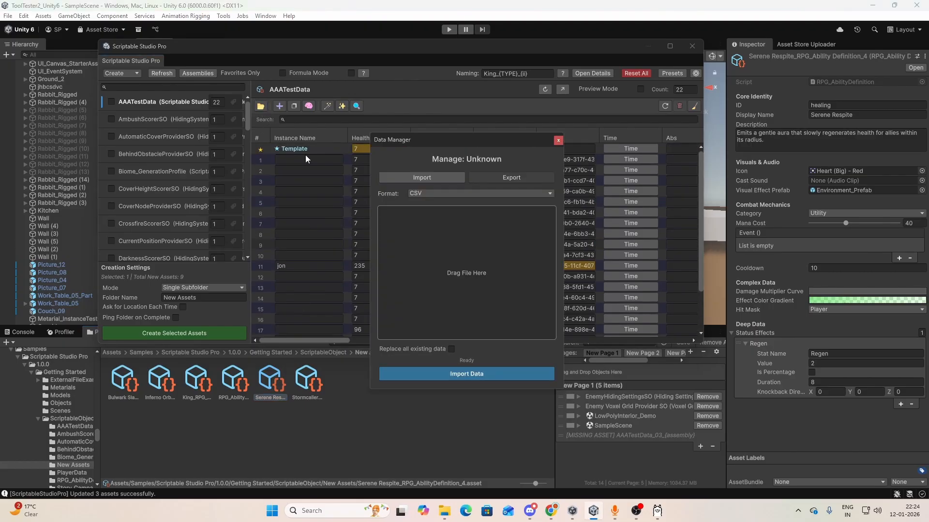
pyautogui.moveTo(475, 139); pyautogui.dragTo(398, 135)
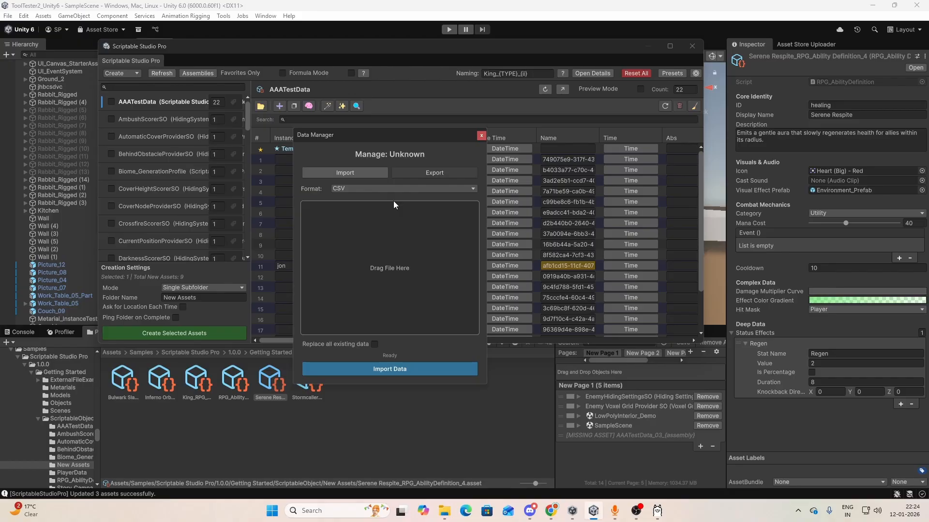
pyautogui.click(408, 174)
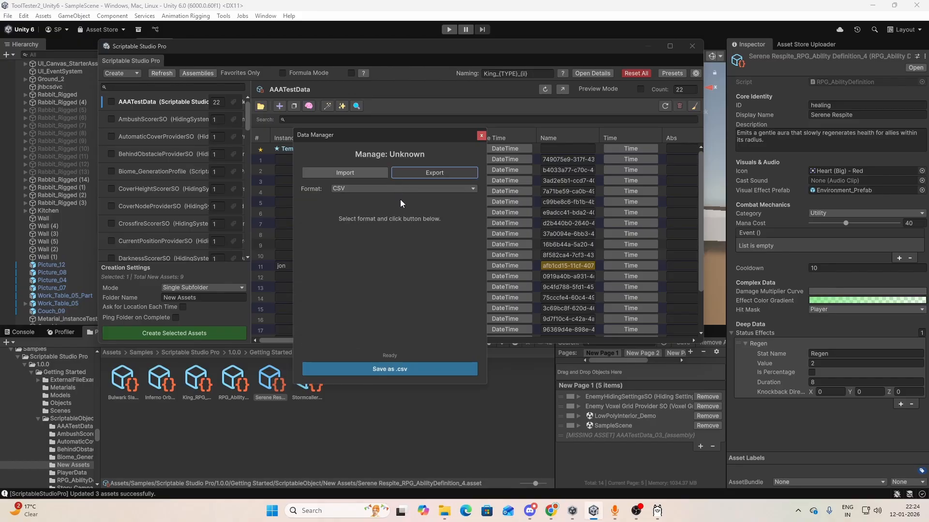
pyautogui.click(375, 189)
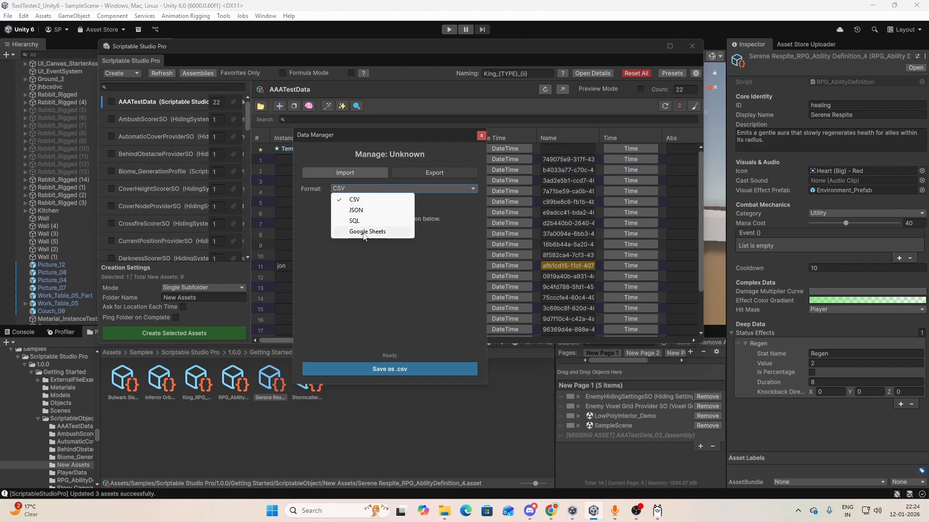
pyautogui.click(362, 189)
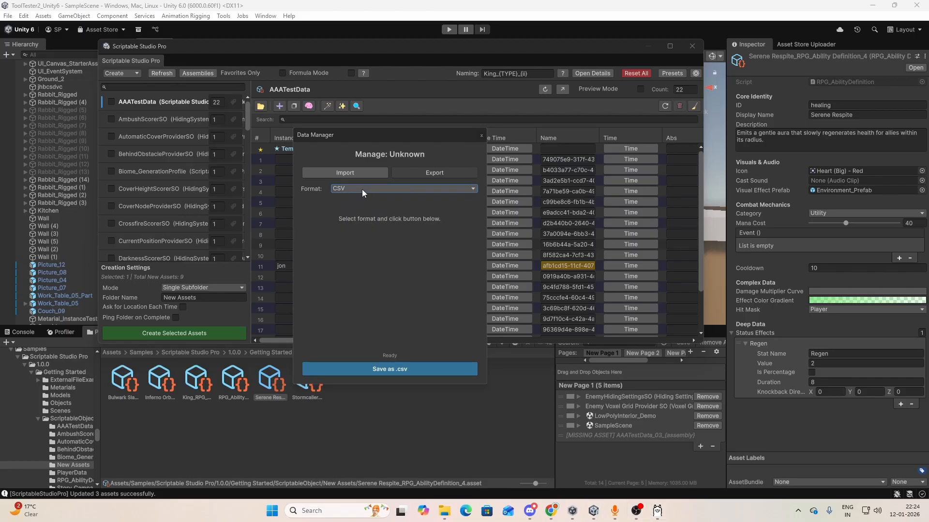
pyautogui.click(362, 189)
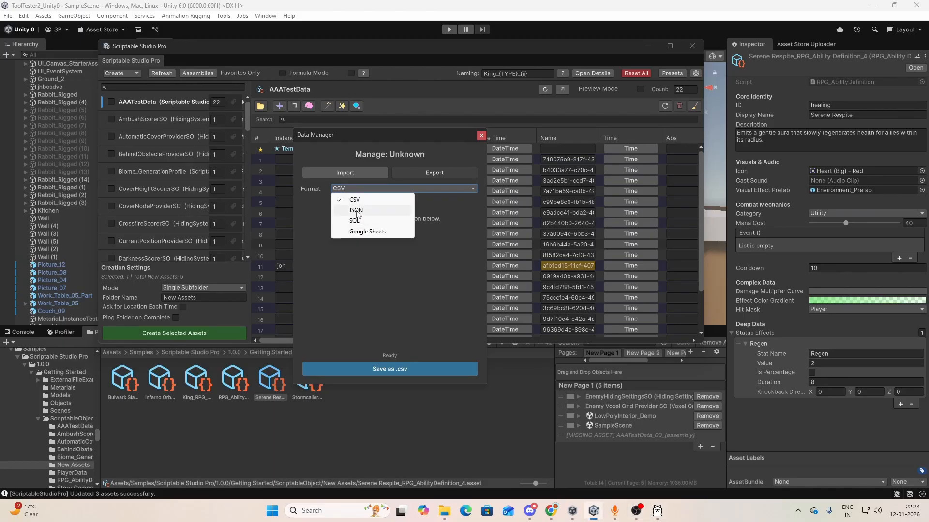
pyautogui.click(389, 290)
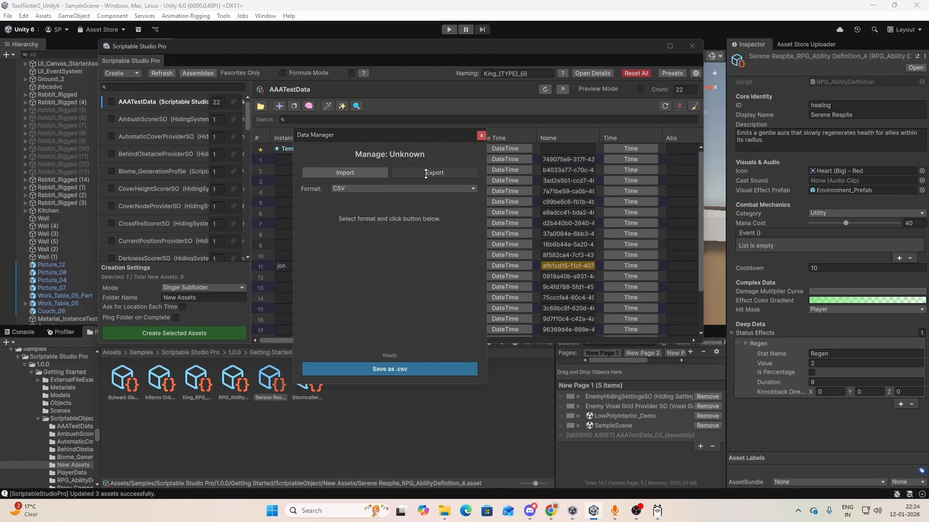
pyautogui.click(355, 173)
pyautogui.click(414, 173)
pyautogui.click(482, 136)
# Close Scriptable Studio Pro and reopen it from the New Assets project folder.
pyautogui.click(692, 46)
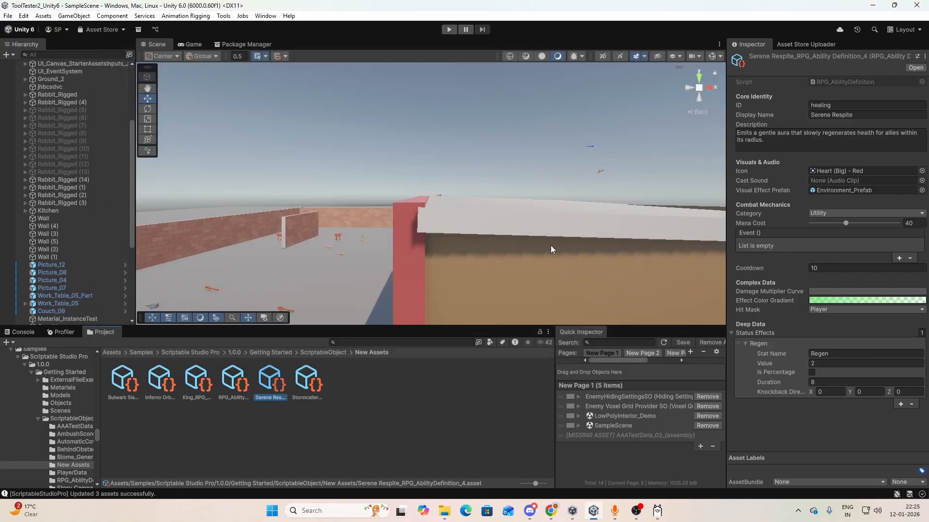
pyautogui.rightClick(344, 416)
pyautogui.click(339, 404)
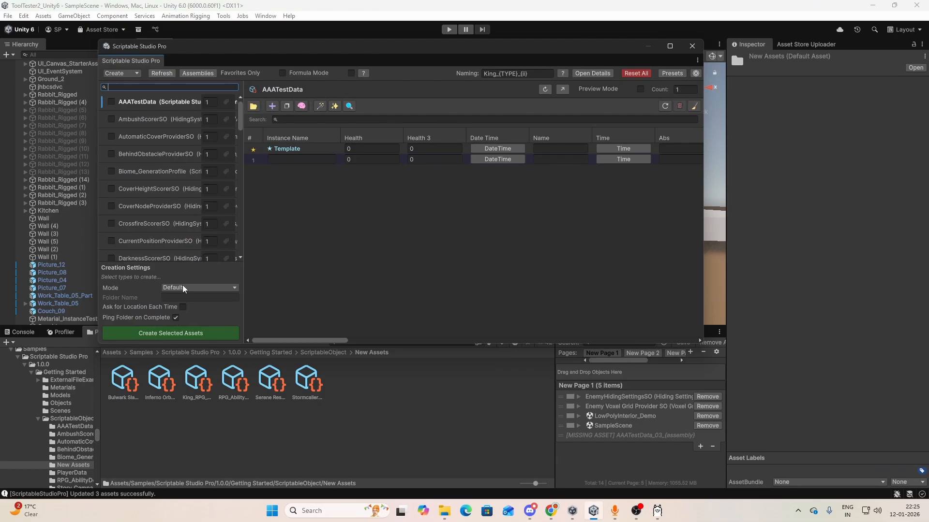
pyautogui.scroll(-5, 166, 206)
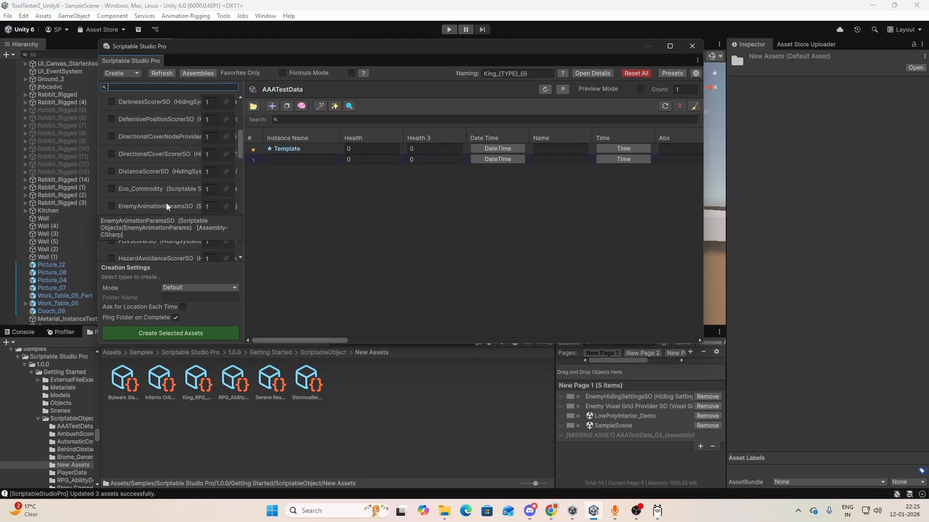
pyautogui.scroll(-5, 167, 207)
# Browse to the ExternalFileExample/CSV folder in Getting Started and select the RPG_AbilityDefinition_Data CSV file.
pyautogui.click(265, 353)
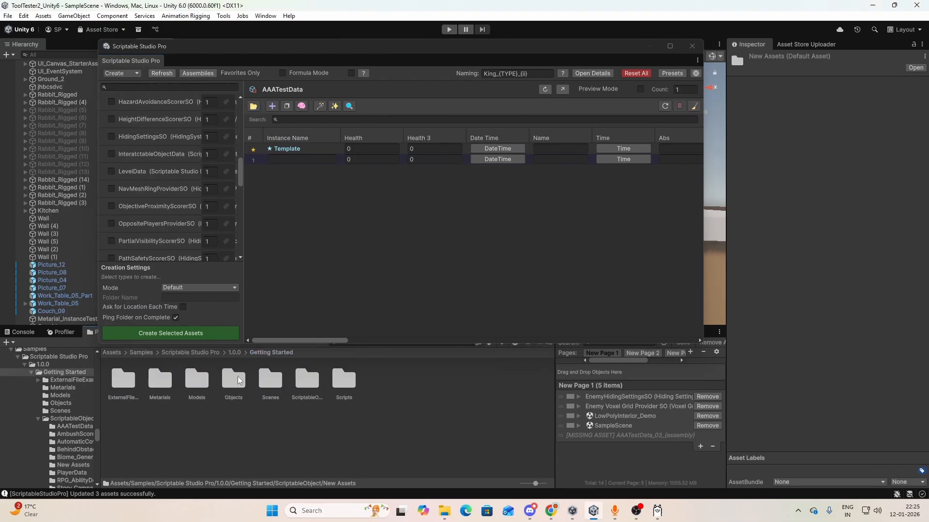
pyautogui.doubleClick(124, 382)
pyautogui.doubleClick(124, 382)
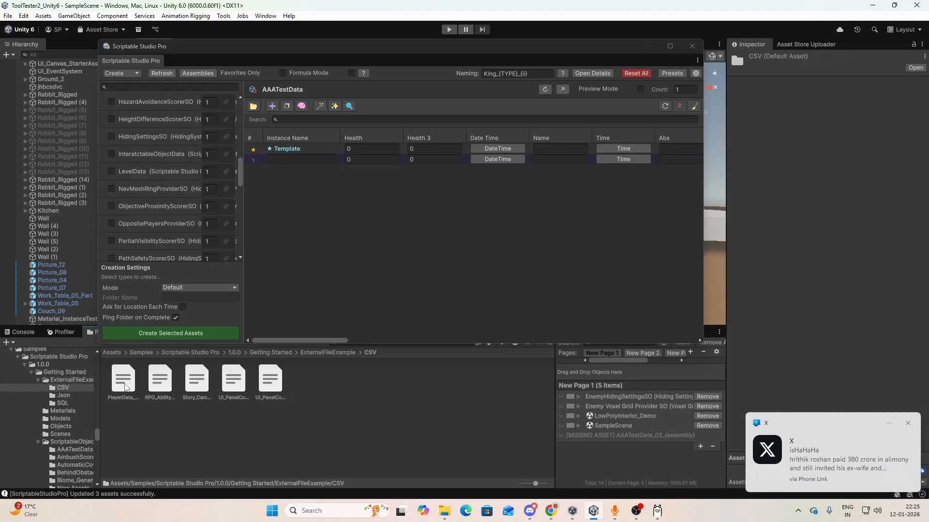
pyautogui.click(269, 387)
pyautogui.click(169, 387)
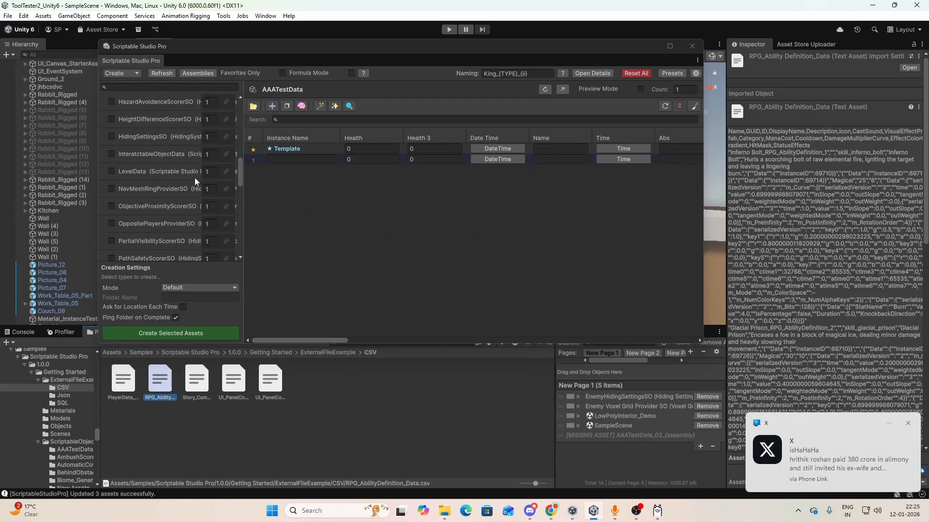
# Filter the ScriptableObject types by rpg and show the RPG_AbilityDefinition table.
pyautogui.scroll(-3, 195, 178)
pyautogui.click(149, 87)
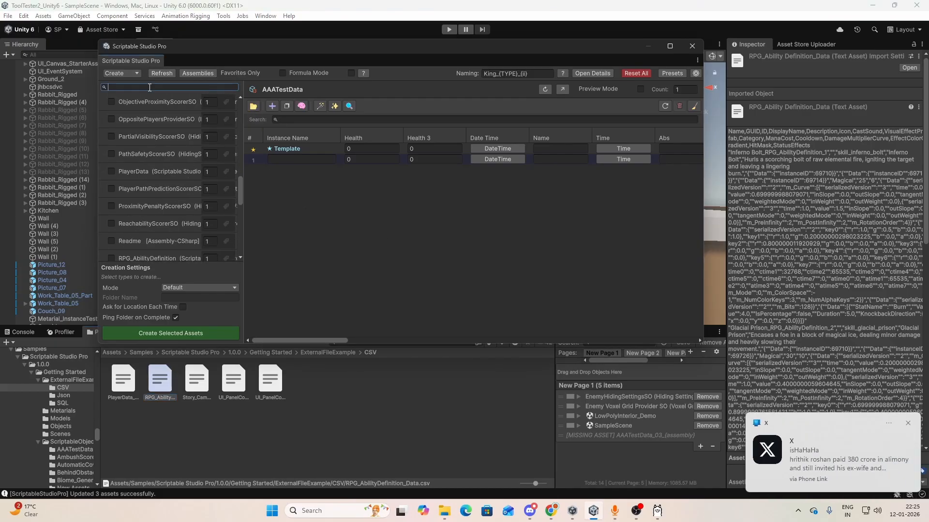
pyautogui.write('rep')
pyautogui.press('BackSpace')
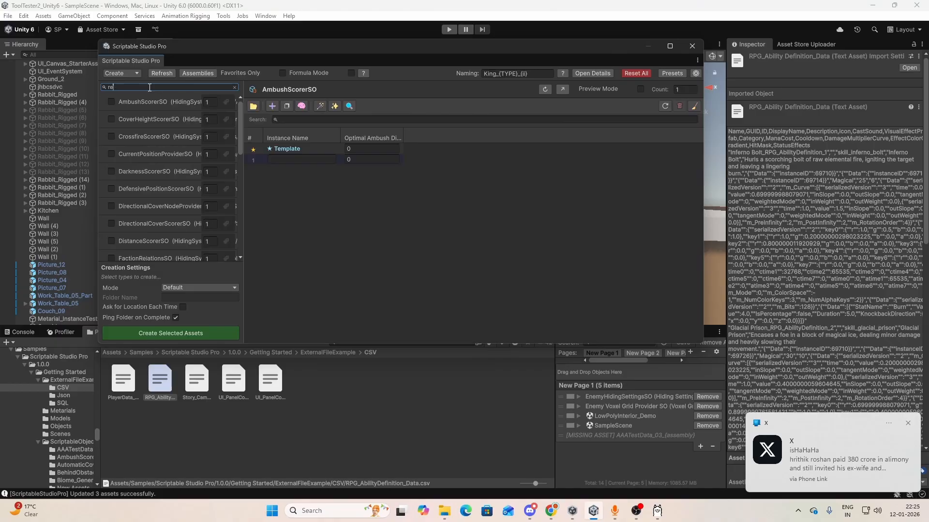
pyautogui.write('g')
pyautogui.press('BackSpace')
pyautogui.press('BackSpace')
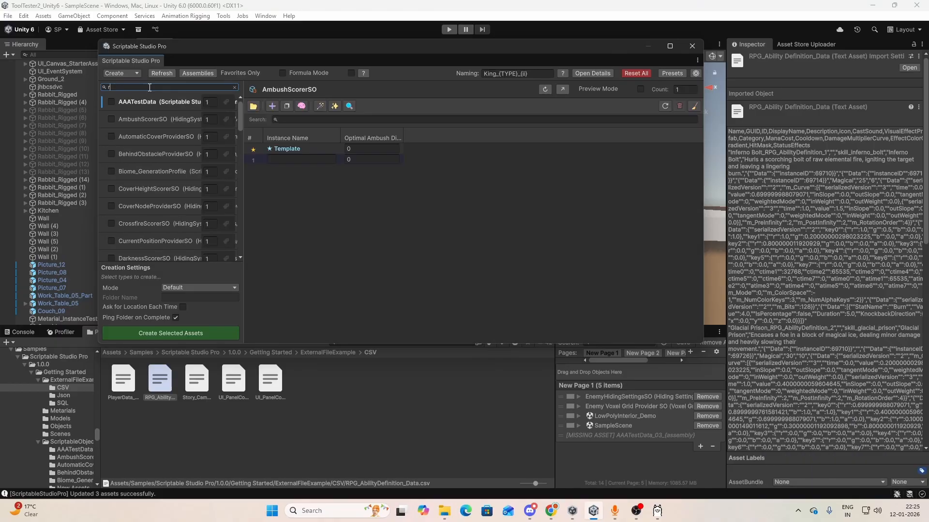
pyautogui.write('pg')
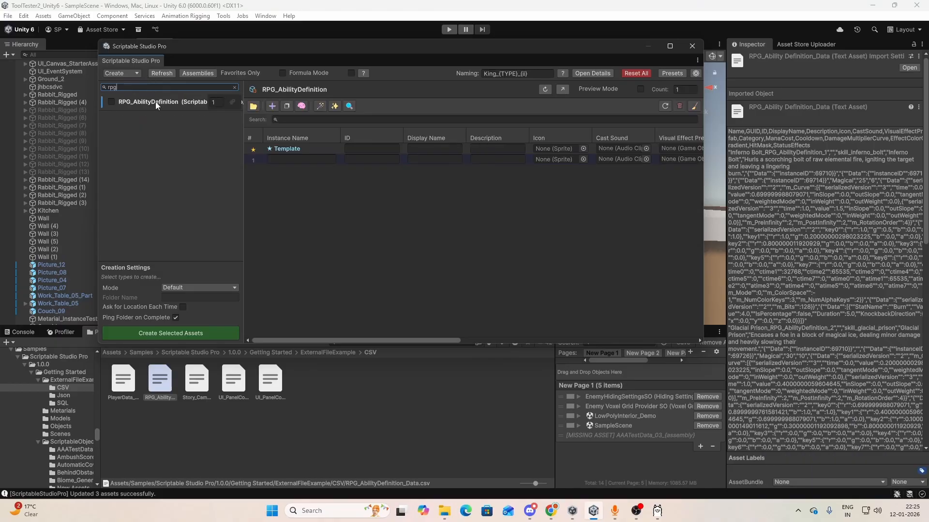
pyautogui.click(155, 103)
pyautogui.hscroll(5, 309, 243)
pyautogui.hscroll(-5, 308, 243)
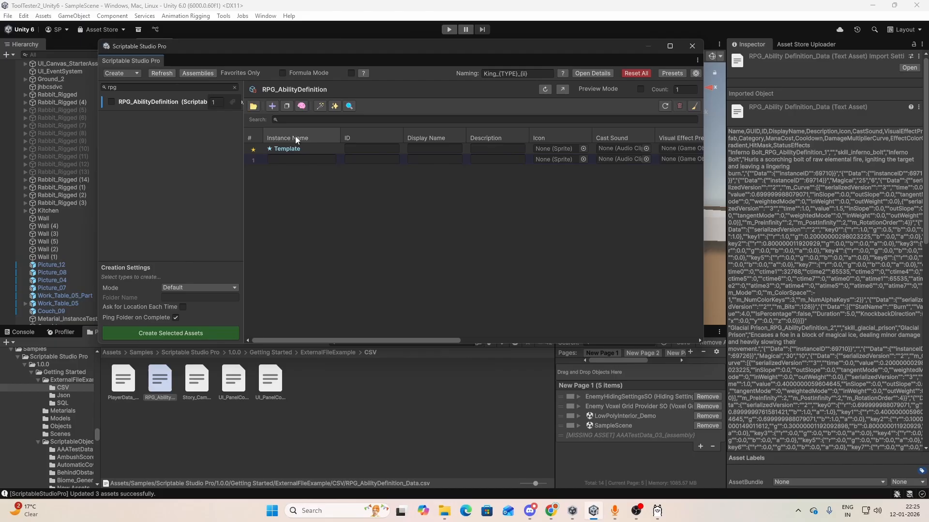
# Import the RPG_AbilityDefinition_Data CSV from Samples~/GettingStarted/ExternalFileExample/CSV into the RPG_AbilityDefinition table, replacing all existing data.
pyautogui.click(254, 107)
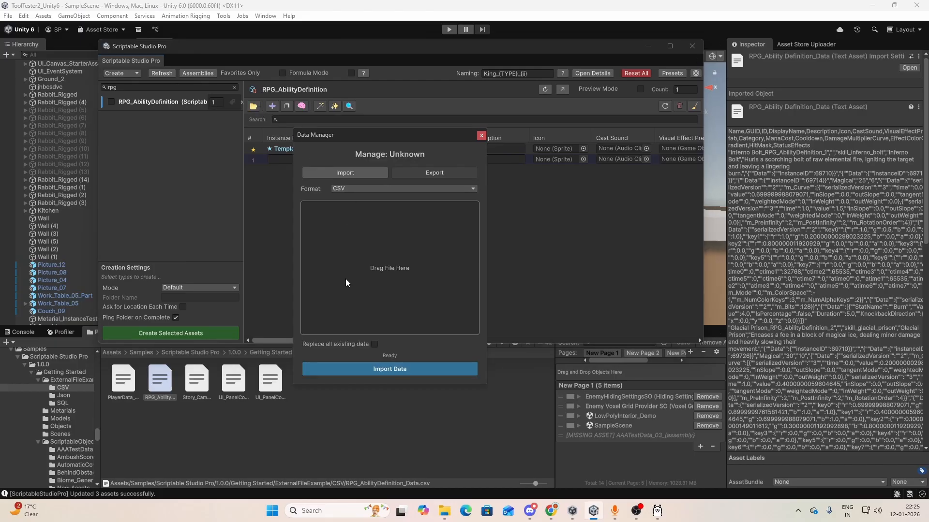
pyautogui.click(345, 295)
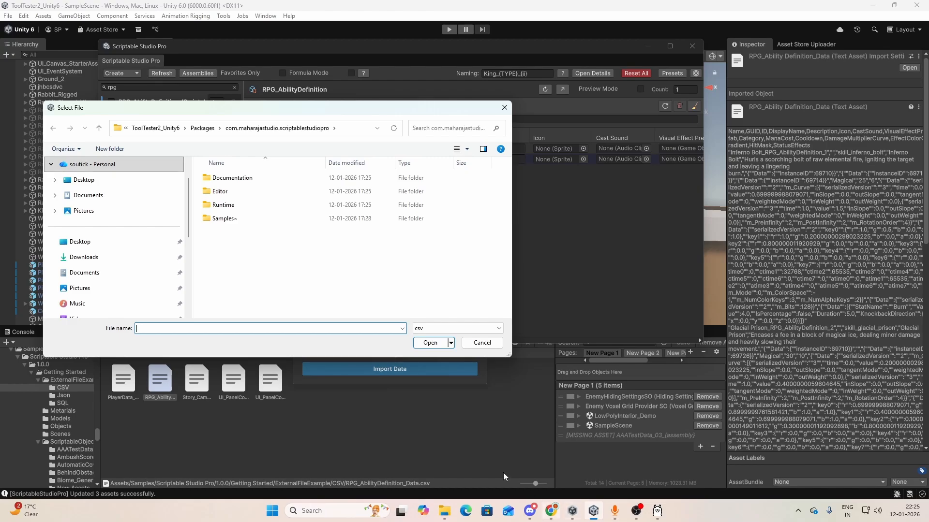
pyautogui.moveTo(660, 519)
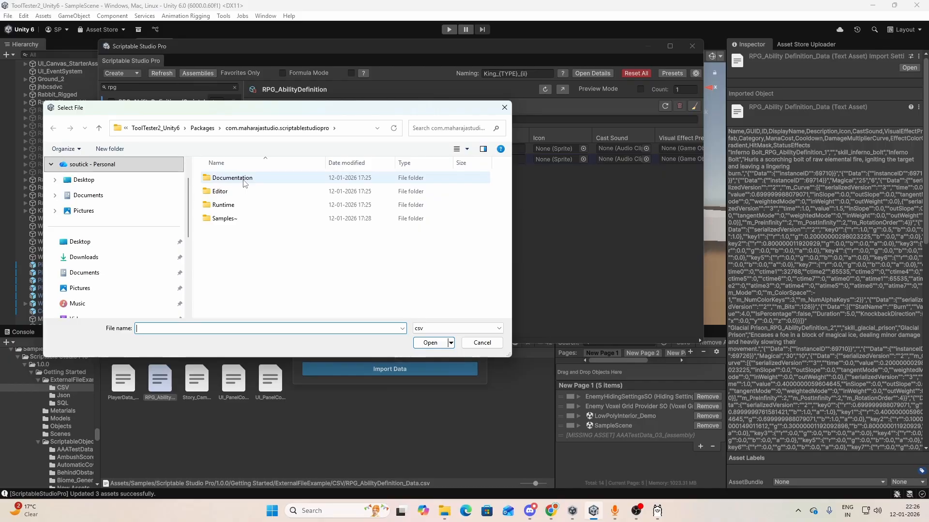
pyautogui.doubleClick(234, 218)
pyautogui.doubleClick(236, 178)
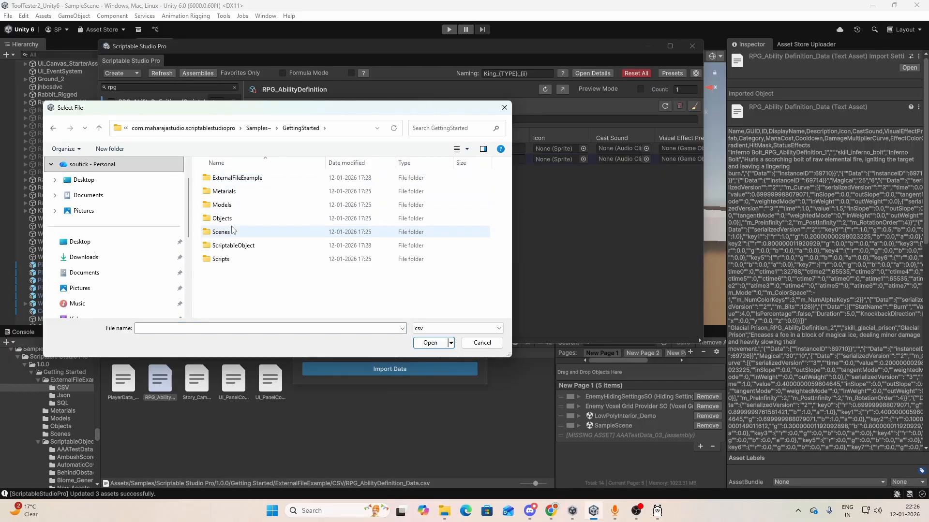
pyautogui.doubleClick(234, 179)
pyautogui.doubleClick(234, 182)
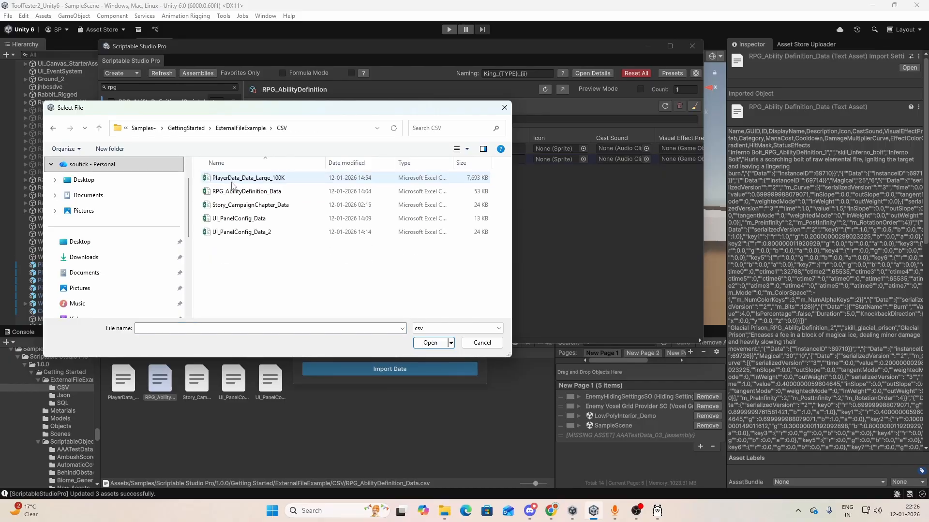
pyautogui.click(256, 191)
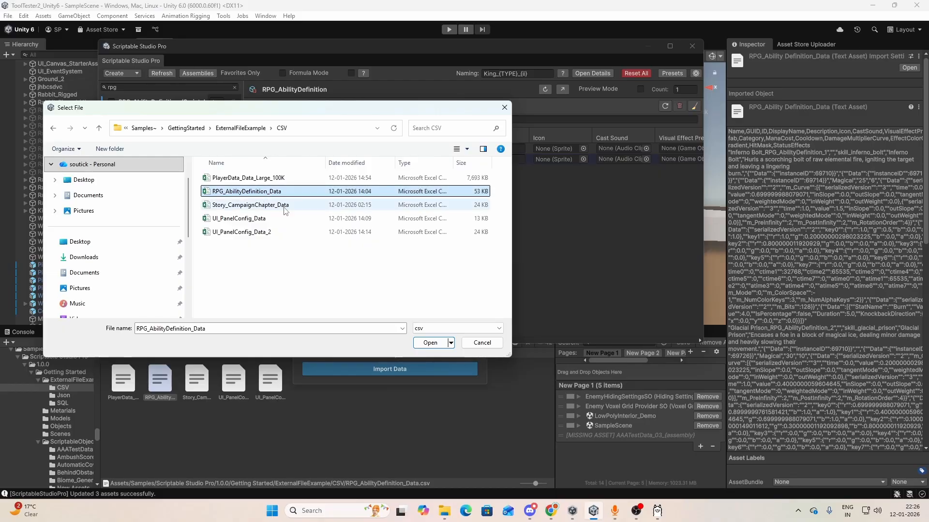
pyautogui.click(430, 343)
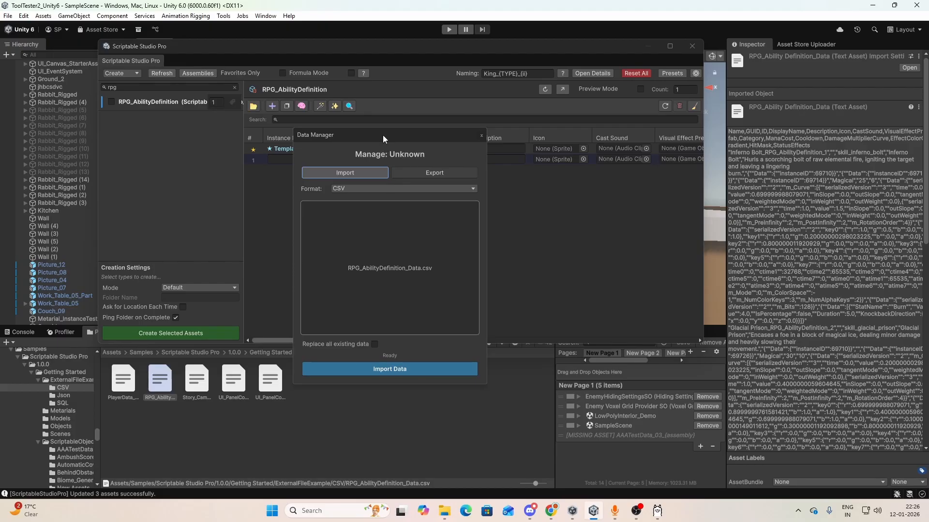
pyautogui.moveTo(383, 138); pyautogui.dragTo(619, 128)
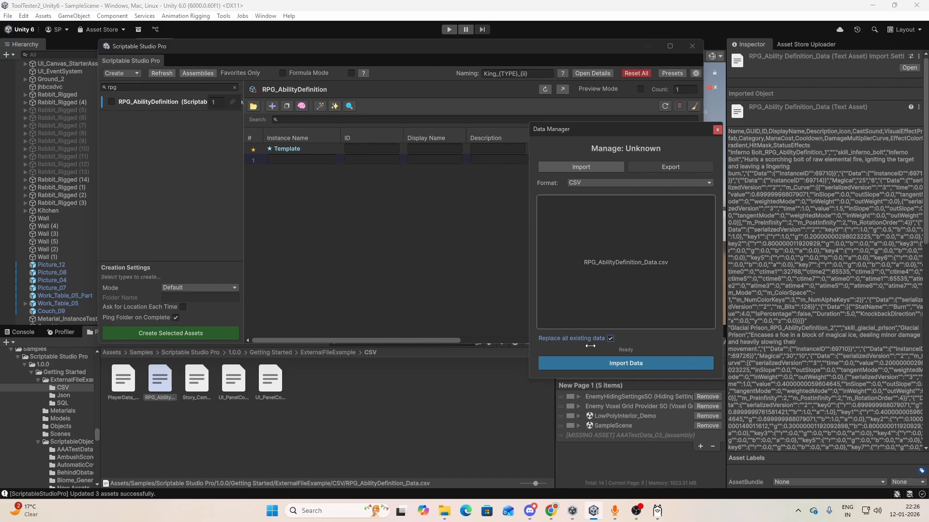
pyautogui.click(612, 364)
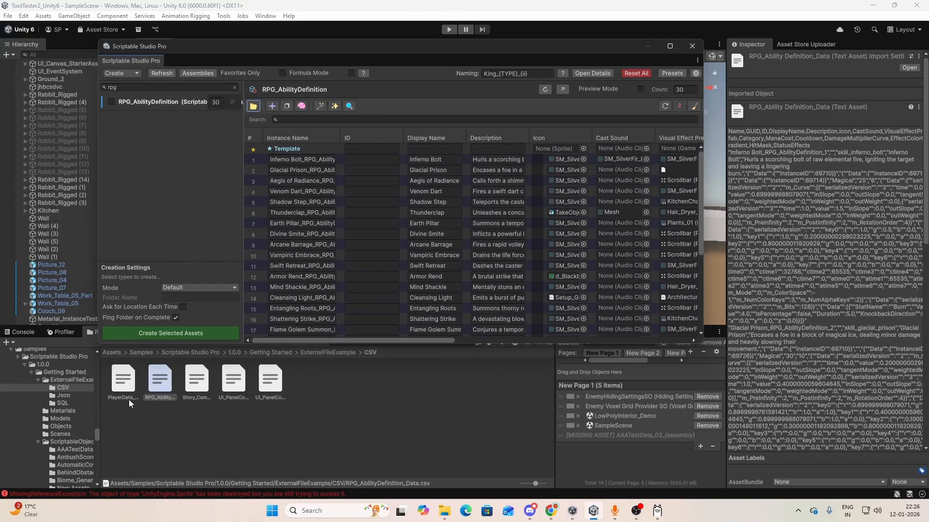
# Review the logged messages in the Console, clear them and return to the project files.
pyautogui.click(25, 331)
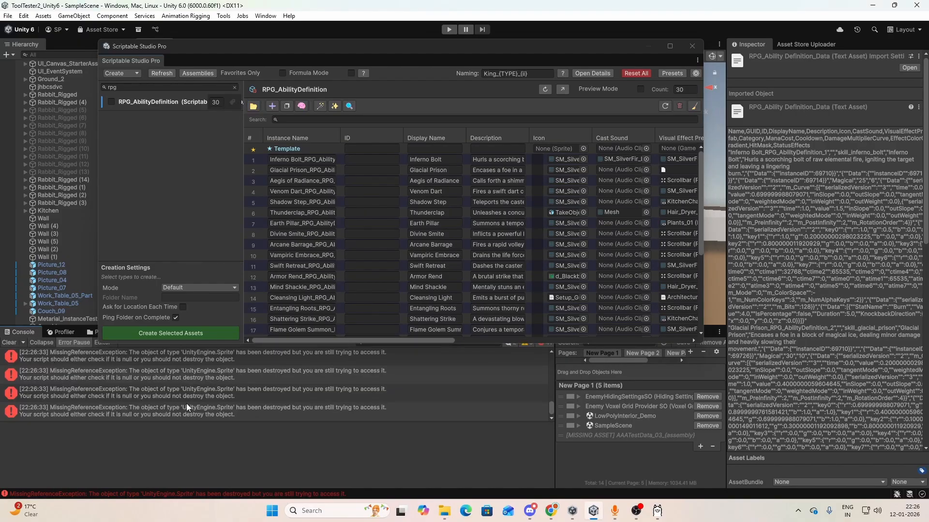
pyautogui.moveTo(349, 342); pyautogui.dragTo(358, 325)
pyautogui.scroll(13, 286, 414)
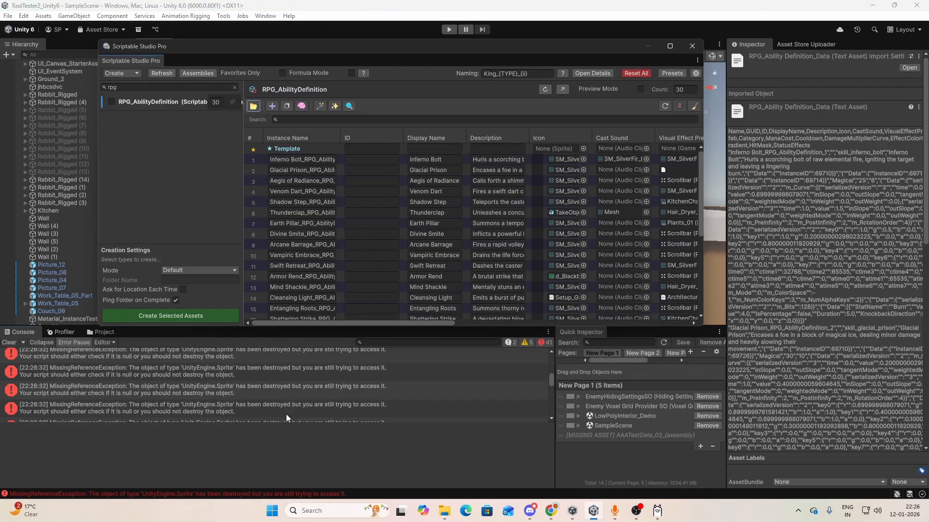
pyautogui.scroll(5, 286, 414)
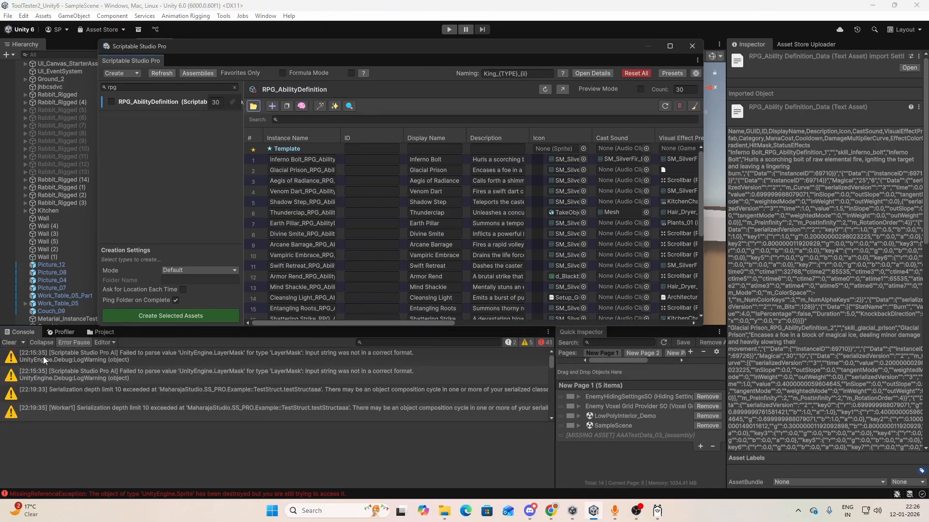
pyautogui.click(9, 342)
pyautogui.click(101, 333)
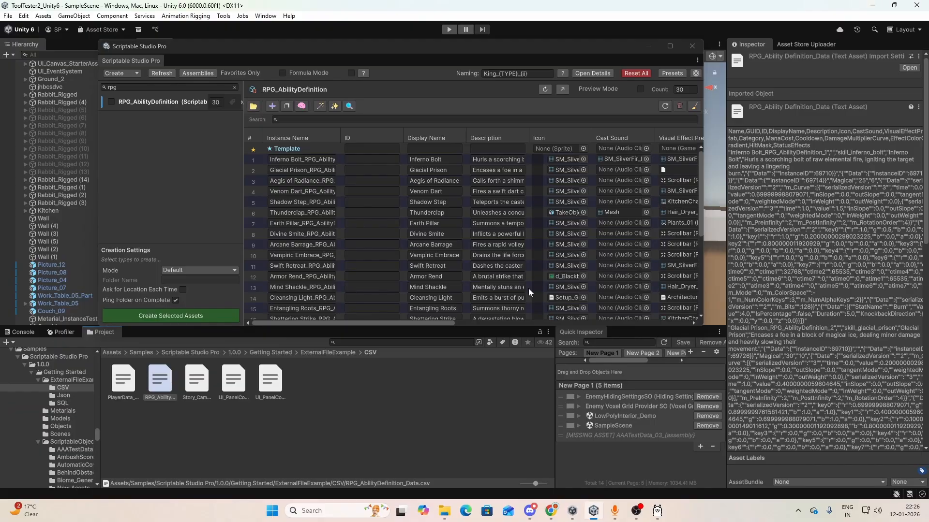
# Locate the icon assets of Armor Rend and Entangling Roots in the project and widen the table's Icon column.
pyautogui.moveTo(431, 323); pyautogui.dragTo(488, 310)
pyautogui.scroll(-3, 469, 287)
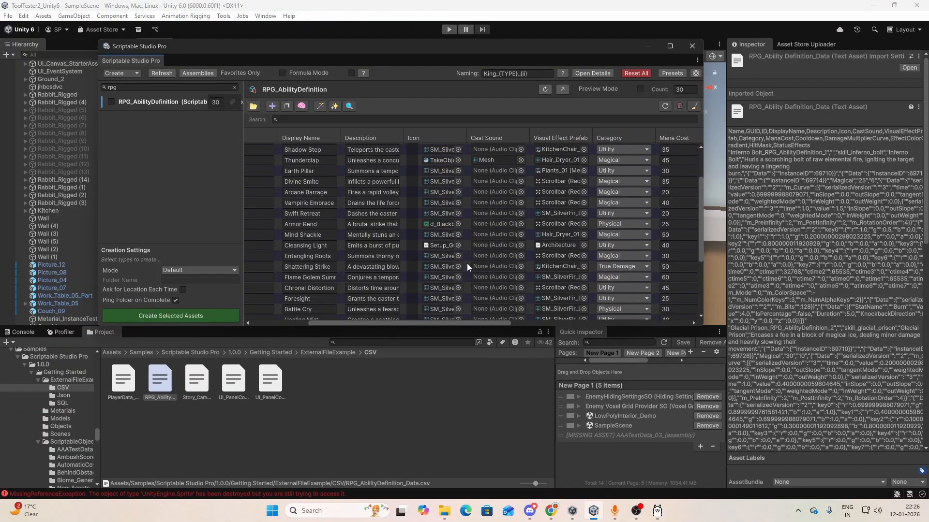
pyautogui.click(443, 225)
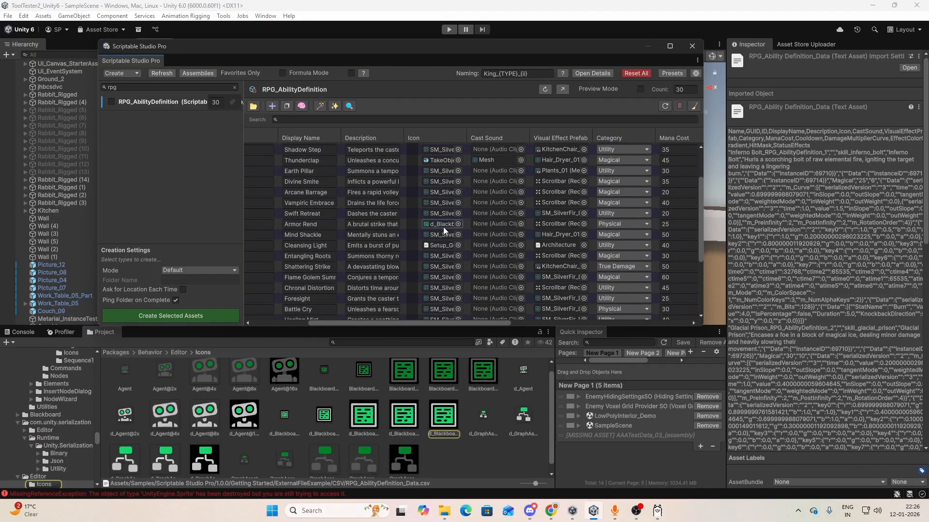
pyautogui.click(443, 256)
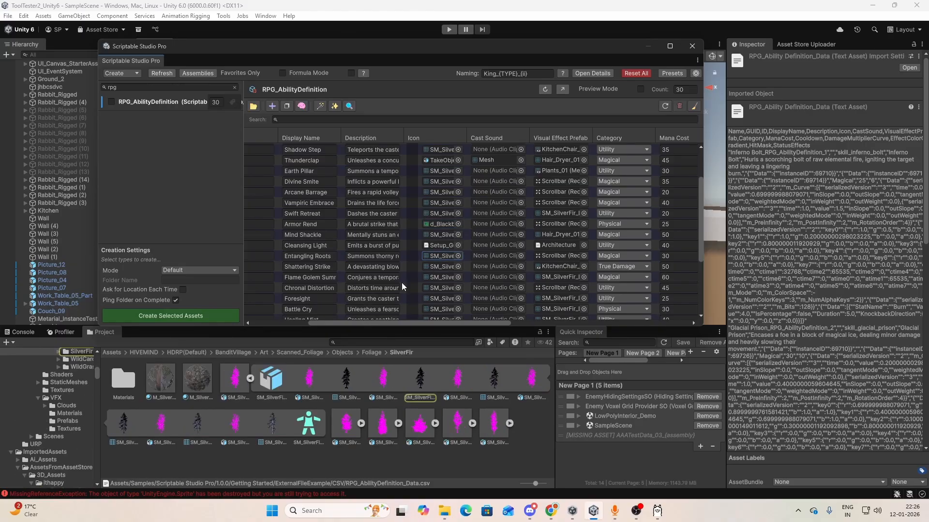
pyautogui.moveTo(466, 139); pyautogui.dragTo(479, 139)
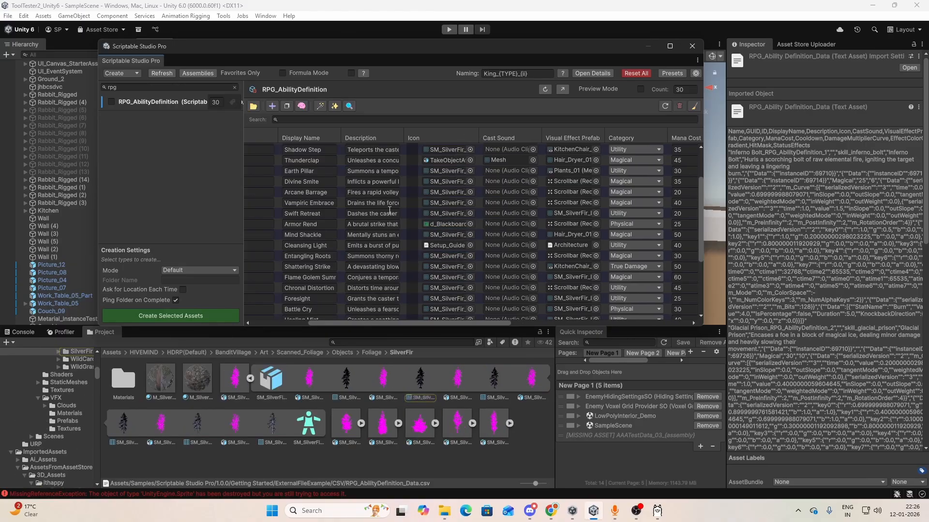
# Empty the Console and examine the imported ability rows across to the Status Effects column.
pyautogui.click(23, 333)
pyautogui.click(10, 342)
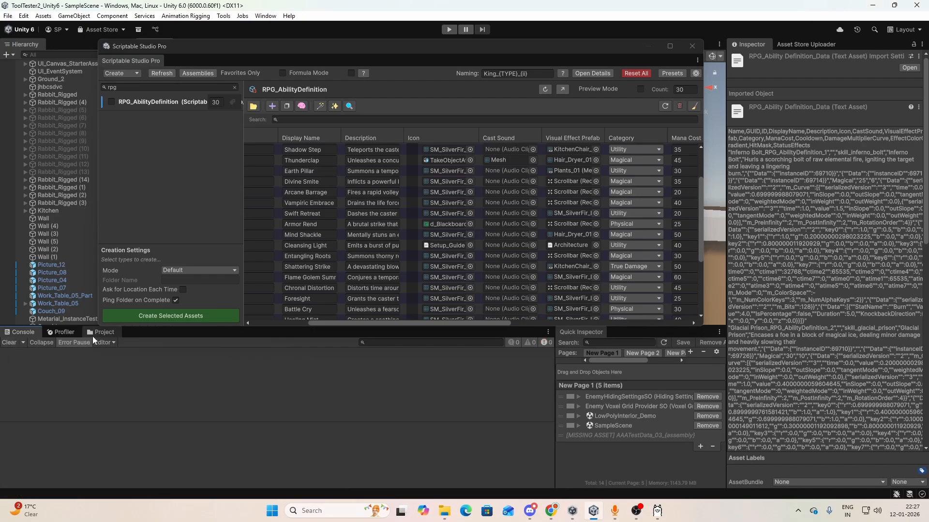
pyautogui.click(100, 332)
pyautogui.scroll(-3, 506, 275)
pyautogui.scroll(3, 506, 272)
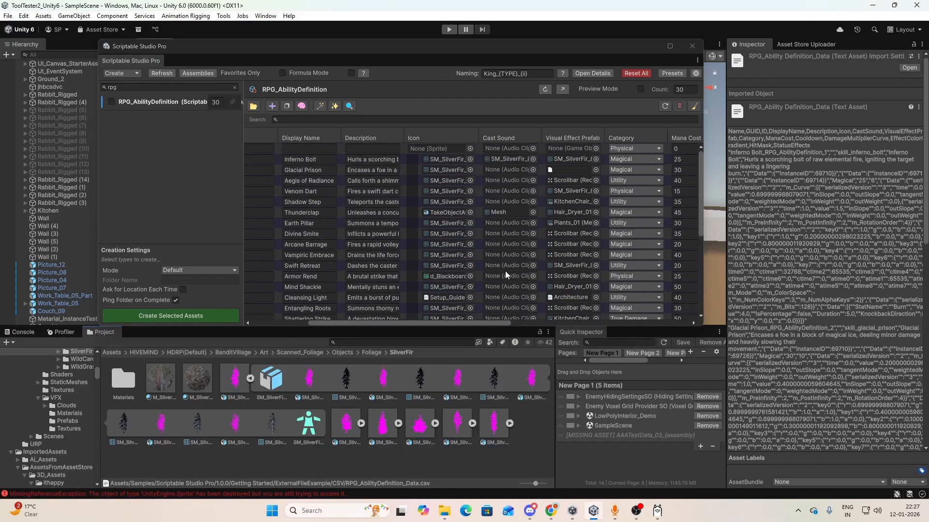
pyautogui.moveTo(493, 321); pyautogui.dragTo(695, 318)
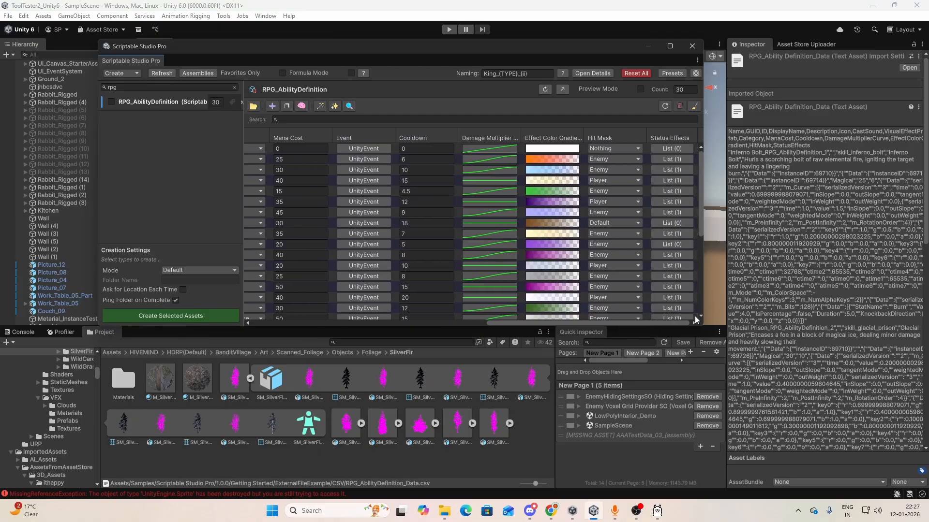
# Clear the Console errors again and review the Icon, Cast Sound, Visual Effect Prefab and Category columns.
pyautogui.click(45, 329)
pyautogui.click(28, 333)
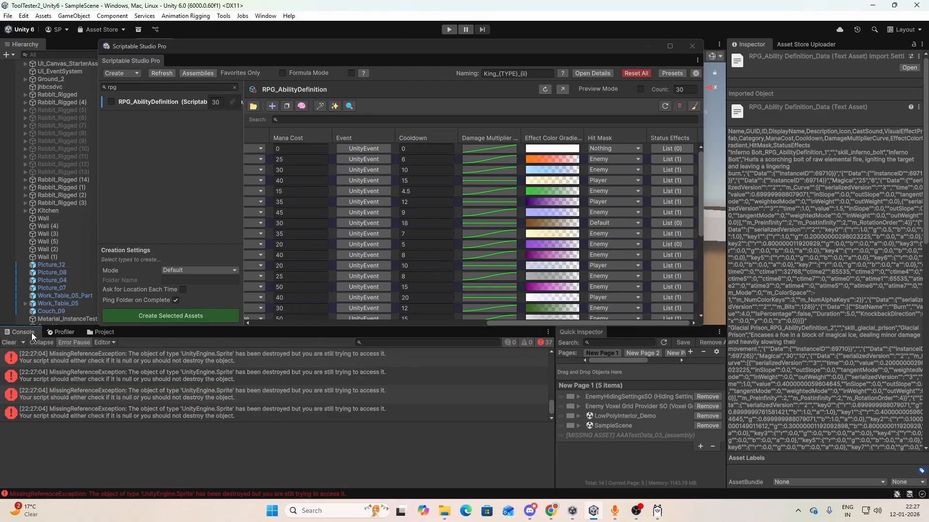
pyautogui.click(9, 342)
pyautogui.click(99, 333)
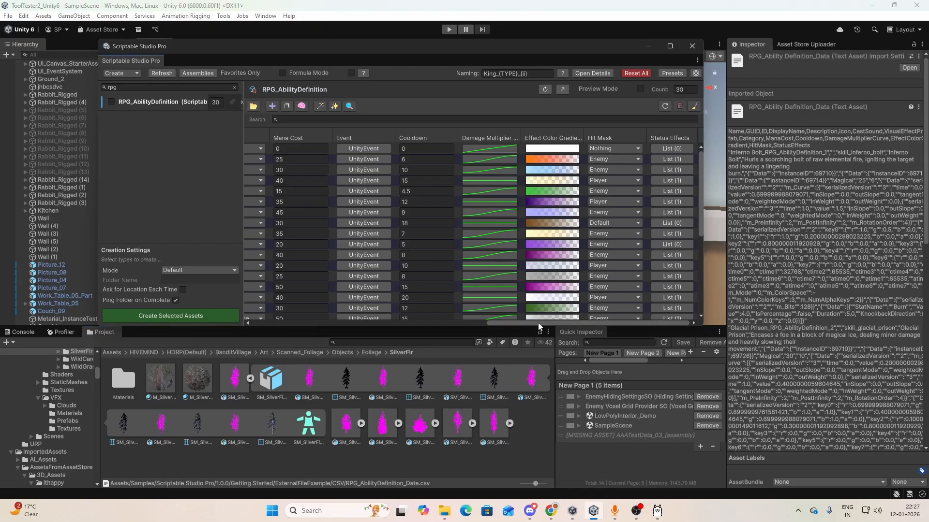
pyautogui.moveTo(537, 323); pyautogui.dragTo(443, 322)
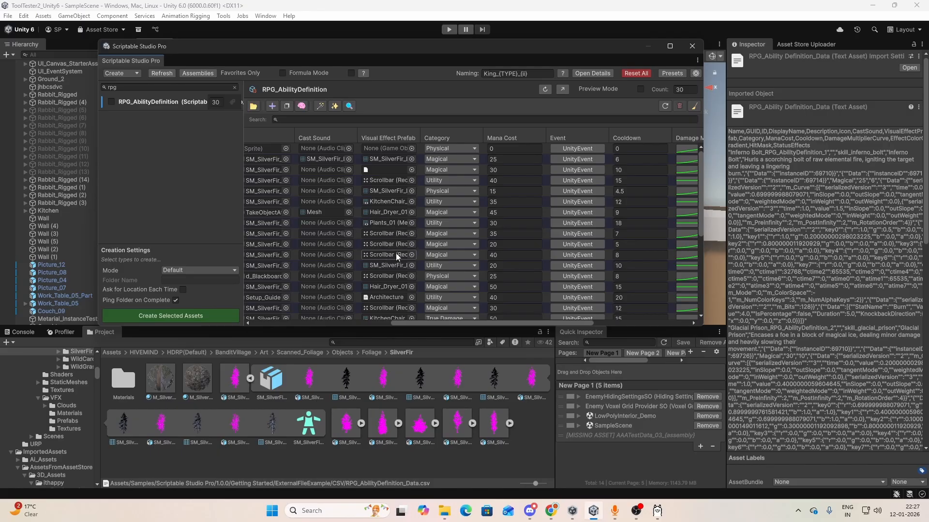
pyautogui.moveTo(423, 321); pyautogui.dragTo(363, 315)
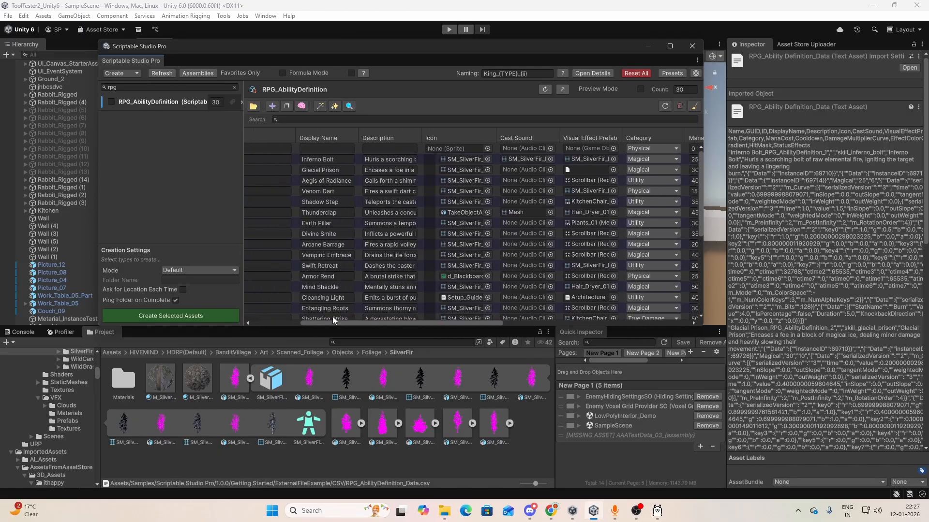
pyautogui.moveTo(332, 317); pyautogui.dragTo(417, 315)
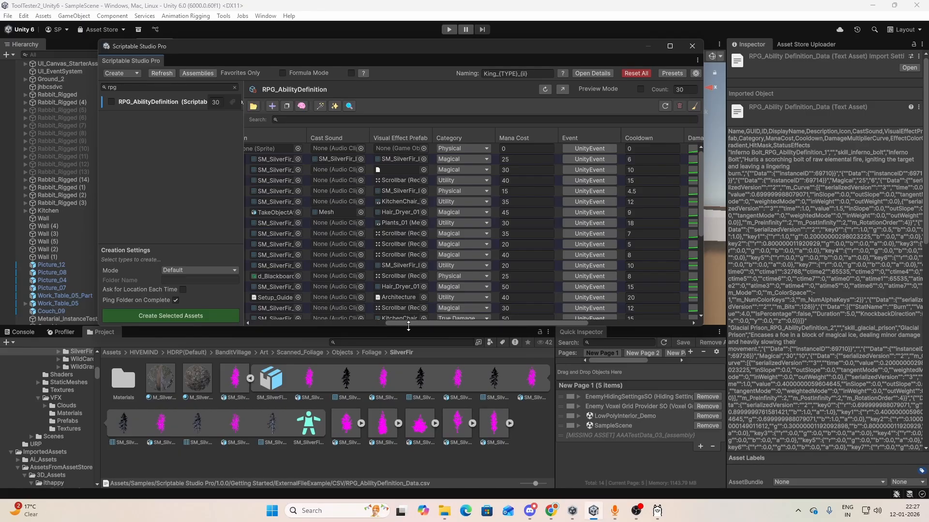
# Clear the Console once more, and make the Scriptable Studio Pro window taller to show more rows.
pyautogui.click(23, 333)
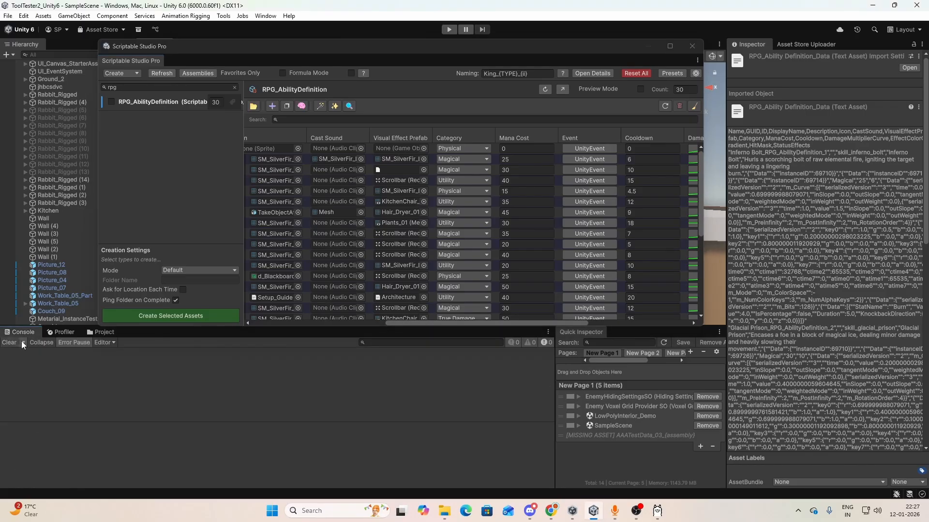
pyautogui.click(102, 333)
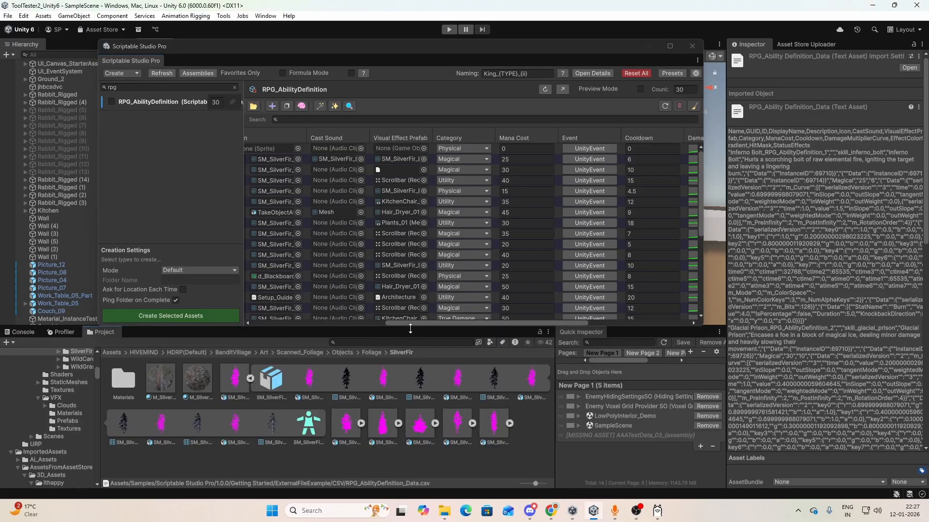
pyautogui.moveTo(419, 323); pyautogui.dragTo(466, 370)
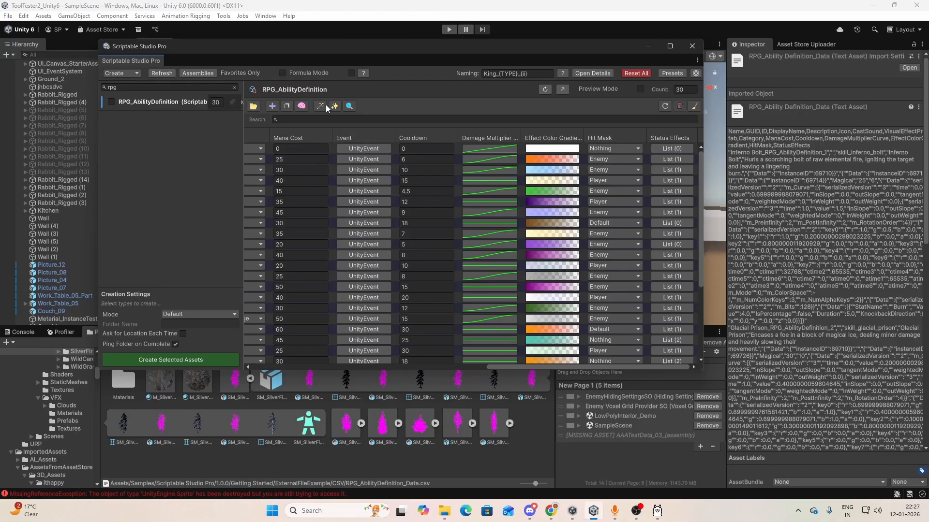
# Clear the type filter and examine the Google Sheets export option for the PlayerData type in the Data Manager.
pyautogui.click(235, 87)
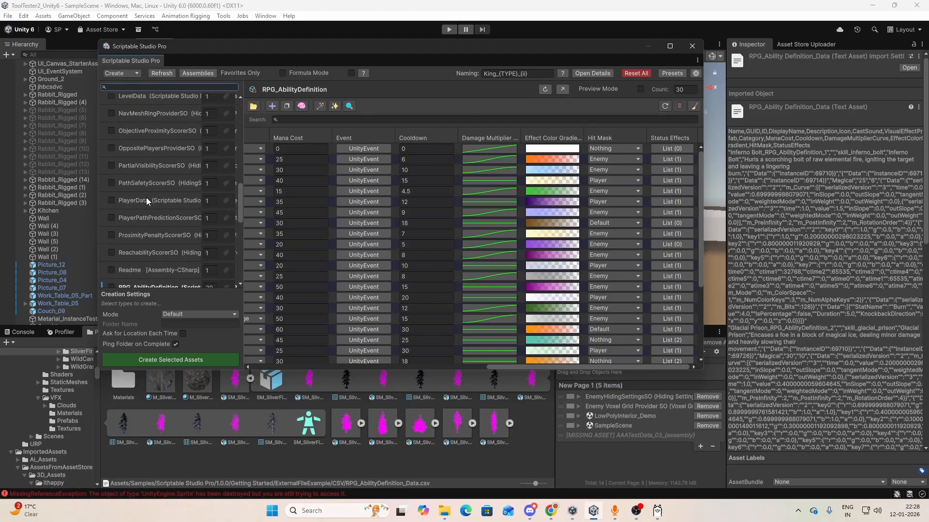
pyautogui.click(145, 201)
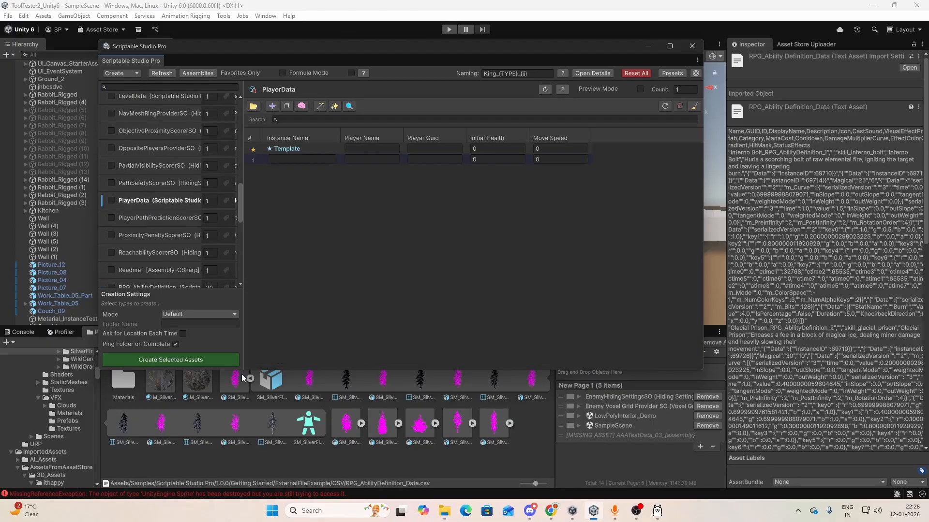
pyautogui.click(254, 106)
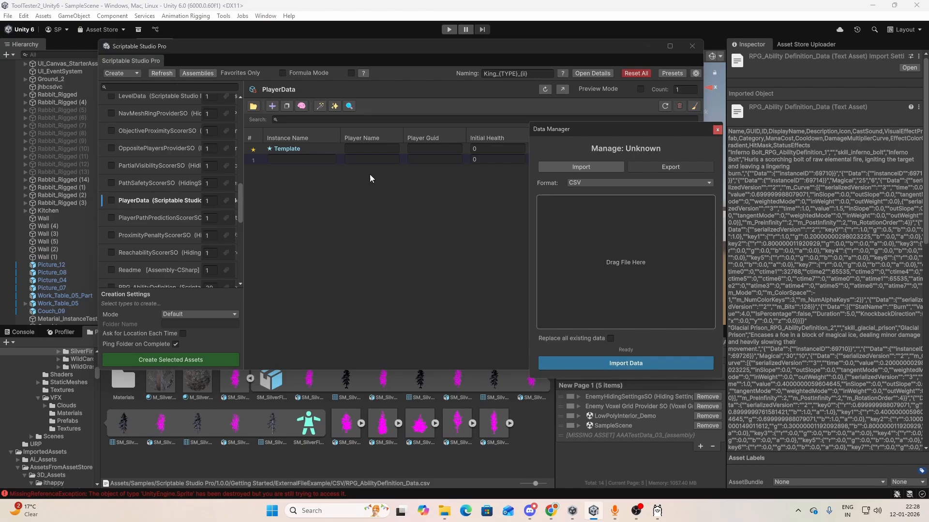
pyautogui.click(681, 167)
pyautogui.click(576, 183)
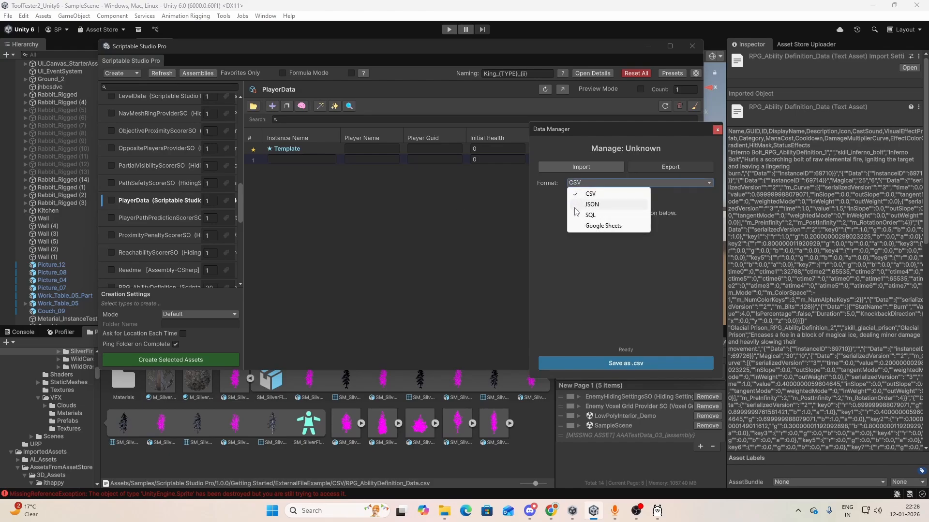
pyautogui.click(603, 226)
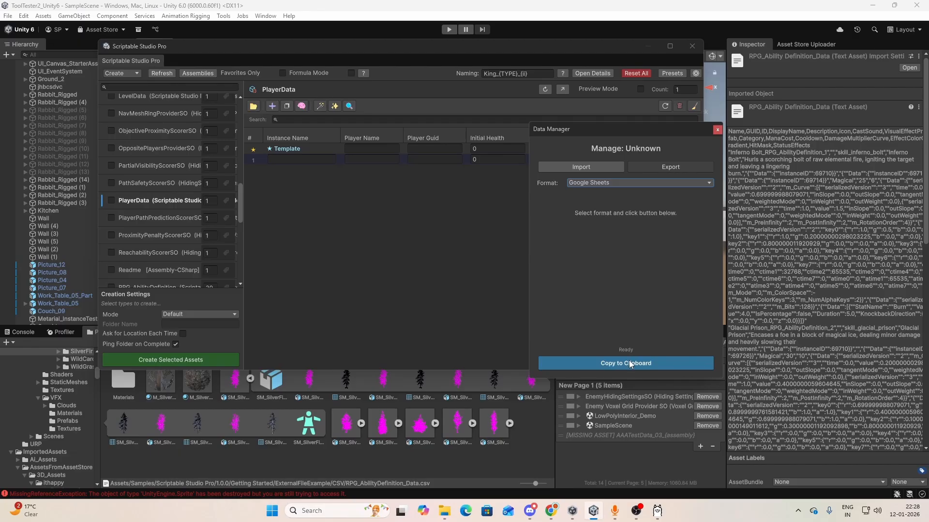
pyautogui.click(717, 130)
# Find the RPG_AbilityDefinition type in the type list and show its ability instances.
pyautogui.scroll(10, 129, 222)
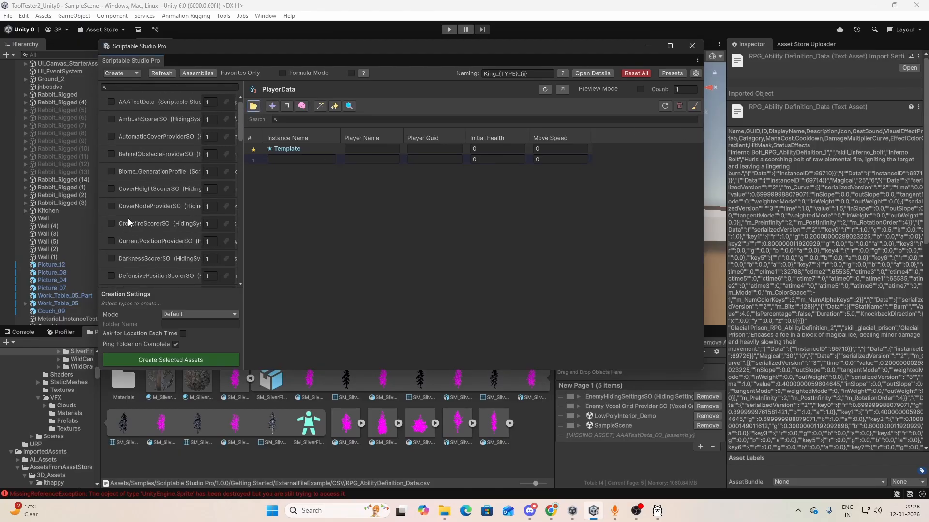
pyautogui.scroll(-15, 130, 222)
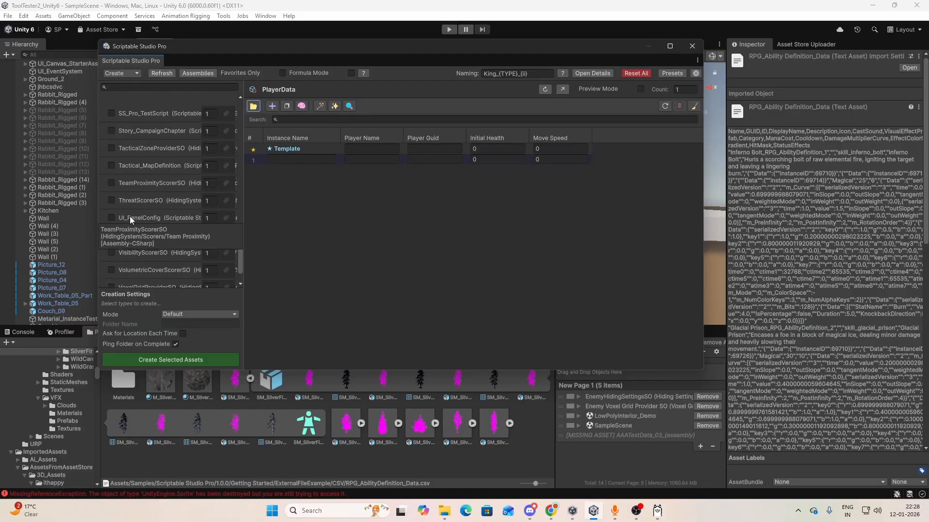
pyautogui.scroll(3, 131, 220)
pyautogui.click(145, 148)
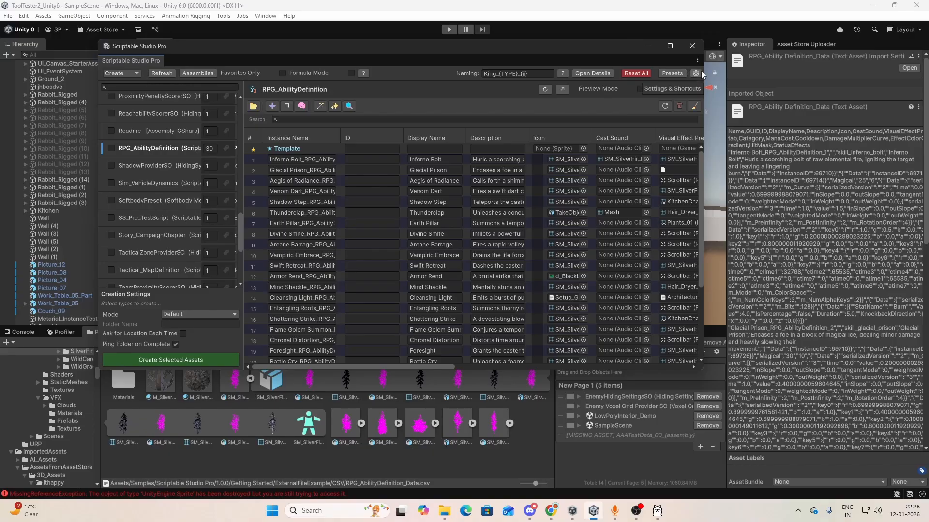
# Export the RPG_AbilityDefinition data to the clipboard in Google Sheets format with the Data Manager.
pyautogui.click(255, 106)
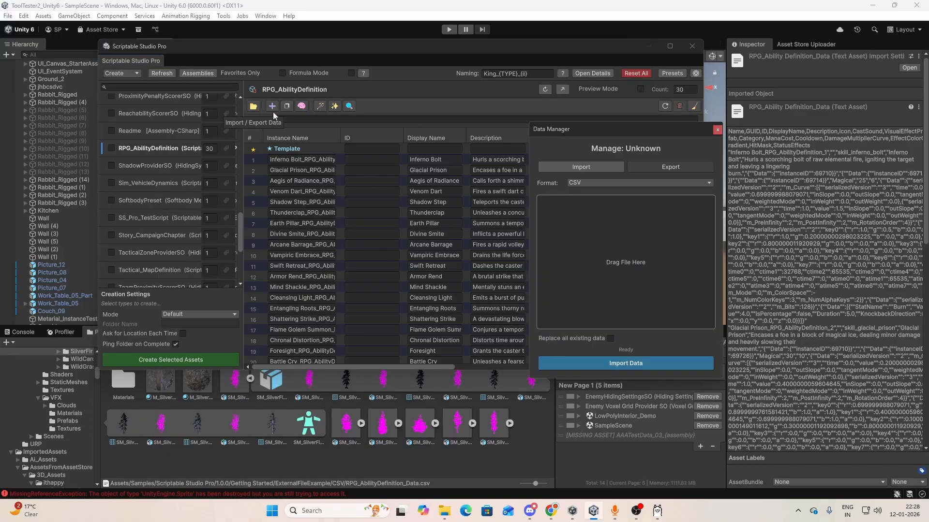
pyautogui.click(666, 167)
pyautogui.click(572, 183)
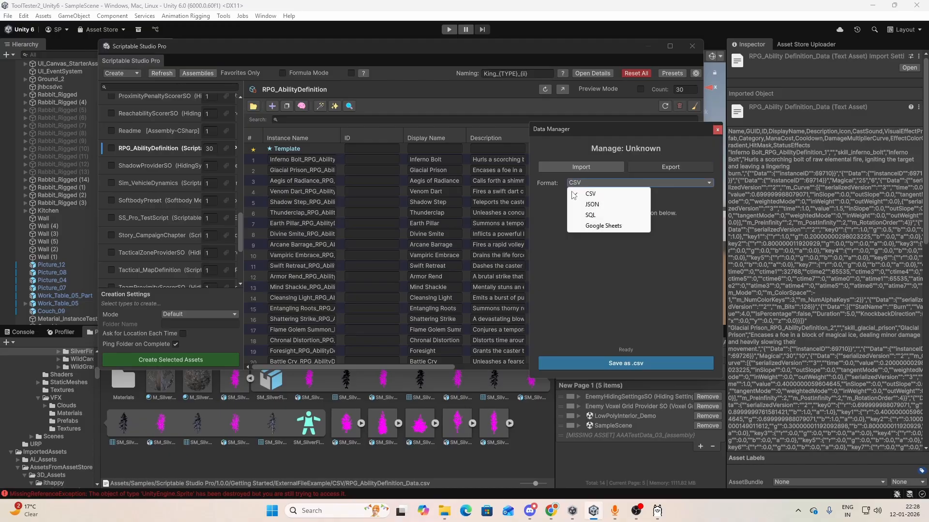
pyautogui.click(576, 226)
pyautogui.click(565, 364)
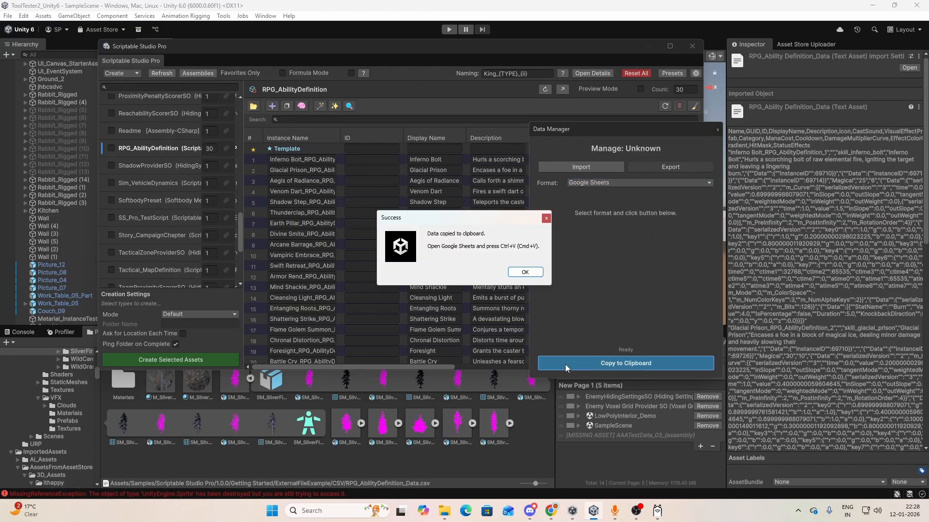
pyautogui.click(524, 272)
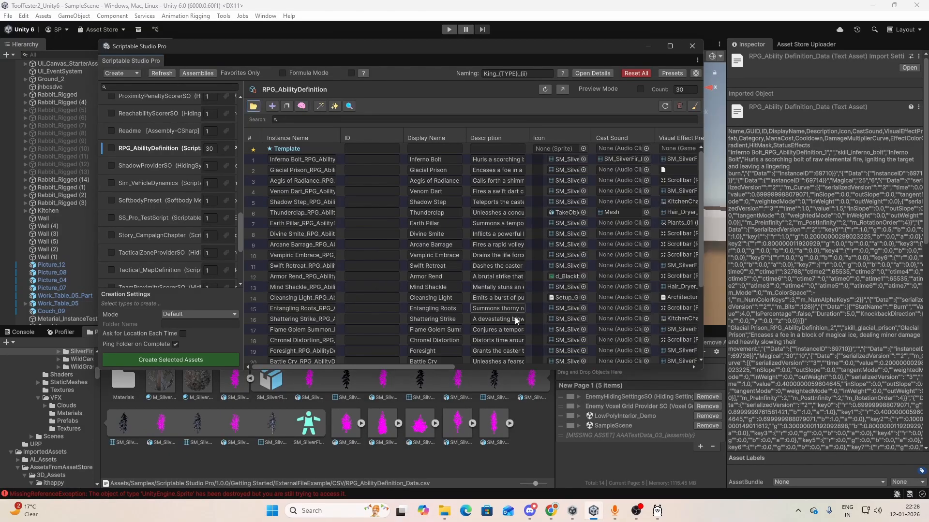
# Switch to Chrome, search for "google sheets" in a new tab, and create a blank spreadsheet.
pyautogui.click(310, 512)
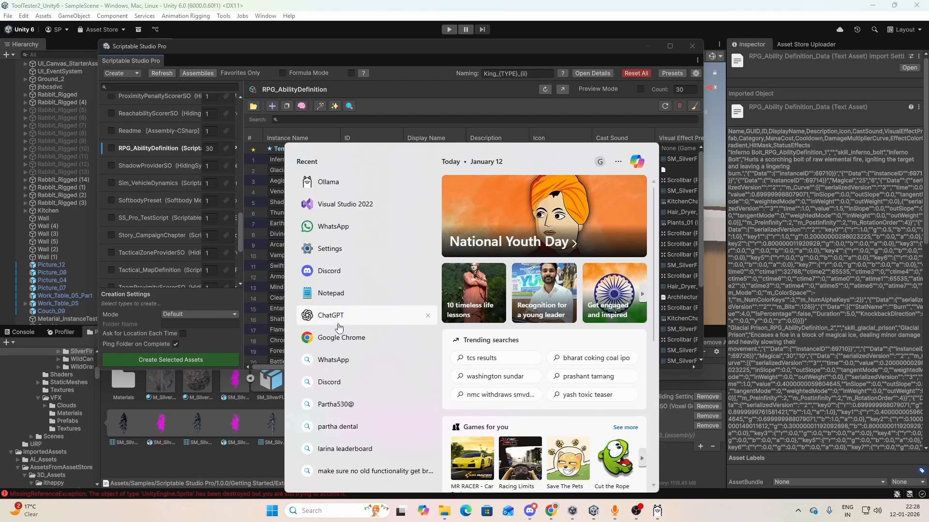
pyautogui.click(551, 513)
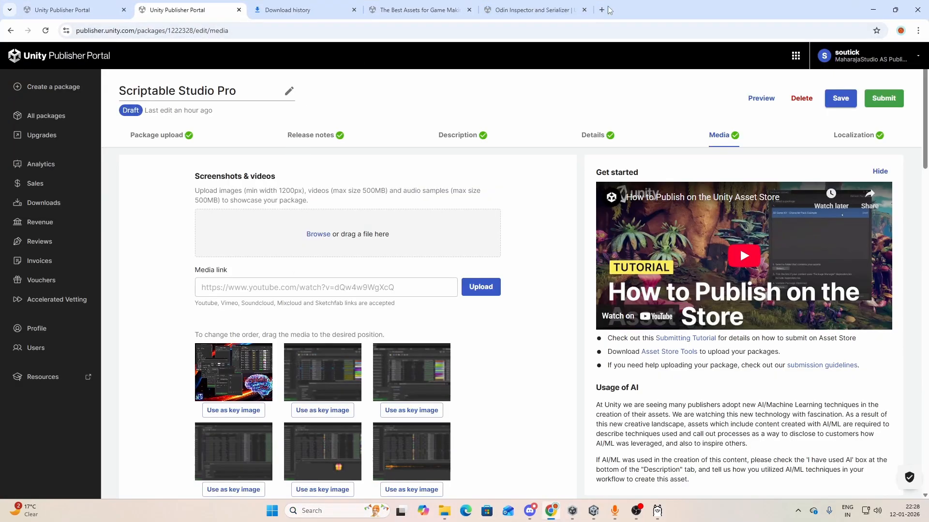
pyautogui.click(603, 10)
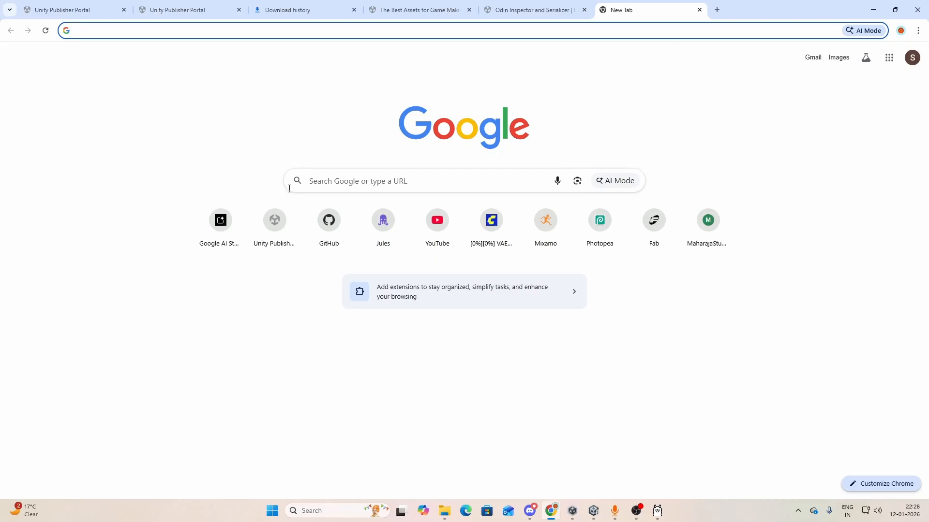
pyautogui.write('goog')
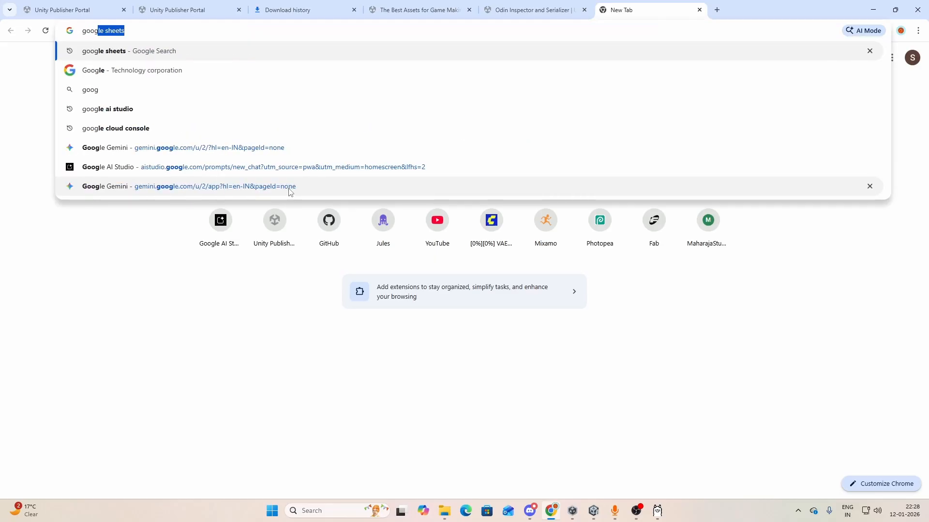
pyautogui.press('Return')
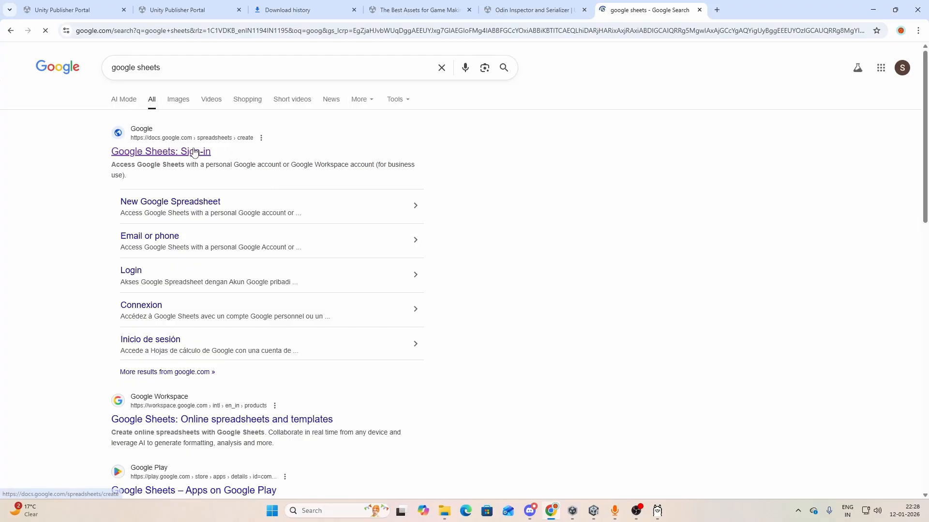
pyautogui.click(193, 151)
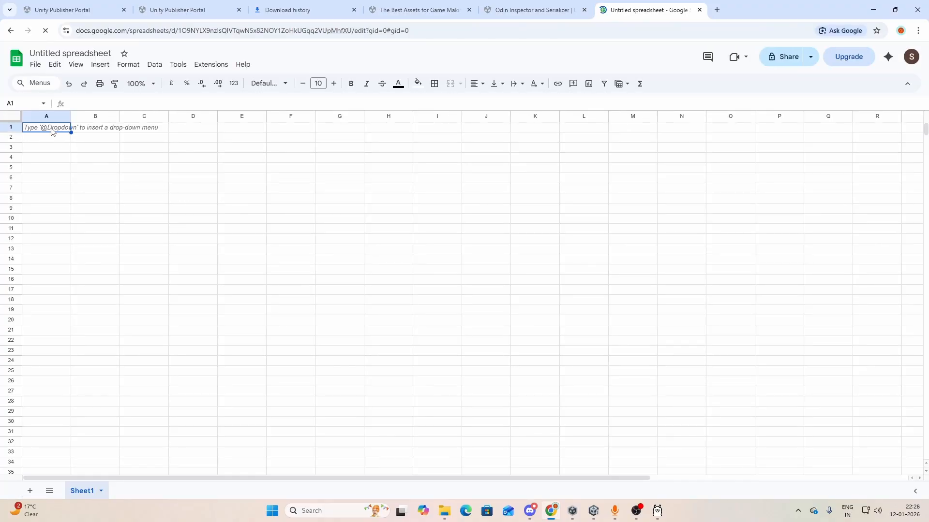
# Paste the copied ability data into the blank sheet starting at cell A1.
pyautogui.hotkey('ctrl', 'v')
pyautogui.scroll(-7, 580, 289)
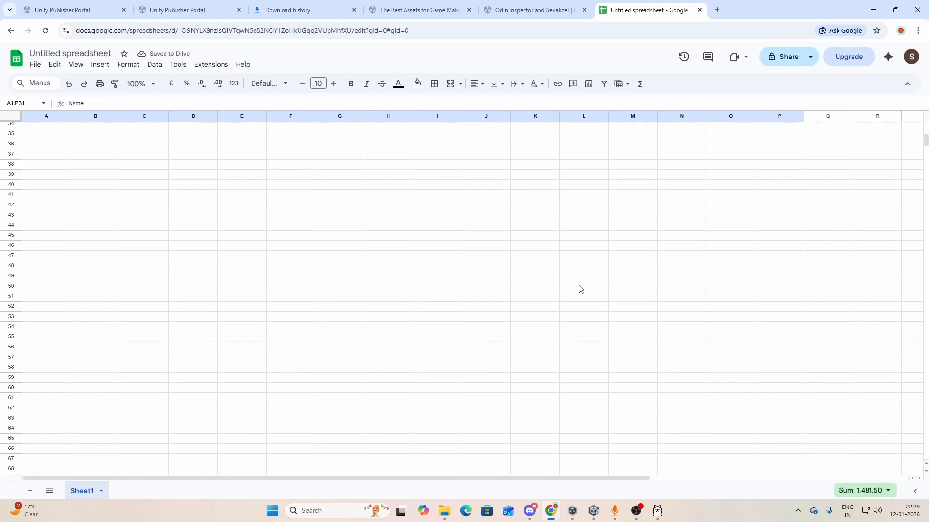
pyautogui.scroll(7, 580, 289)
# Examine the pasted table's Name, GUID and ID columns in the header and first data row.
pyautogui.click(68, 132)
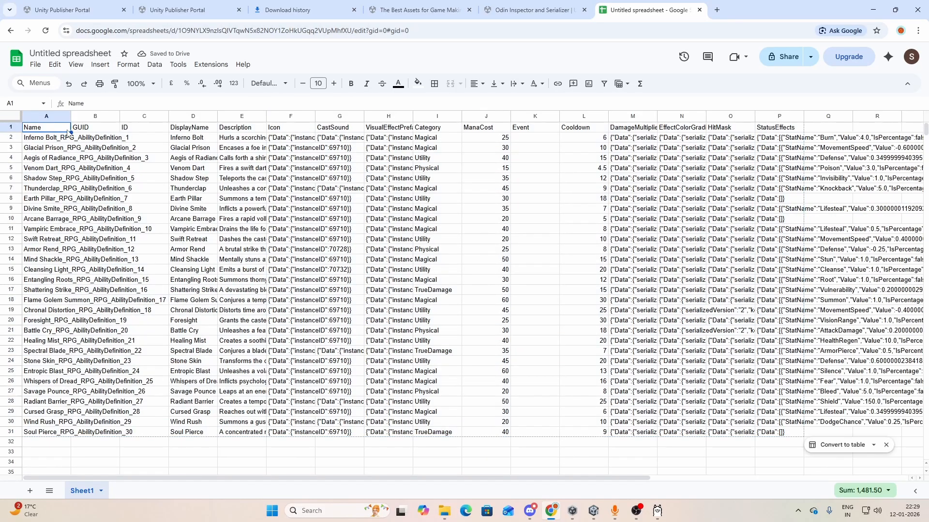
pyautogui.click(87, 128)
pyautogui.click(85, 140)
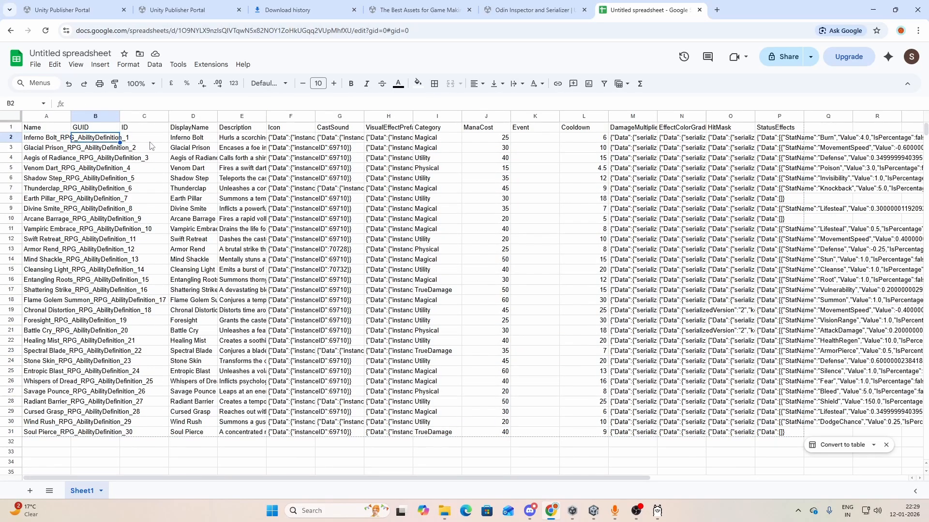
pyautogui.click(88, 128)
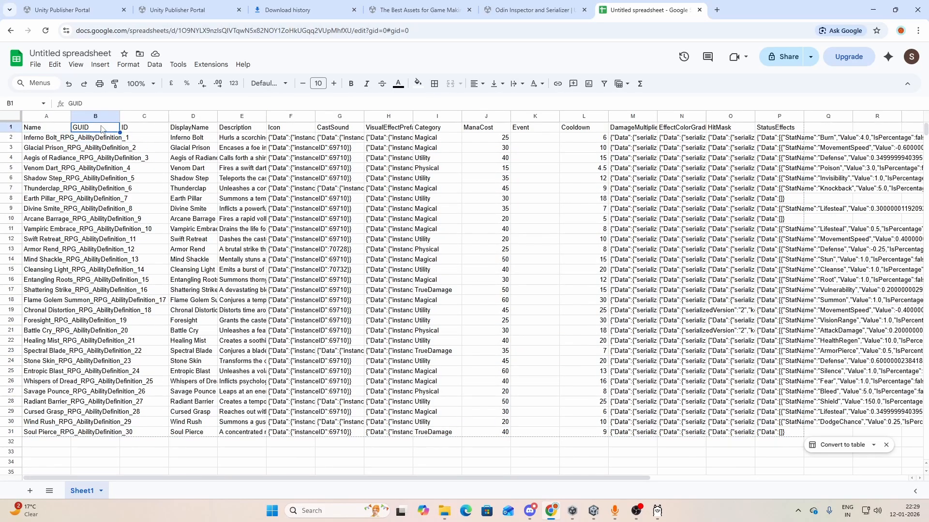
pyautogui.click(140, 140)
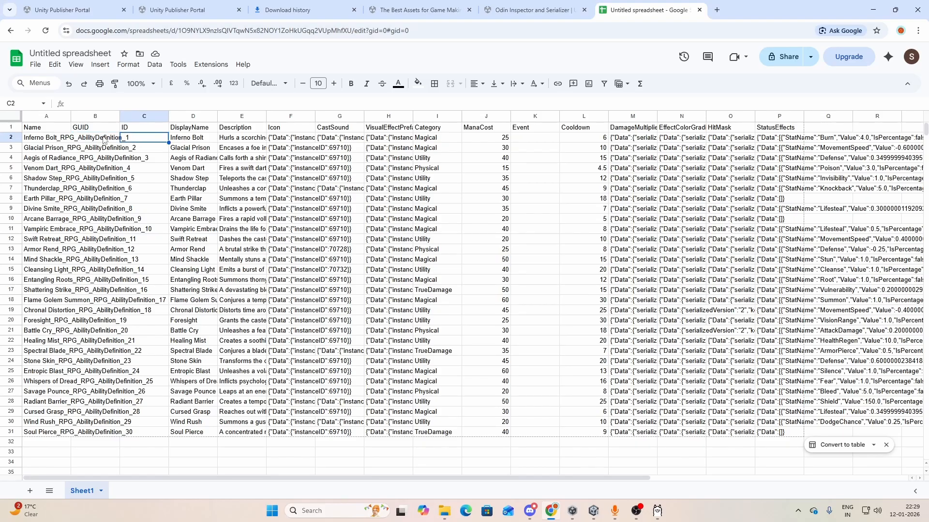
pyautogui.click(129, 130)
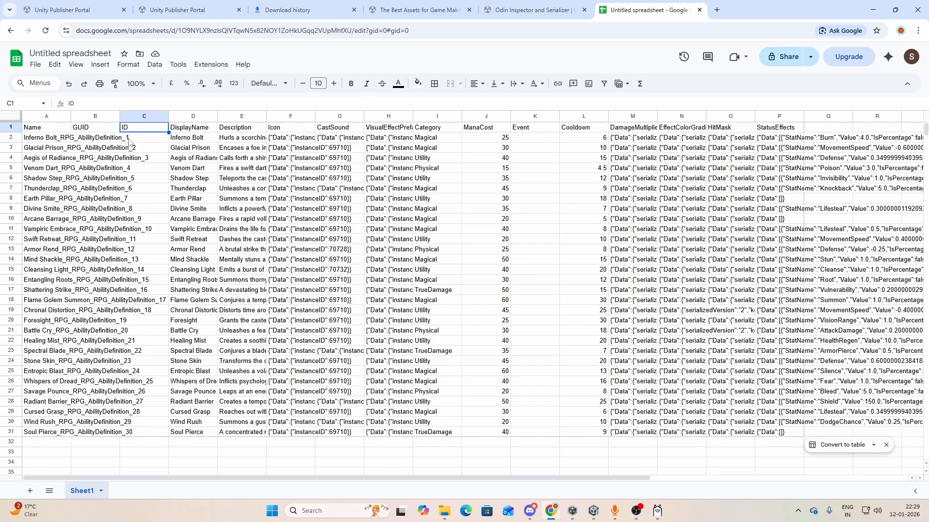
pyautogui.click(90, 129)
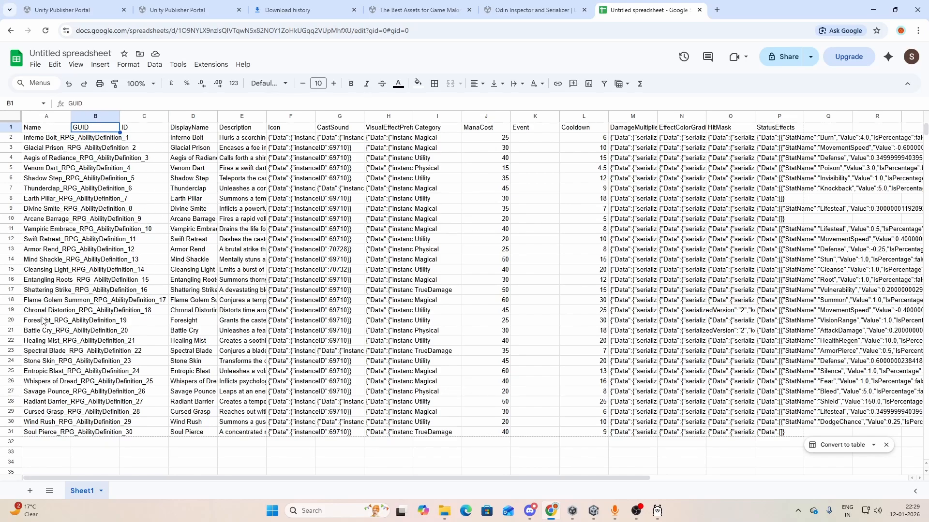
pyautogui.scroll(-8, 42, 331)
pyautogui.scroll(8, 42, 332)
pyautogui.click(35, 131)
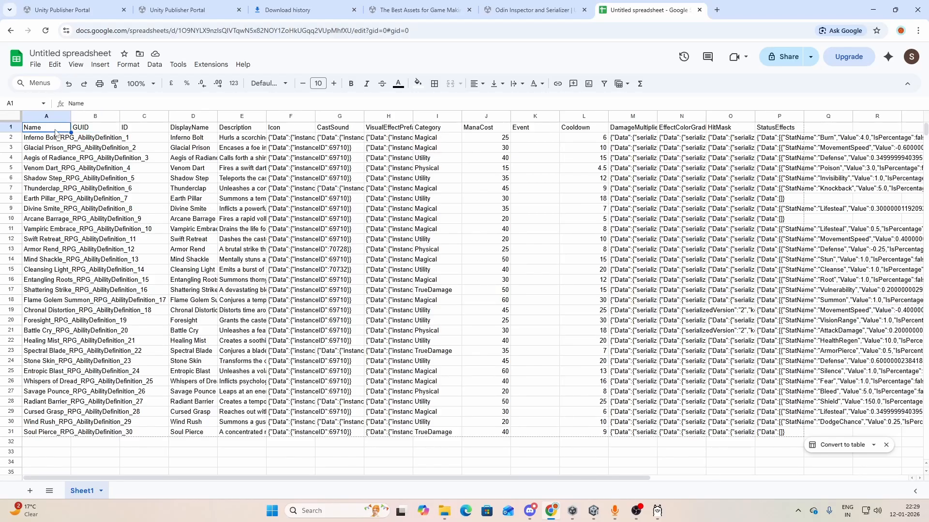
pyautogui.click(80, 130)
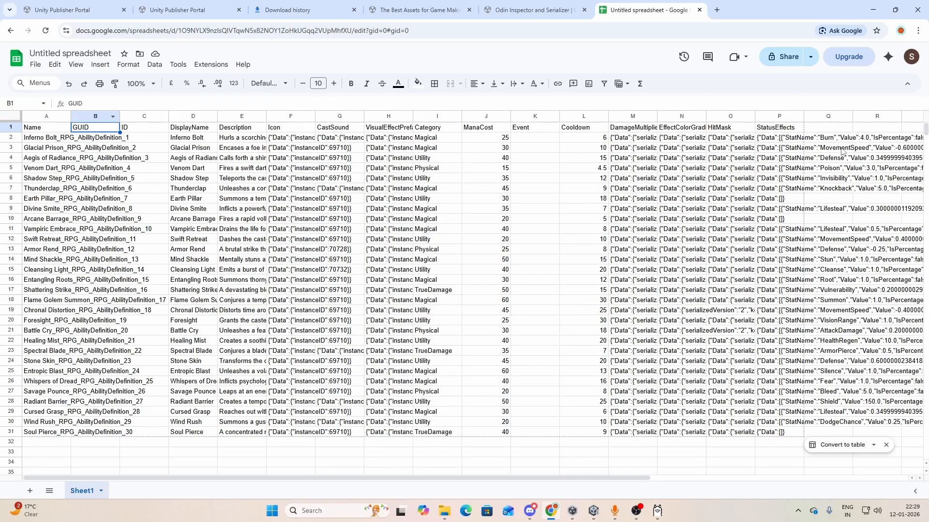
pyautogui.scroll(-6, 581, 290)
pyautogui.scroll(6, 580, 291)
# Close the spreadsheet tab, return to Unity, and check the Data Manager's import options for RPG_AbilityDefinition.
pyautogui.click(699, 10)
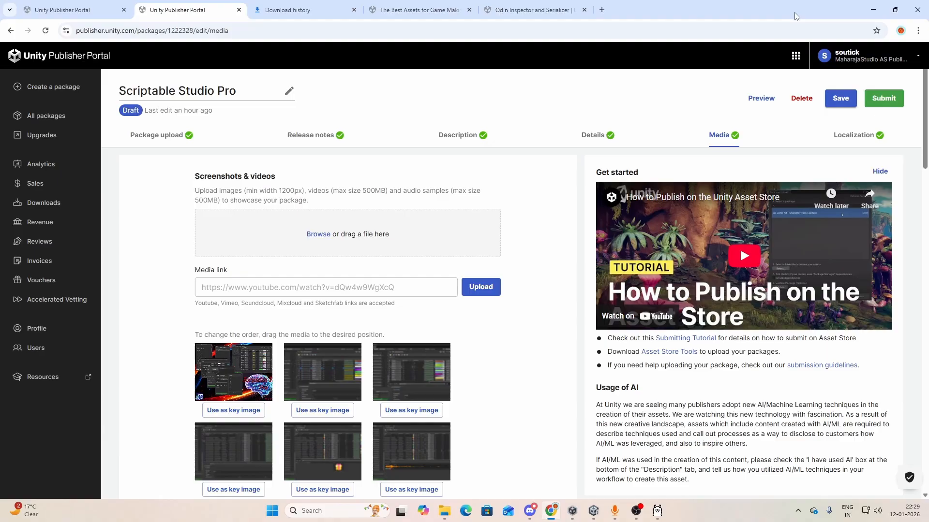
pyautogui.click(873, 9)
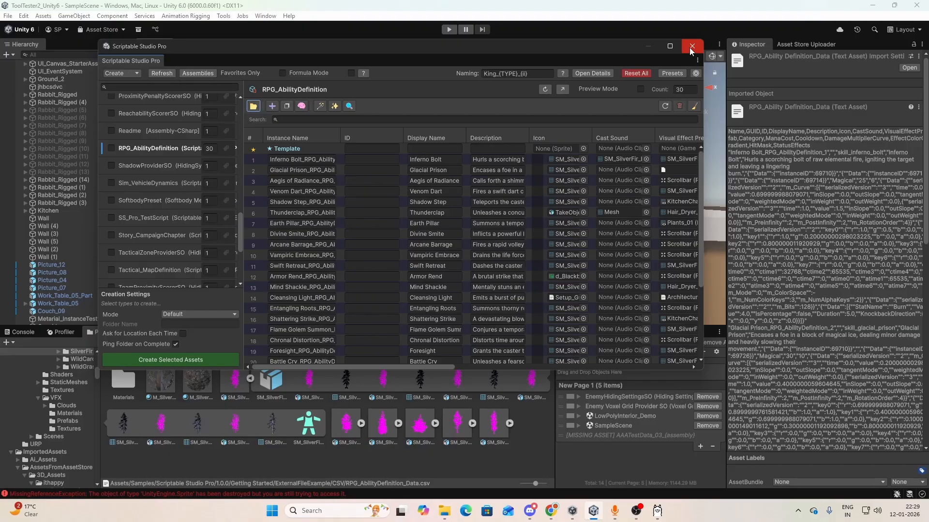
pyautogui.click(254, 107)
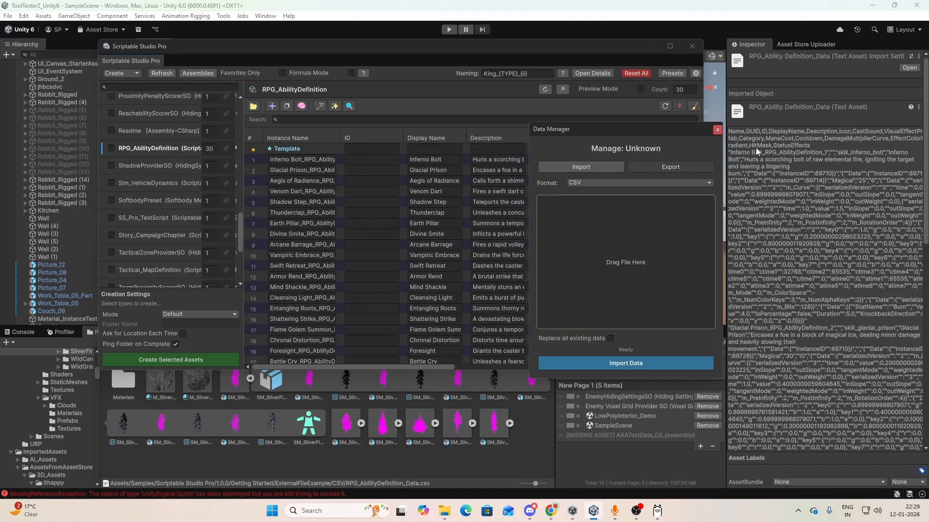
pyautogui.click(717, 131)
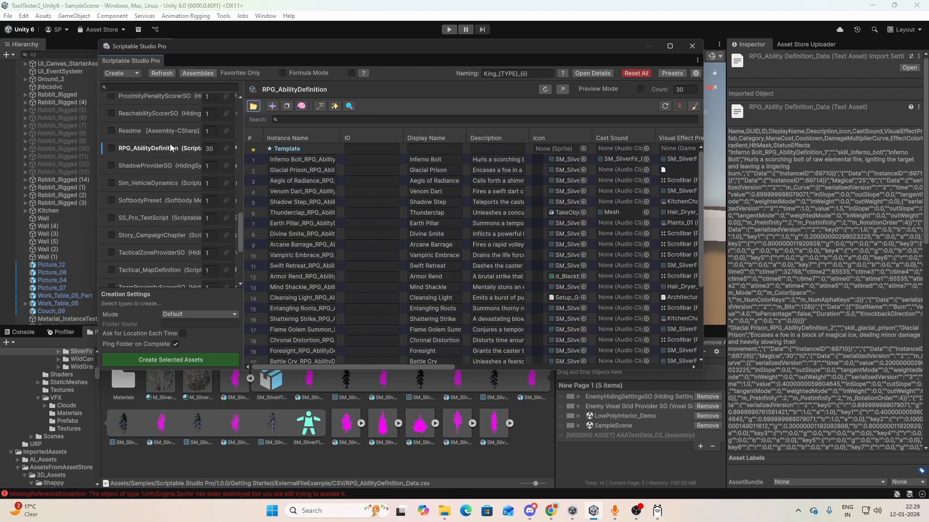
# Save the current configuration as "New Preset" in the Preset Manager and close the manager.
pyautogui.scroll(1, 176, 207)
pyautogui.scroll(3, 176, 207)
pyautogui.click(668, 73)
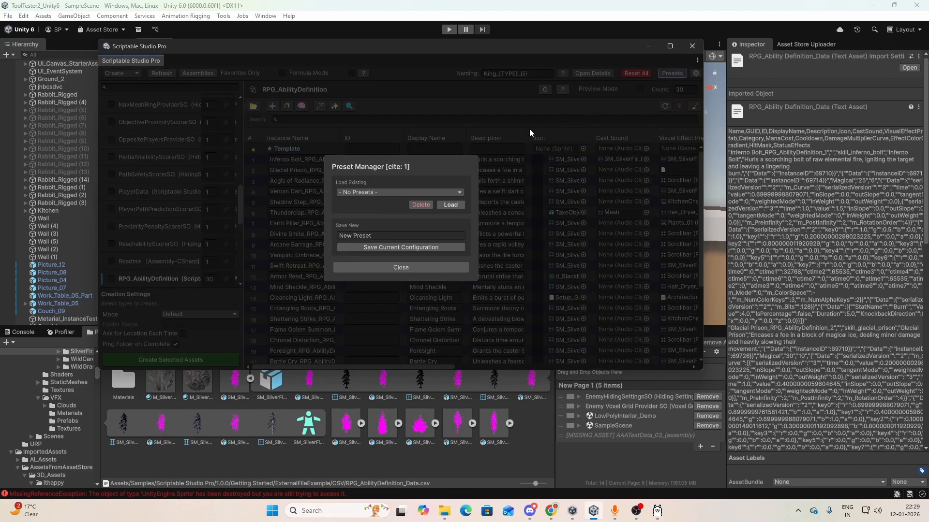
pyautogui.click(385, 251)
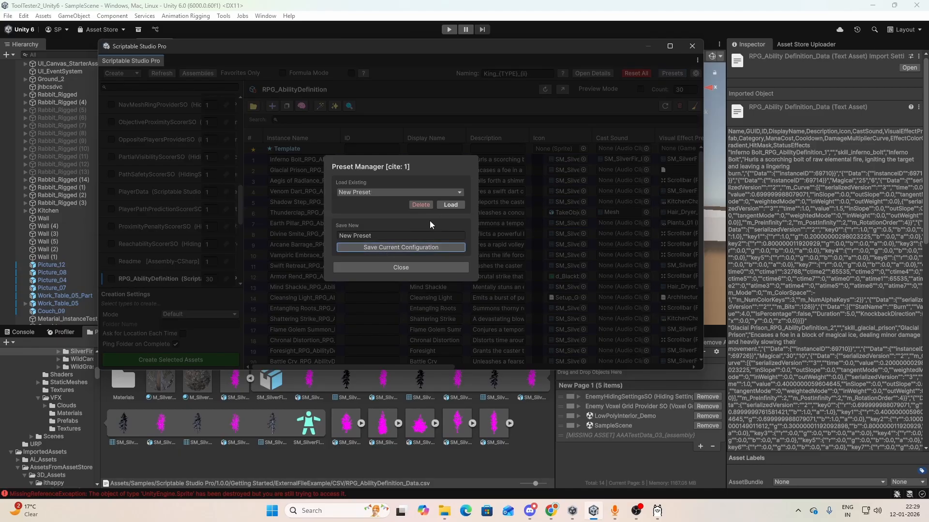
pyautogui.click(385, 268)
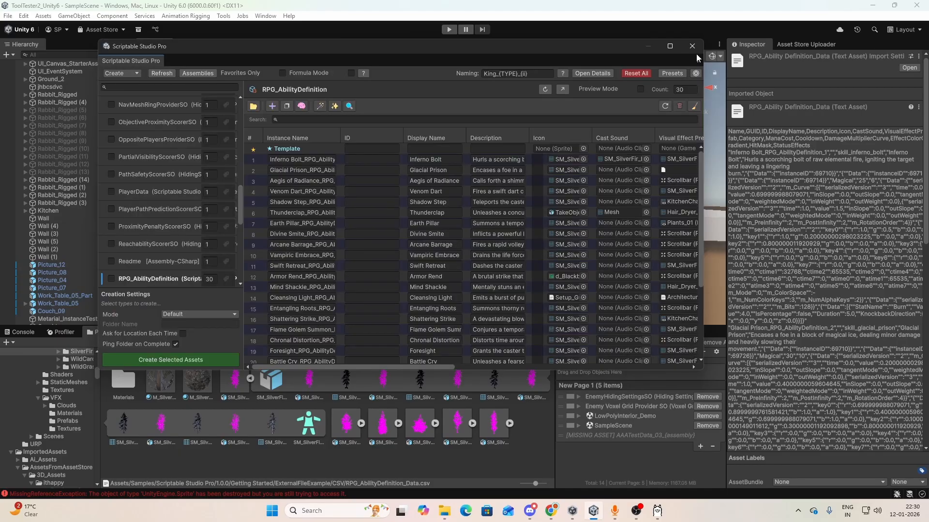
# Close the Scriptable Studio Pro window and clear the errors from the Console.
pyautogui.click(693, 47)
pyautogui.click(22, 332)
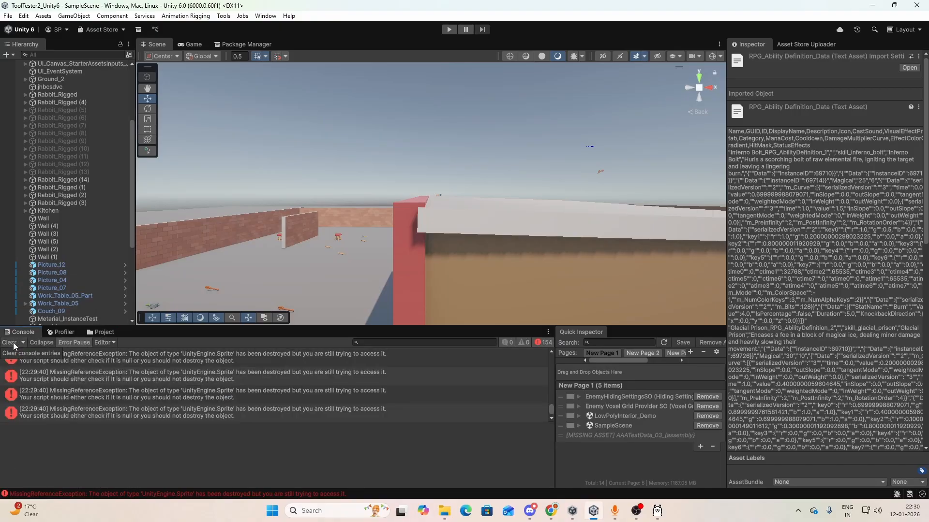
pyautogui.click(13, 342)
# Show the root Assets folder in a taller Project view and reopen Scriptable Studio Pro from the HistoryDatabase asset.
pyautogui.click(102, 333)
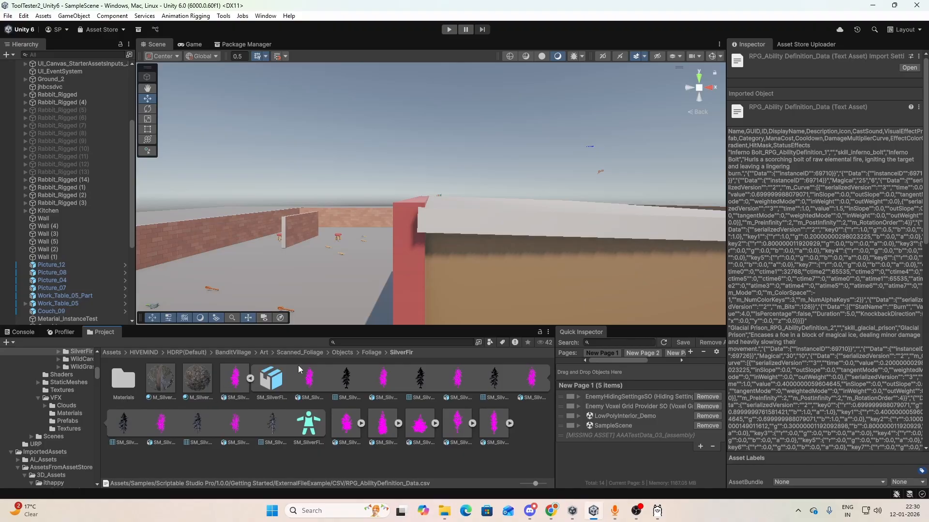
pyautogui.click(115, 354)
pyautogui.moveTo(414, 327); pyautogui.dragTo(415, 311)
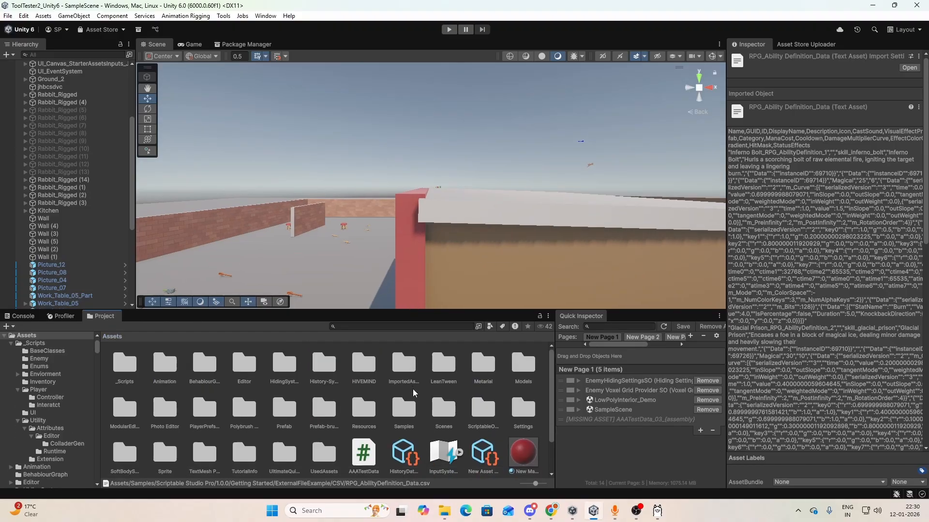
pyautogui.rightClick(418, 441)
pyautogui.click(437, 416)
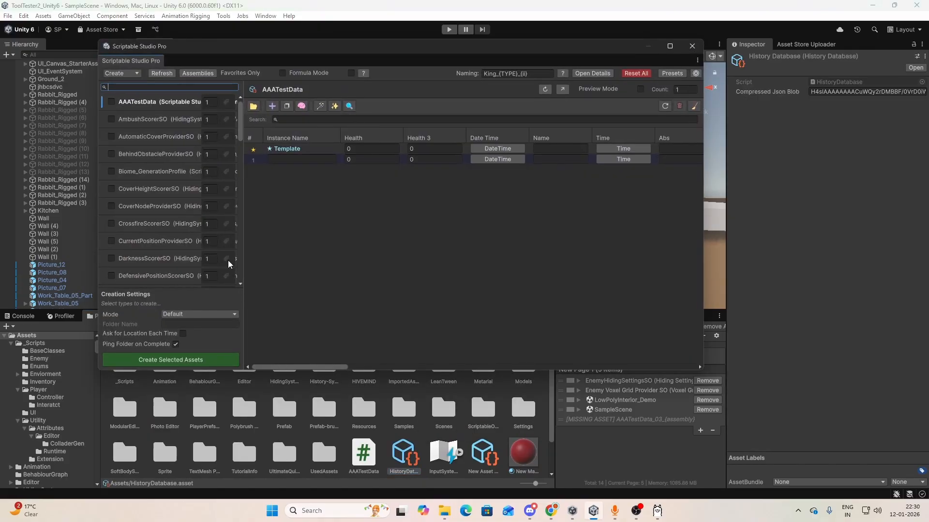
# Load the saved "New Preset" configuration through the Preset Manager.
pyautogui.scroll(-5, 223, 247)
pyautogui.scroll(5, 223, 246)
pyautogui.click(695, 73)
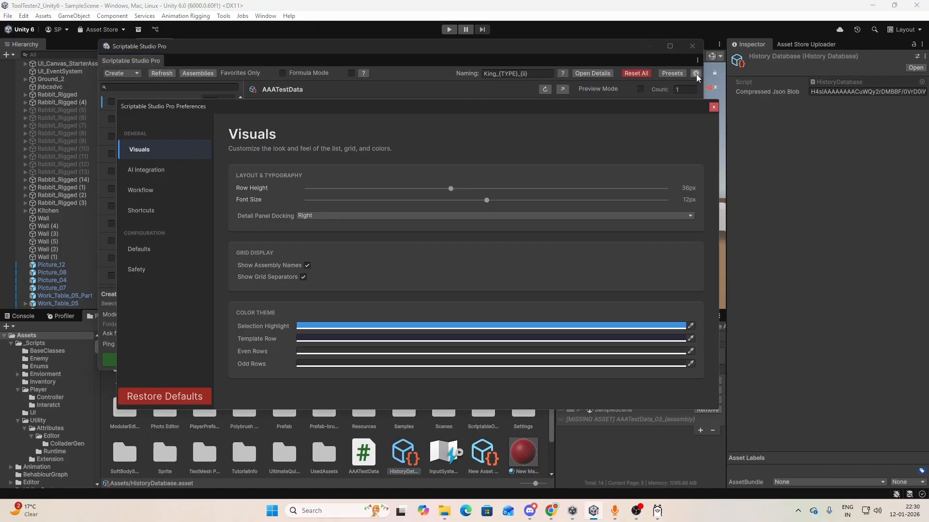
pyautogui.click(696, 73)
pyautogui.click(673, 74)
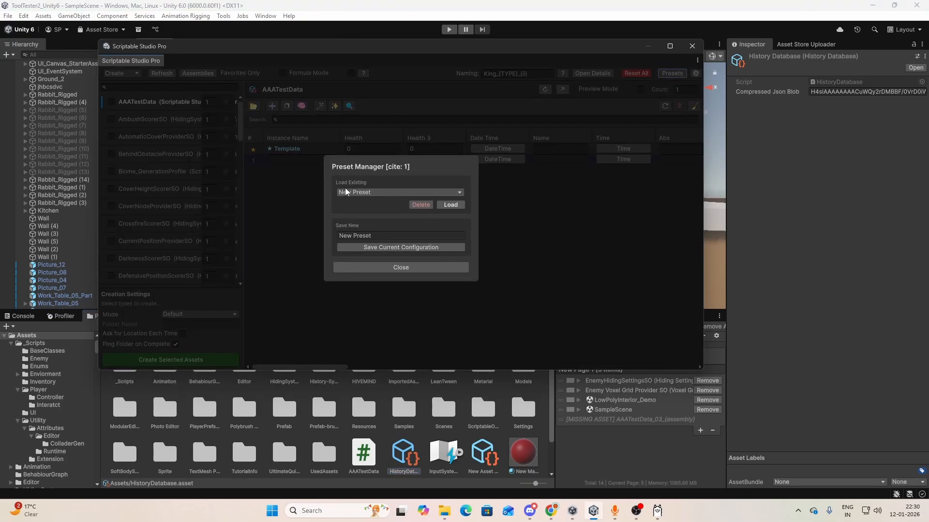
pyautogui.click(363, 193)
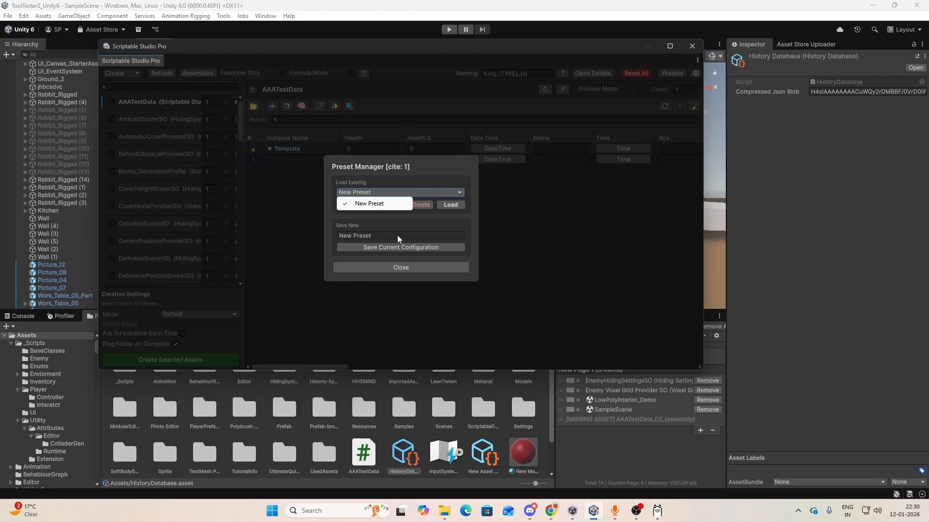
pyautogui.click(385, 223)
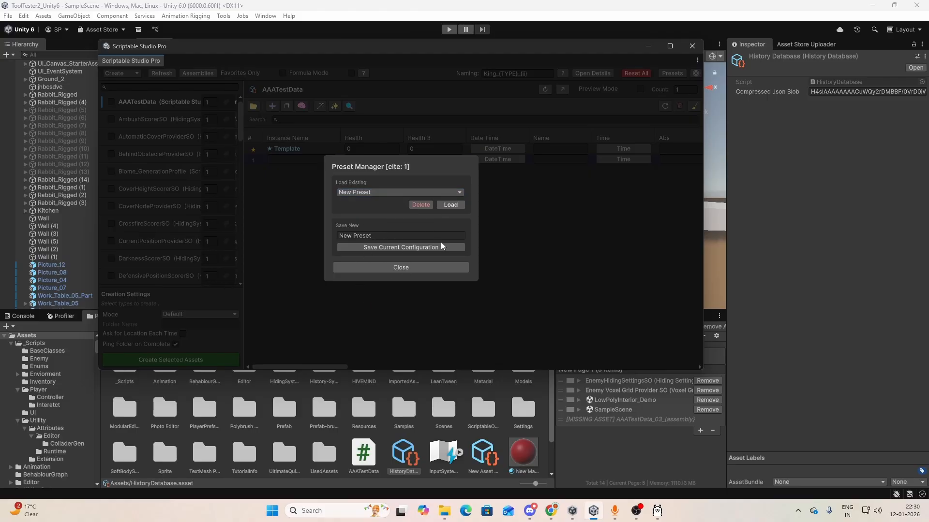
pyautogui.click(450, 206)
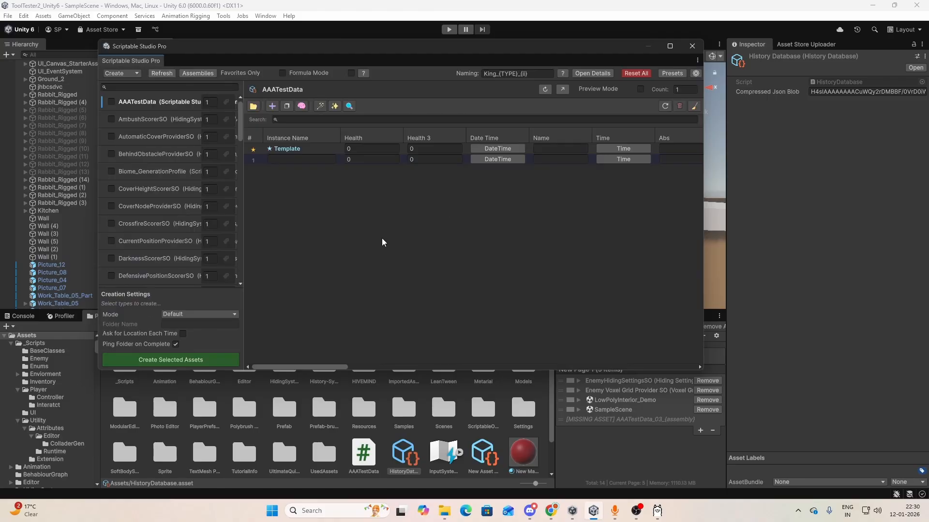
# Examine the full ScriptableObject type list for the preset's selections, and check the Visuals preferences.
pyautogui.scroll(-10, 216, 188)
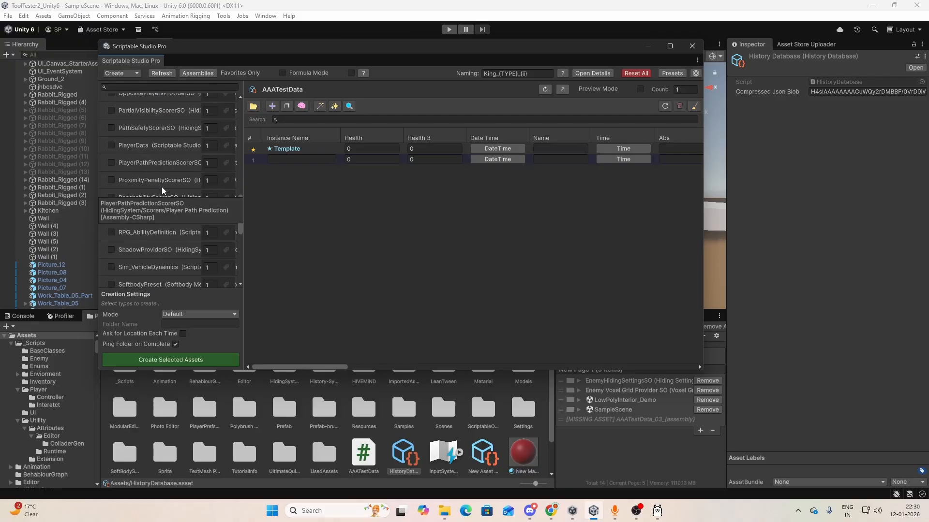
pyautogui.scroll(10, 162, 190)
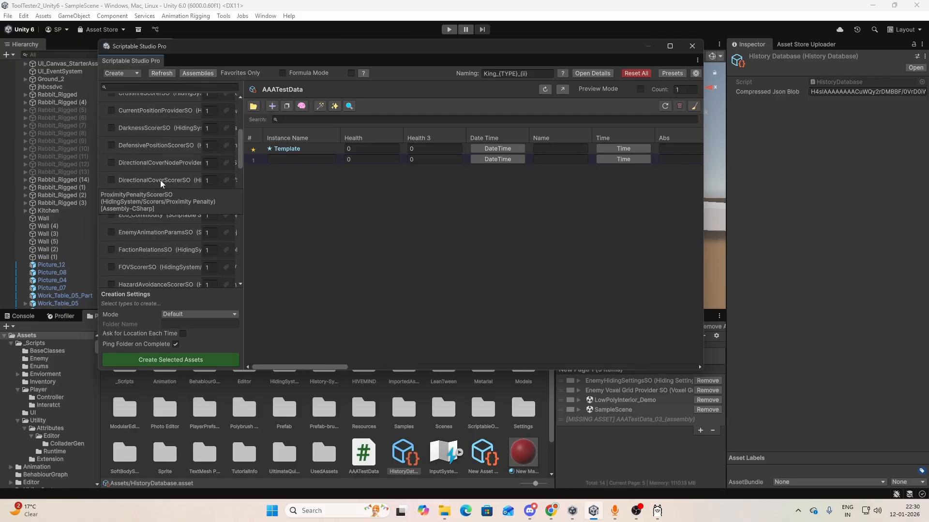
pyautogui.scroll(-9, 162, 181)
pyautogui.scroll(9, 163, 171)
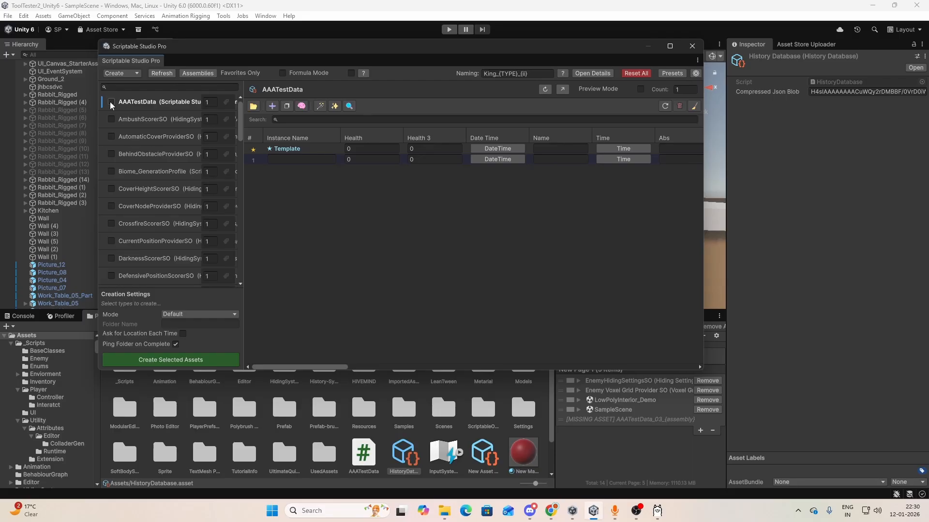
pyautogui.hscroll(3, 354, 263)
pyautogui.hscroll(-3, 354, 263)
pyautogui.click(695, 73)
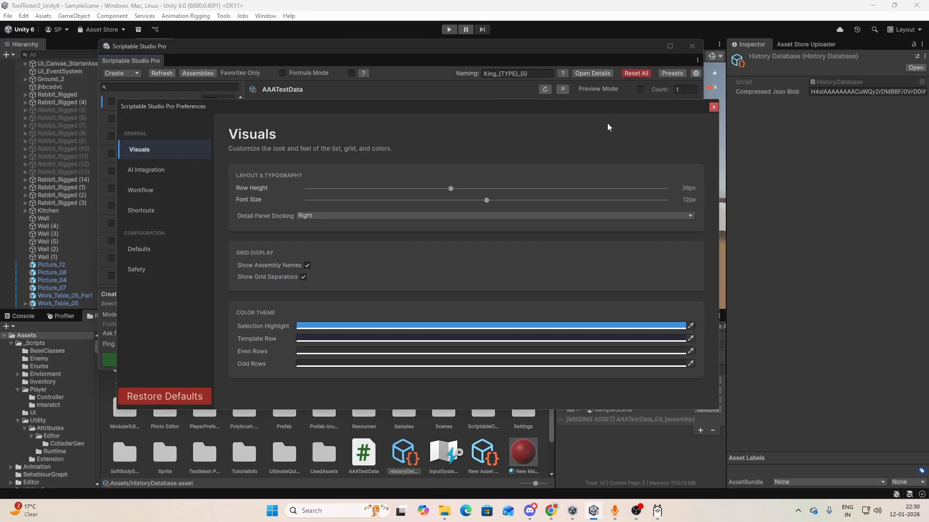
pyautogui.click(713, 108)
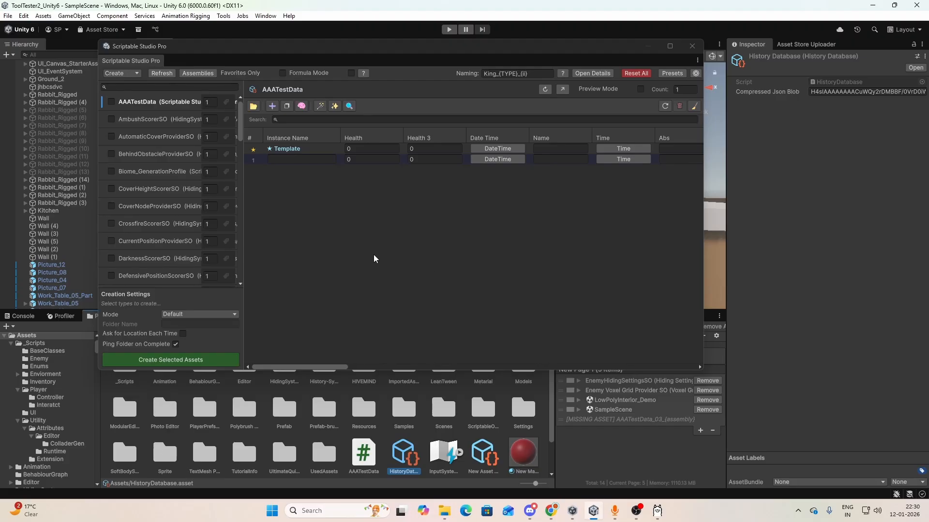
# Shorten the Scriptable Studio Pro window and select PlayerData_Data_Large_100K.csv in the Getting Started sample's ExternalFileExample CSV folder.
pyautogui.scroll(-5, 187, 153)
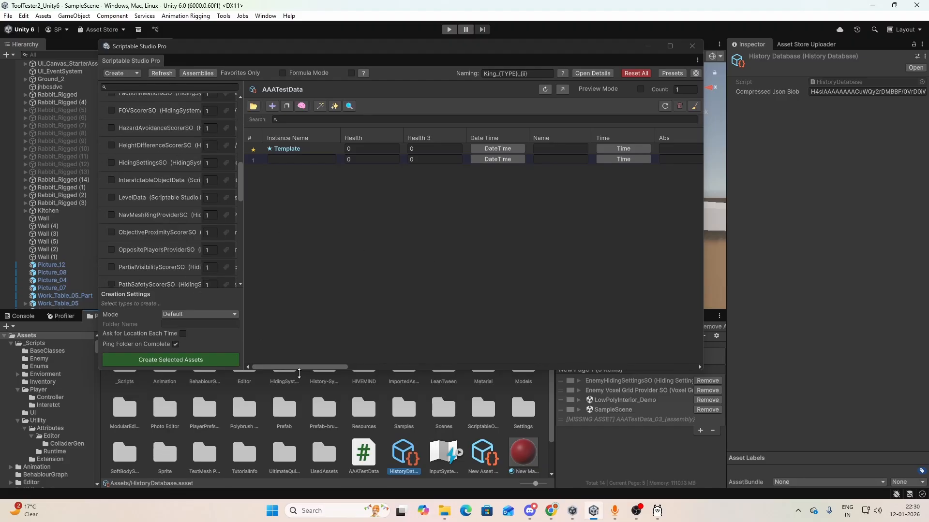
pyautogui.moveTo(297, 371); pyautogui.dragTo(297, 309)
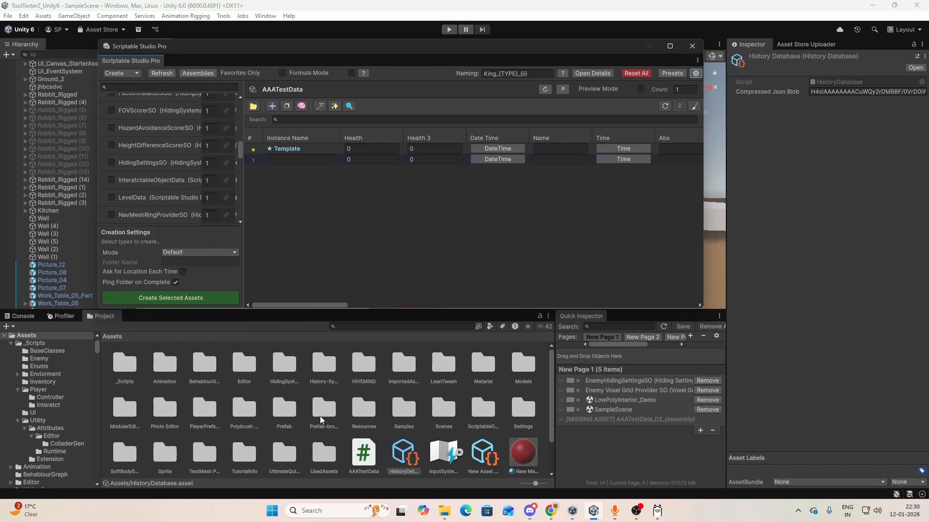
pyautogui.doubleClick(401, 417)
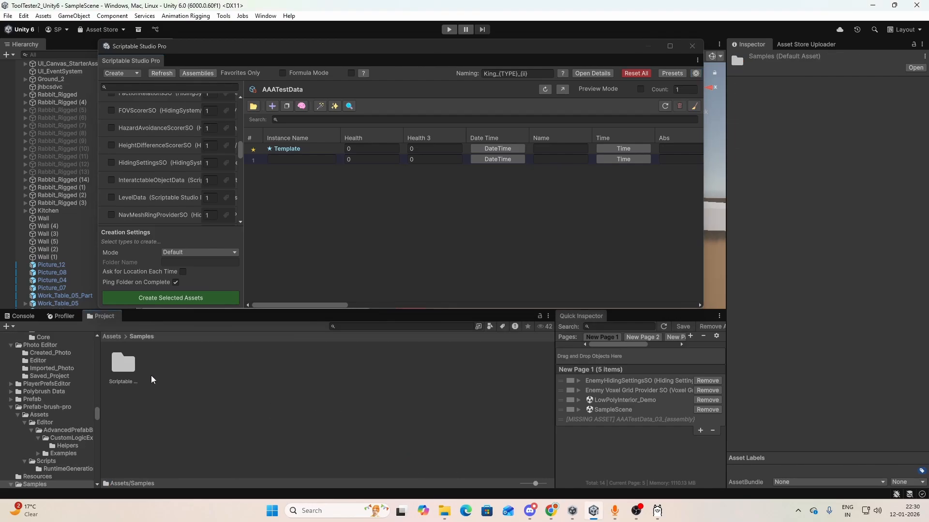
pyautogui.doubleClick(125, 365)
pyautogui.doubleClick(128, 367)
pyautogui.doubleClick(128, 367)
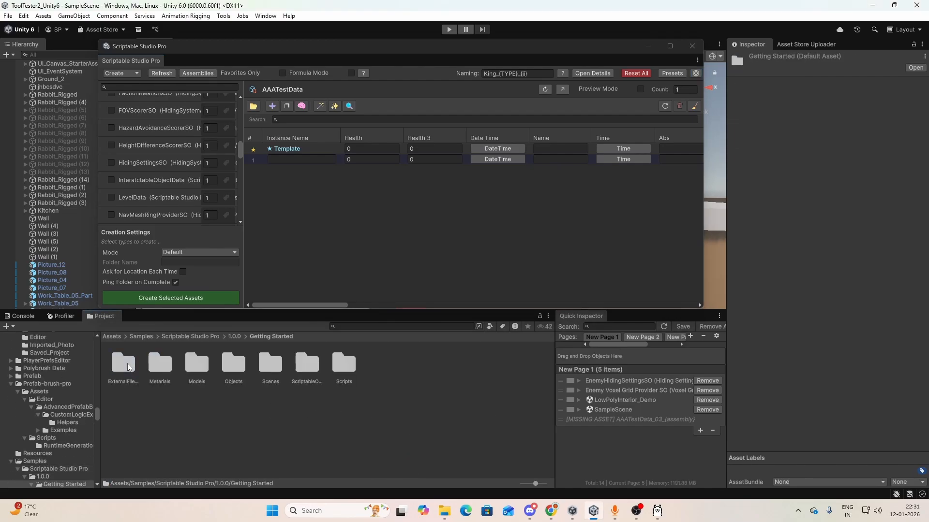
pyautogui.doubleClick(131, 367)
pyautogui.doubleClick(125, 365)
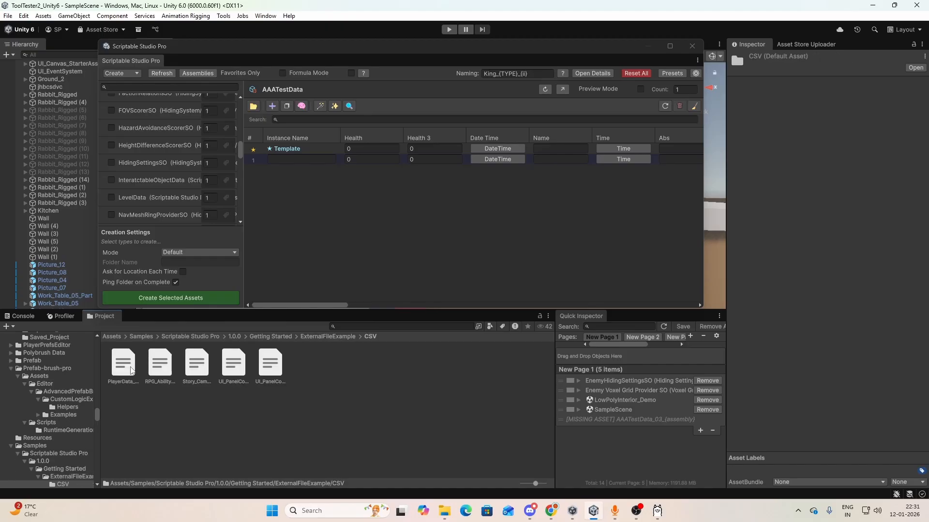
pyautogui.click(124, 364)
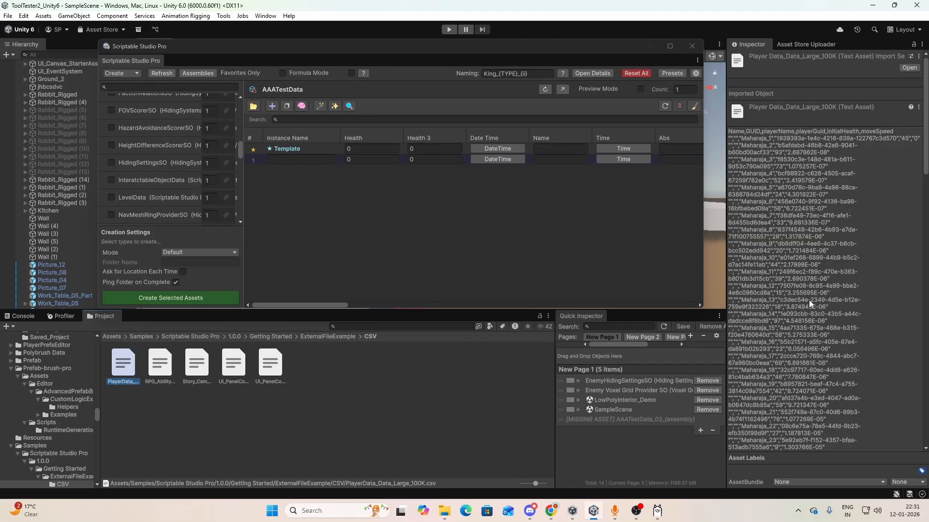
# Filter the type list by "play", select PlayerData and open the Data Manager for it.
pyautogui.scroll(10, 165, 207)
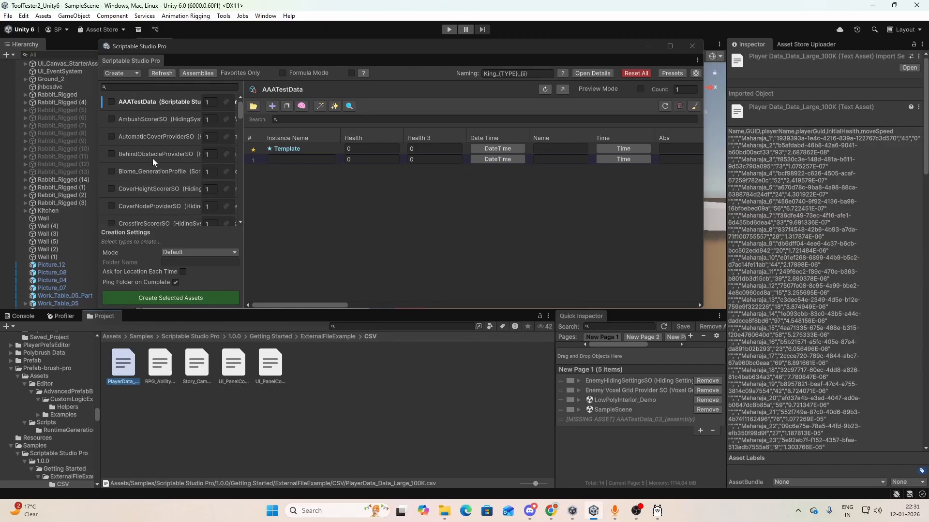
pyautogui.click(146, 87)
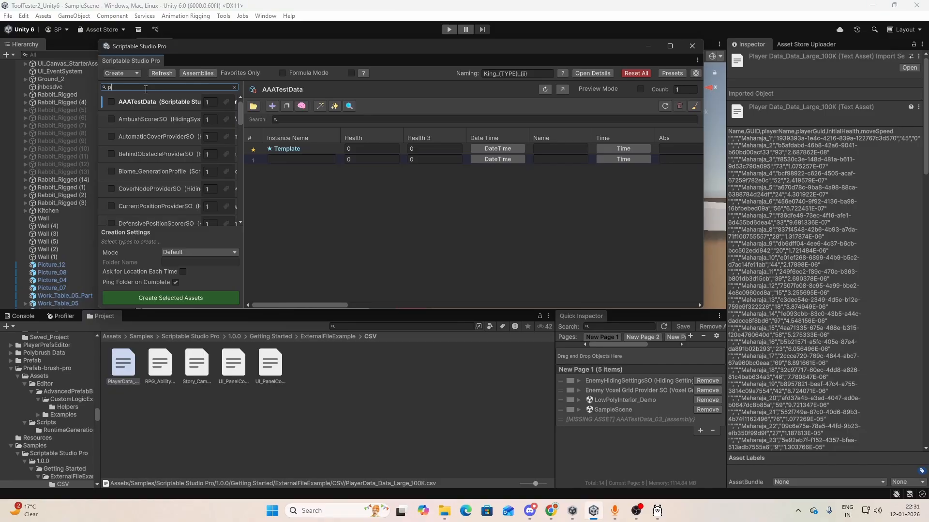
pyautogui.write('lay')
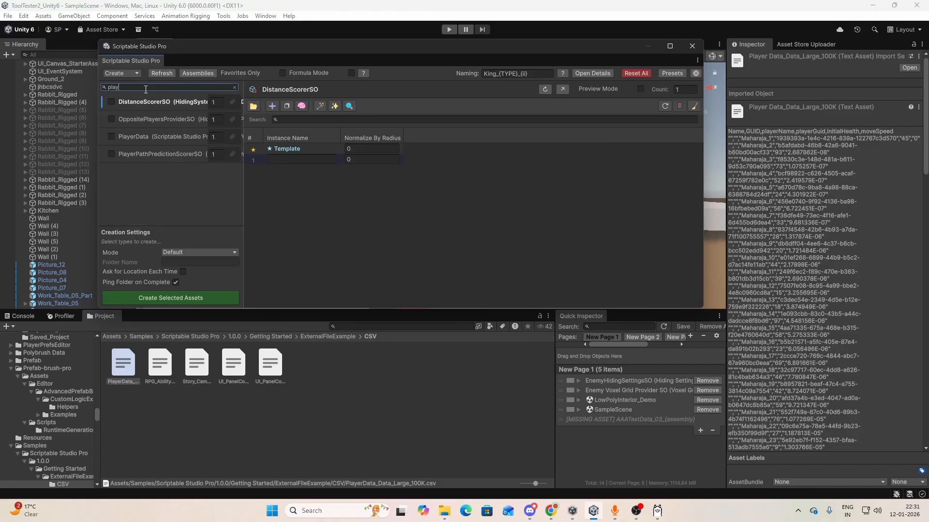
pyautogui.click(146, 137)
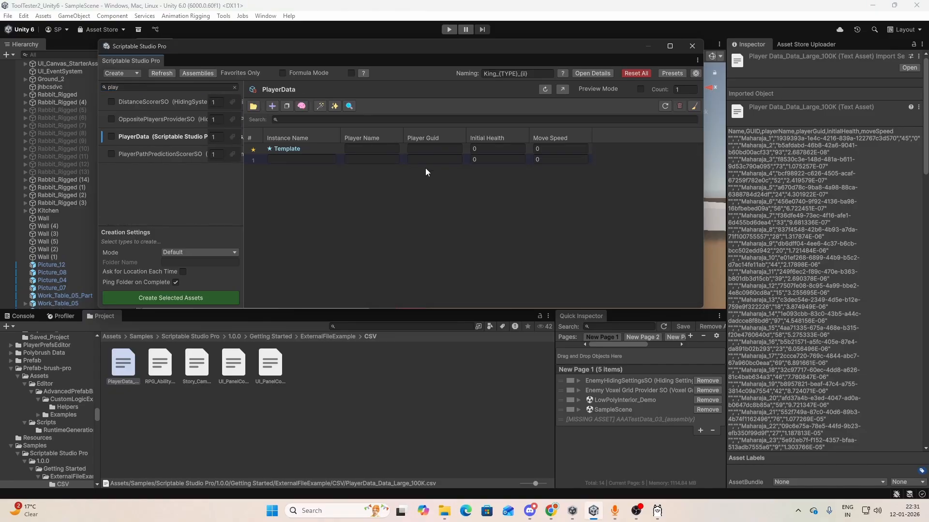
pyautogui.click(257, 108)
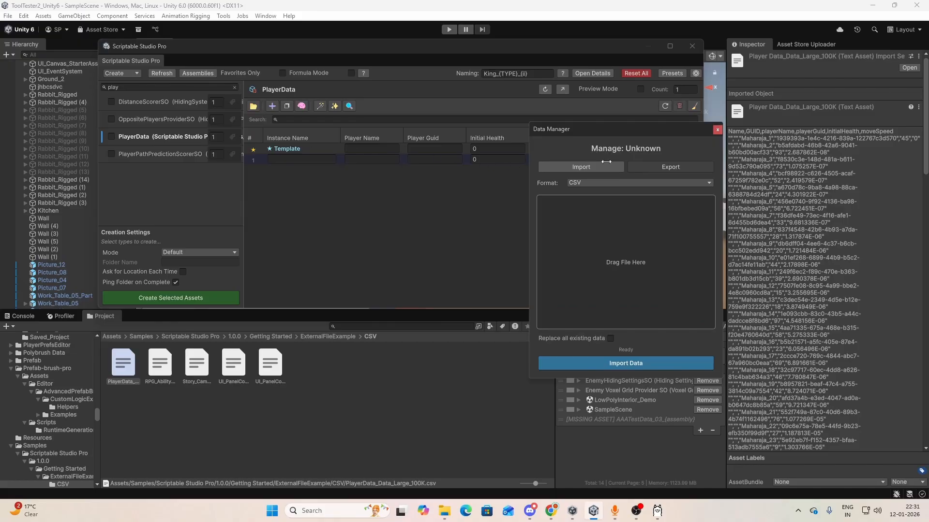
pyautogui.click(586, 236)
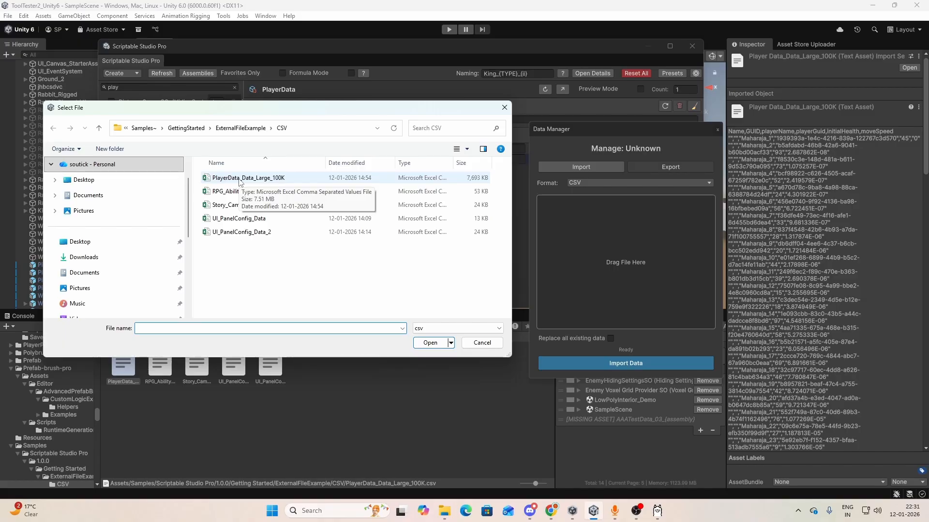
pyautogui.click(239, 180)
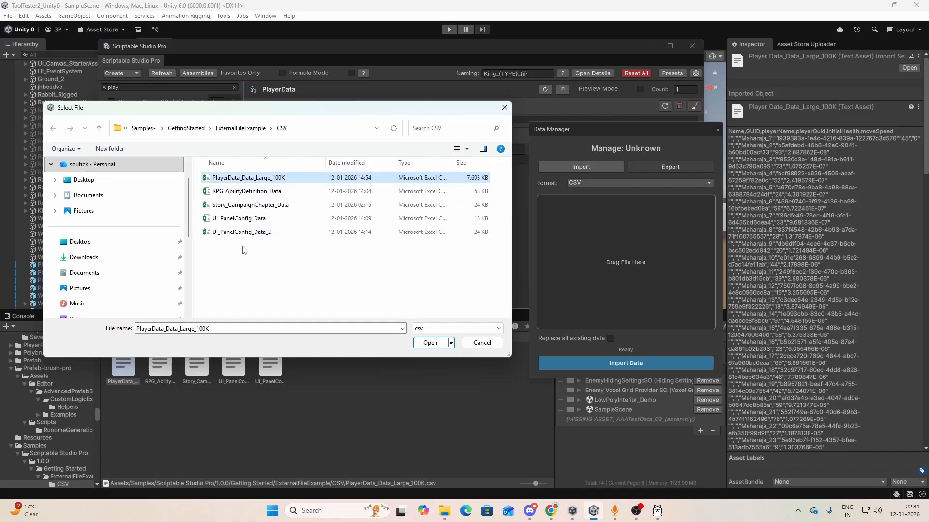
pyautogui.click(245, 222)
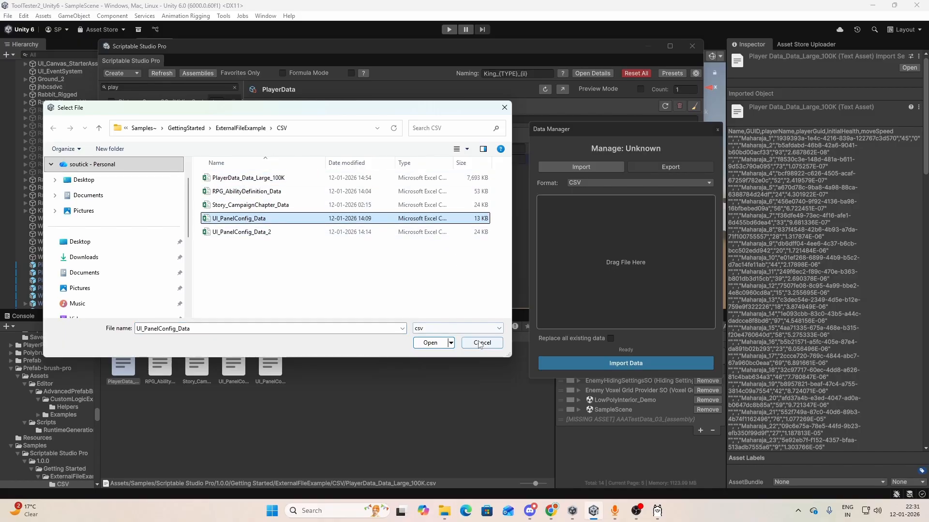
pyautogui.click(482, 343)
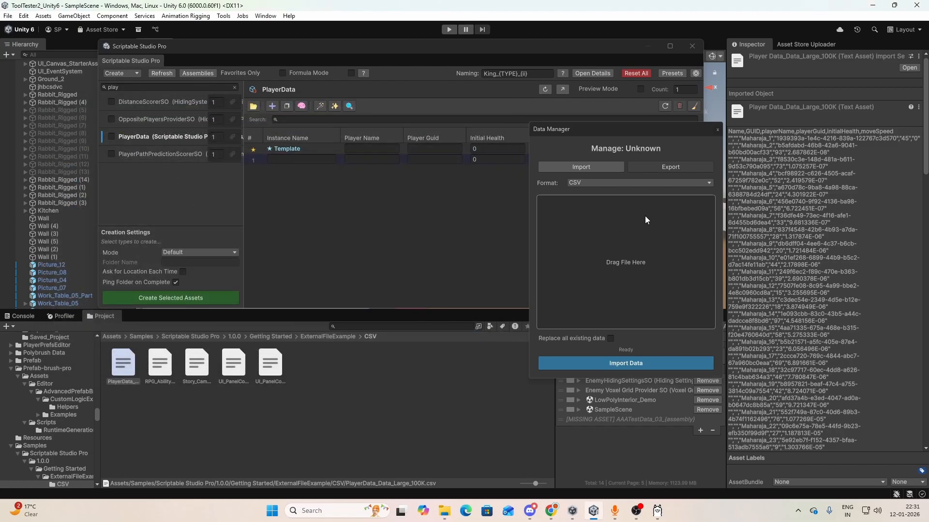
# Import PlayerData_Data_Large_100K.csv in CSV format into the PlayerData table.
pyautogui.click(605, 259)
pyautogui.click(247, 178)
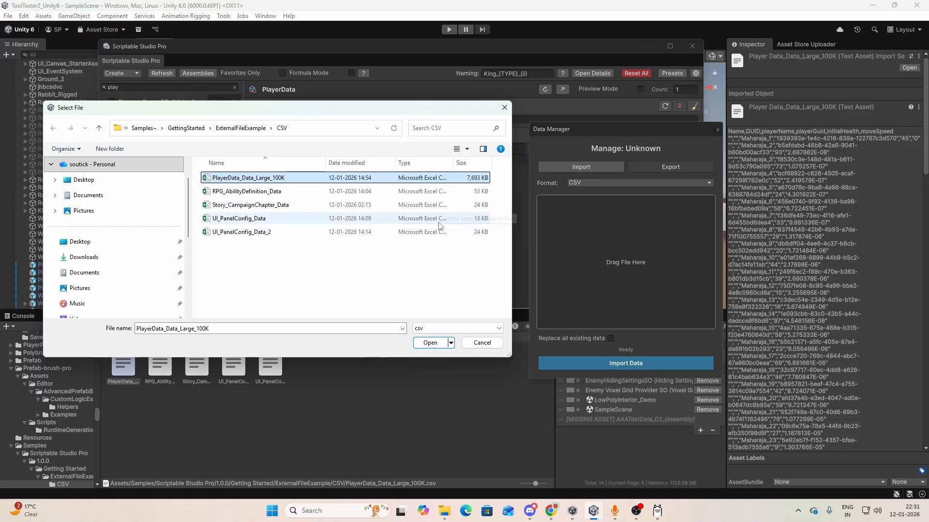
pyautogui.click(434, 344)
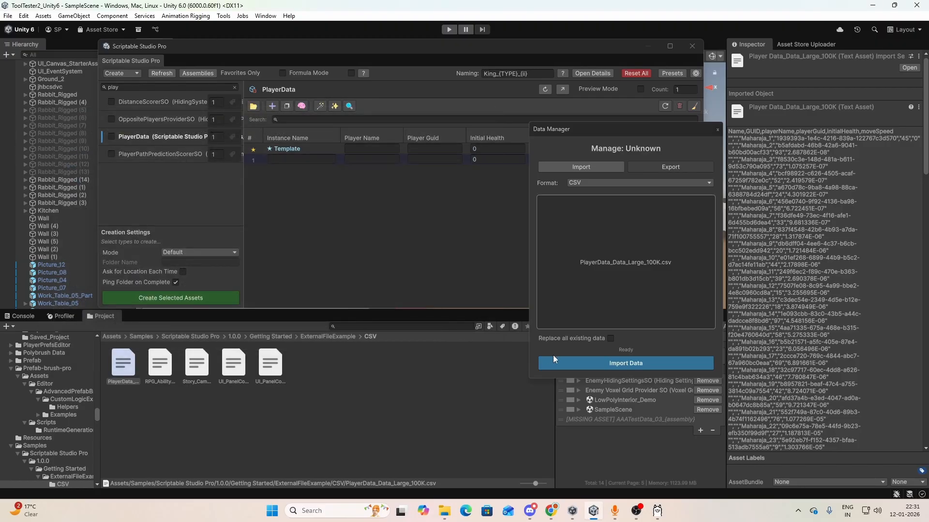
pyautogui.click(562, 362)
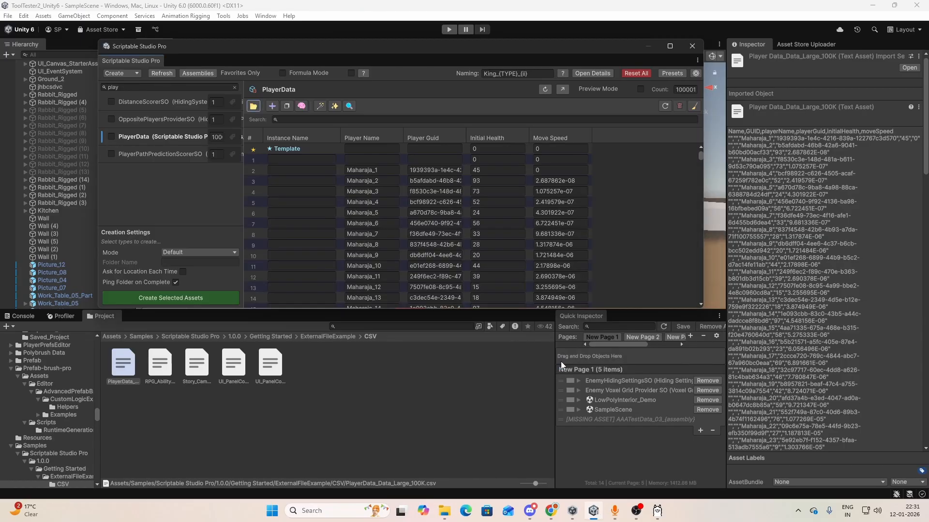
# Look through the imported PlayerData rows from the first to the last entry and return to the beginning.
pyautogui.scroll(-10, 561, 242)
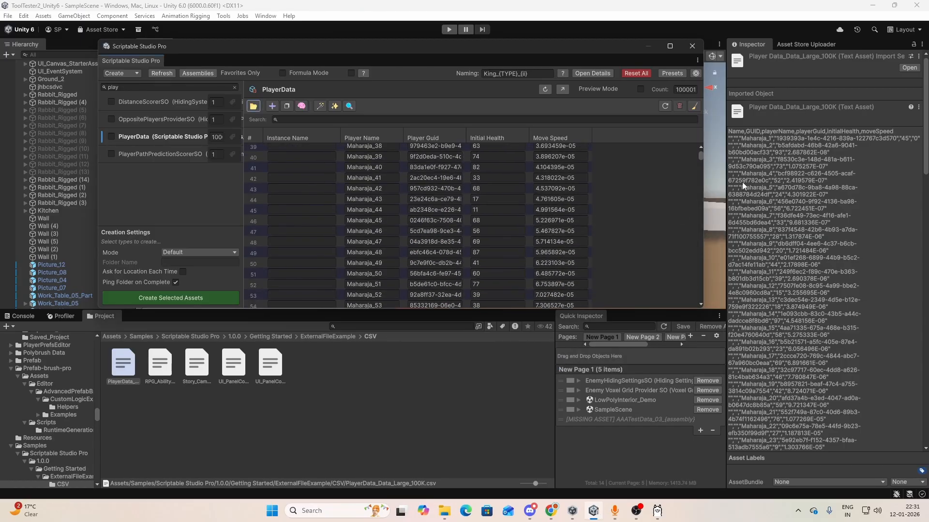
pyautogui.moveTo(700, 156); pyautogui.dragTo(699, 297)
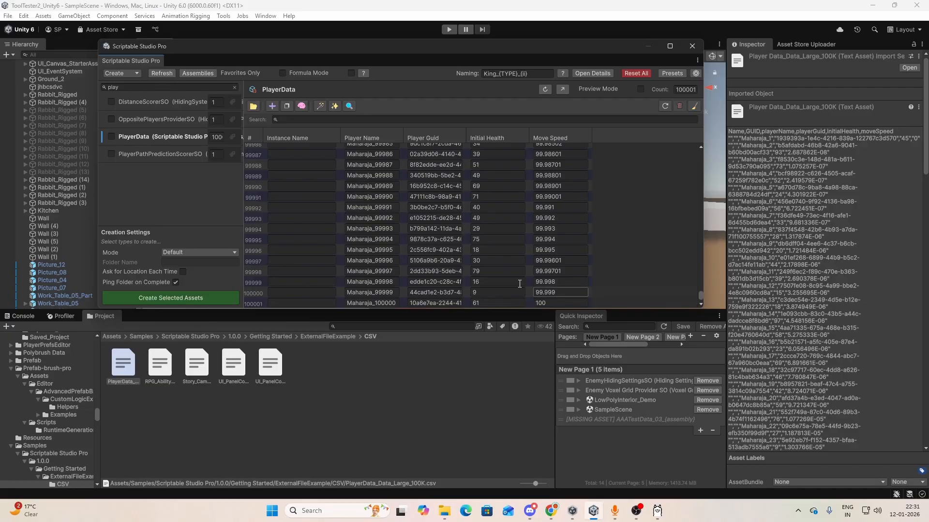
pyautogui.scroll(18, 358, 290)
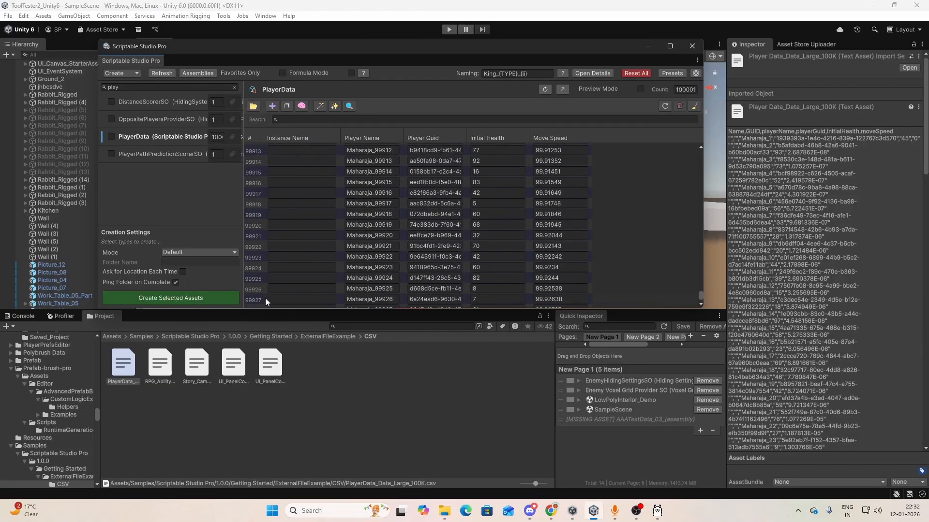
pyautogui.scroll(8, 639, 285)
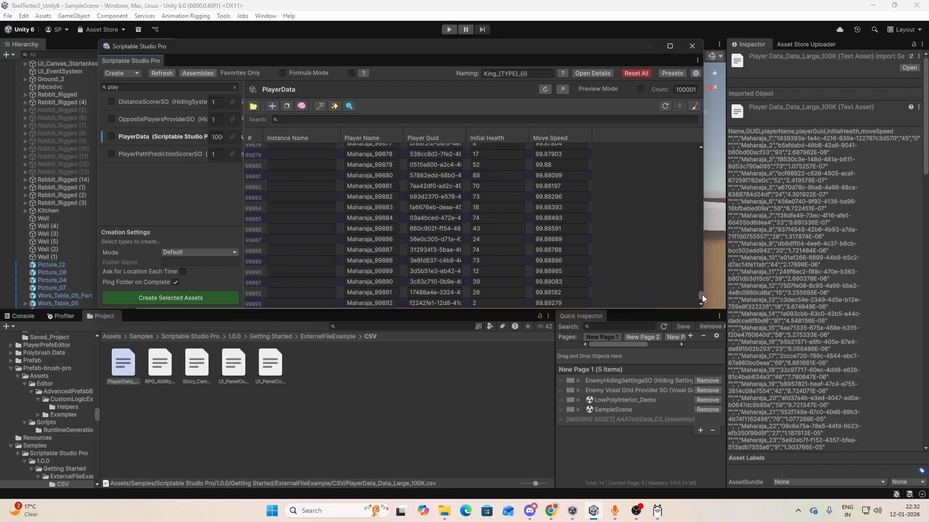
pyautogui.moveTo(702, 295); pyautogui.dragTo(702, 155)
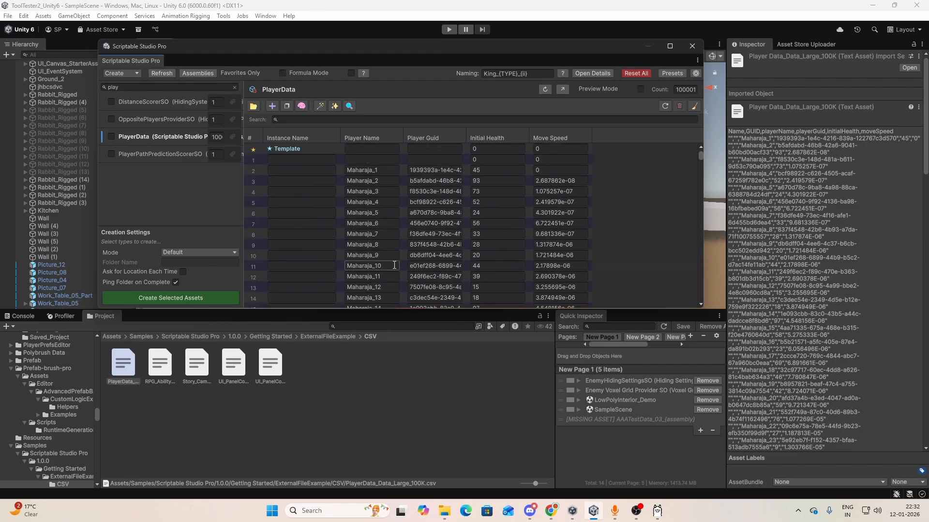
# Mark PlayerData for asset creation and save the current configuration as a preset named New Preset1.
pyautogui.click(112, 137)
pyautogui.click(694, 74)
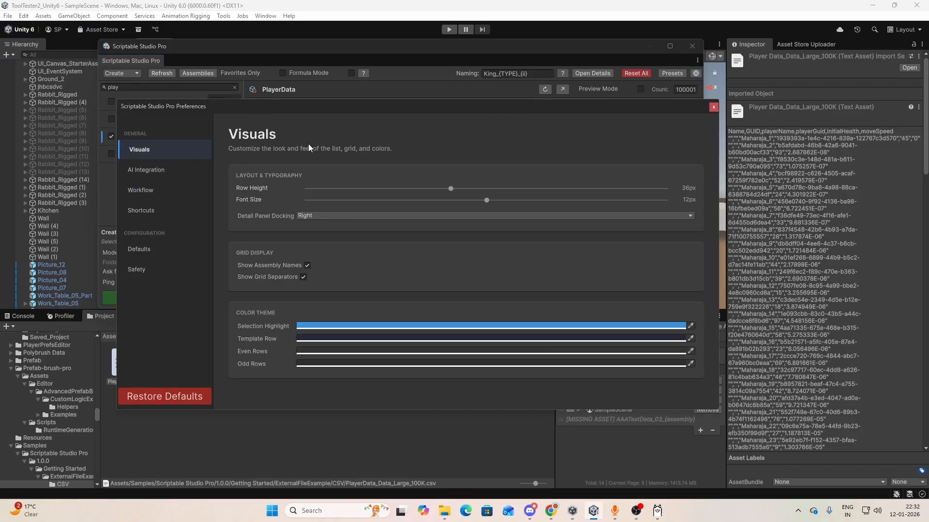
pyautogui.click(714, 108)
pyautogui.click(677, 74)
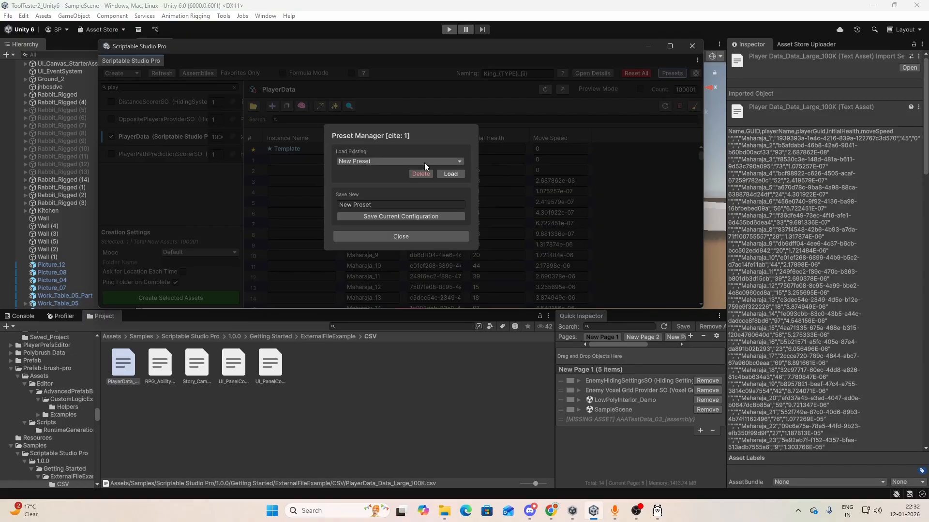
pyautogui.click(385, 203)
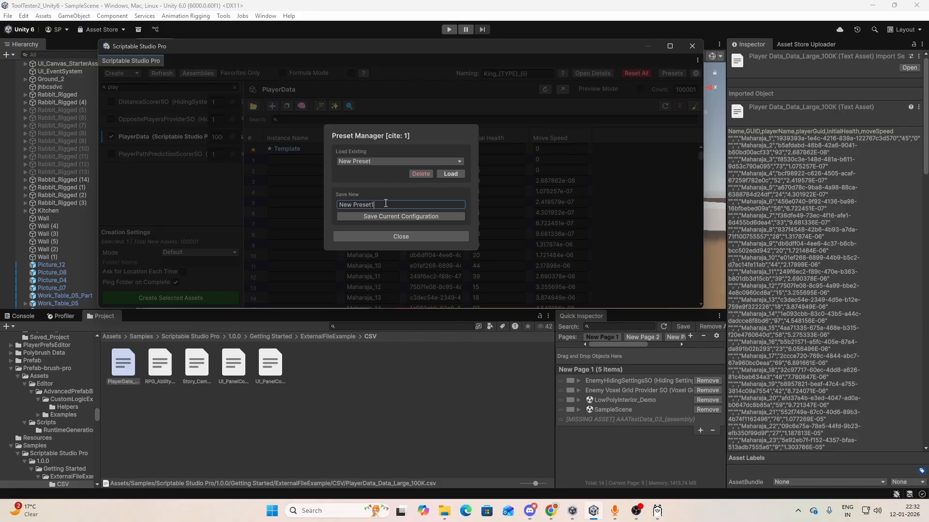
pyautogui.click(385, 219)
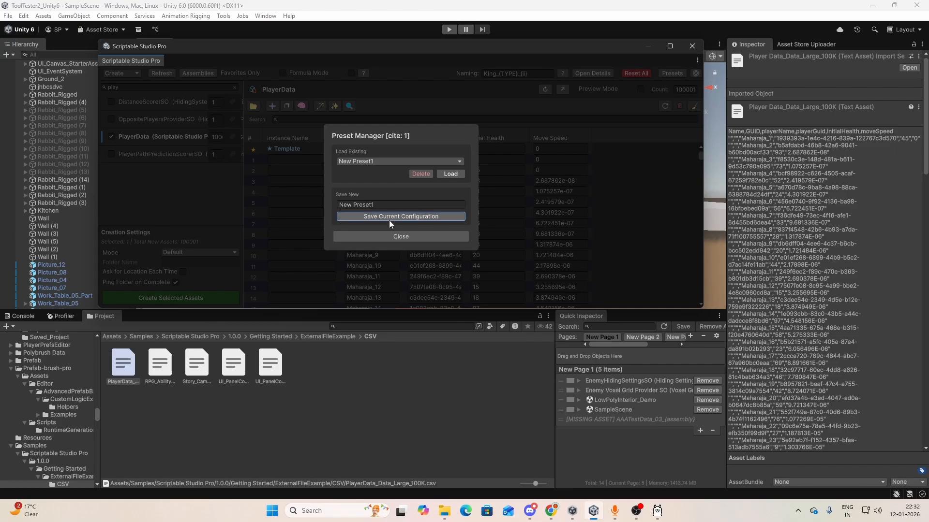
pyautogui.click(387, 237)
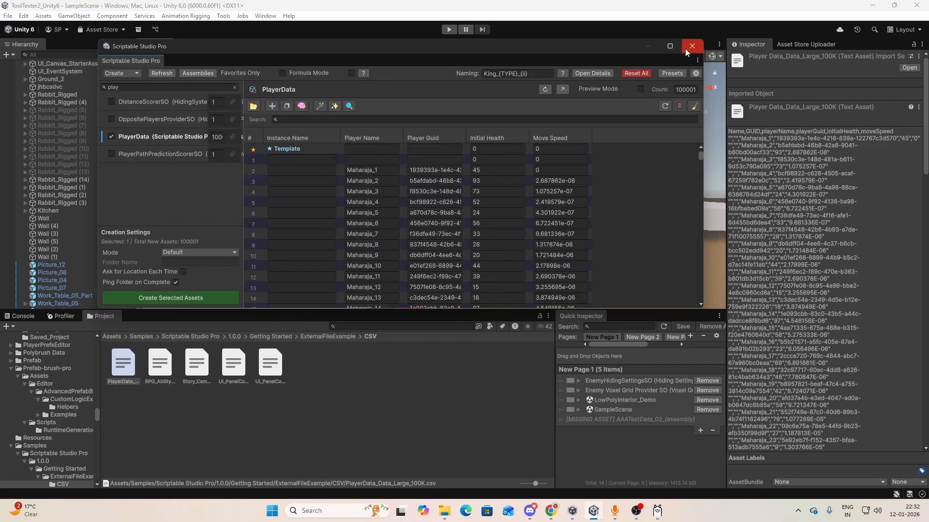
# Close and reopen the Scriptable Studio Pro window, and load the preset New Preset1.
pyautogui.click(691, 46)
pyautogui.rightClick(414, 386)
pyautogui.click(413, 378)
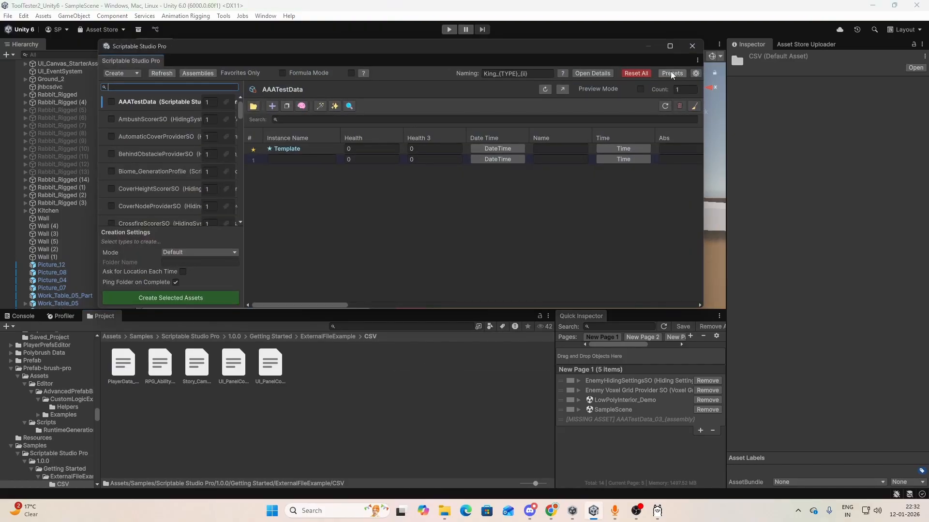
pyautogui.click(672, 74)
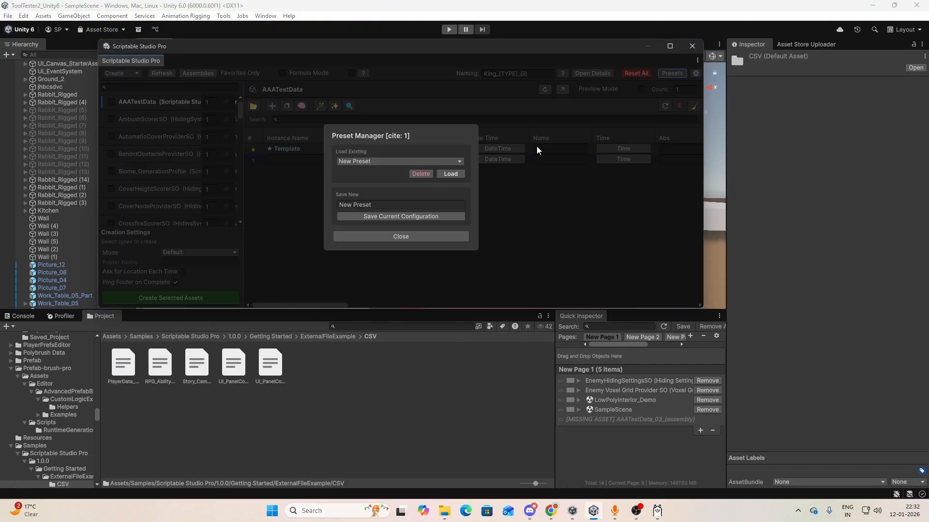
pyautogui.click(411, 163)
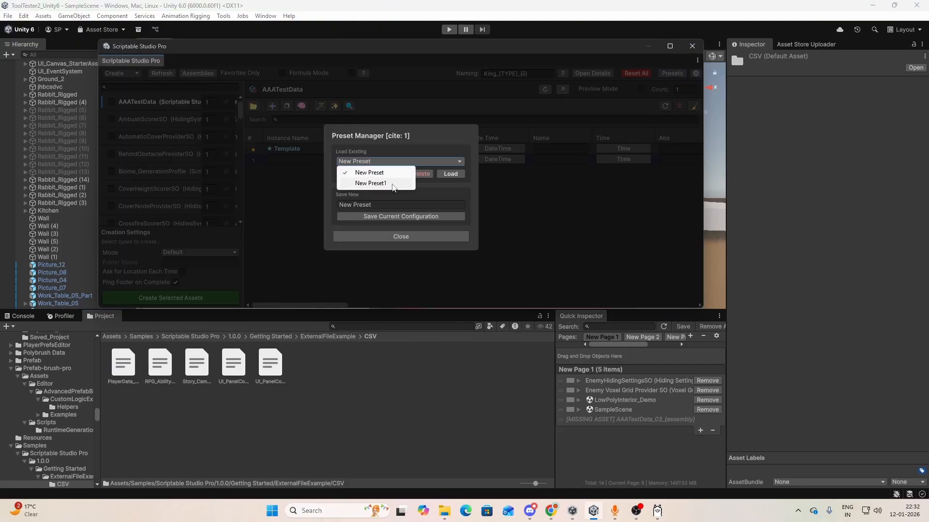
pyautogui.click(394, 183)
pyautogui.click(450, 173)
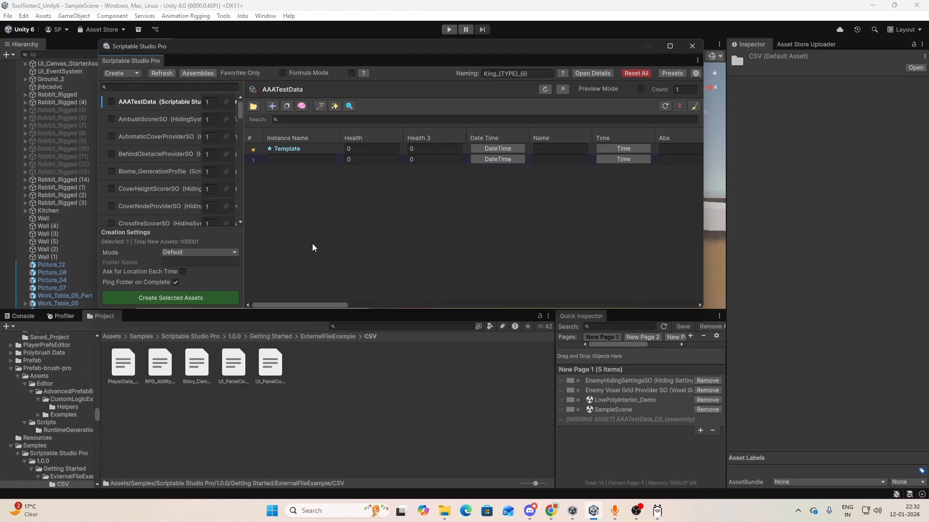
# Filter the type list by "pl", select PlayerData and look through its restored rows, returning to the first row.
pyautogui.scroll(-5, 166, 215)
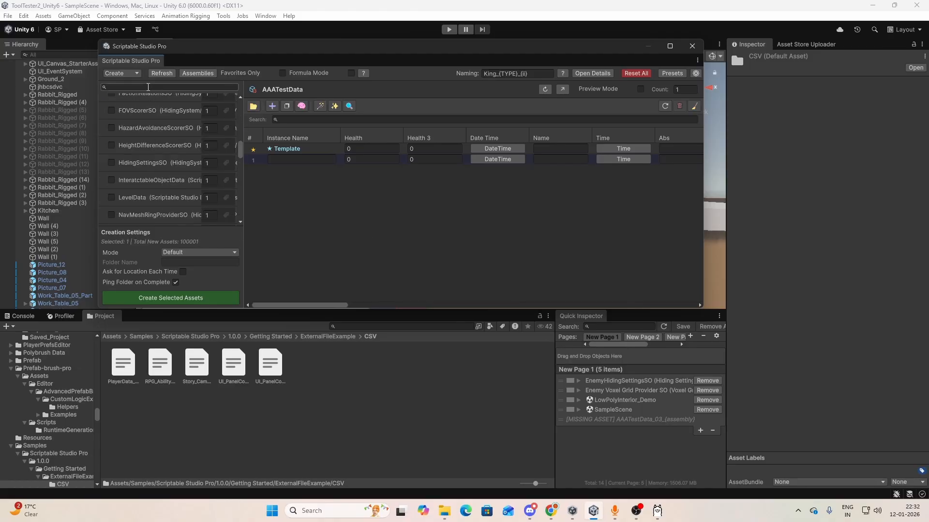
pyautogui.write('pl')
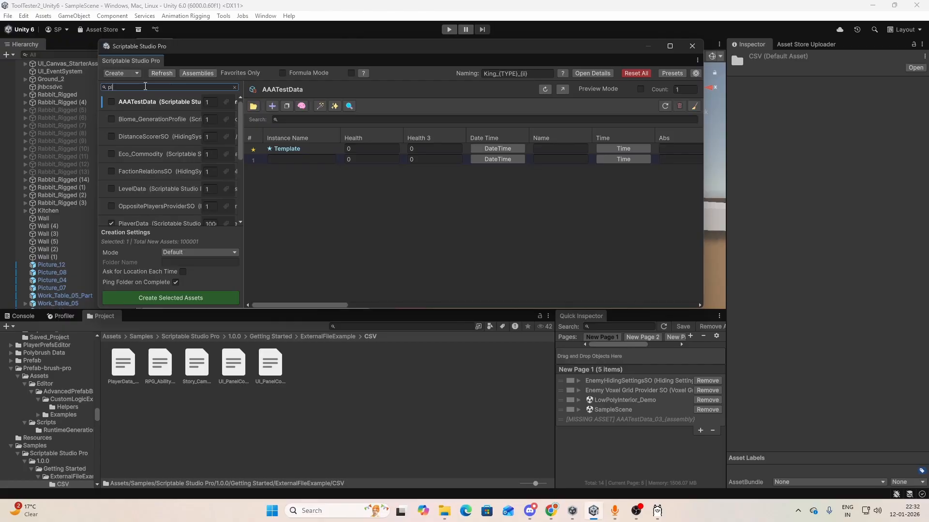
pyautogui.scroll(-3, 160, 159)
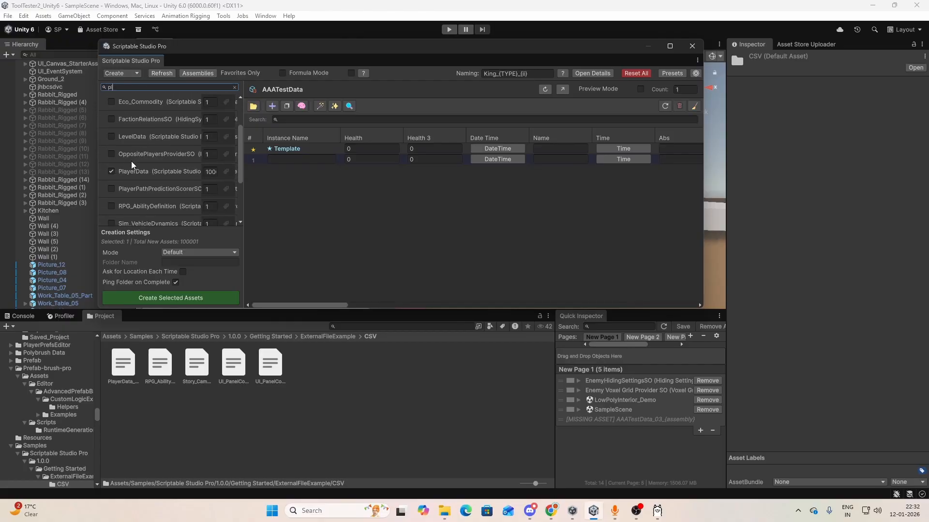
pyautogui.click(155, 171)
pyautogui.scroll(-6, 367, 183)
pyautogui.scroll(-20, 367, 182)
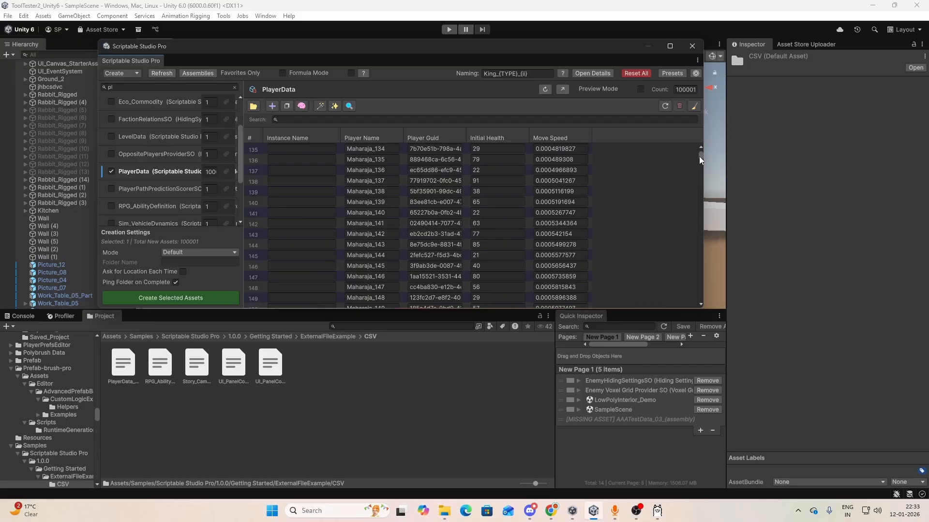
pyautogui.moveTo(700, 157); pyautogui.dragTo(697, 130)
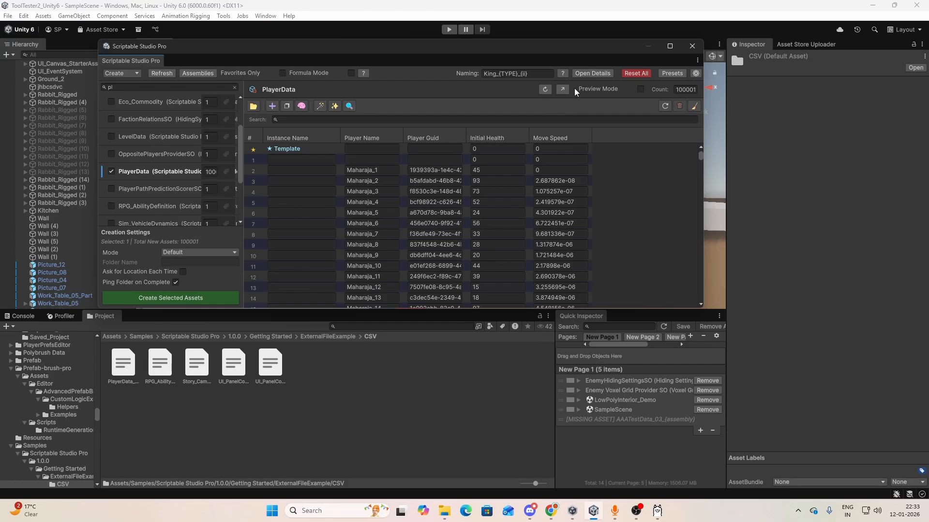
# Open the detail panel, set its docking to Bottom in the Visuals preferences, and make the Scriptable Studio Pro window taller.
pyautogui.click(593, 74)
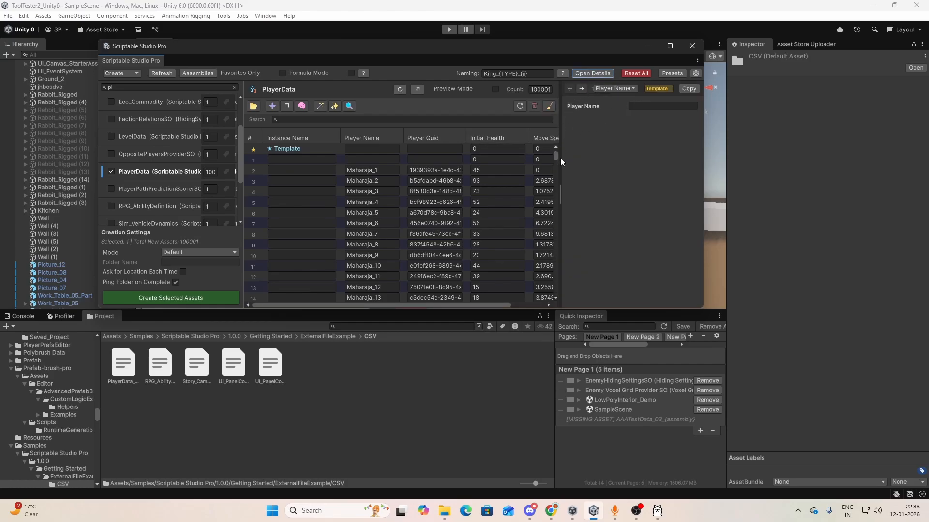
pyautogui.moveTo(562, 192); pyautogui.dragTo(491, 199)
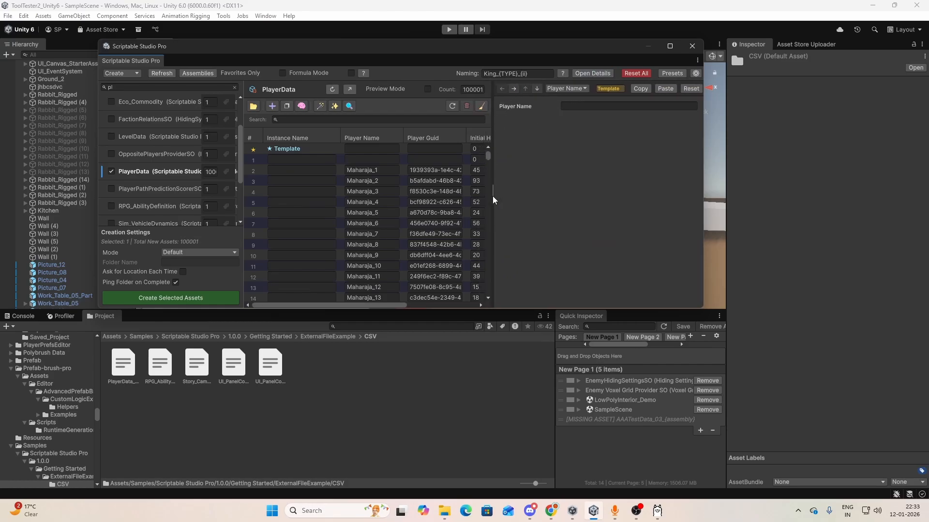
pyautogui.click(696, 73)
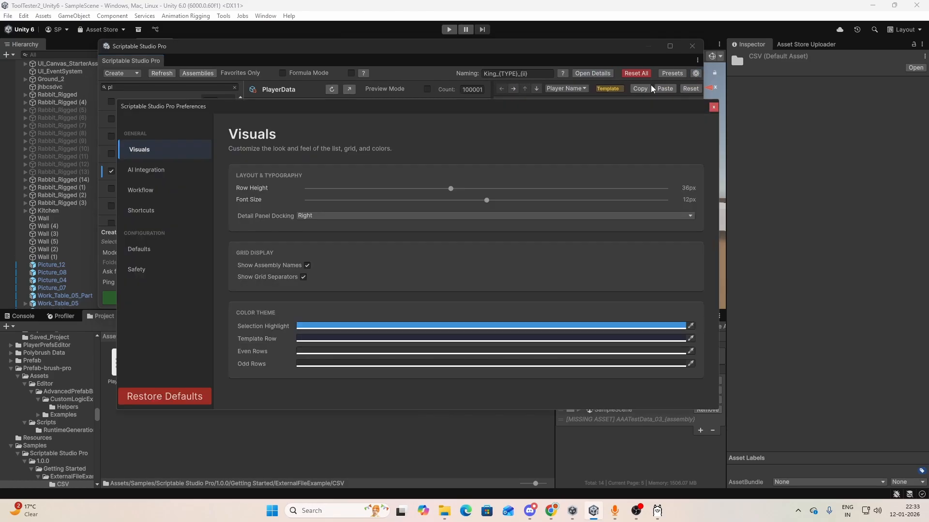
pyautogui.click(303, 215)
pyautogui.click(321, 226)
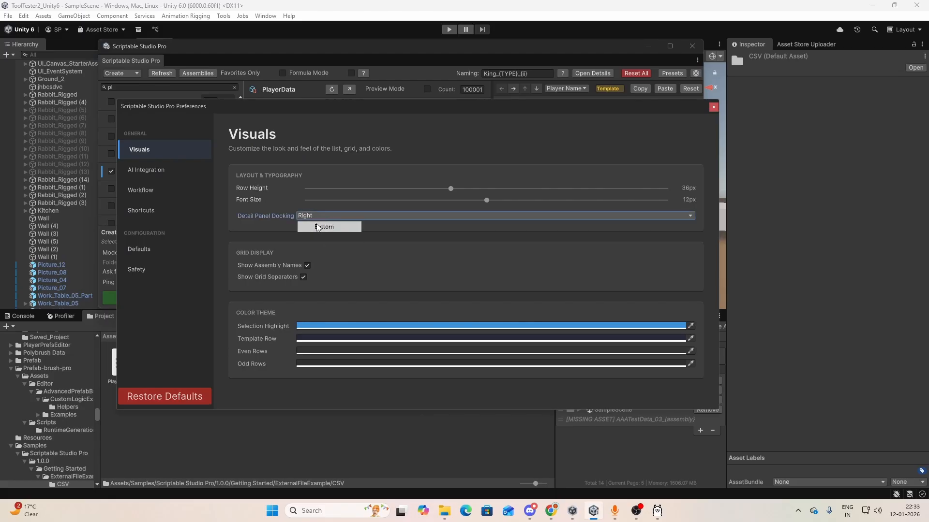
pyautogui.click(713, 108)
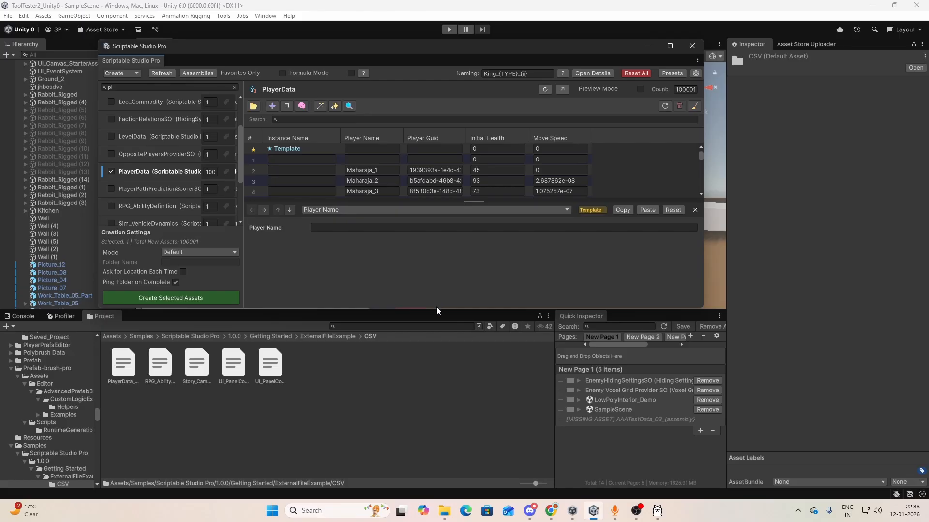
pyautogui.moveTo(434, 314); pyautogui.dragTo(431, 372)
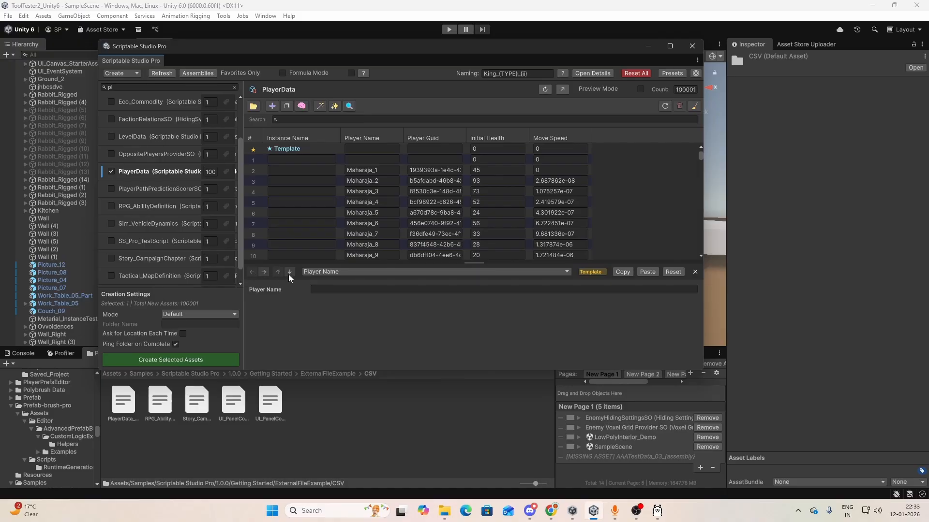
# Step through the entries in the detail panel, copy the Player Name Maharaja_7 and paste it into entry #9.
pyautogui.click(289, 273)
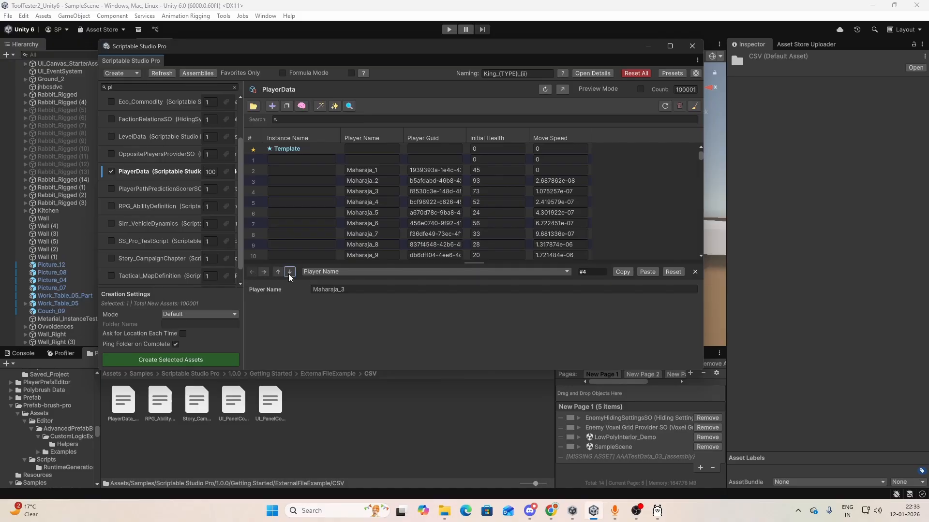
pyautogui.click(290, 272)
pyautogui.click(289, 272)
pyautogui.click(289, 272)
pyautogui.click(289, 272)
pyautogui.click(620, 271)
pyautogui.click(290, 272)
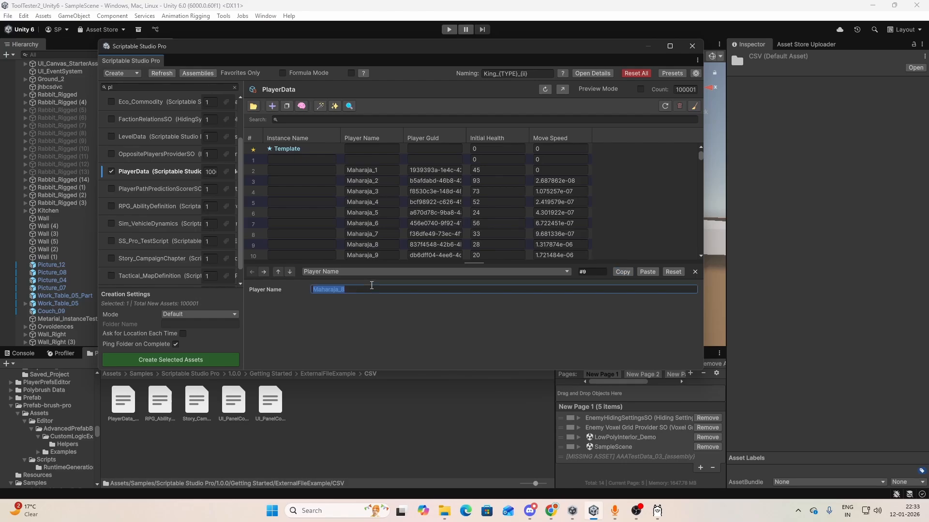
pyautogui.click(647, 272)
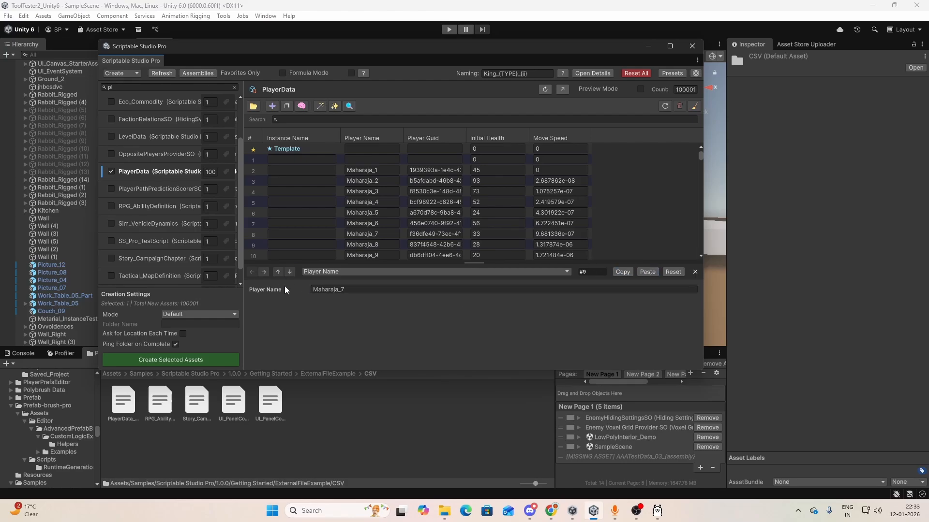
# Select row 9 in the PlayerData table to check its Player Name, and close the detail panel.
pyautogui.scroll(-1, 426, 242)
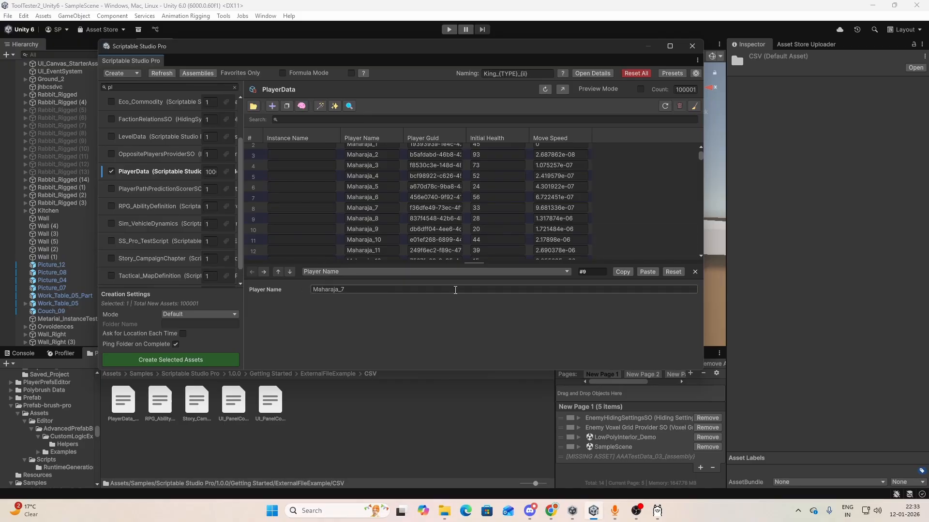
pyautogui.click(604, 222)
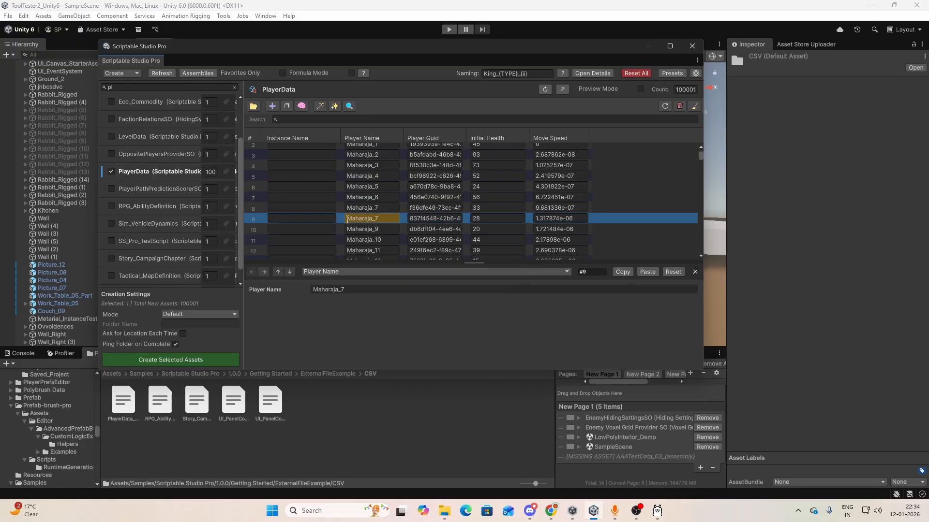
pyautogui.scroll(2, 360, 208)
pyautogui.scroll(-3, 364, 208)
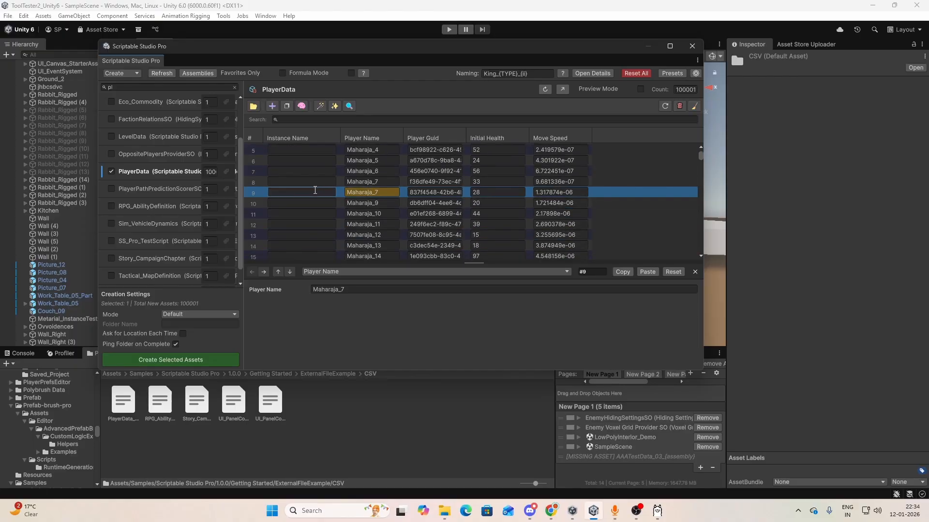
pyautogui.click(694, 274)
# Open the PlayerData type's script in the code editor, look it over and minimize the editor.
pyautogui.scroll(3, 164, 208)
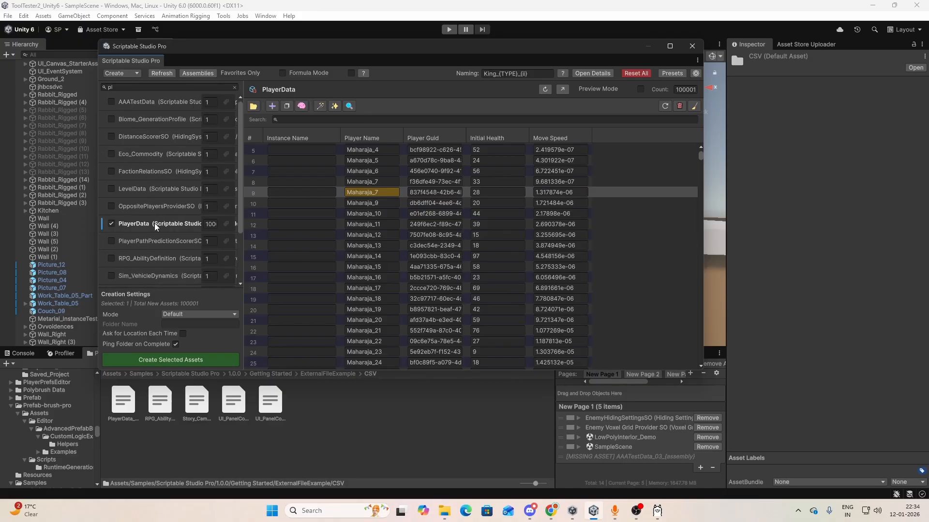
pyautogui.rightClick(156, 225)
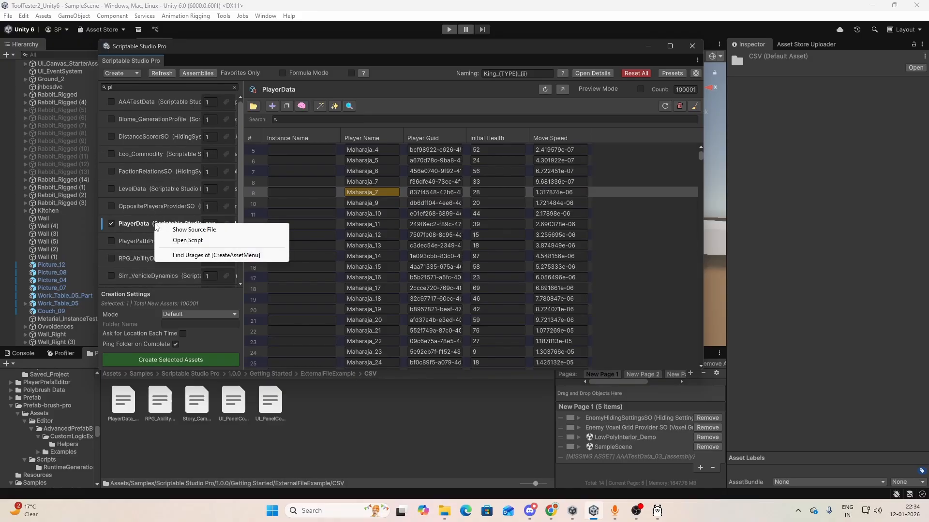
pyautogui.click(180, 242)
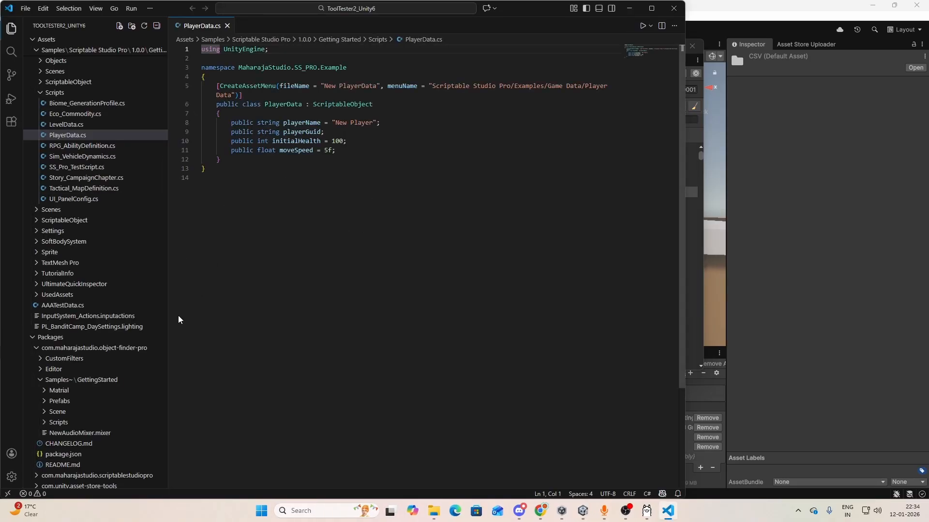
pyautogui.scroll(5, 135, 348)
pyautogui.scroll(1, 135, 351)
pyautogui.scroll(-4, 136, 351)
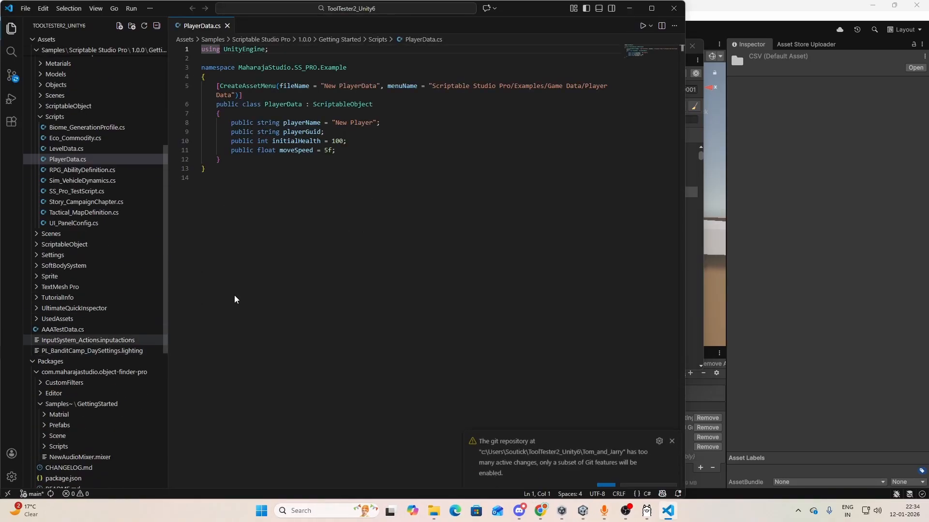
pyautogui.click(630, 8)
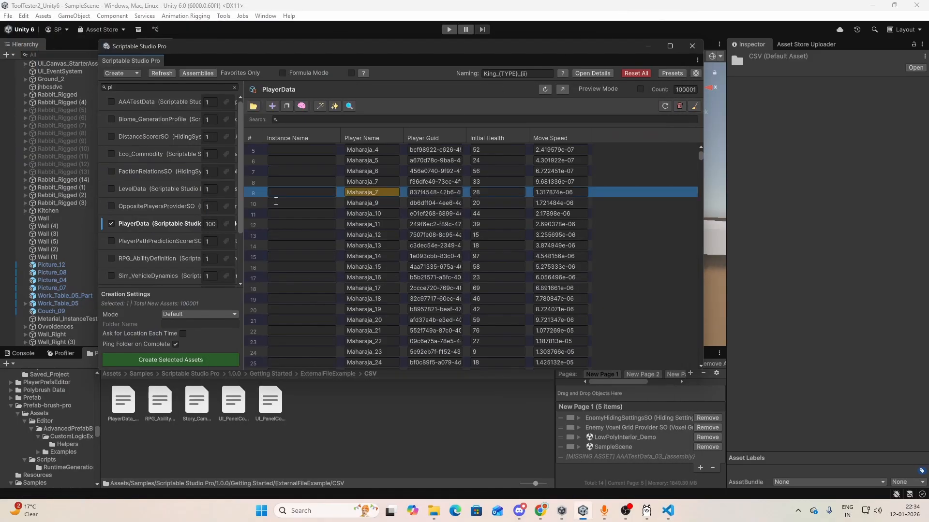
# Show the PlayerData type's source file in the project, select that script, and select row 11 of the PlayerData table.
pyautogui.rightClick(183, 224)
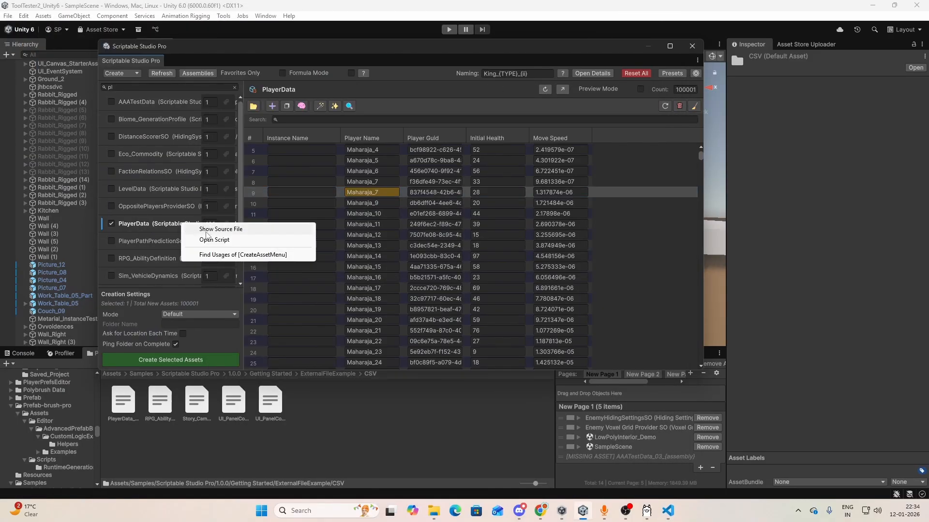
pyautogui.click(206, 233)
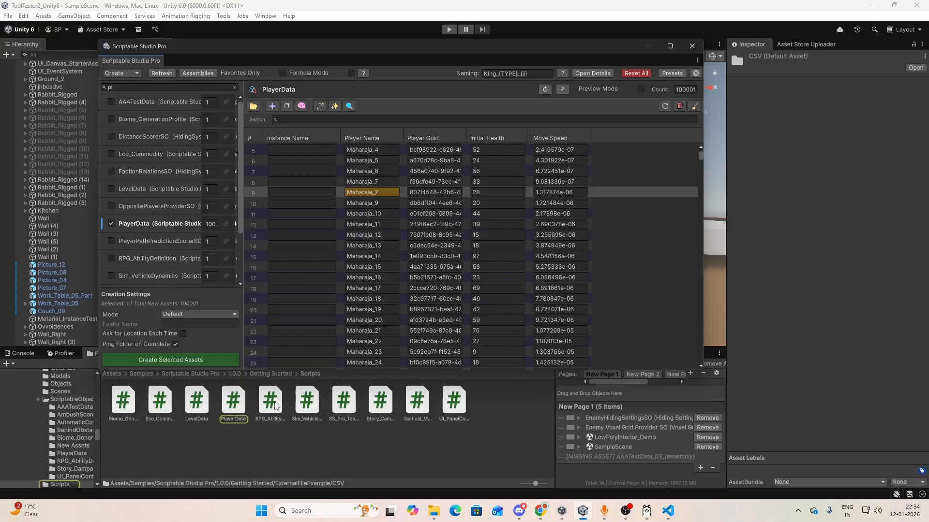
pyautogui.click(234, 405)
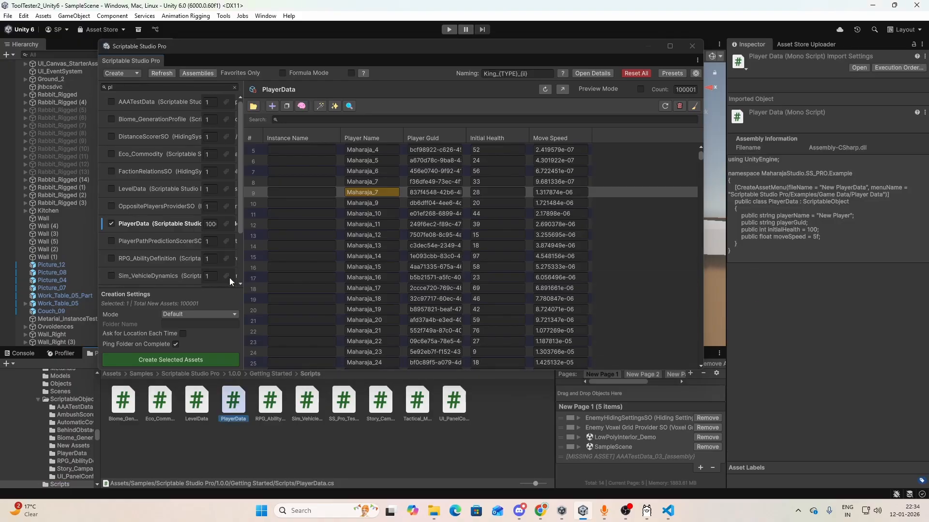
pyautogui.click(254, 211)
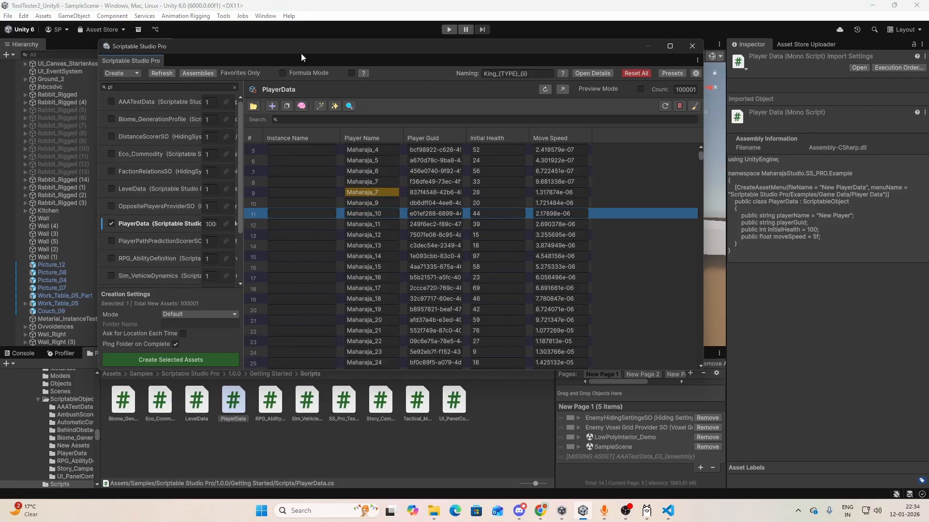
# Open the reference selection for row 11 of the PlayerData table and look through the available PlayerData assets.
pyautogui.moveTo(301, 53); pyautogui.dragTo(300, 27)
pyautogui.click(261, 375)
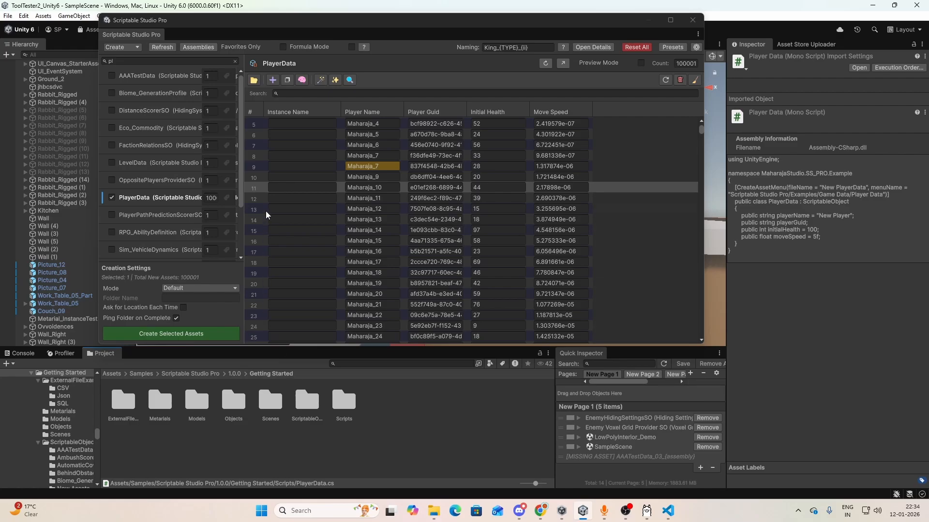
pyautogui.rightClick(260, 191)
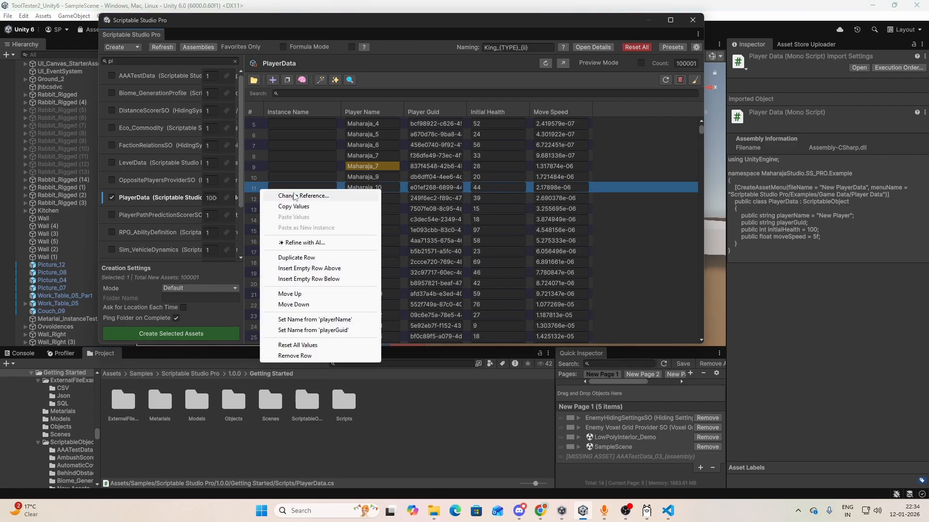
pyautogui.click(290, 196)
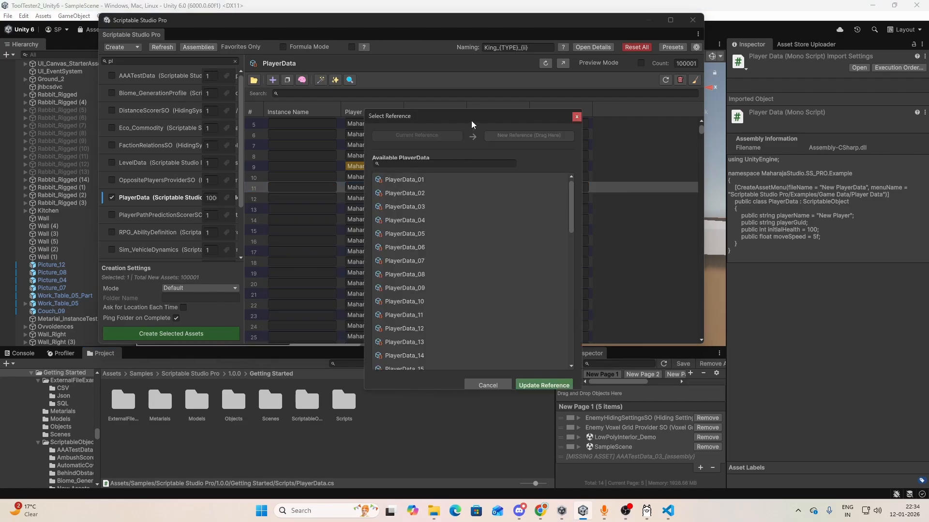
pyautogui.moveTo(472, 124); pyautogui.dragTo(548, 130)
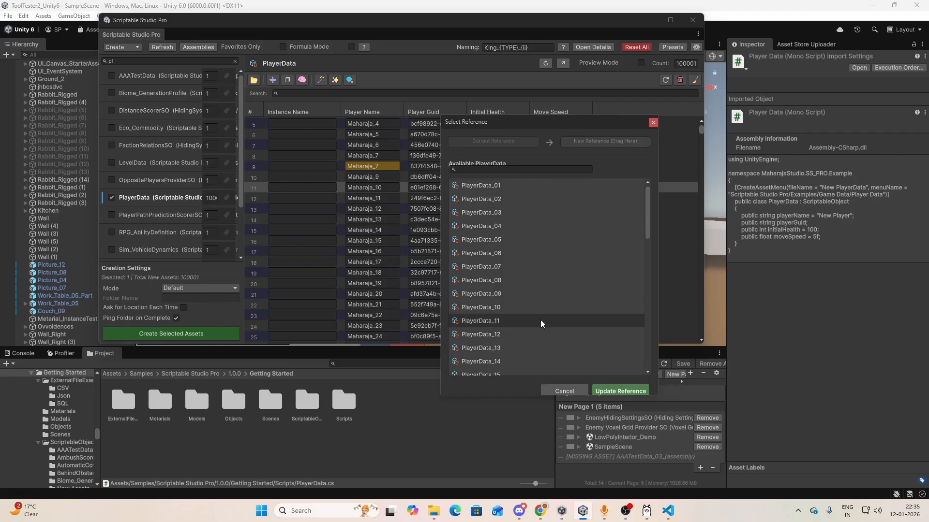
pyautogui.scroll(-10, 537, 318)
pyautogui.scroll(10, 537, 317)
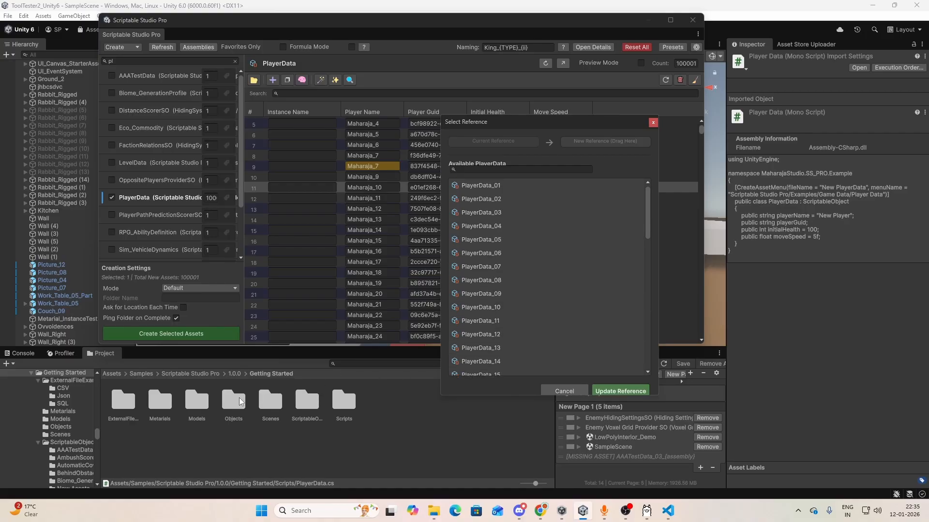
# Find the PlayerData_03 asset in the project's ScriptableObject/PlayerData folder and assign it as the new reference for row 11.
pyautogui.doubleClick(307, 403)
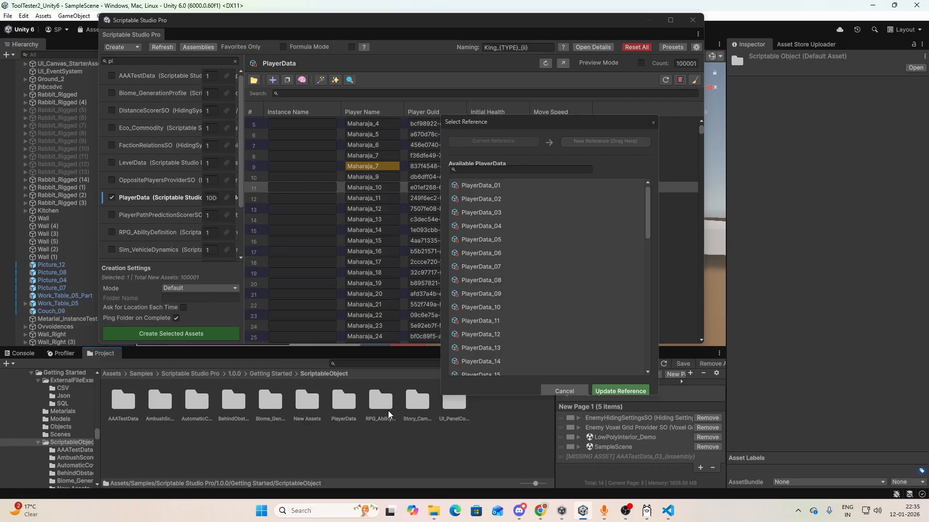
pyautogui.doubleClick(340, 403)
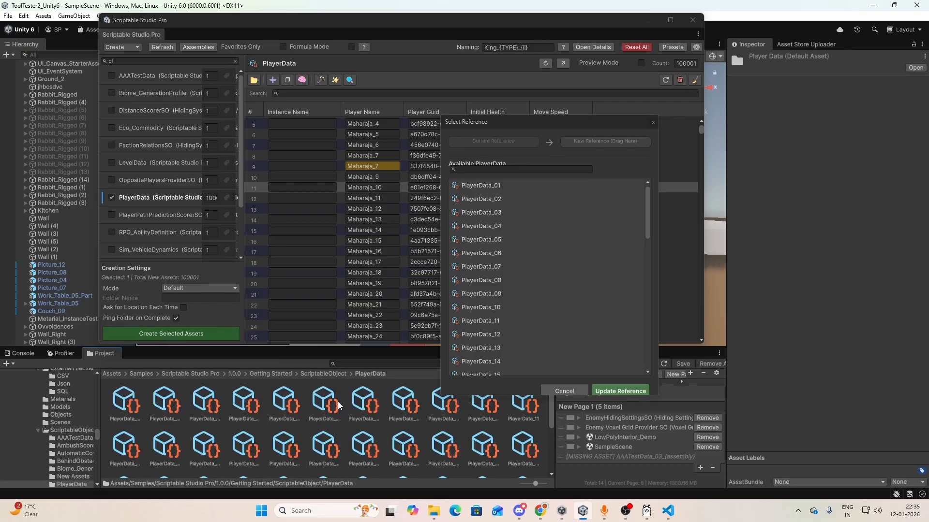
pyautogui.click(205, 412)
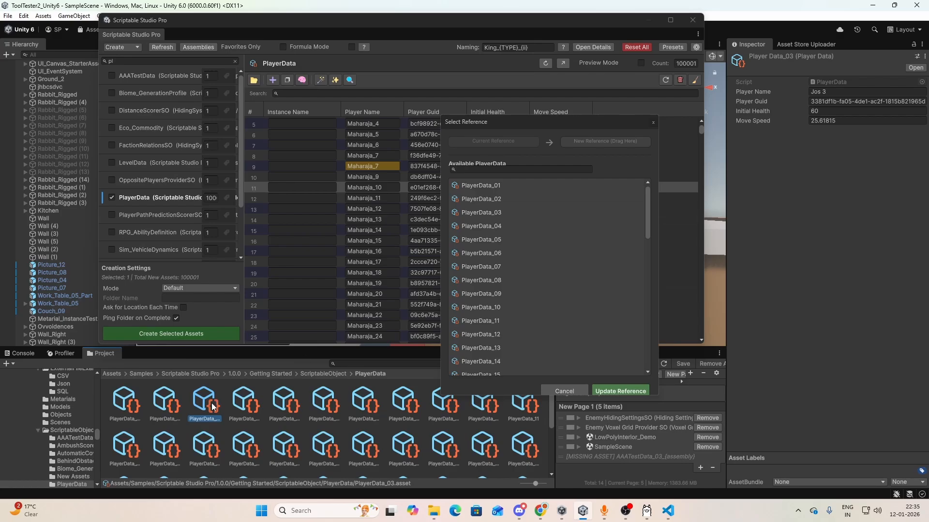
pyautogui.moveTo(212, 406); pyautogui.dragTo(591, 144)
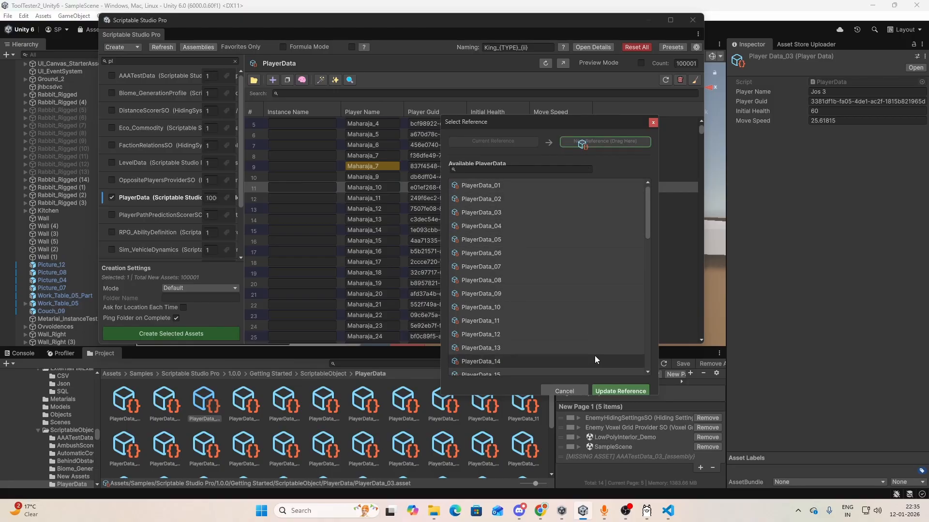
pyautogui.click(616, 390)
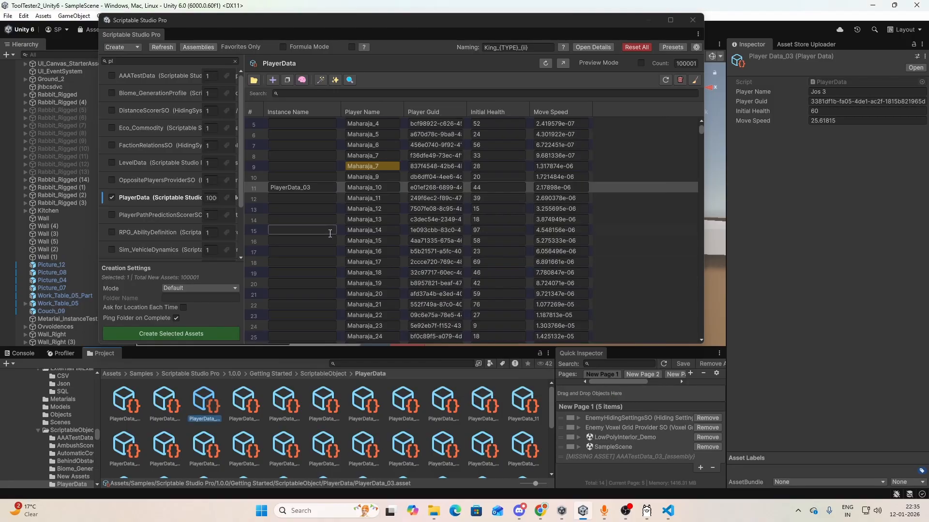
pyautogui.click(256, 188)
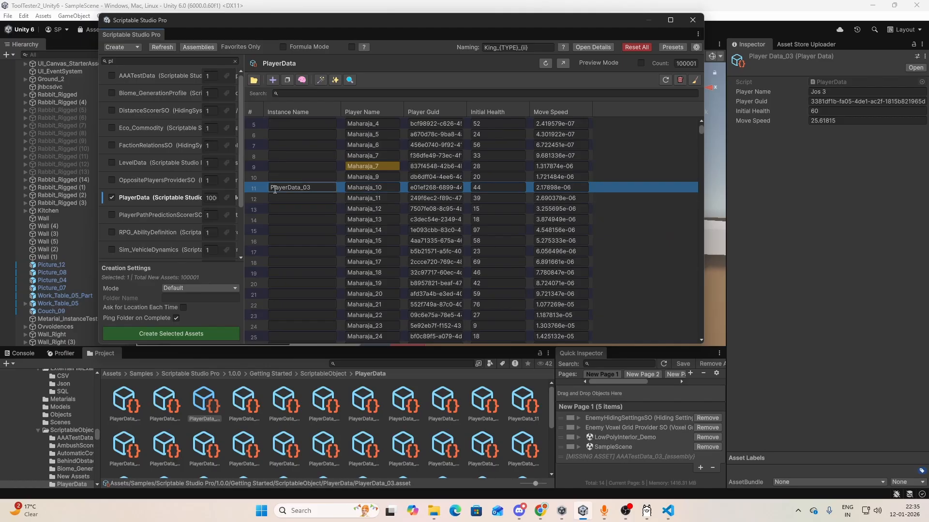
# Remove rows 5 to 10 from the PlayerData table.
pyautogui.click(259, 175)
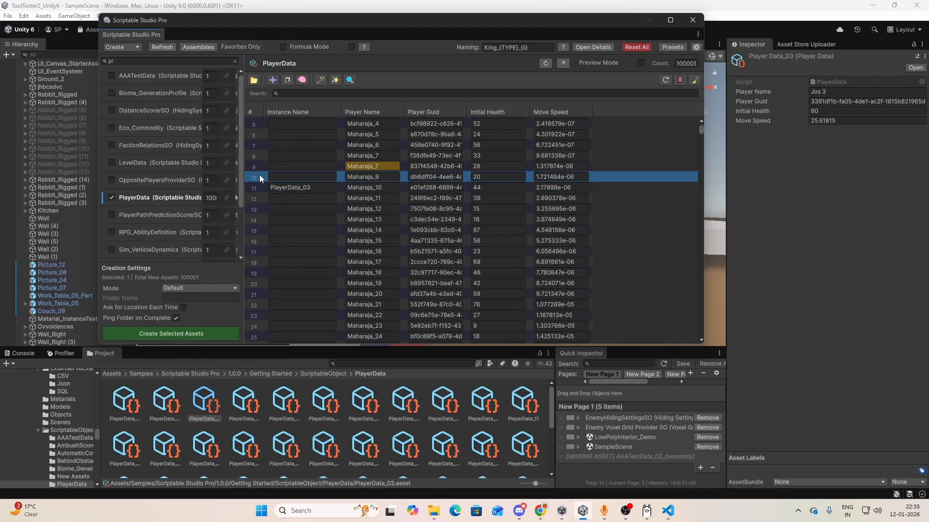
pyautogui.keyDown('shift'); pyautogui.click(252, 127); pyautogui.keyUp('shift')
pyautogui.press('Delete')
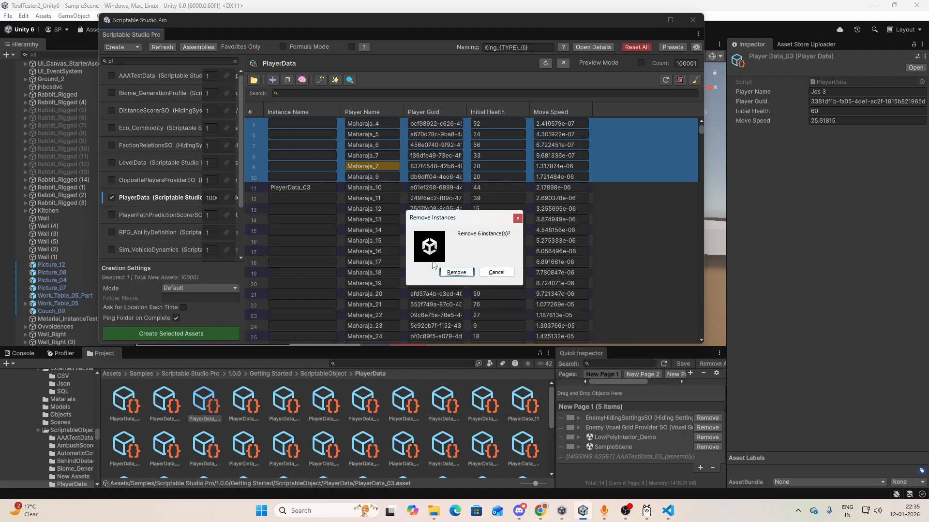
pyautogui.click(457, 276)
# Remove all PlayerData instances except the one linked to PlayerData_03.
pyautogui.click(255, 135)
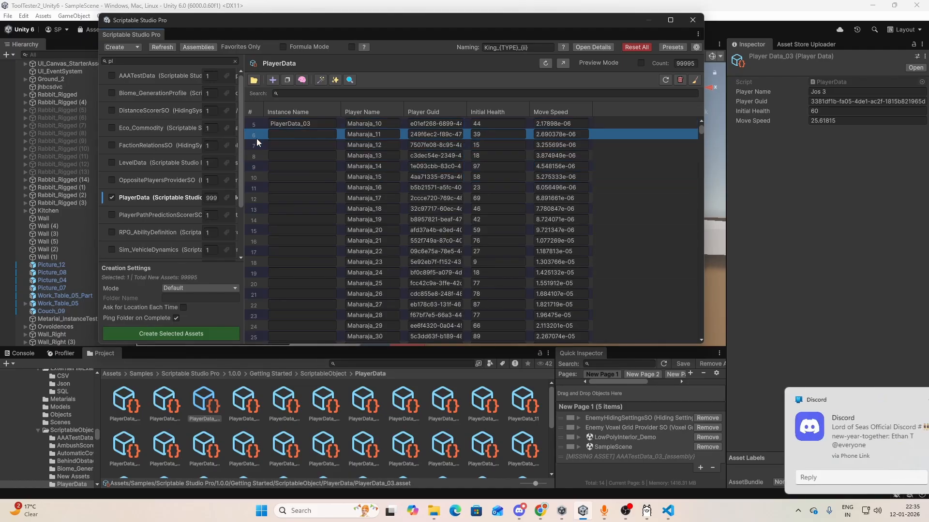
pyautogui.hotkey('ctrl', 'a')
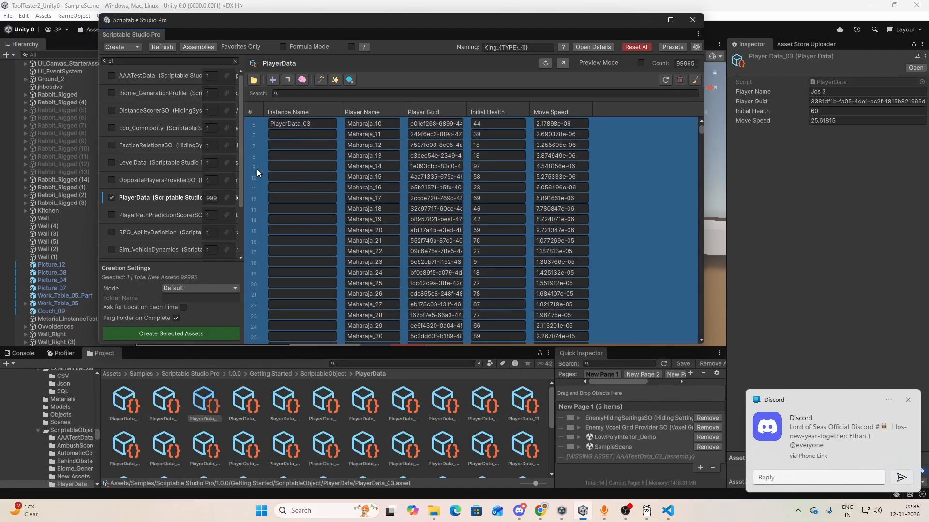
pyautogui.keyDown('ctrl'); pyautogui.click(260, 123); pyautogui.keyUp('ctrl')
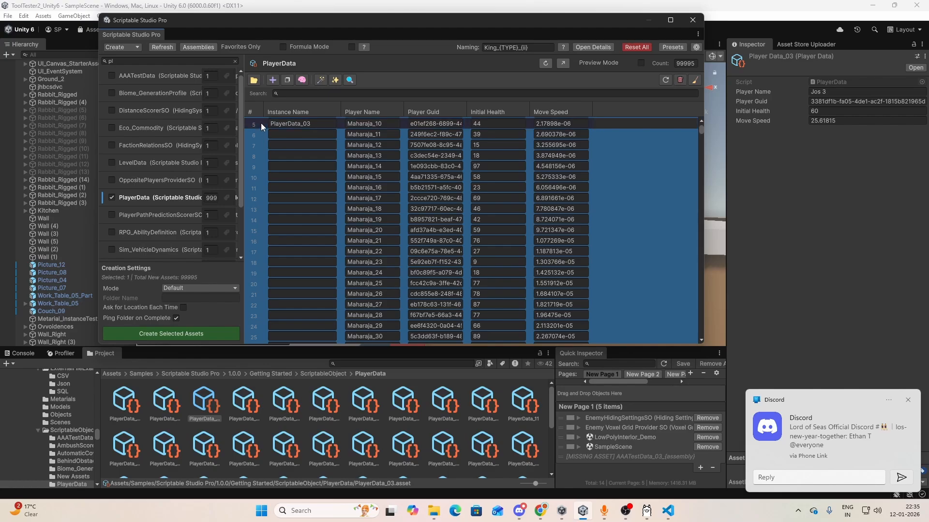
pyautogui.press('Delete')
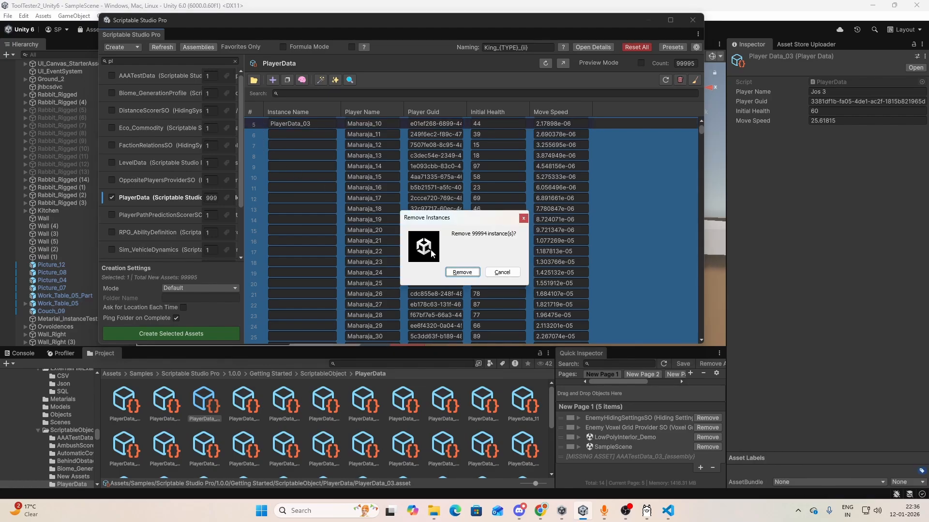
pyautogui.click(455, 273)
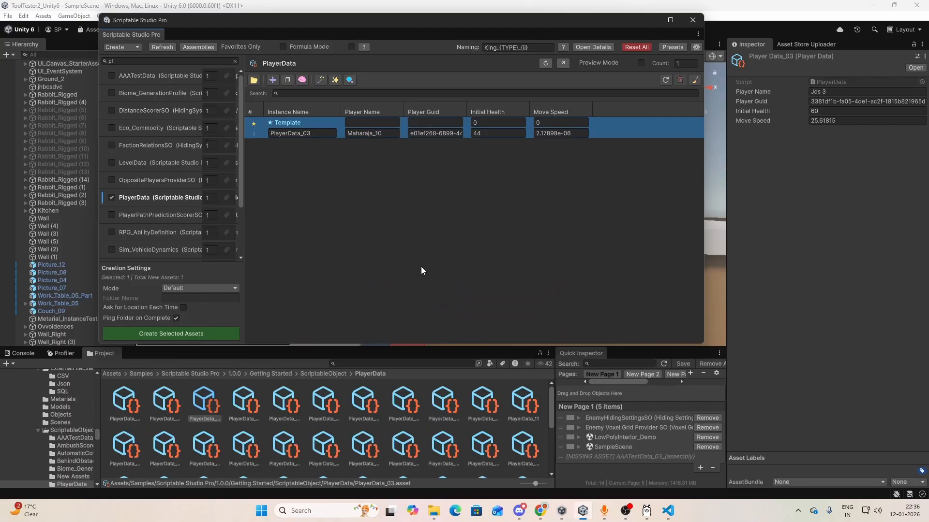
# Switch from Create to Edit mode and update the linked PlayerData_03 asset with the remaining row's values.
pyautogui.click(260, 133)
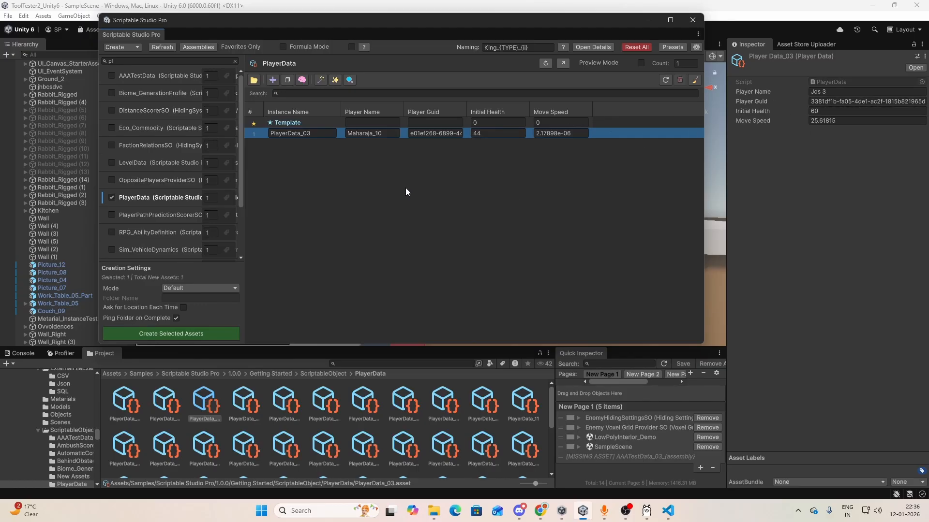
pyautogui.click(124, 48)
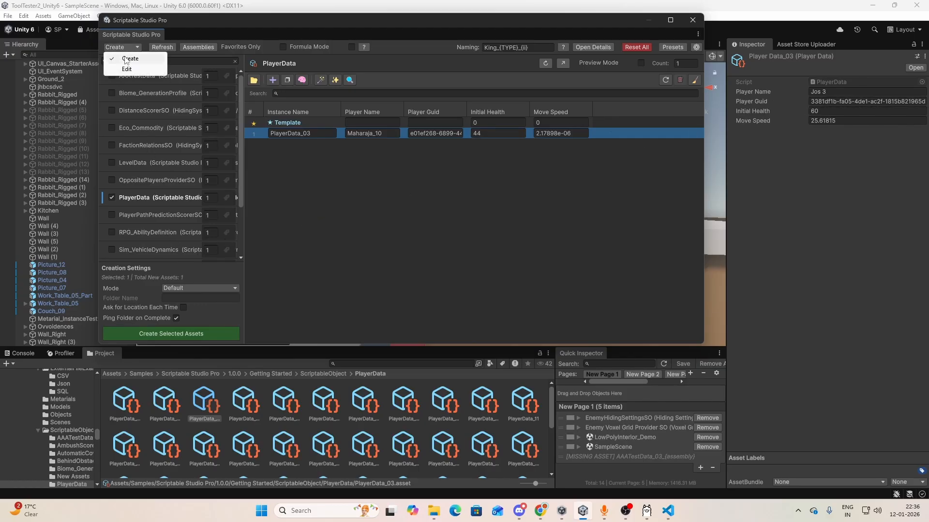
pyautogui.click(125, 72)
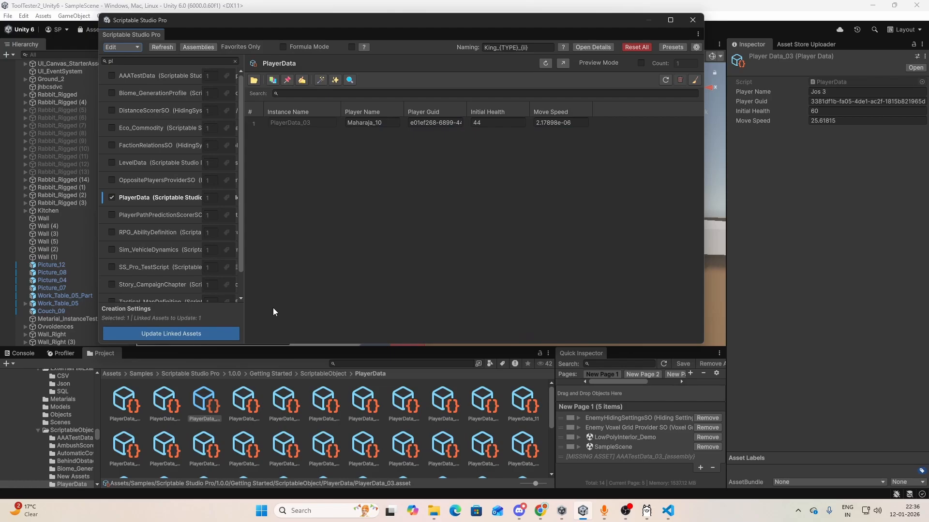
pyautogui.click(185, 334)
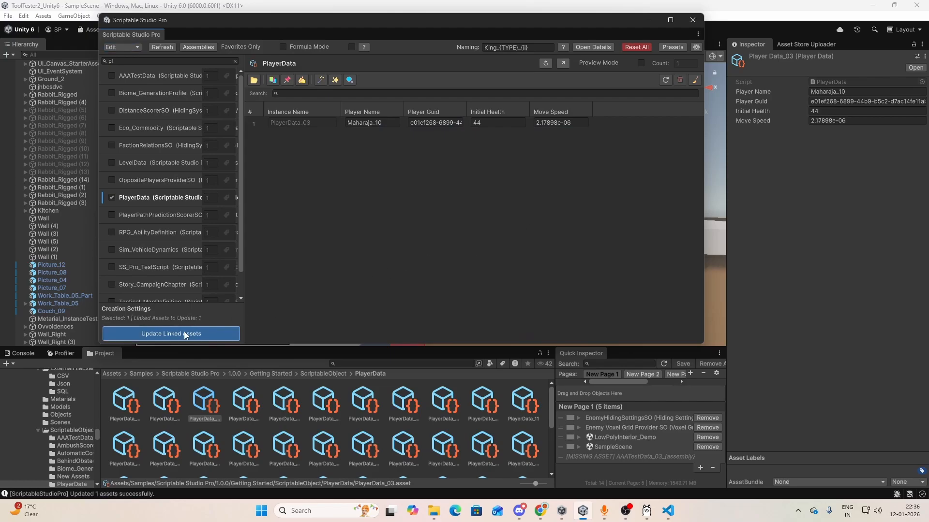